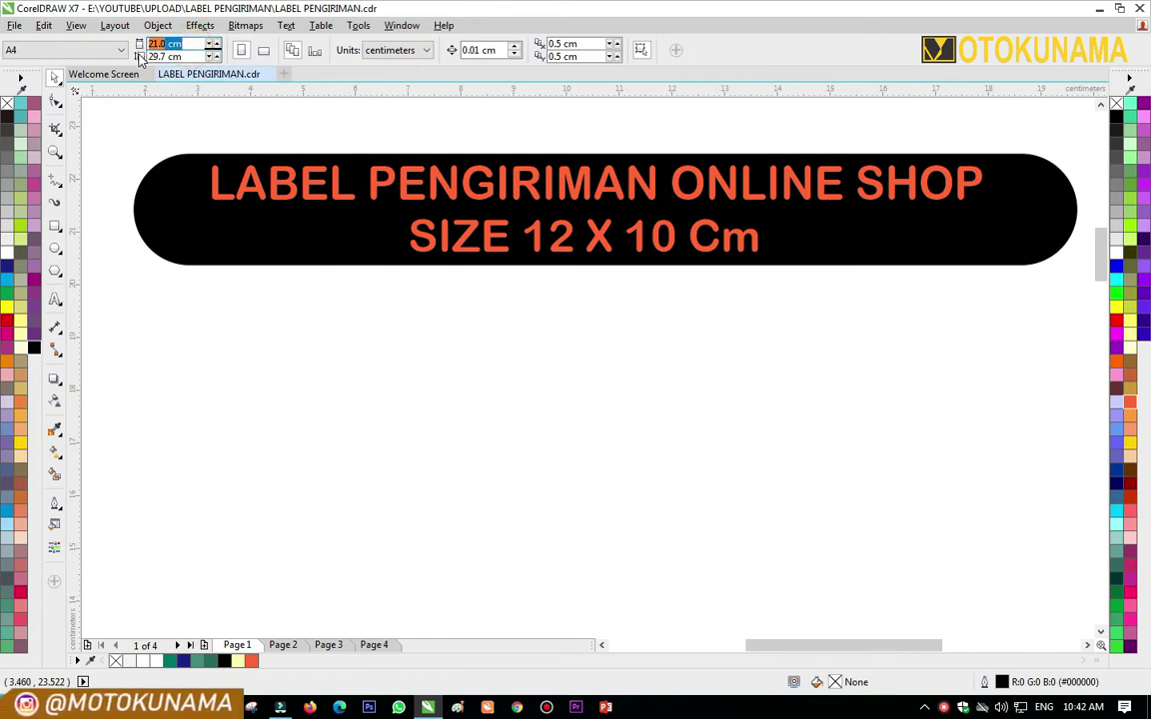
Set the page size to 12 cm wide by 10 cm high
text(1)
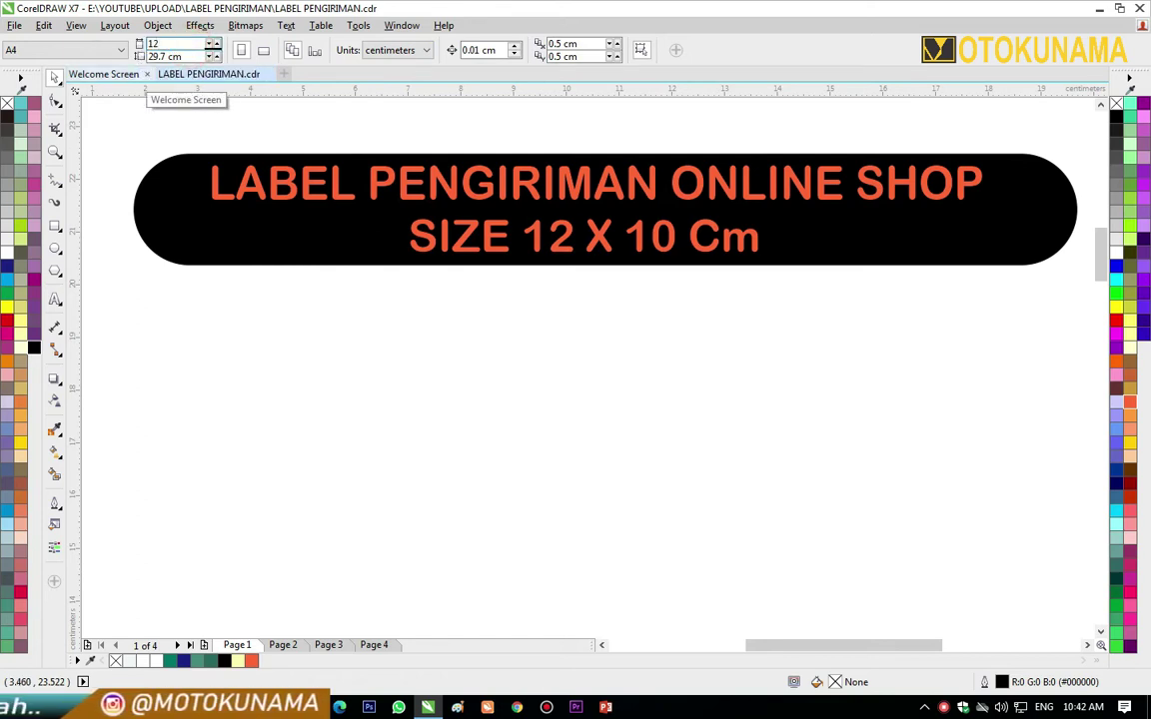
text(2)
key(Return)
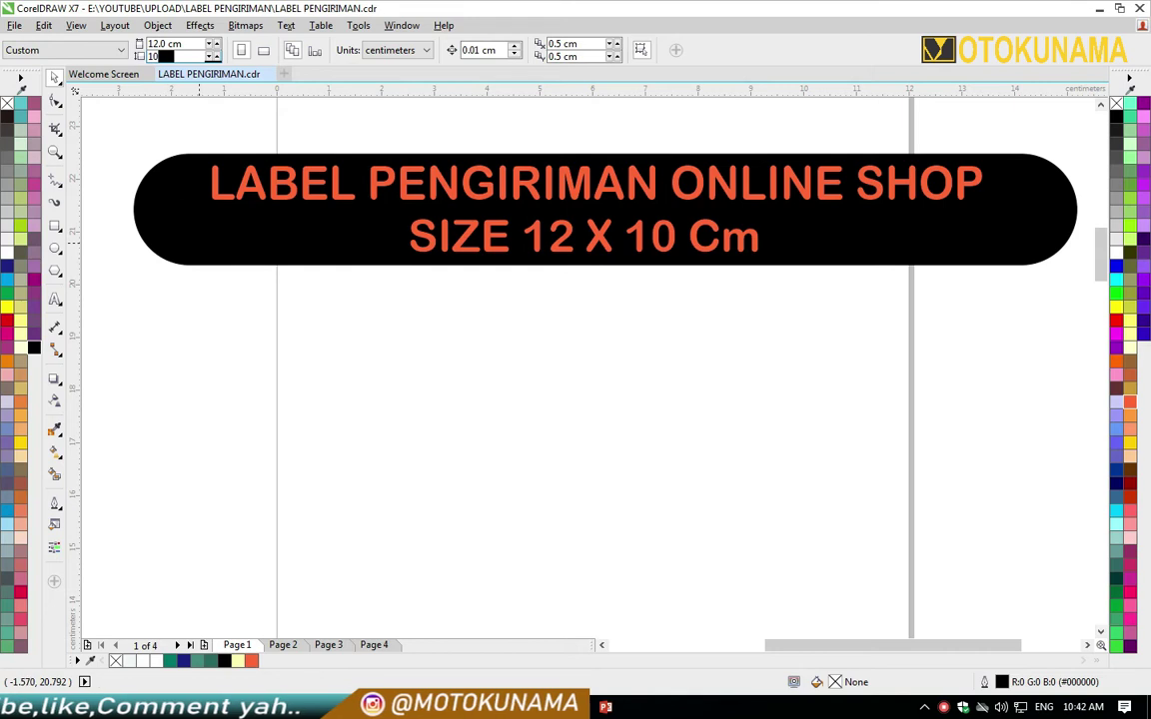
key(Return)
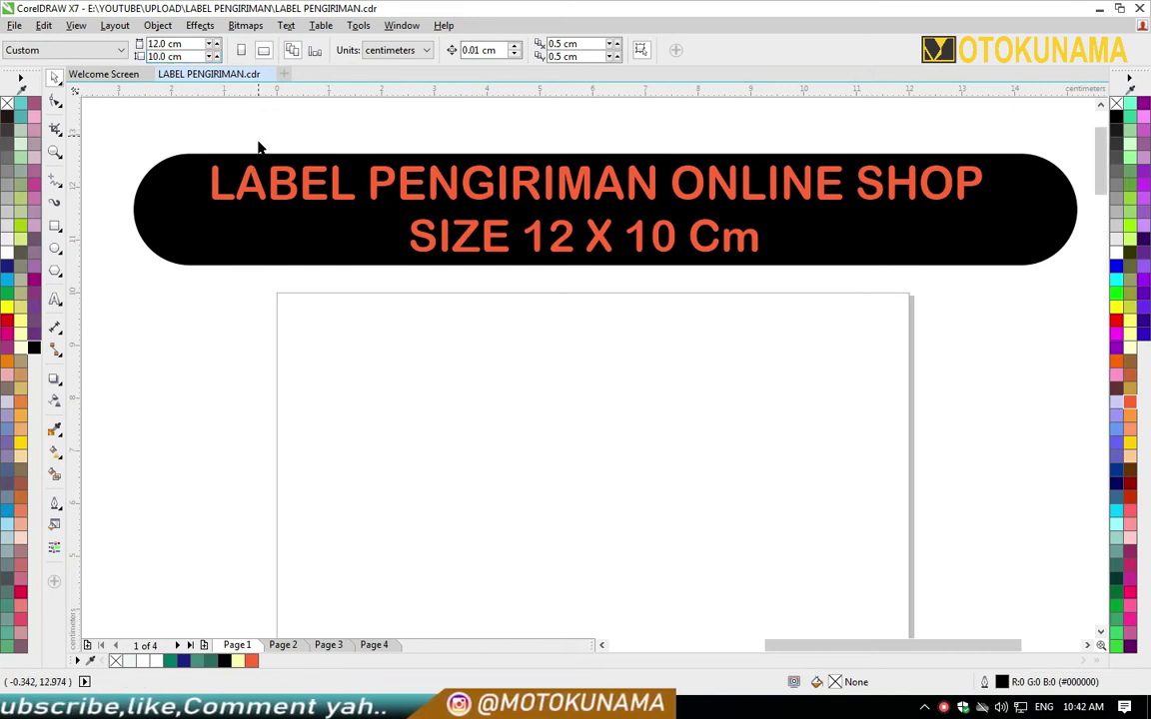
Add a 12 × 10 cm rectangle that exactly covers the page
drag(1100, 172, 1099, 208)
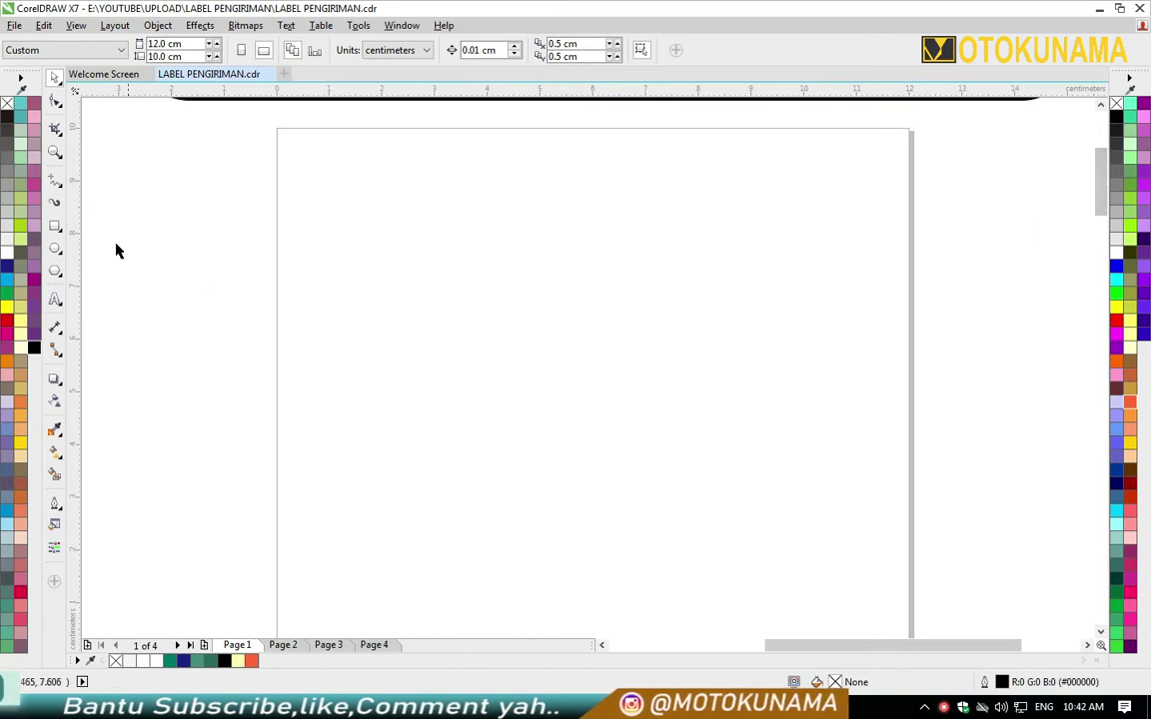
click(56, 151)
scroll(517, 479, down, 1)
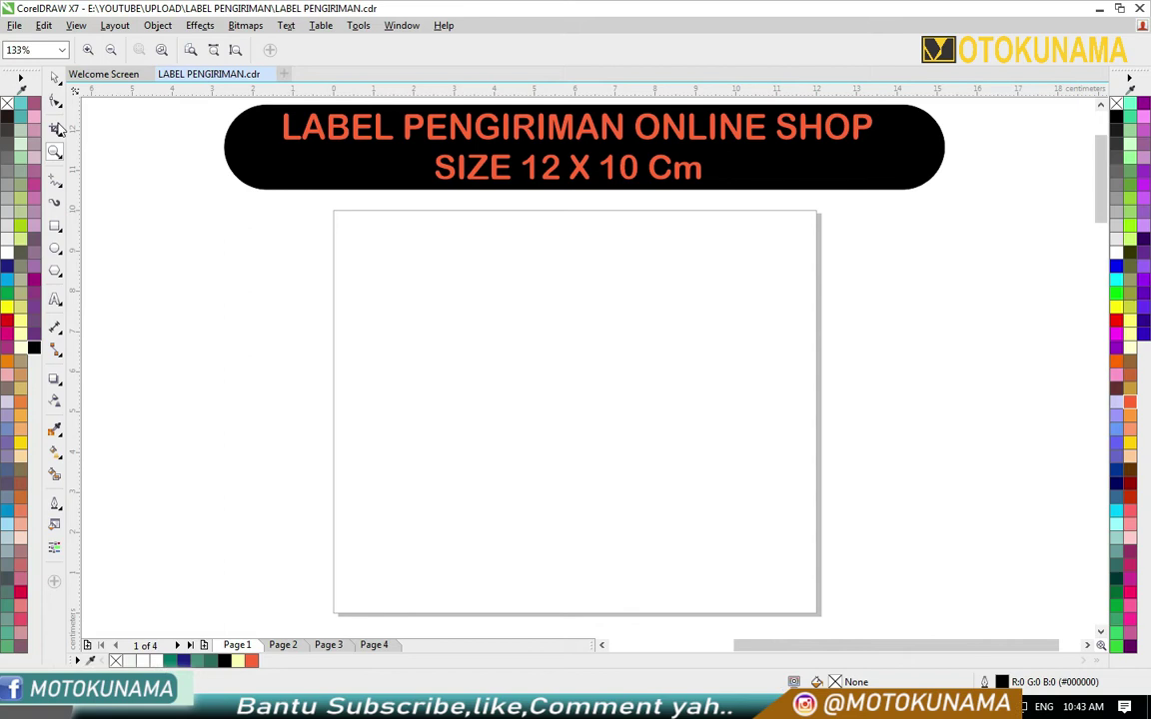
click(54, 77)
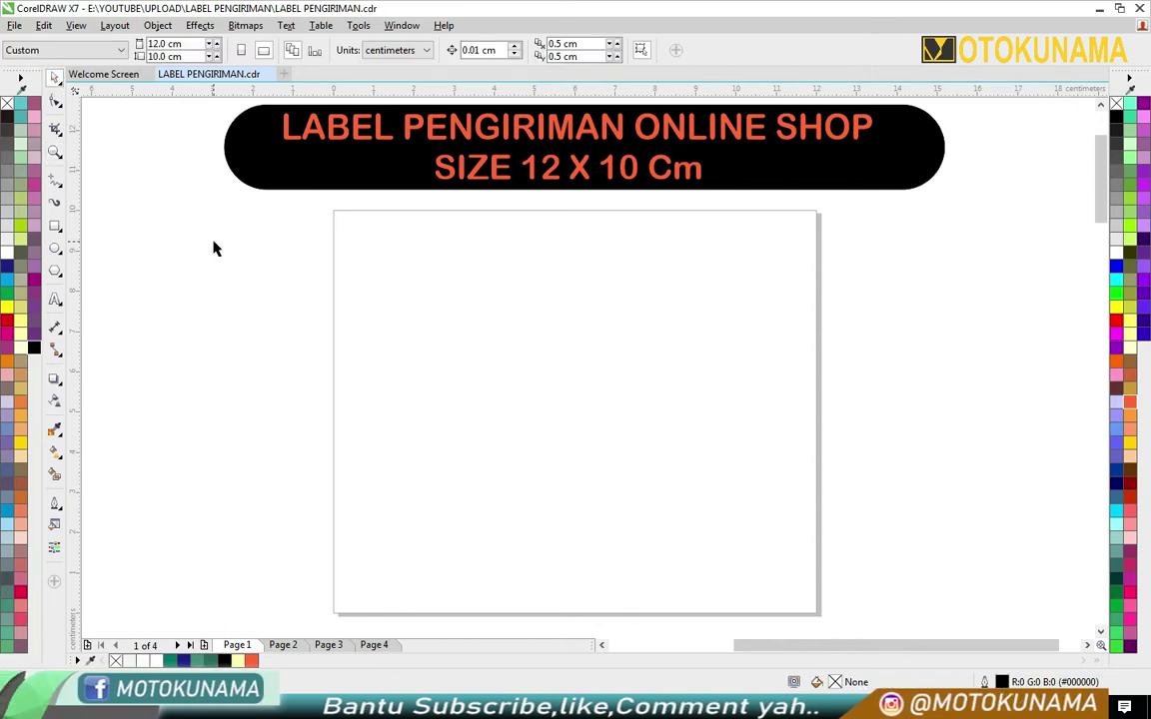
double_click(54, 228)
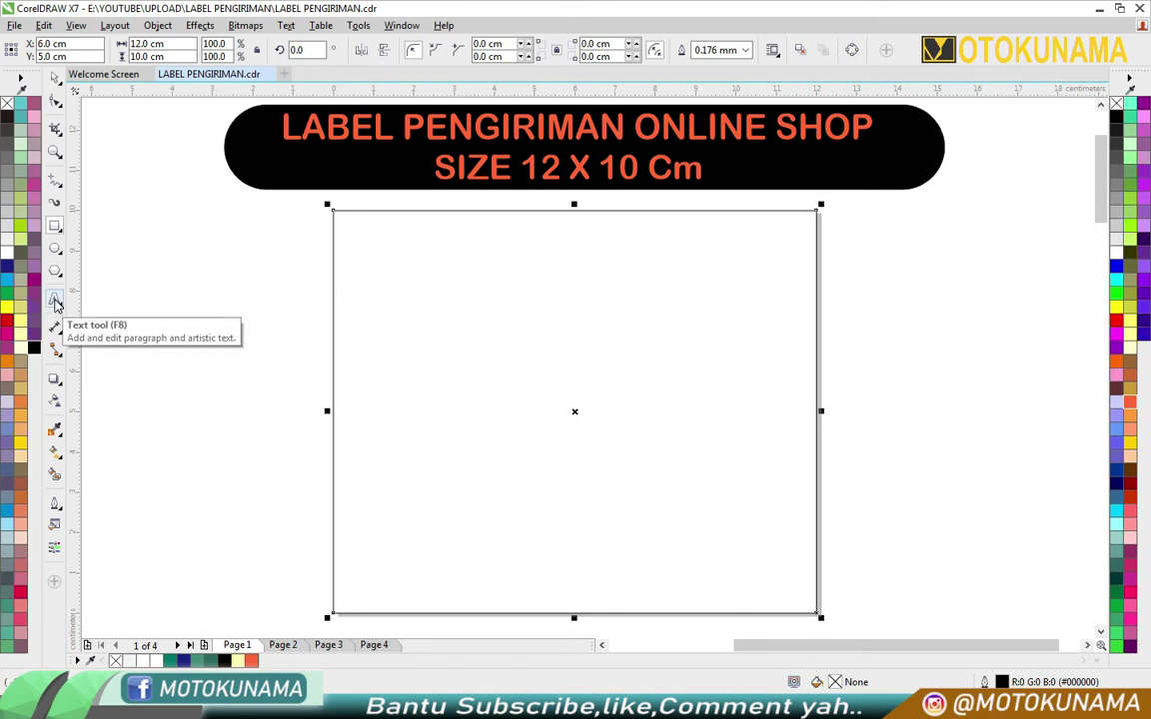
Move the five leaf images from below the page to beside it, centred at about X 25.8 cm, Y 2.7 cm
scroll(175, 315, down, 5)
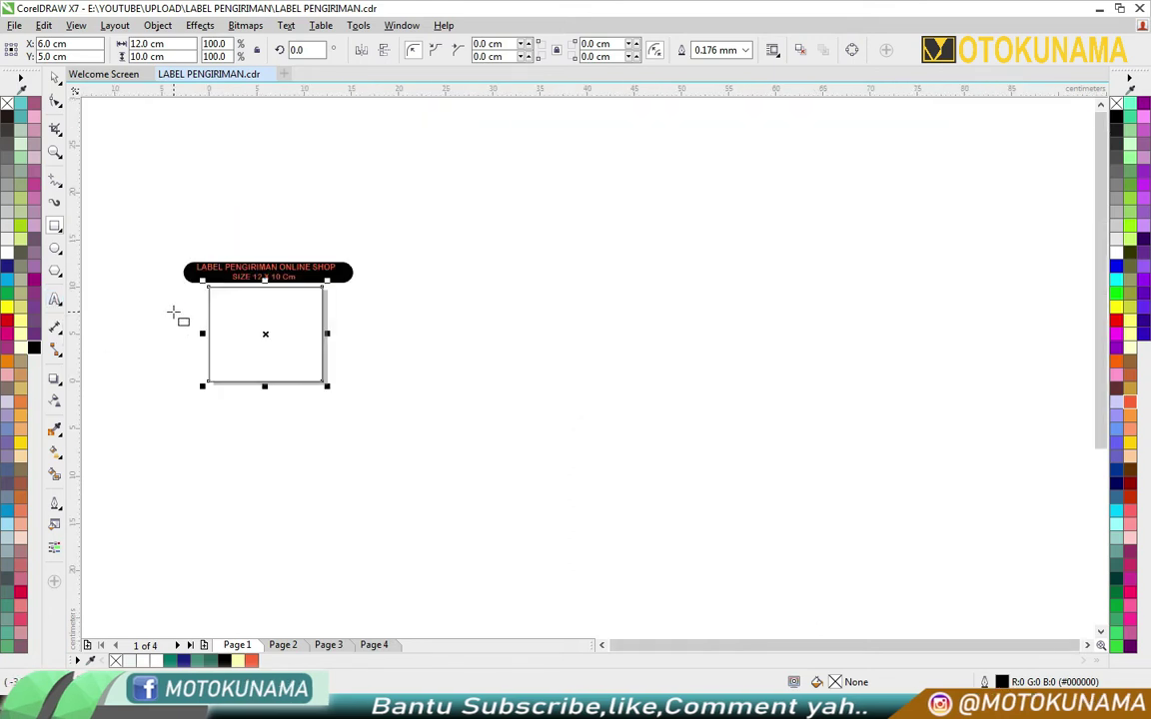
click(55, 78)
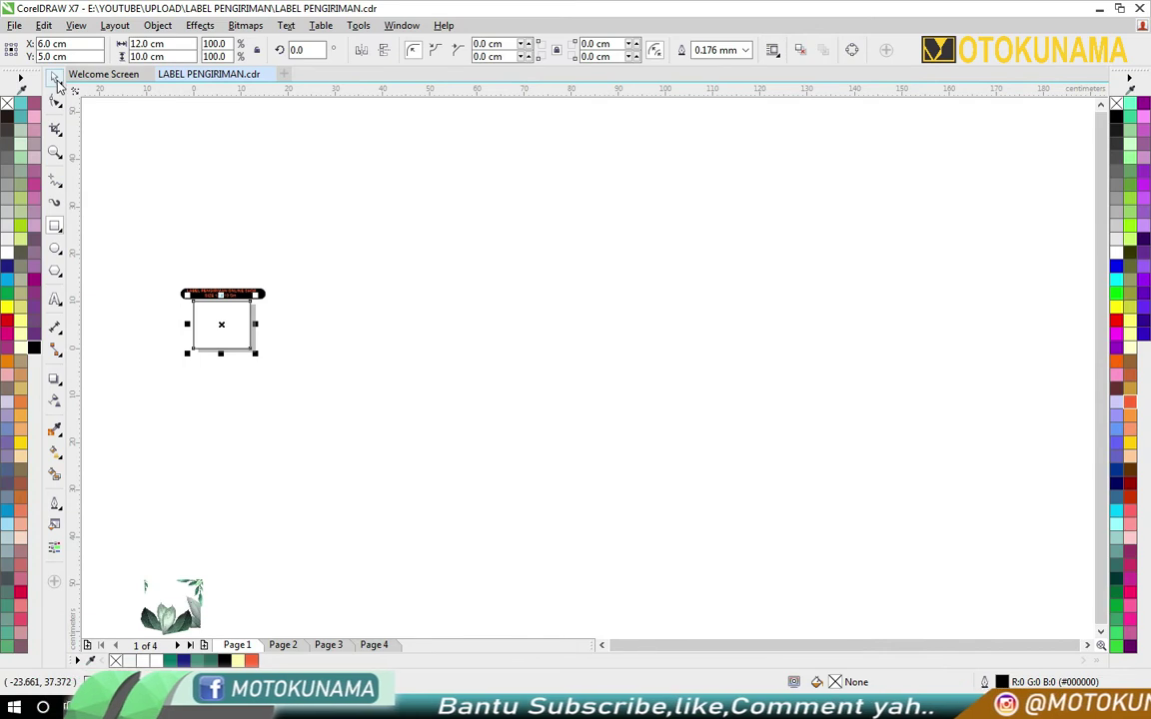
drag(116, 544, 331, 284)
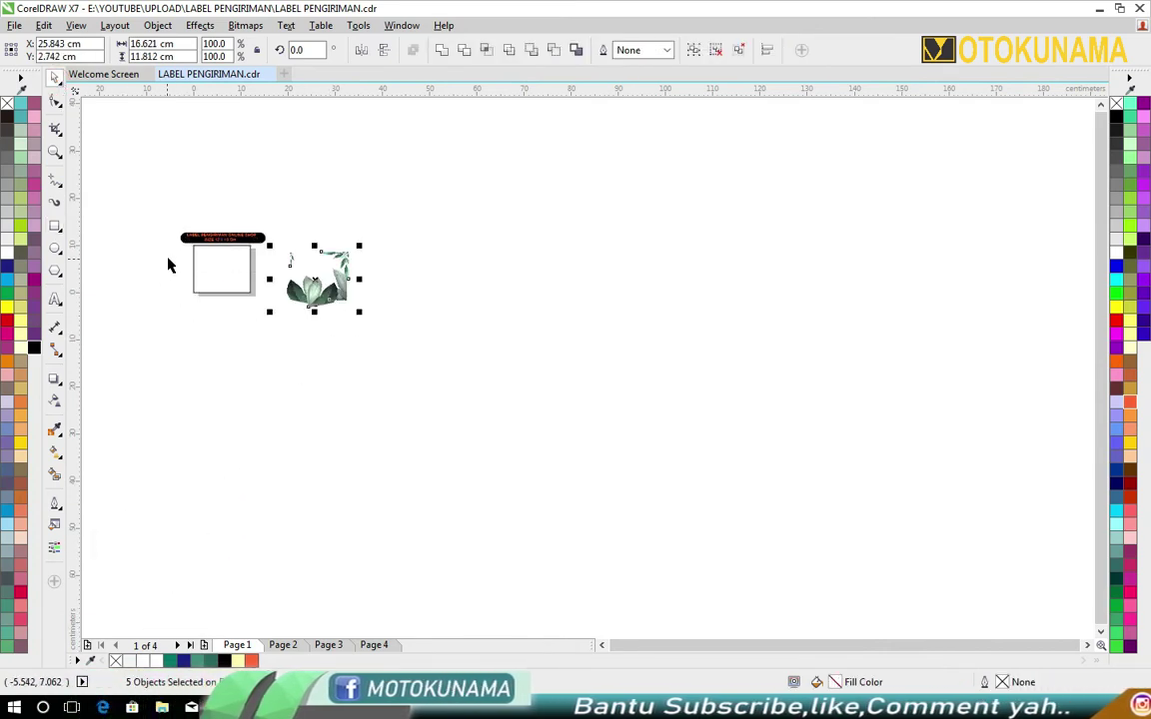
scroll(185, 245, up, 2)
scroll(224, 257, up, 2)
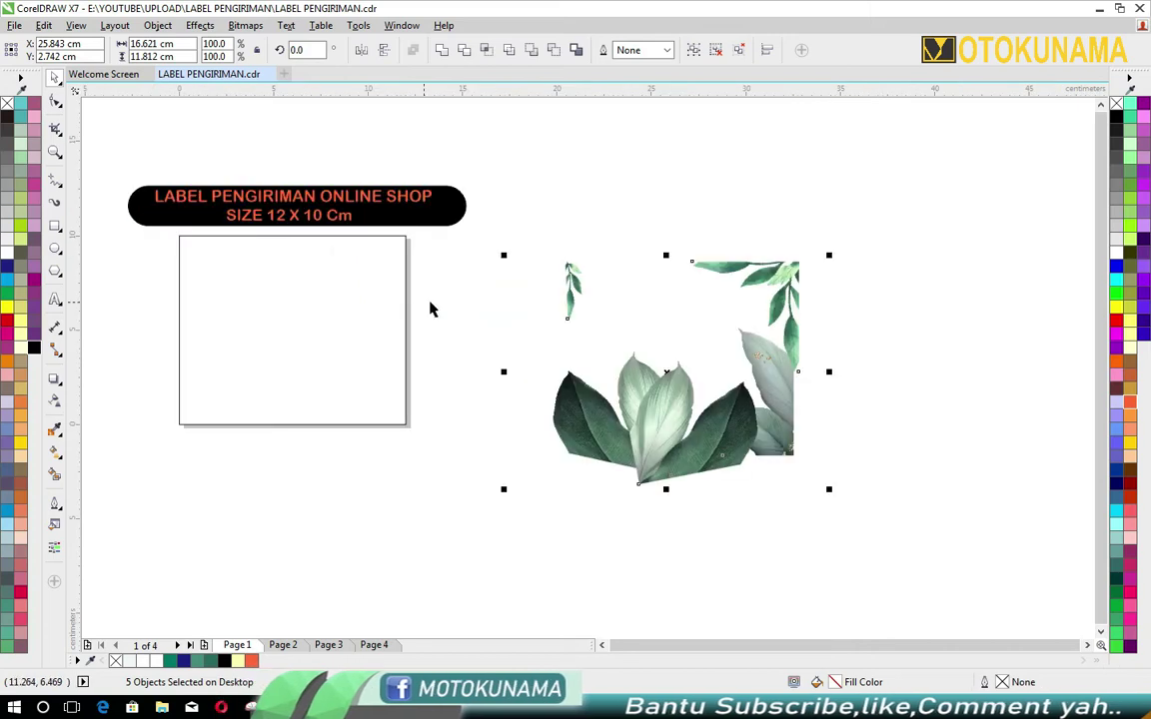
Separate the leaf pair with the dark leaf on its outer left side and PowerClip it inside the page rectangle
click(687, 190)
click(675, 300)
drag(595, 452, 475, 457)
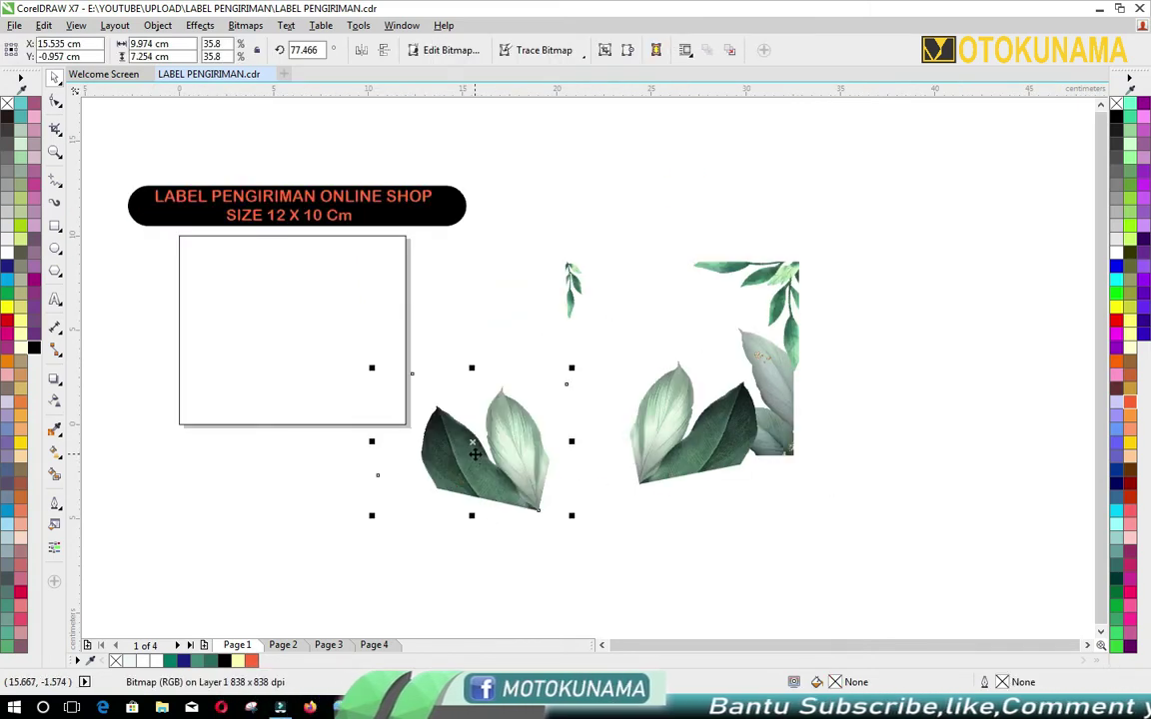
right_click(478, 457)
click(504, 236)
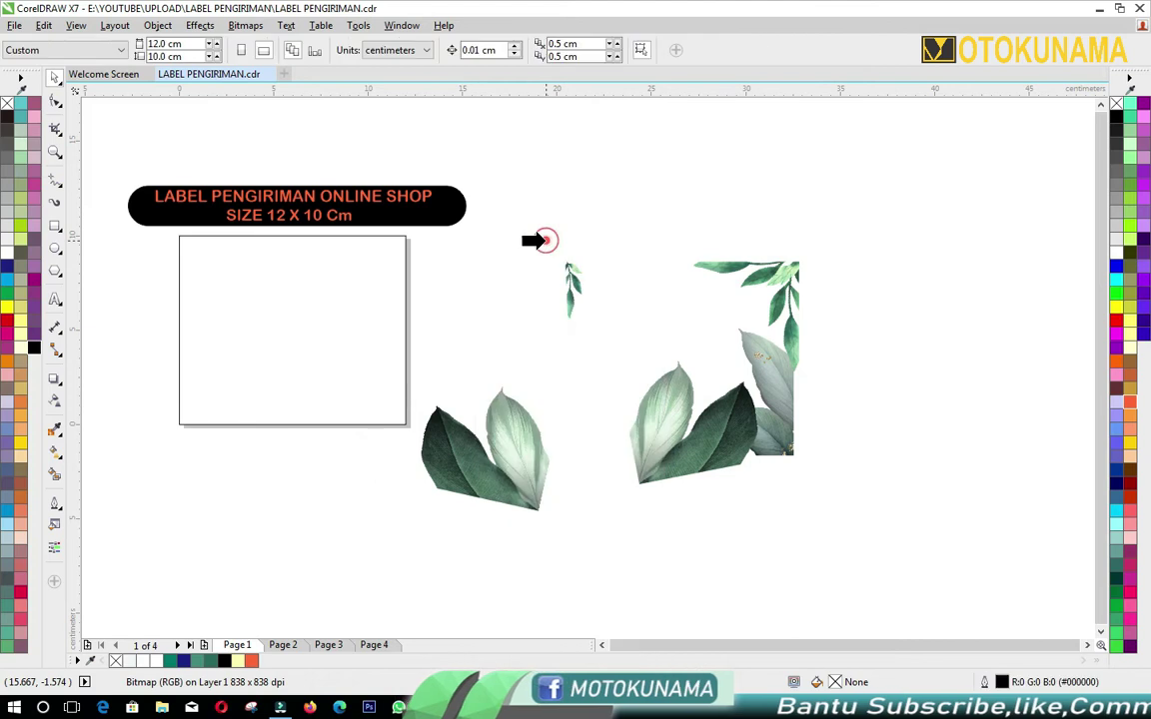
click(204, 401)
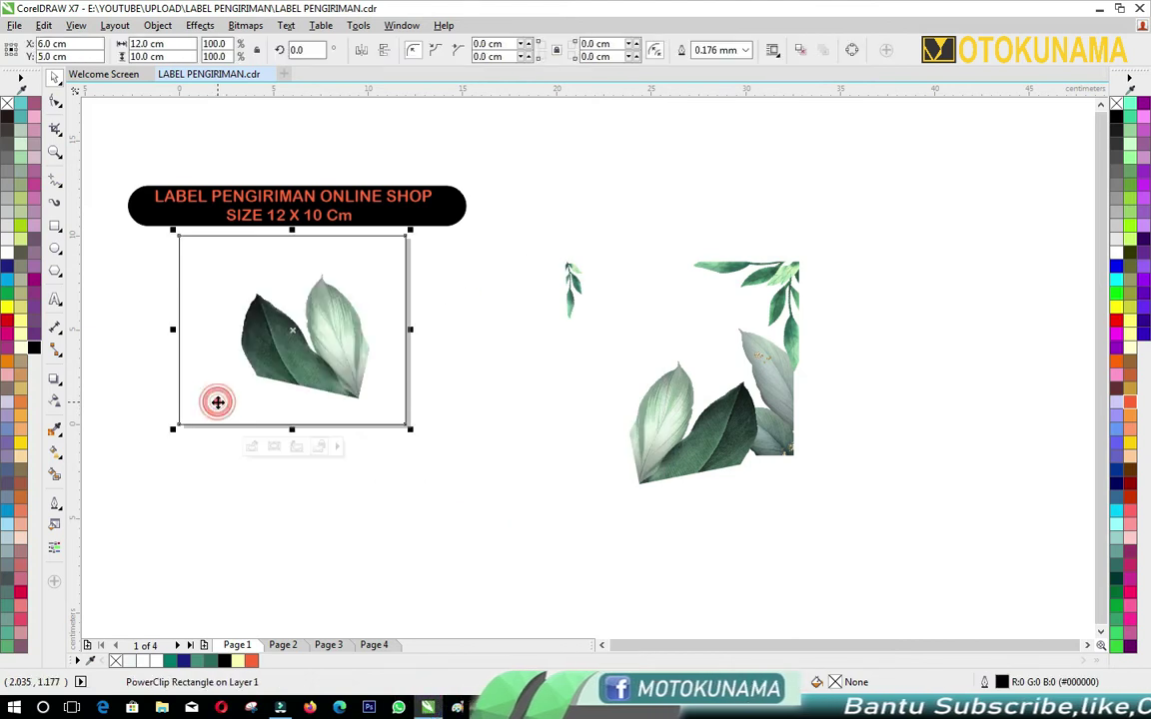
Edit the PowerClip contents to place the leaf pair over the rectangle's lower-left corner, centred at about X 1.95 cm, Y 2.2 cm
click(251, 447)
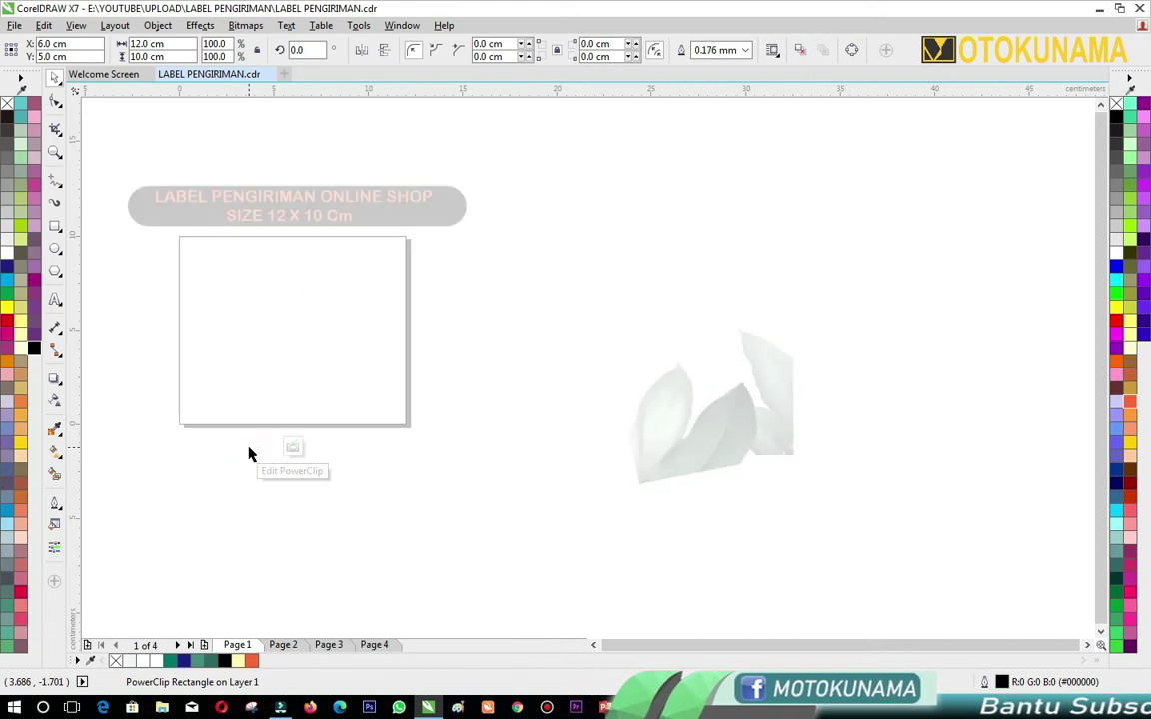
click(314, 365)
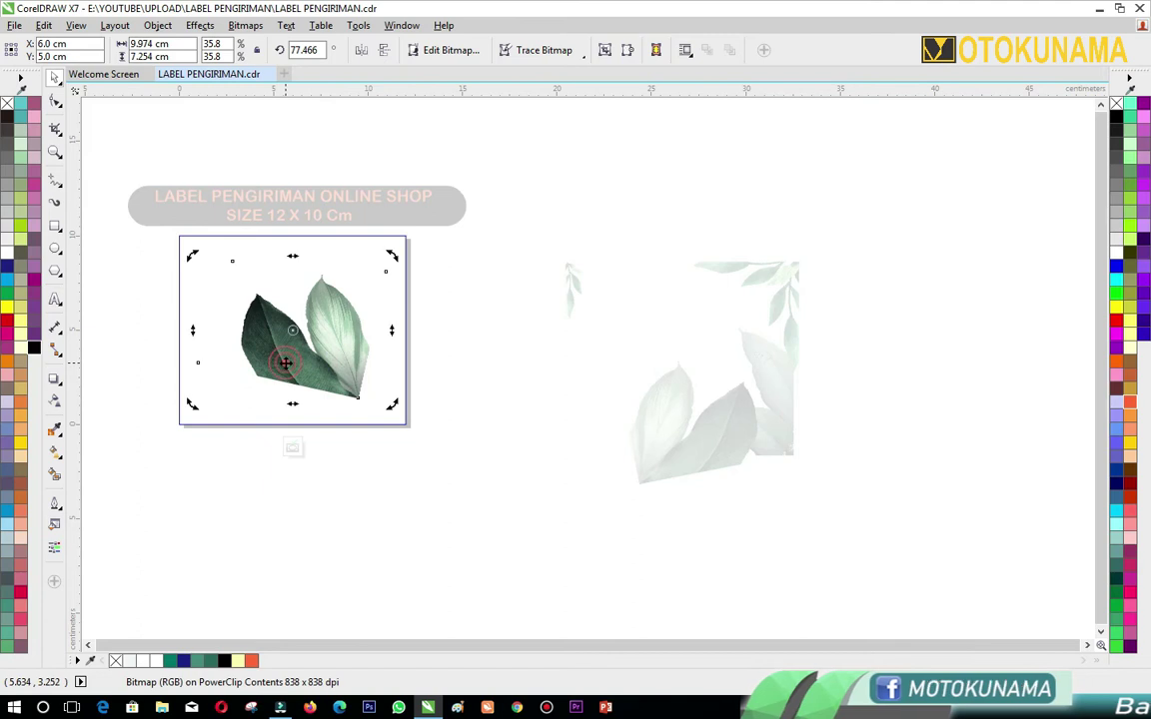
click(286, 365)
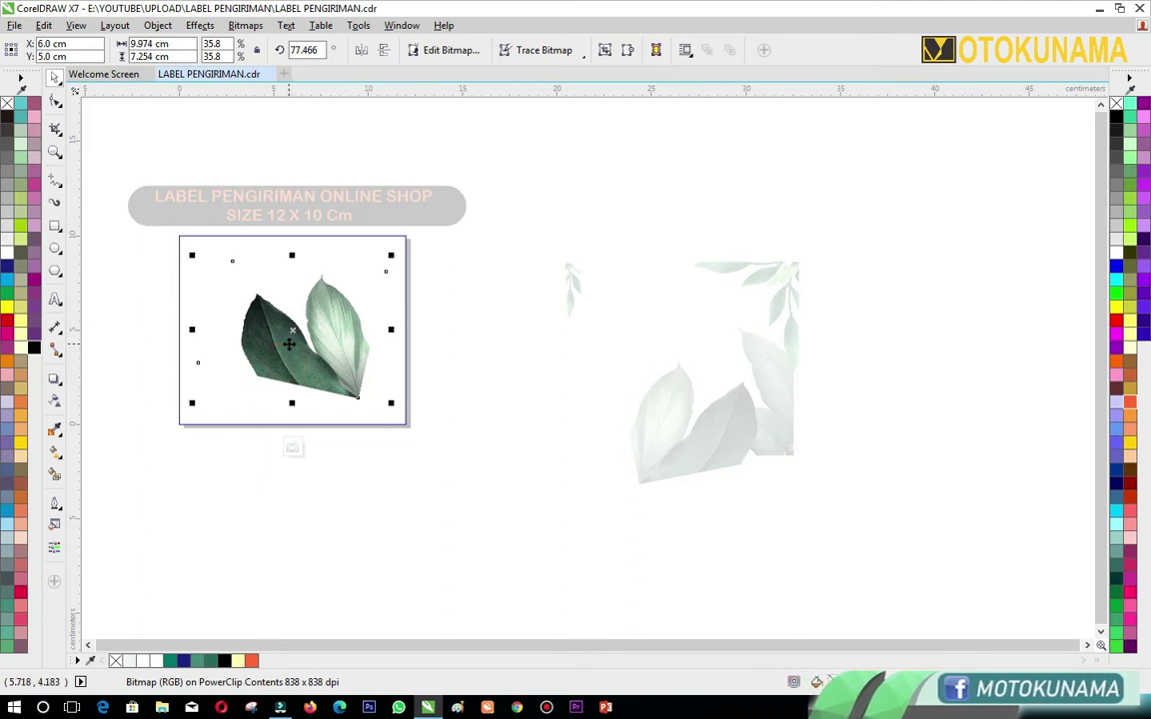
drag(291, 335, 184, 375)
scroll(213, 409, up, 2)
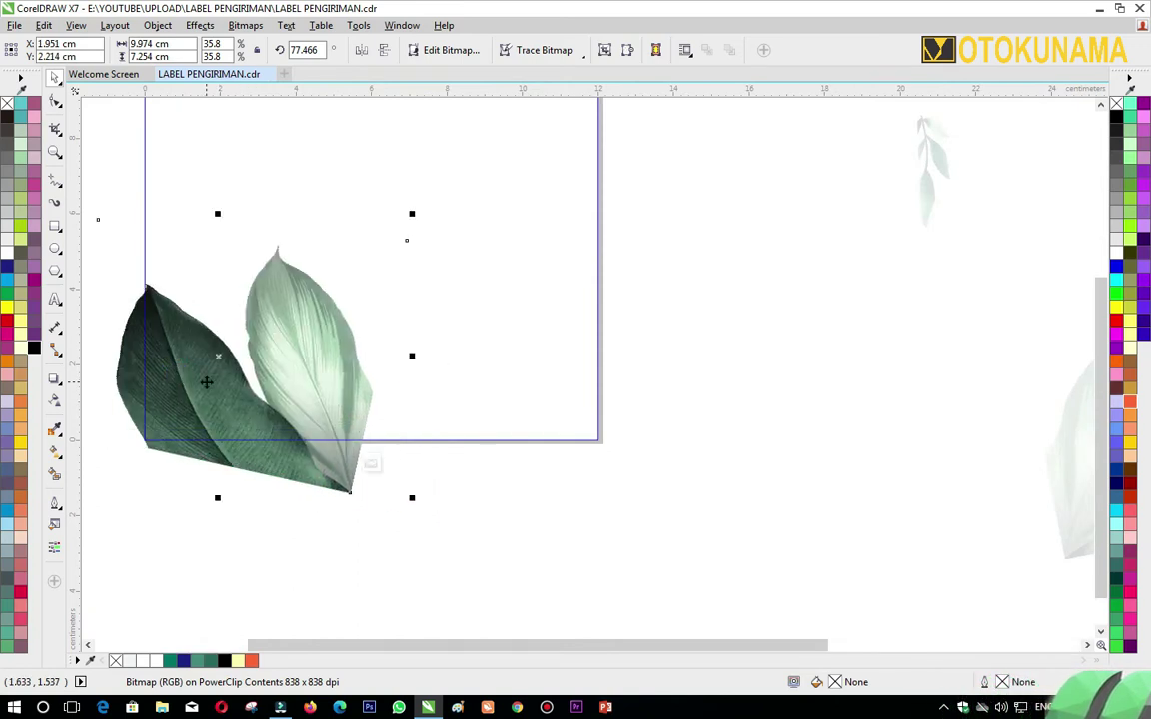
click(372, 465)
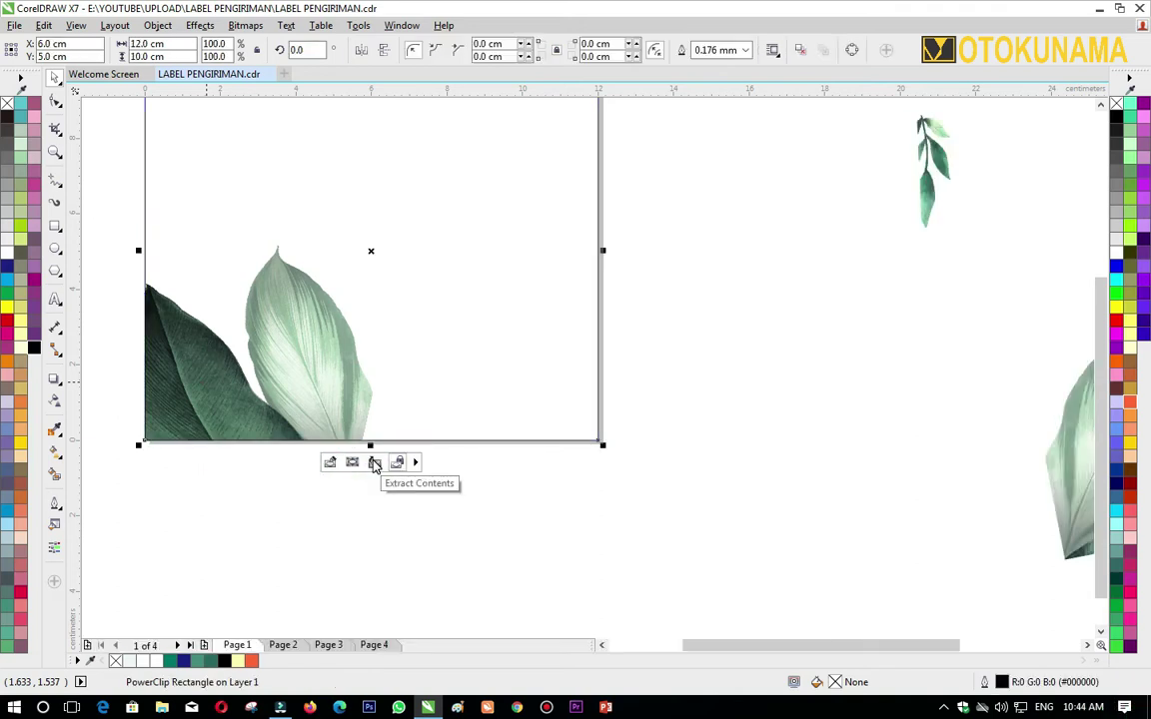
Bring the mirrored leaf pair below the page and PowerClip it inside the same rectangle
scroll(829, 253, down, 2)
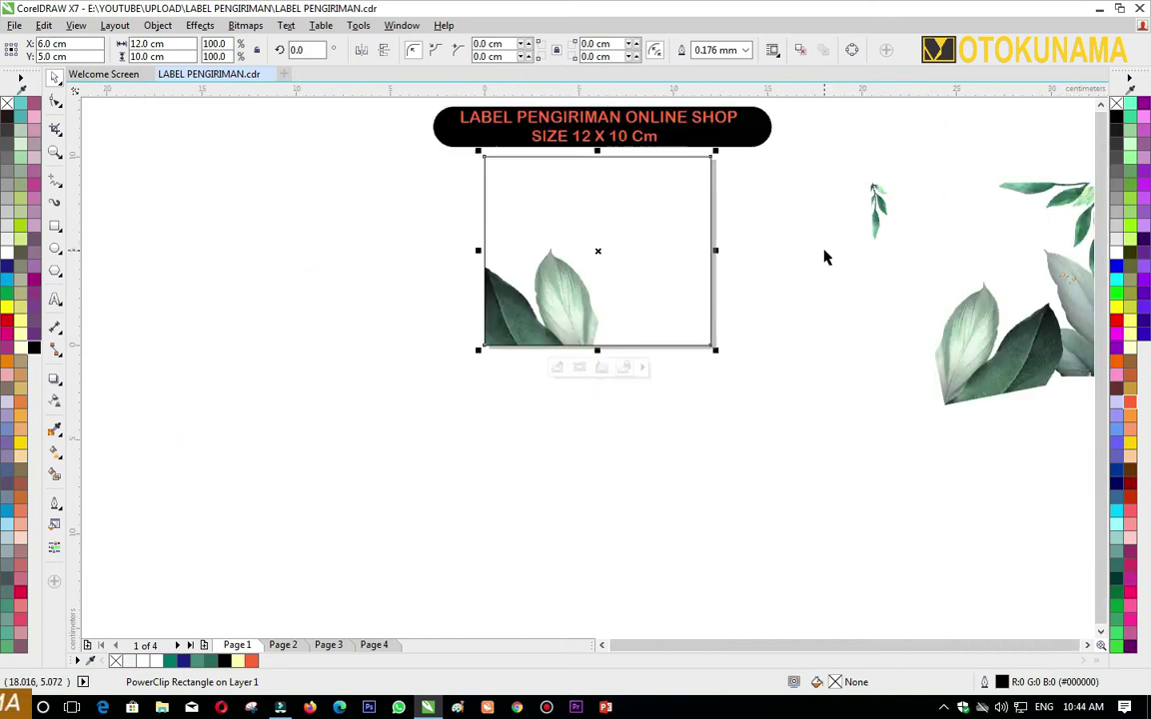
click(979, 338)
drag(976, 329, 609, 443)
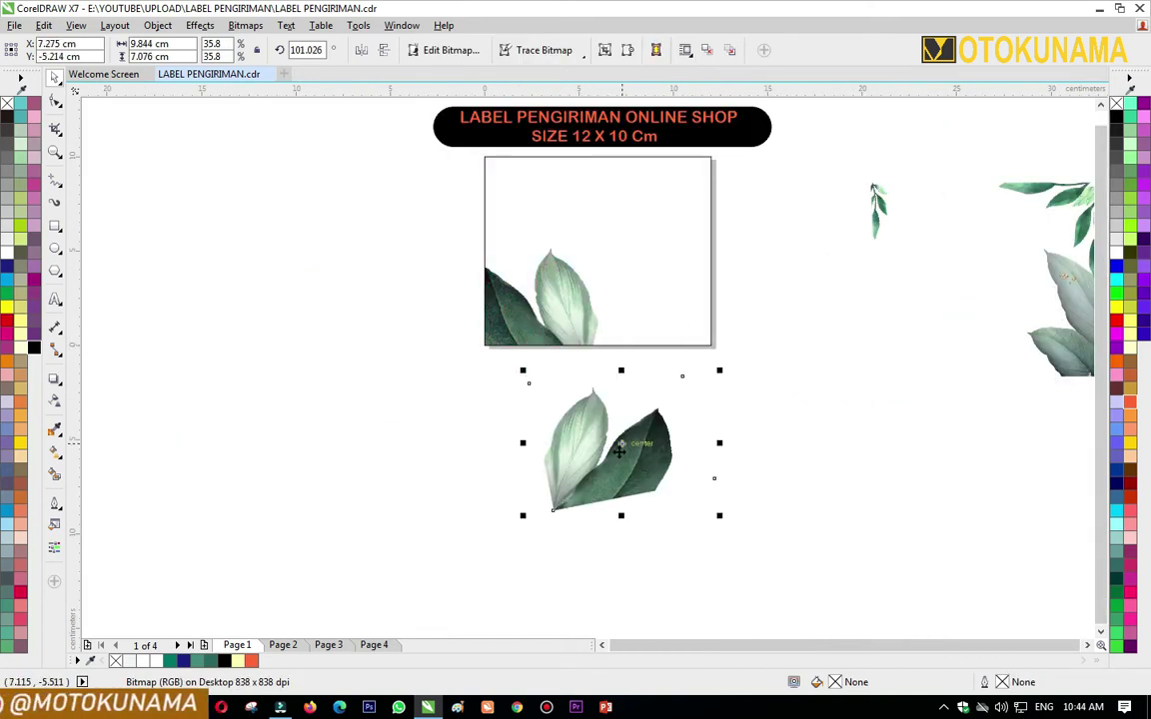
right_click(619, 454)
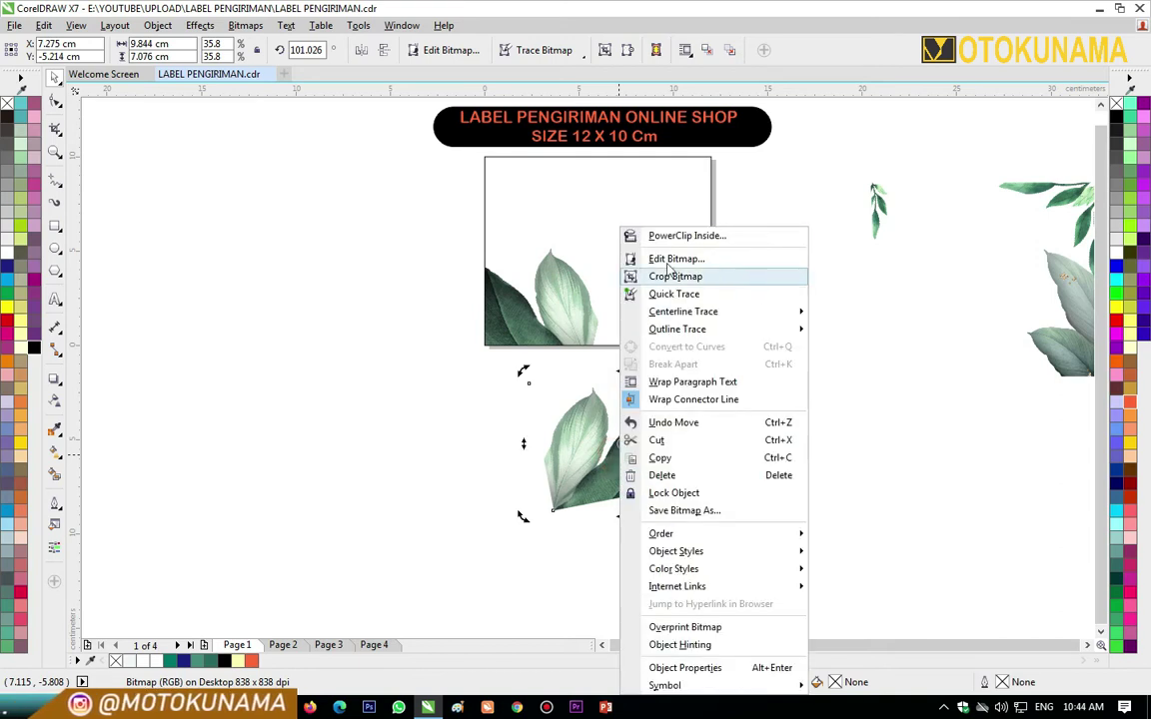
click(629, 237)
click(663, 244)
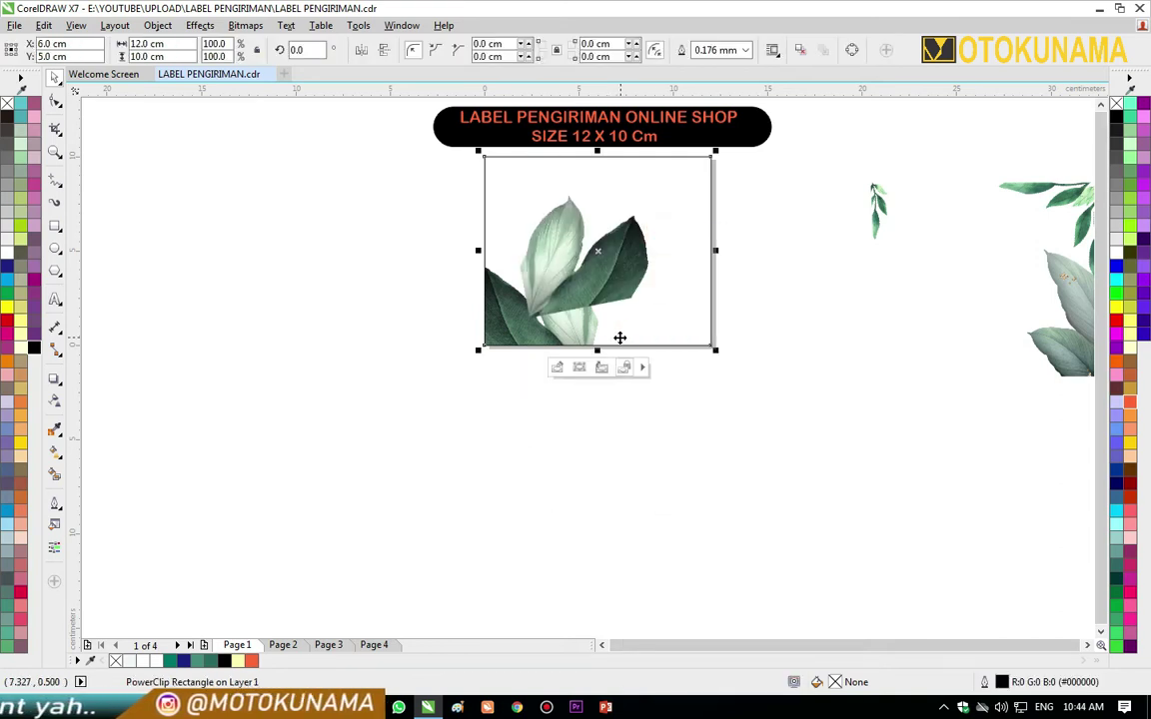
Edit the PowerClip contents to place the mirrored leaf pair along the bottom edge, centred at about X 6.55 cm, Y 1.6 cm
click(558, 368)
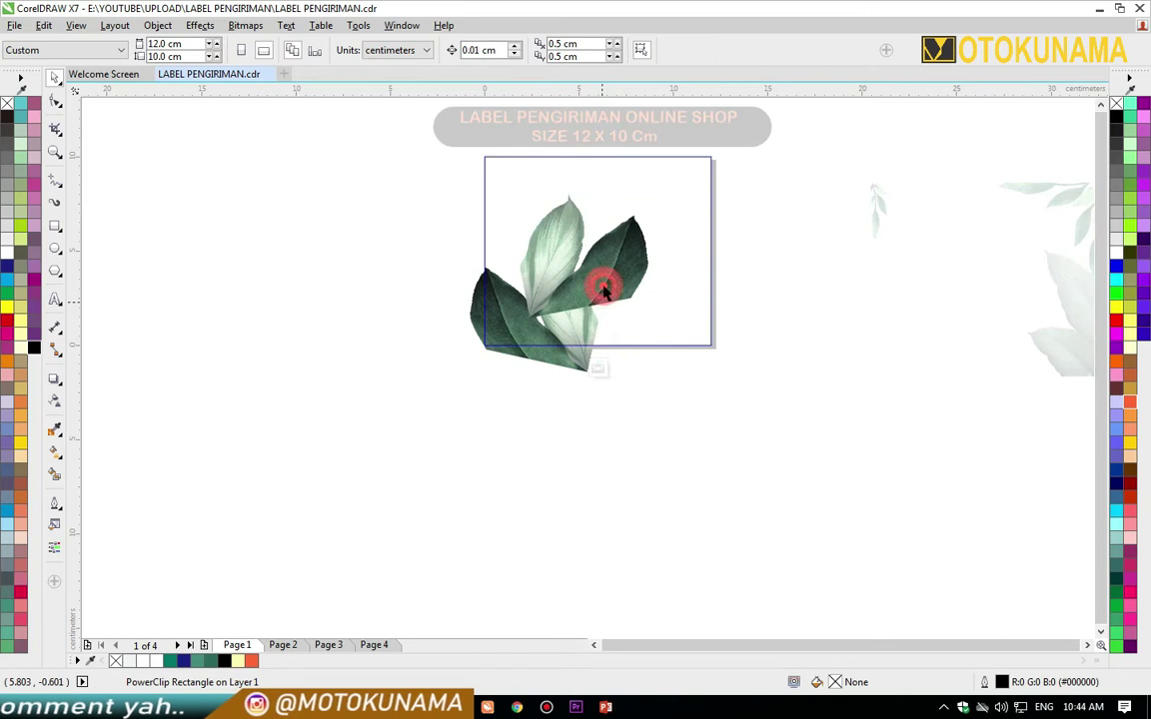
click(603, 290)
drag(605, 282, 625, 346)
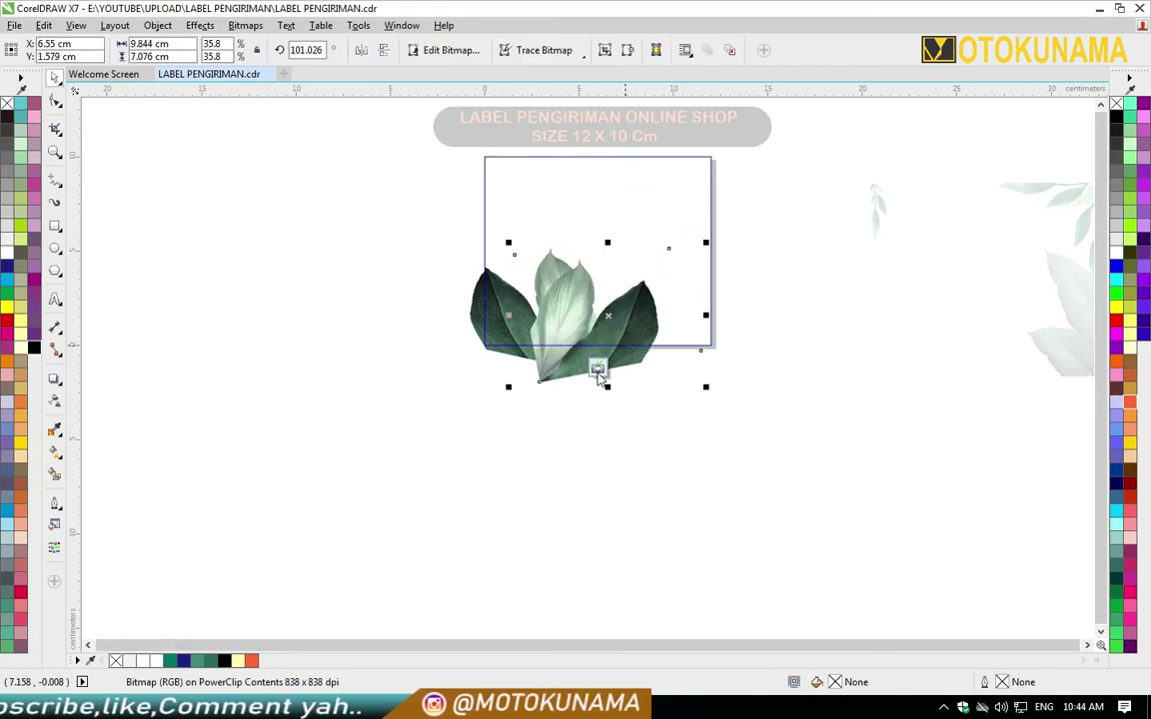
click(596, 368)
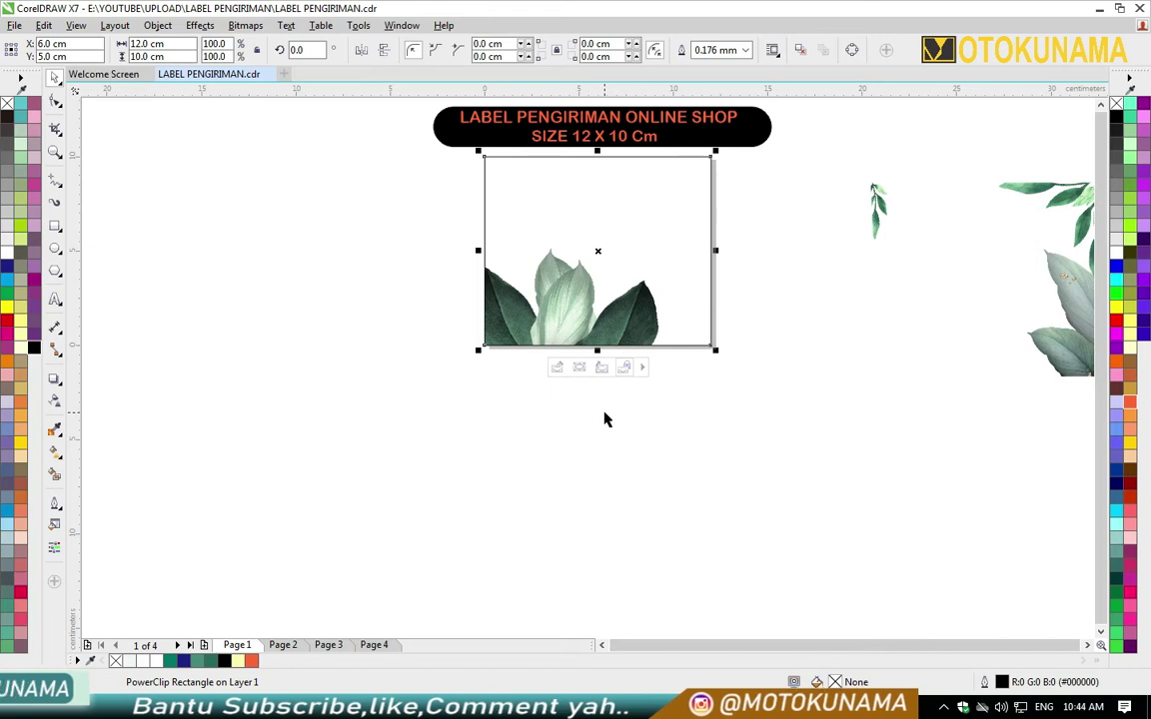
Bring the grey-green leaves with gold specks next to the page and PowerClip them inside the rectangle
scroll(607, 415, down, 2)
click(837, 368)
mouse_move(837, 368)
mouse_down()
mouse_move(770, 379)
mouse_move(689, 370)
mouse_up()
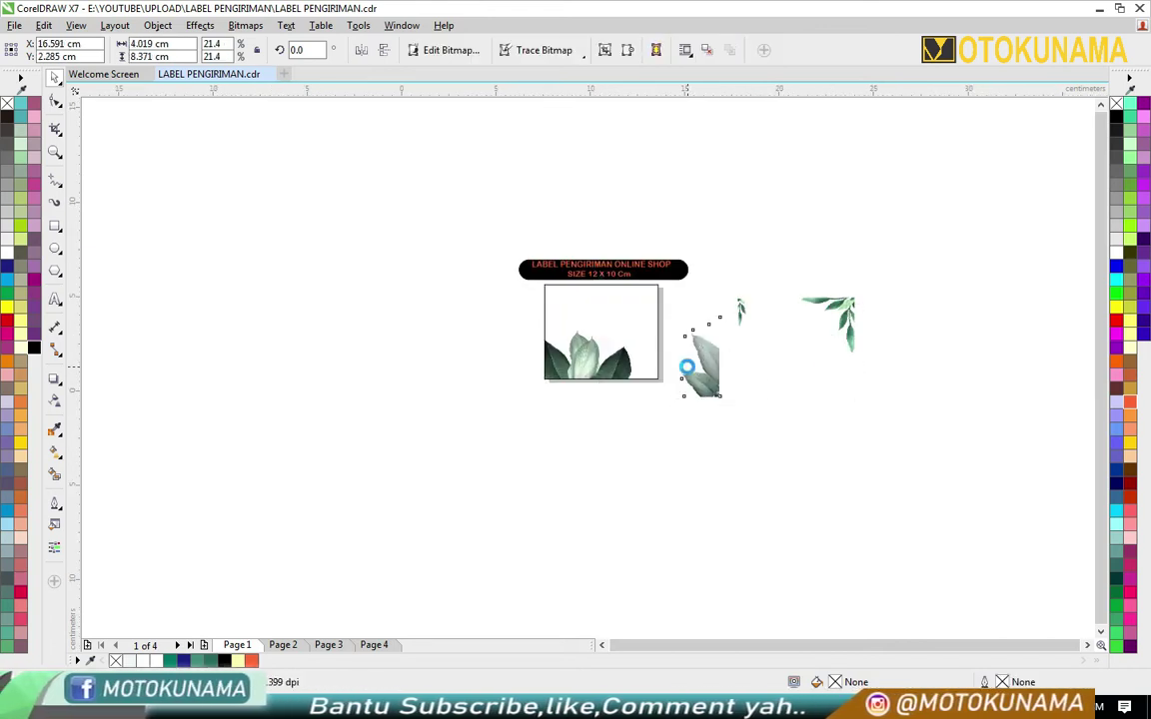
scroll(688, 368, up, 2)
right_click(737, 365)
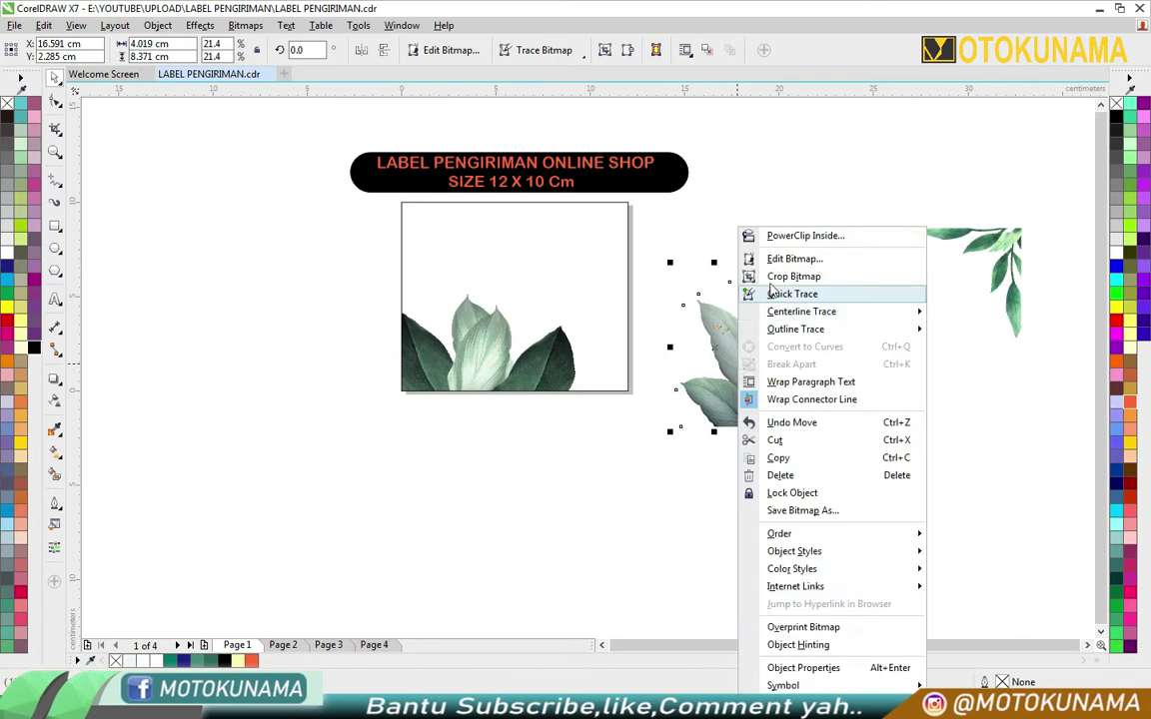
click(774, 234)
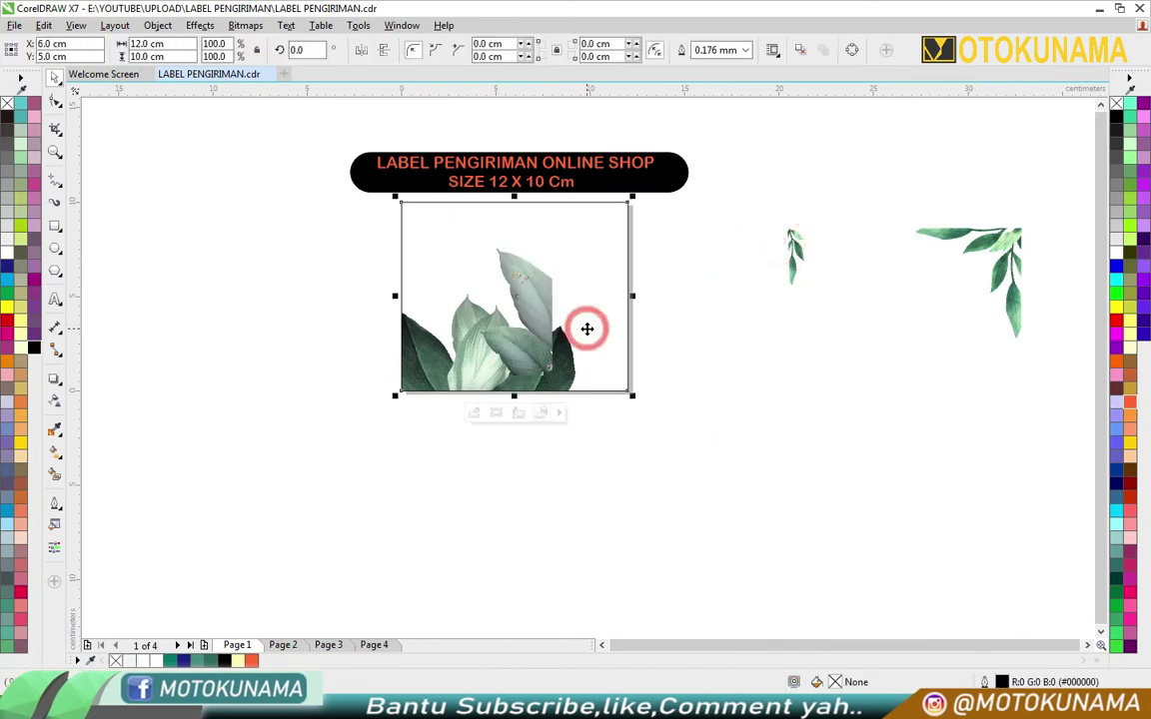
Edit the PowerClip contents to place the grey-green leaves in the lower-right corner, centred at about X 10.1 cm, Y 4.05 cm
click(475, 413)
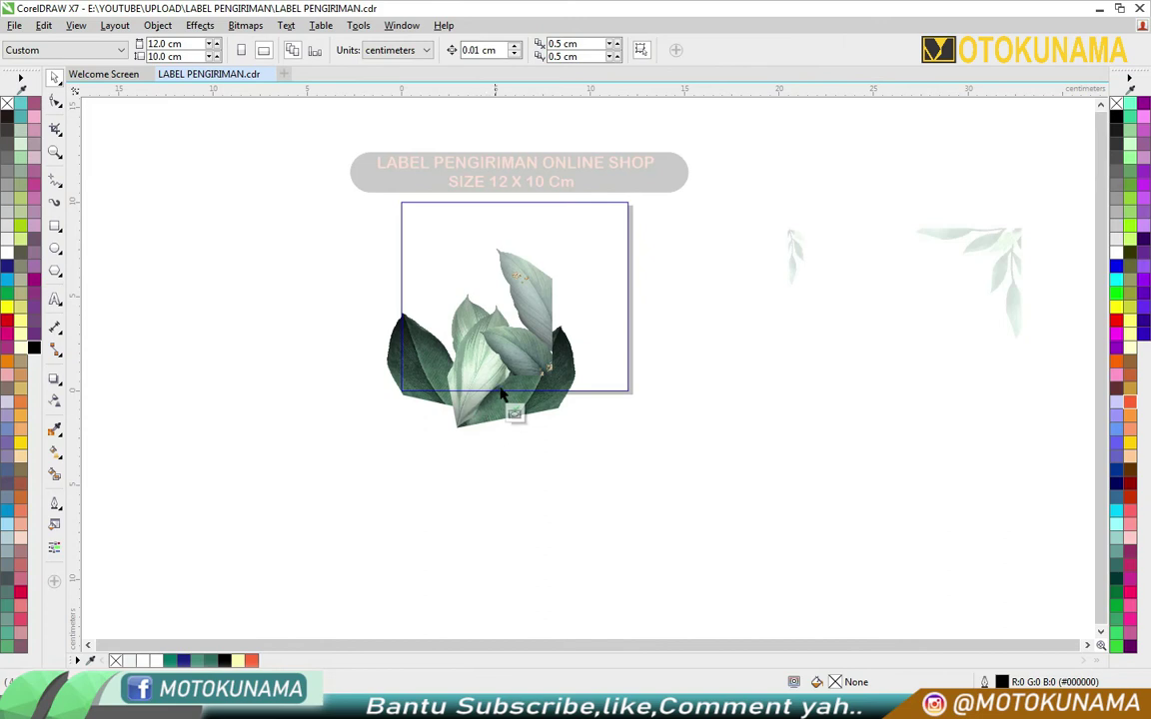
click(536, 330)
scroll(536, 329, up, 2)
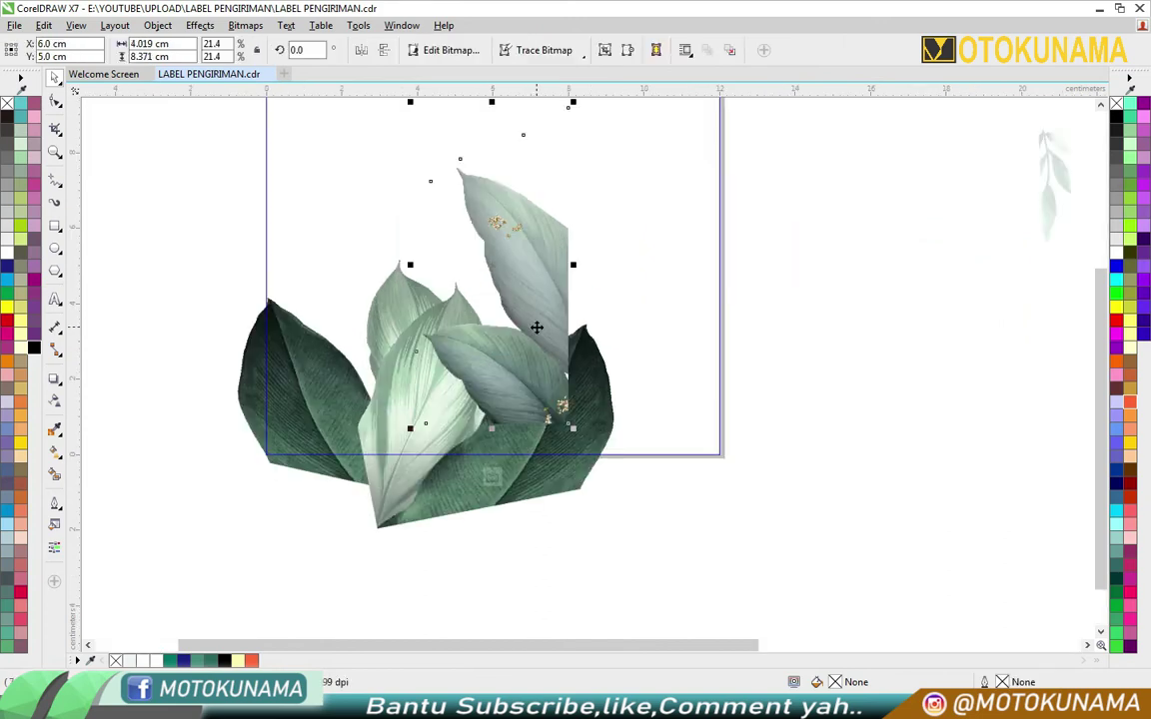
click(536, 326)
drag(587, 367, 692, 364)
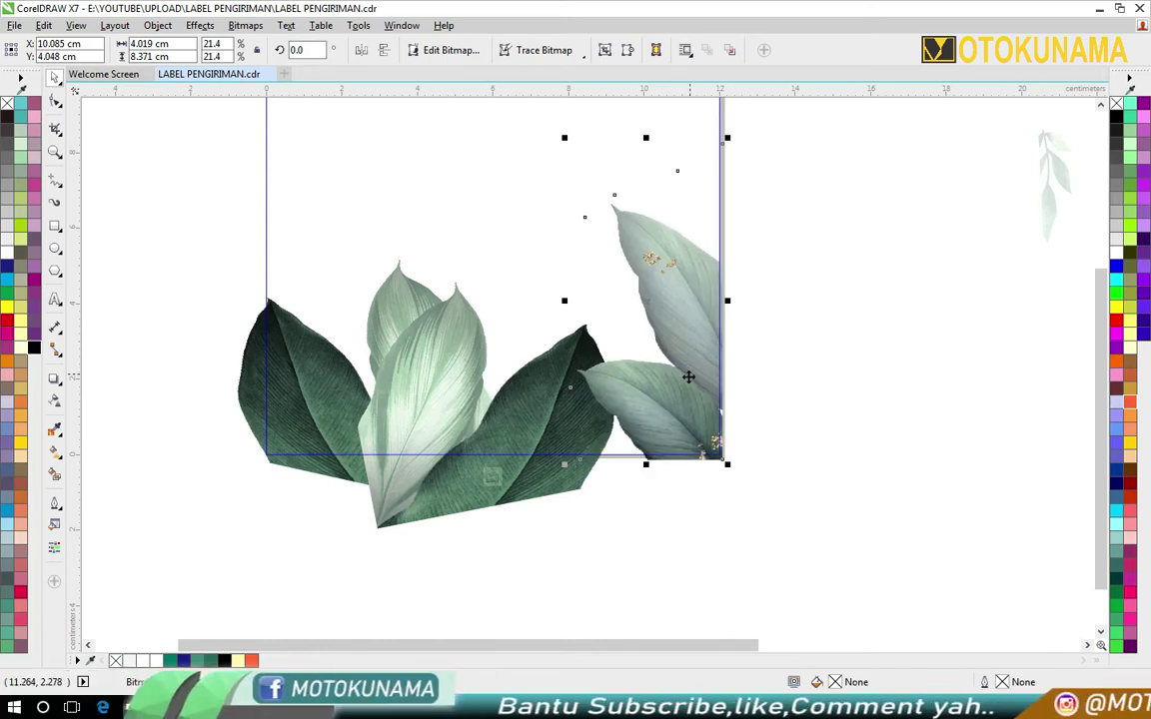
click(492, 476)
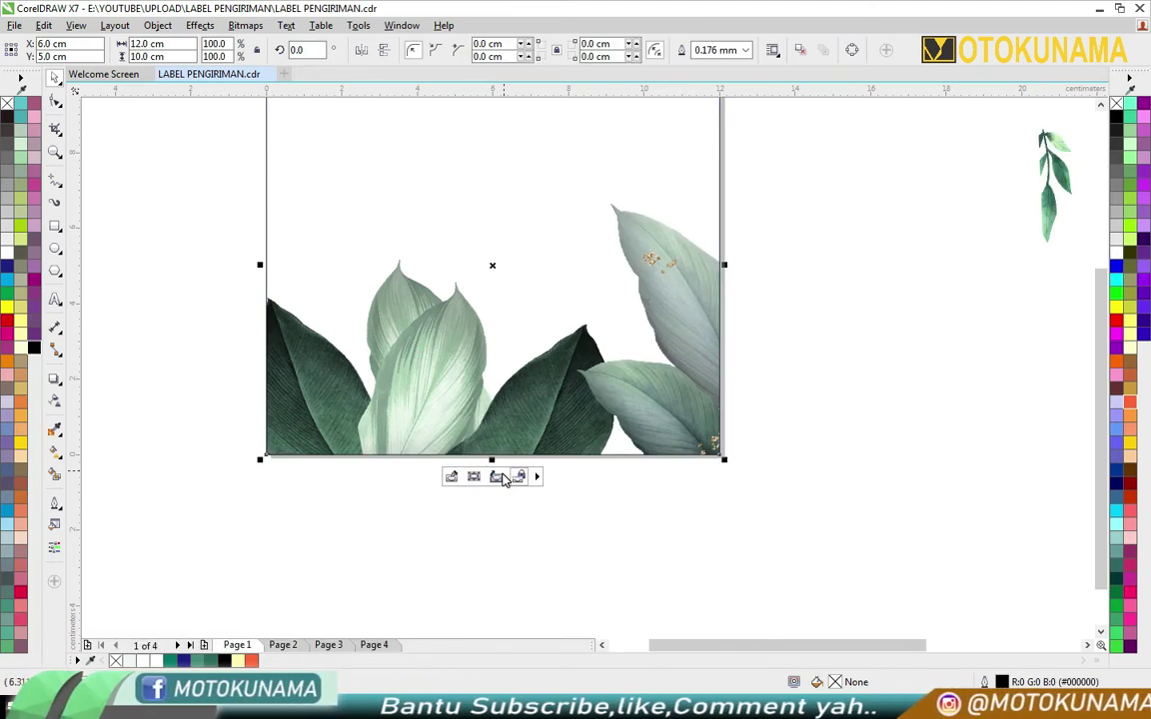
Bring the green corner branch group next to the page and PowerClip it inside the page-sized rectangle
scroll(502, 469, down, 2)
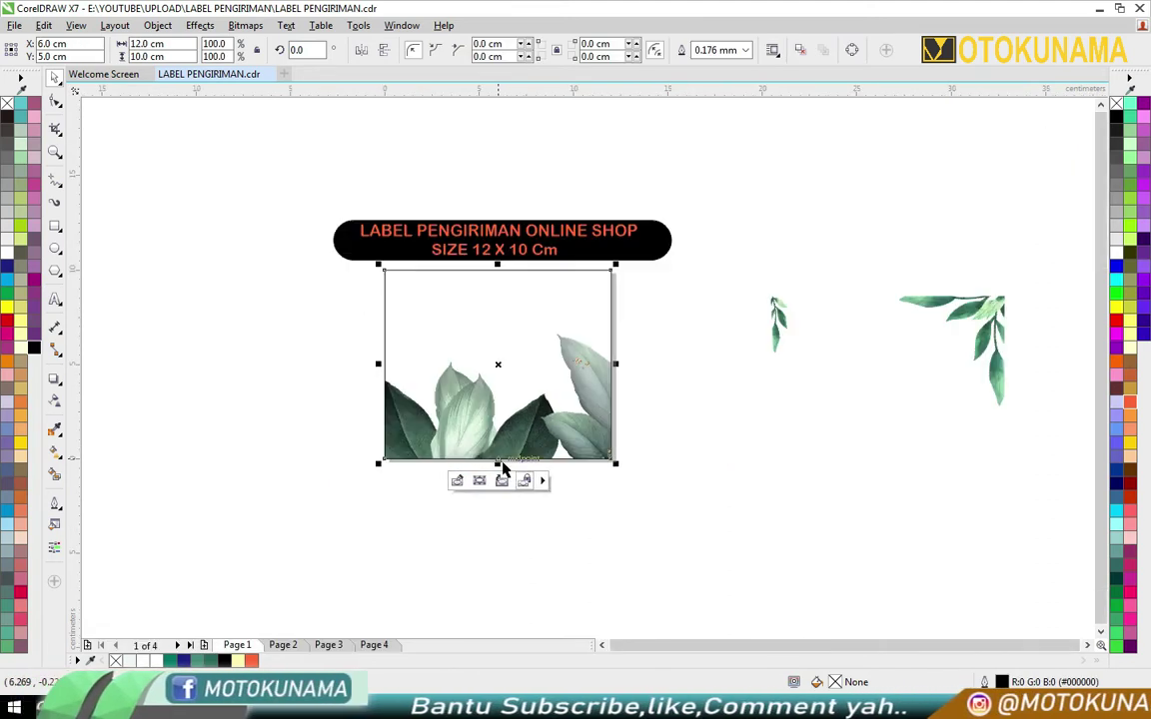
click(984, 328)
drag(984, 328, 745, 409)
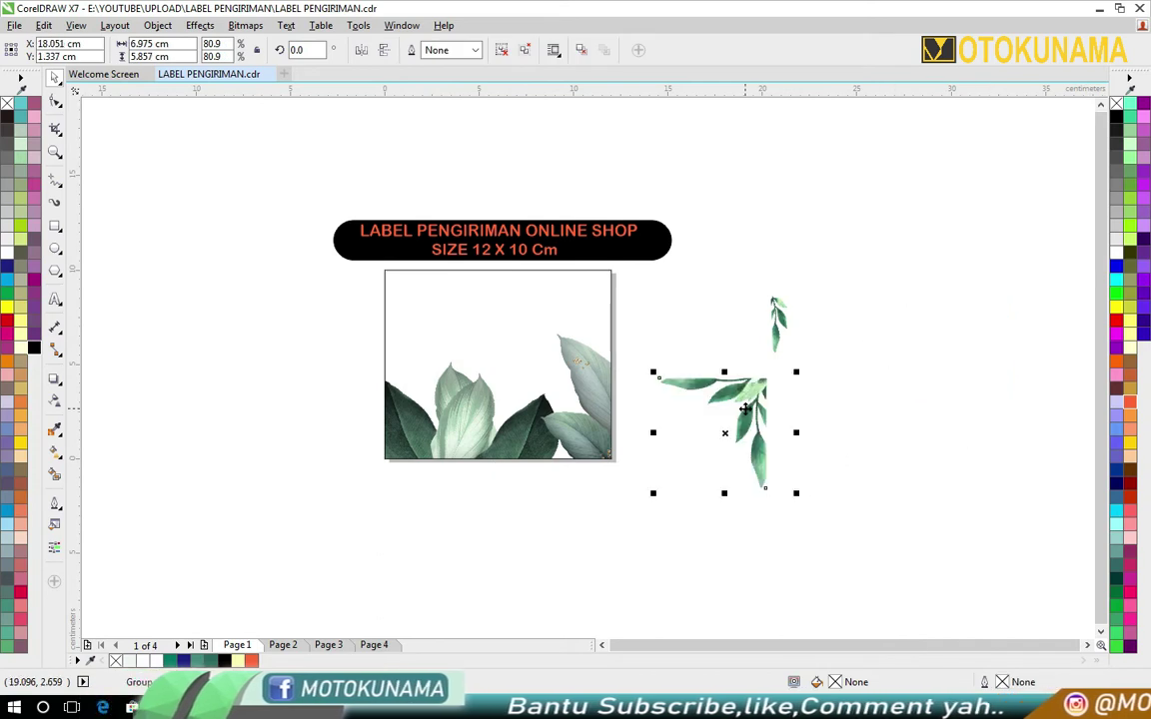
right_click(747, 410)
click(796, 289)
click(476, 349)
Edit the PowerClip contents to fit the branch group into the page's upper-right corner, centred at about X 9.87 cm, Y 7.07 cm
click(455, 481)
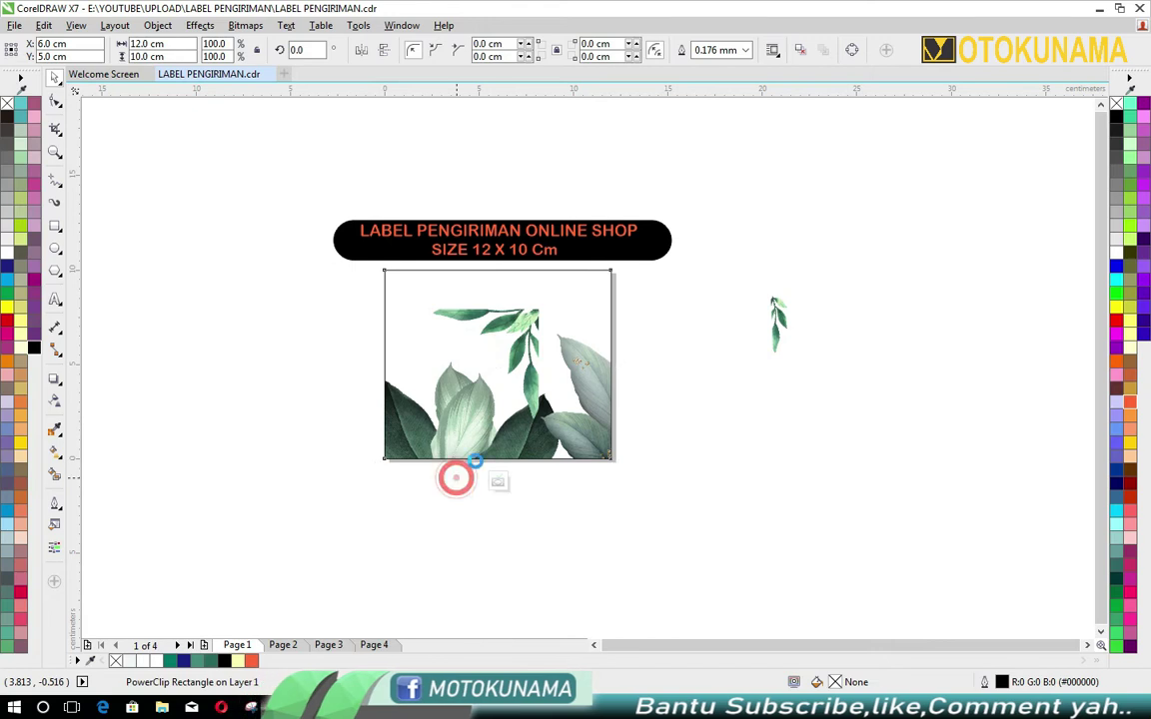
scroll(567, 311, up, 2)
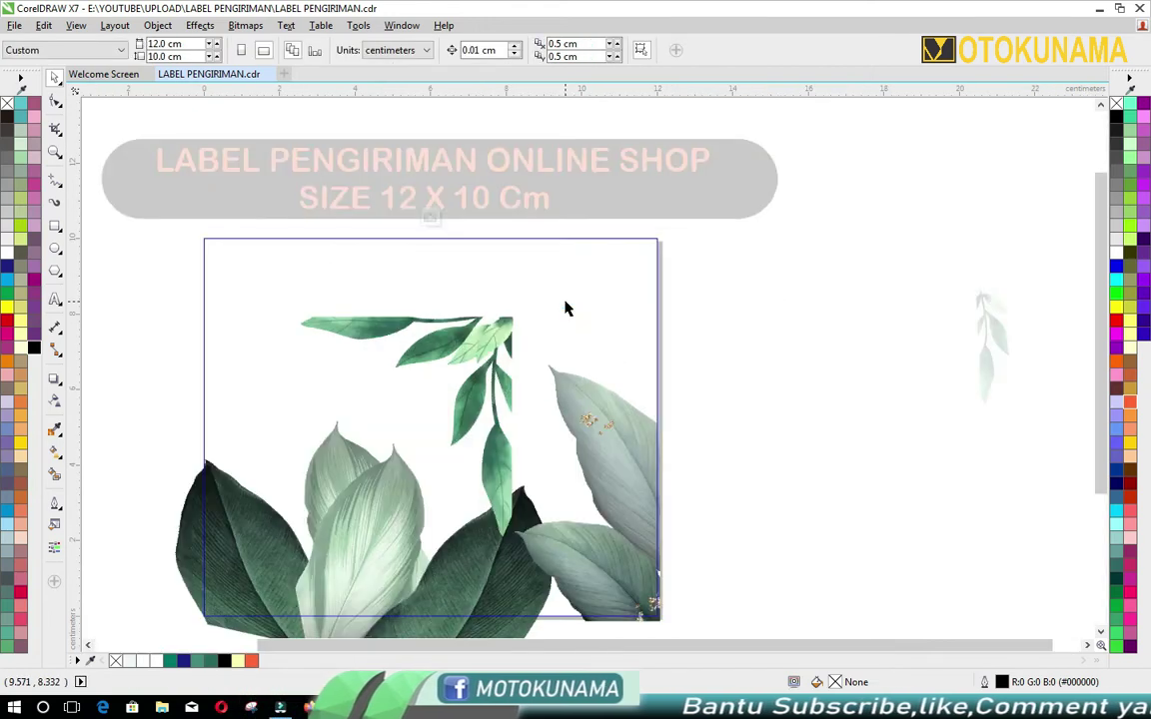
click(488, 347)
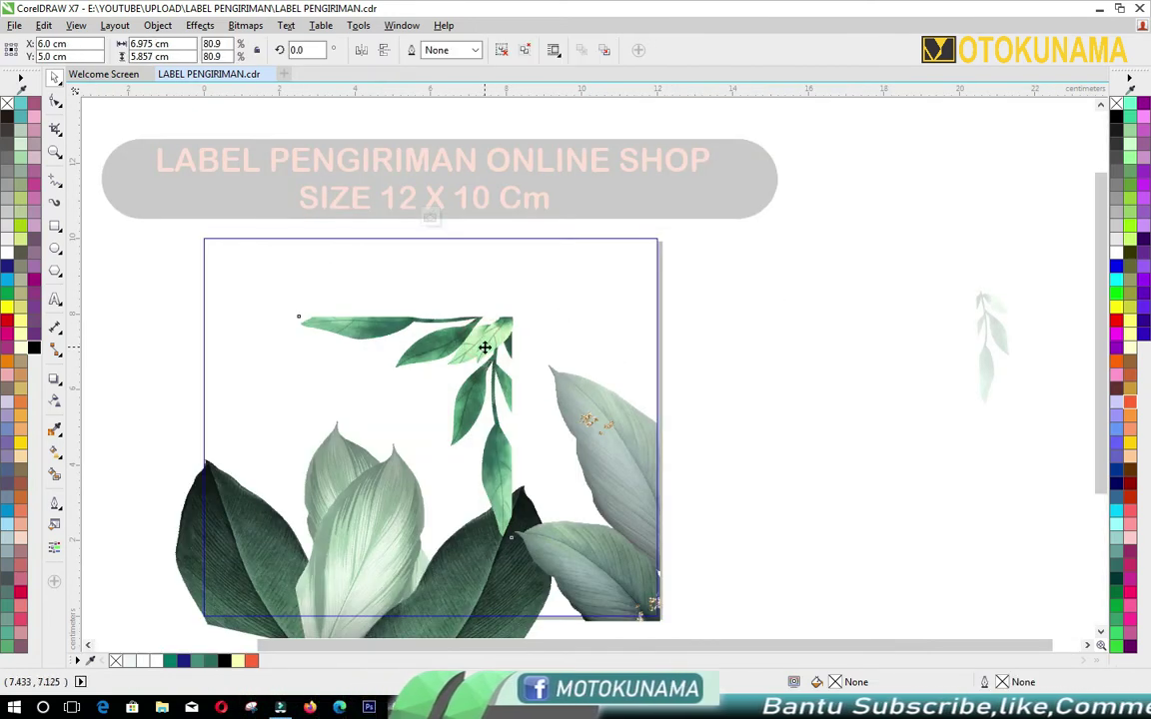
click(724, 343)
click(503, 328)
mouse_move(503, 329)
mouse_down()
mouse_move(613, 277)
mouse_move(611, 249)
mouse_move(665, 245)
mouse_move(650, 253)
mouse_up()
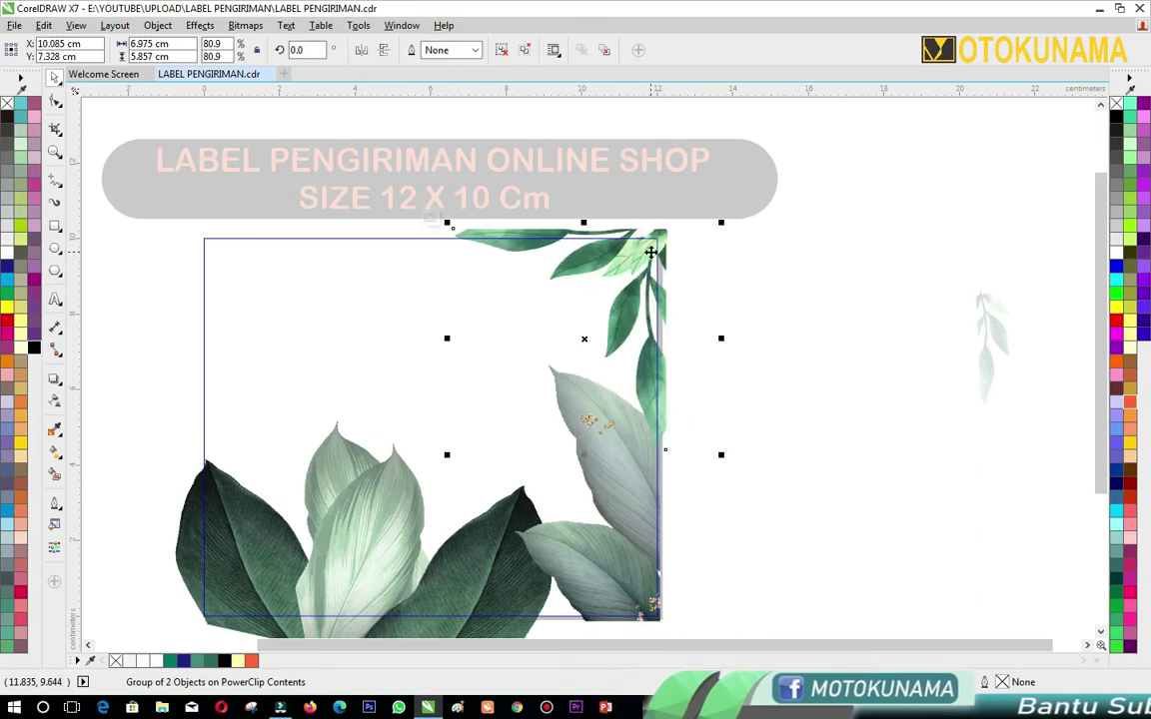
scroll(659, 249, up, 2)
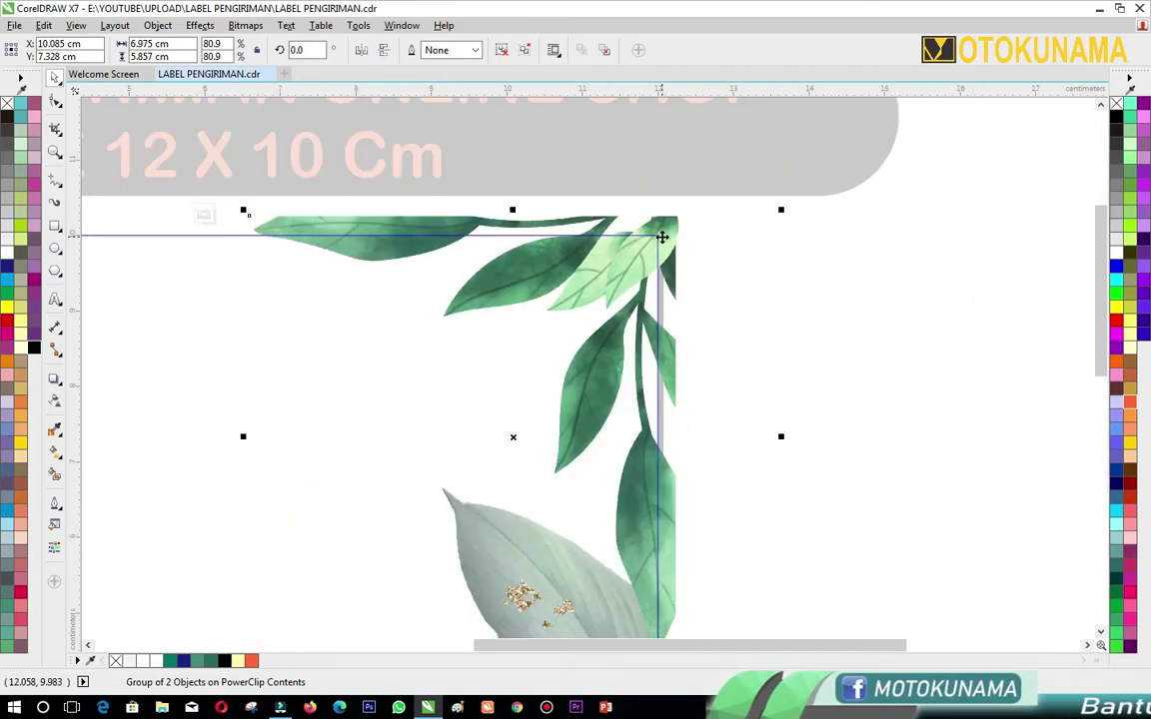
drag(661, 237, 651, 250)
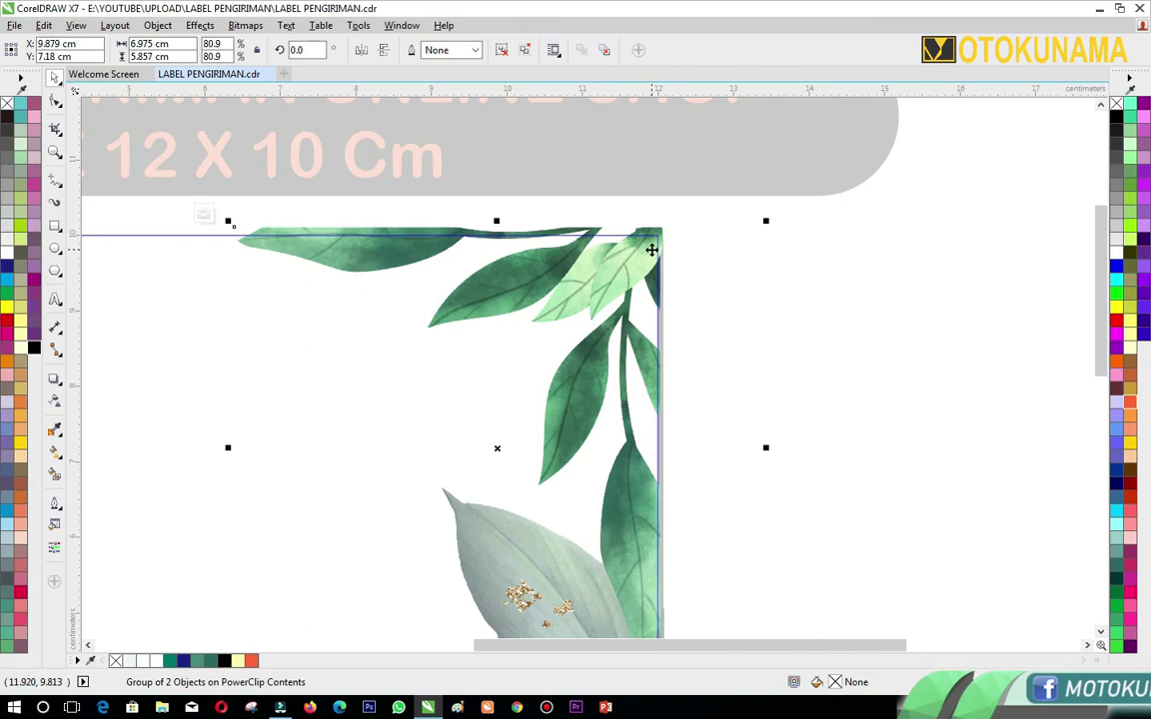
drag(649, 256, 650, 262)
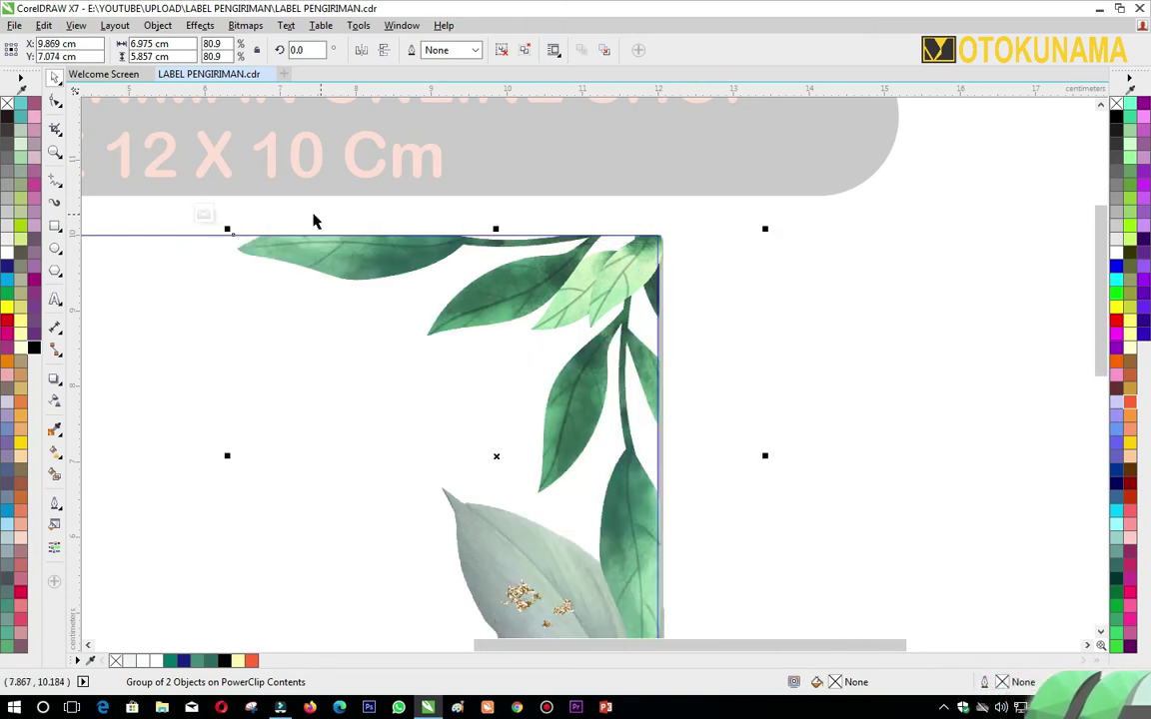
click(203, 215)
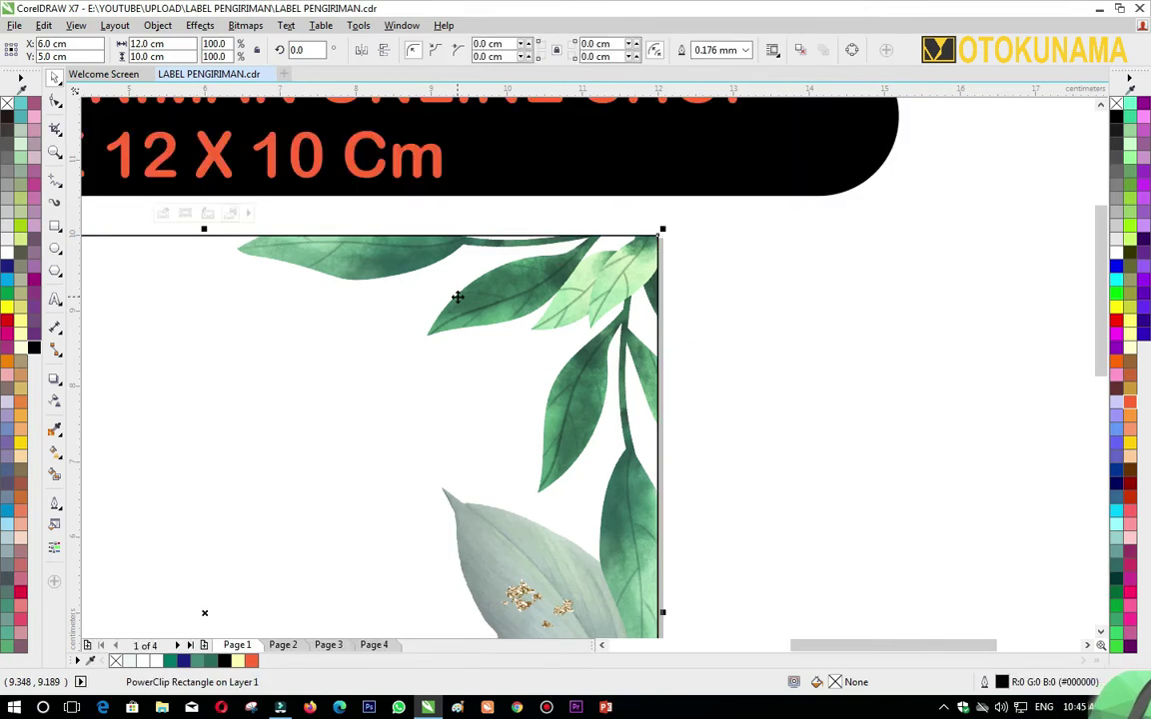
PowerClip the small hanging leaf sprig inside the same rectangle
scroll(457, 297, down, 1)
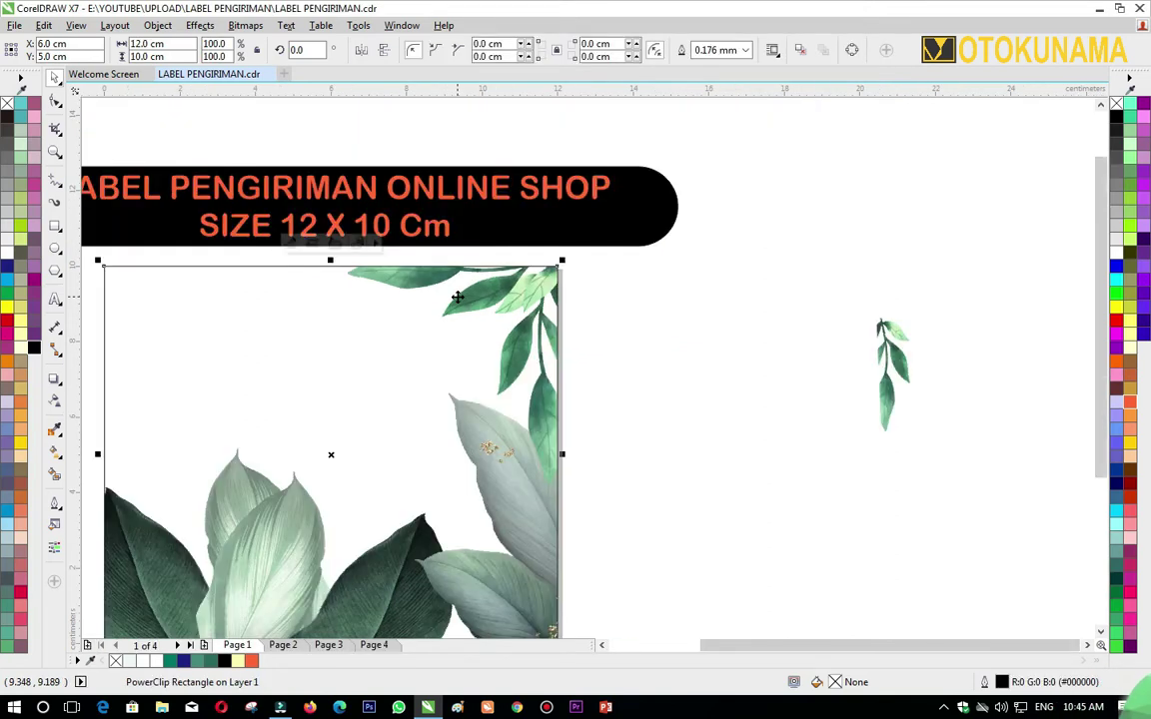
click(884, 360)
right_click(884, 358)
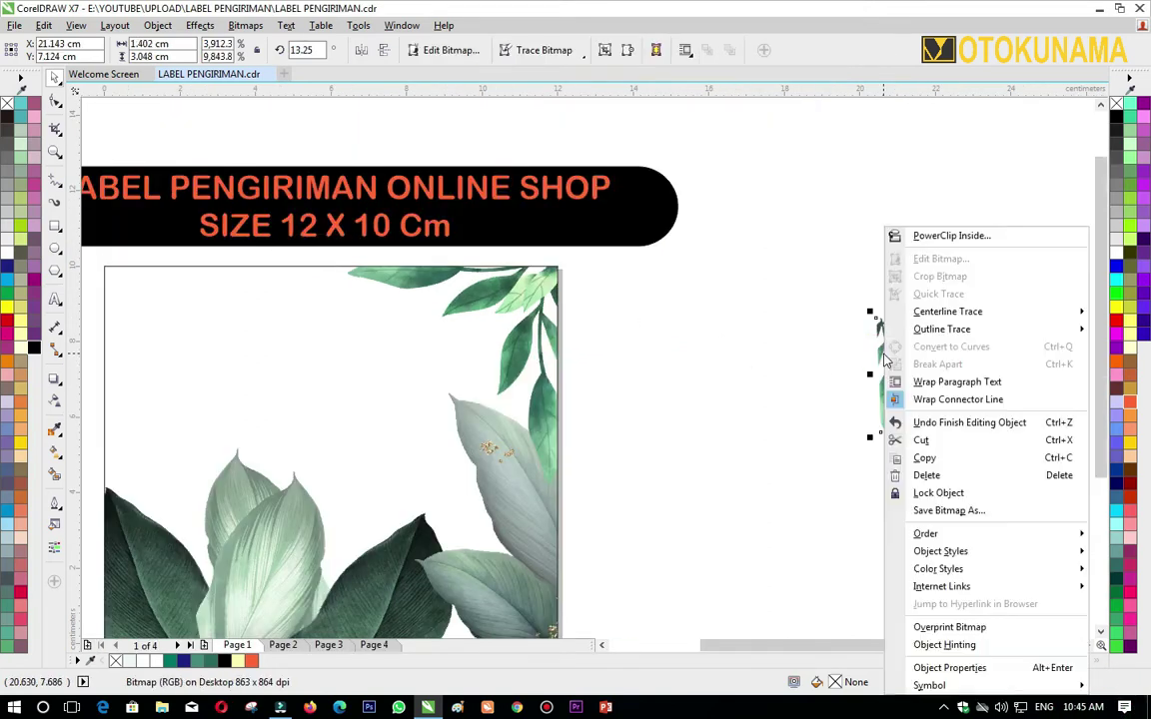
click(922, 238)
click(138, 359)
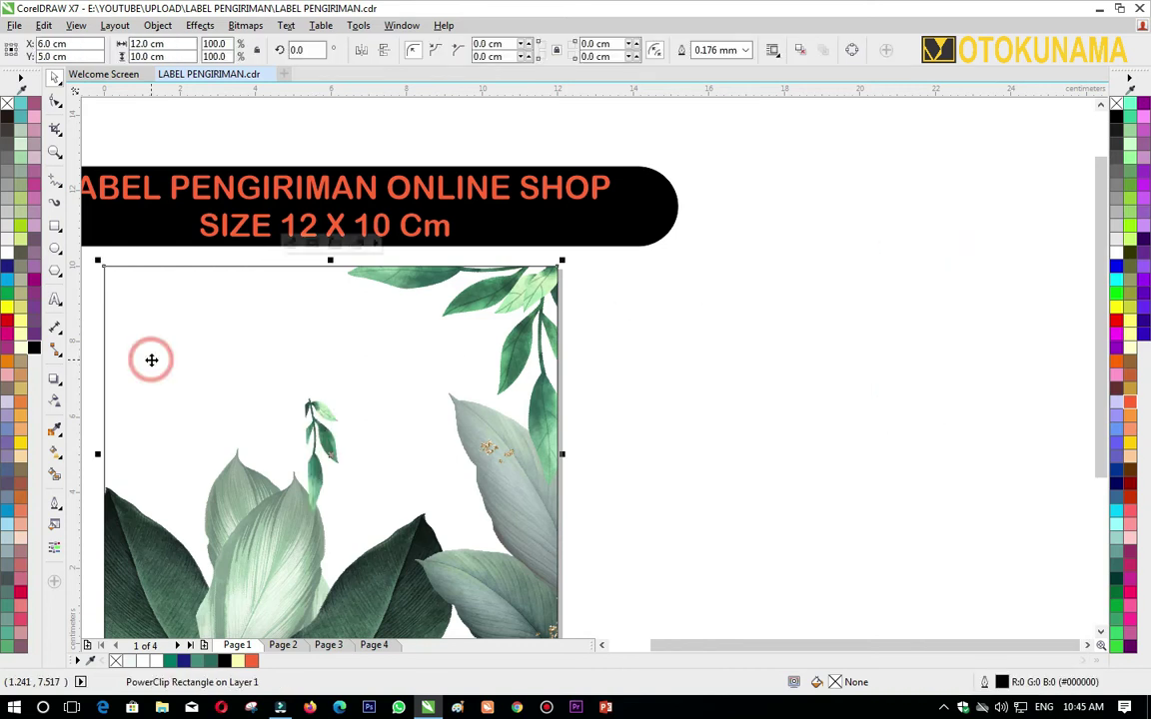
Edit the PowerClip contents to place the small sprig in the page's upper-left corner, centred at about X 0.56 cm, Y 8.66 cm
scroll(303, 406, down, 2)
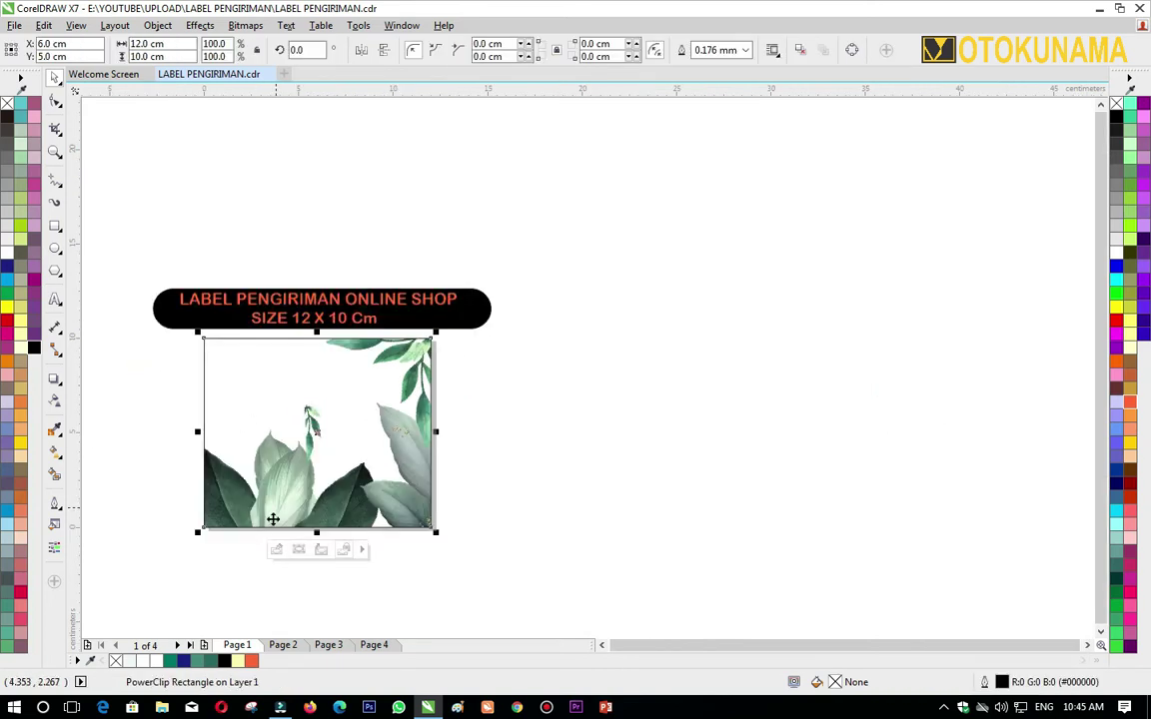
click(275, 545)
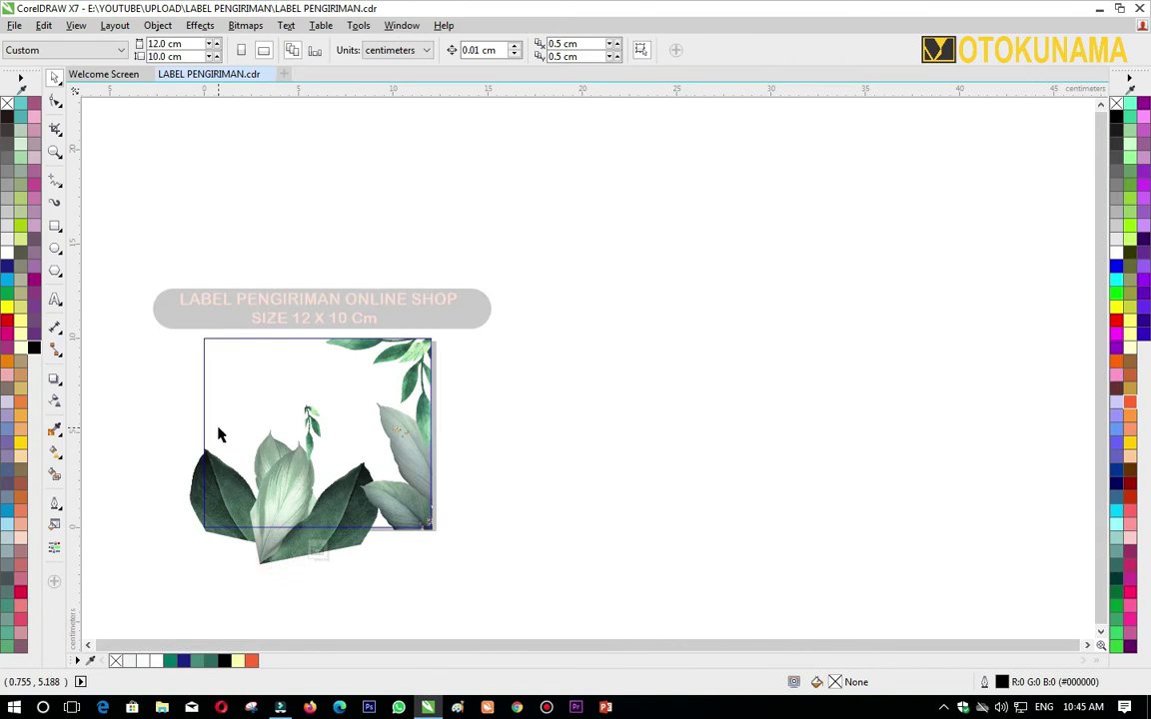
scroll(220, 434, up, 2)
click(403, 425)
drag(406, 420, 202, 282)
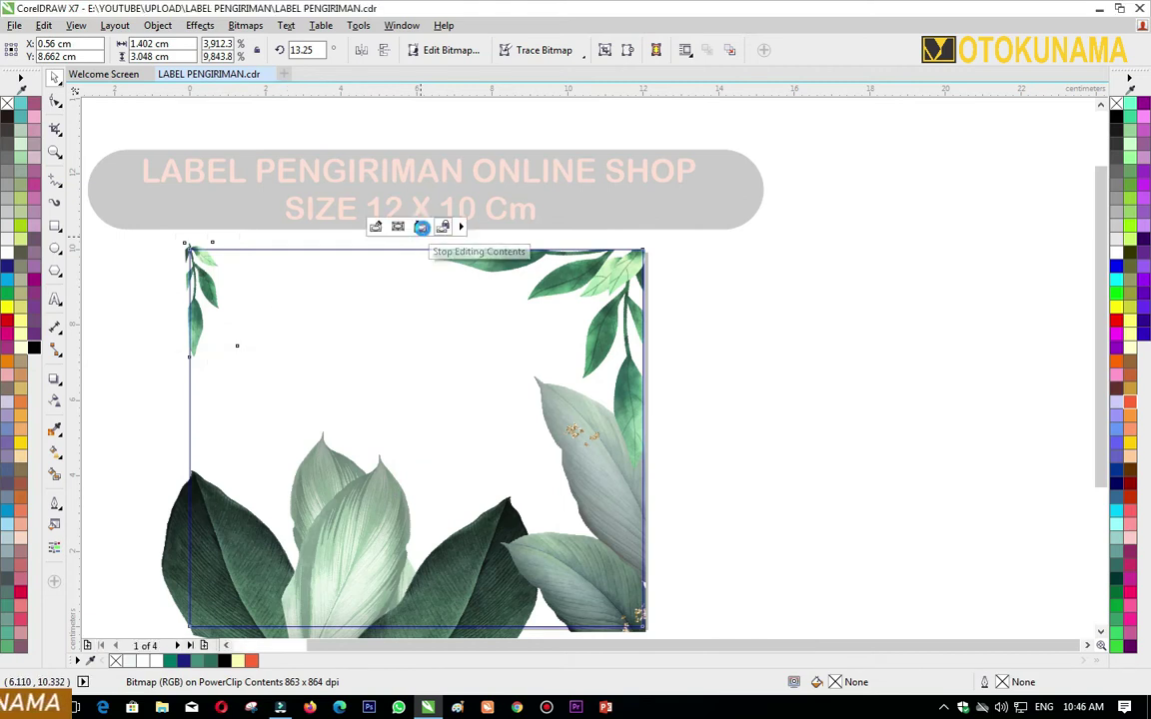
click(418, 231)
Add the artistic text "Kepada" on the page, just beside the small sprig in the upper-left corner
click(55, 299)
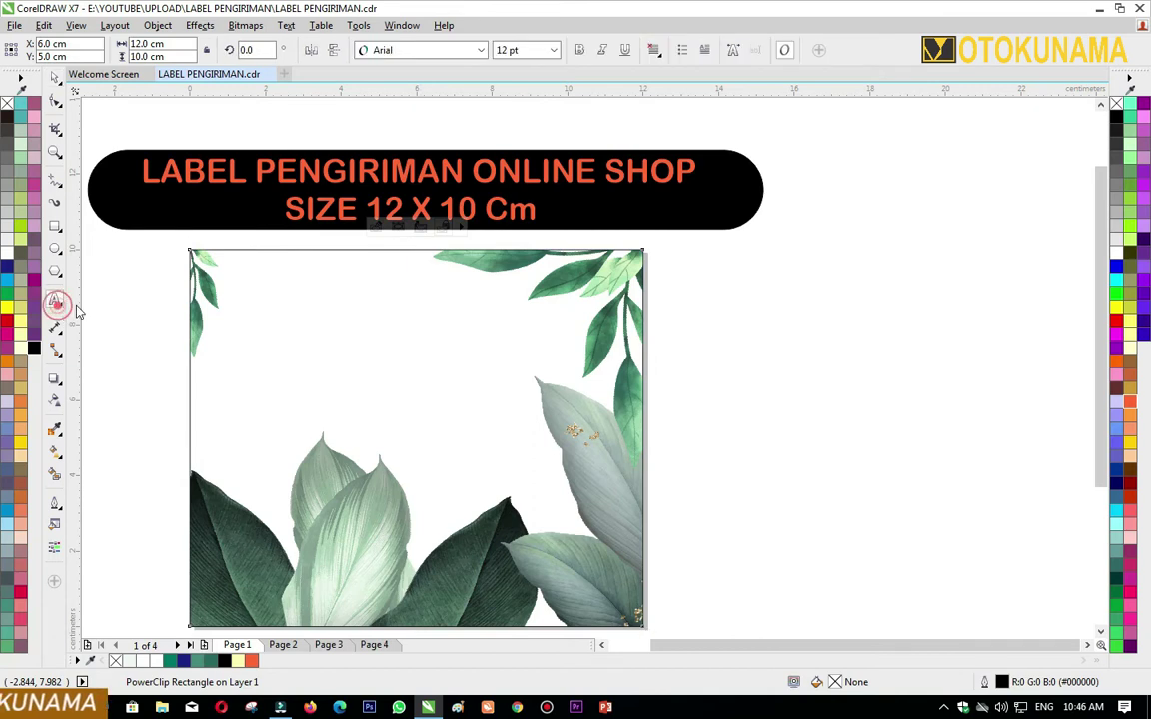
scroll(203, 294, up, 2)
click(257, 296)
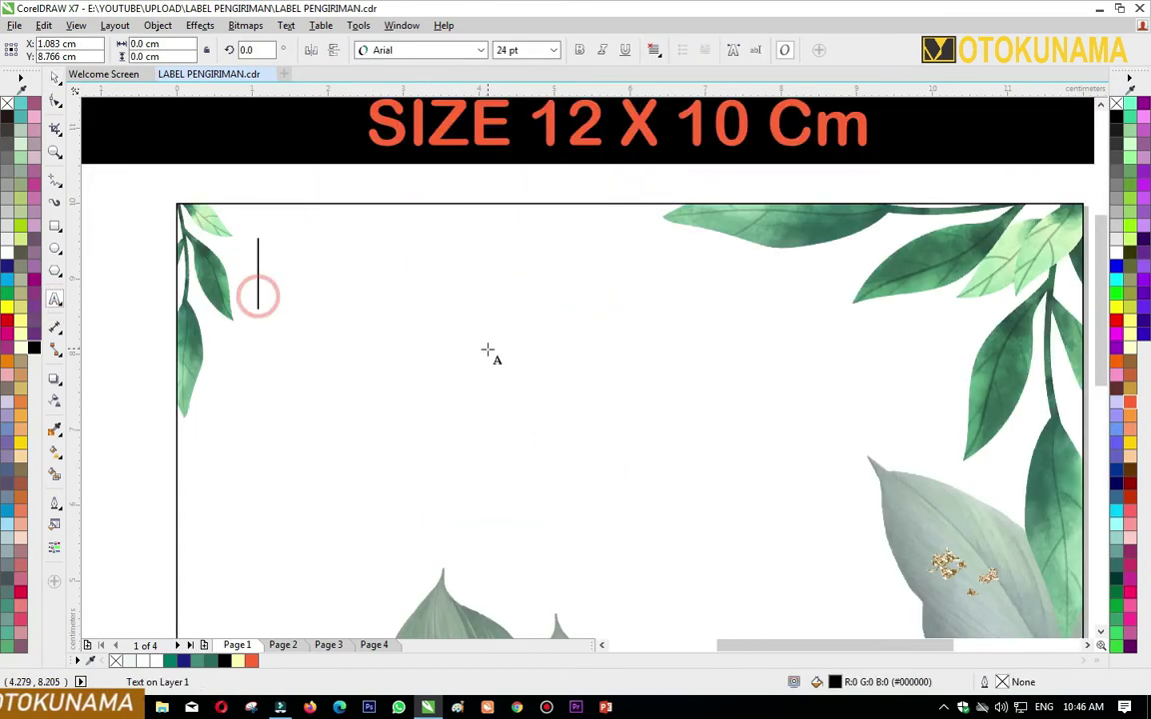
text(K)
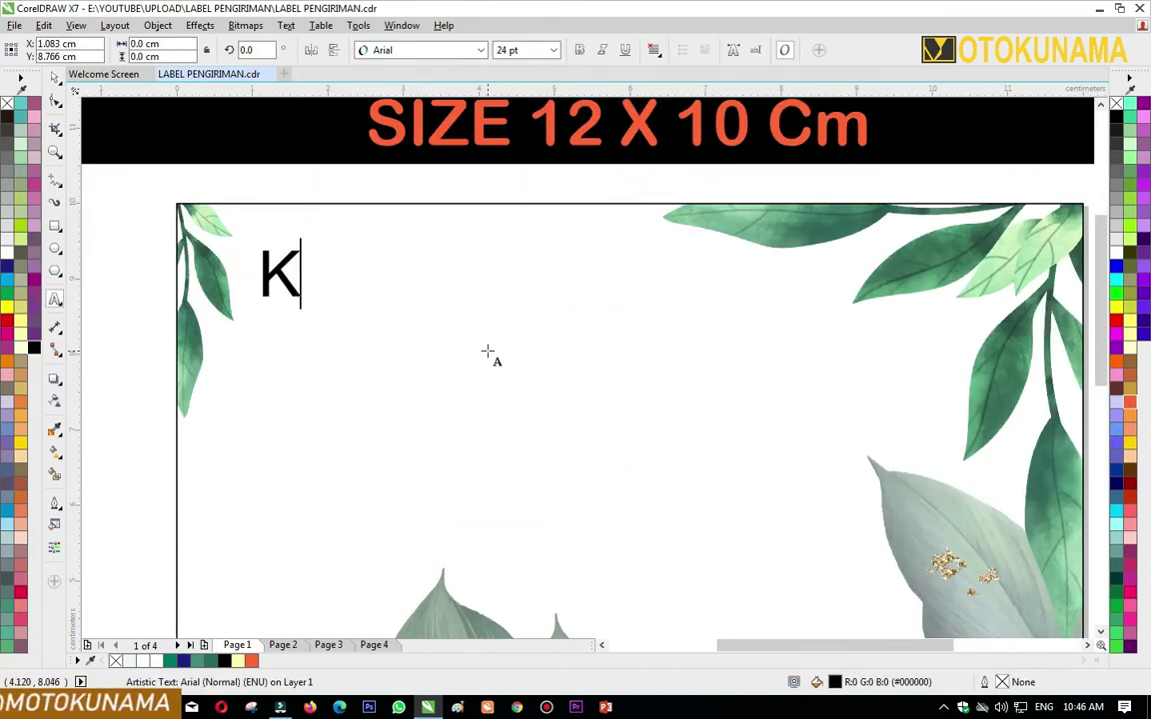
text(epada)
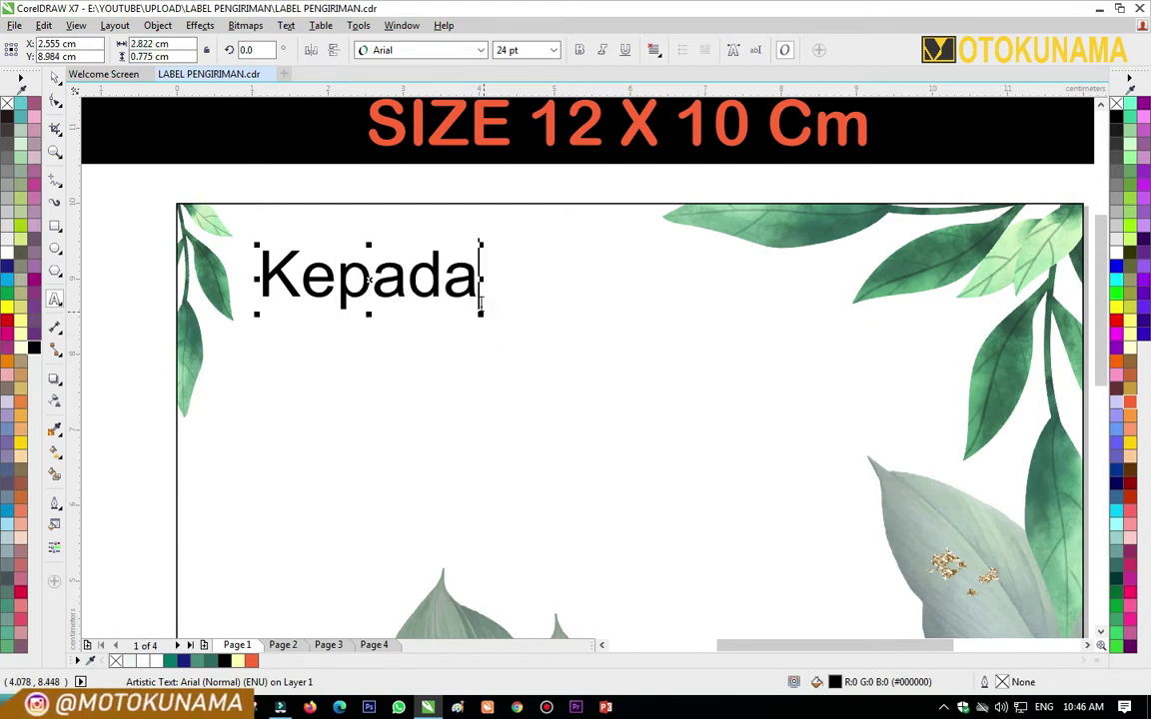
Format the "Kepada" text in Times New Roman at 12 pt
key(ctrl+a)
click(417, 50)
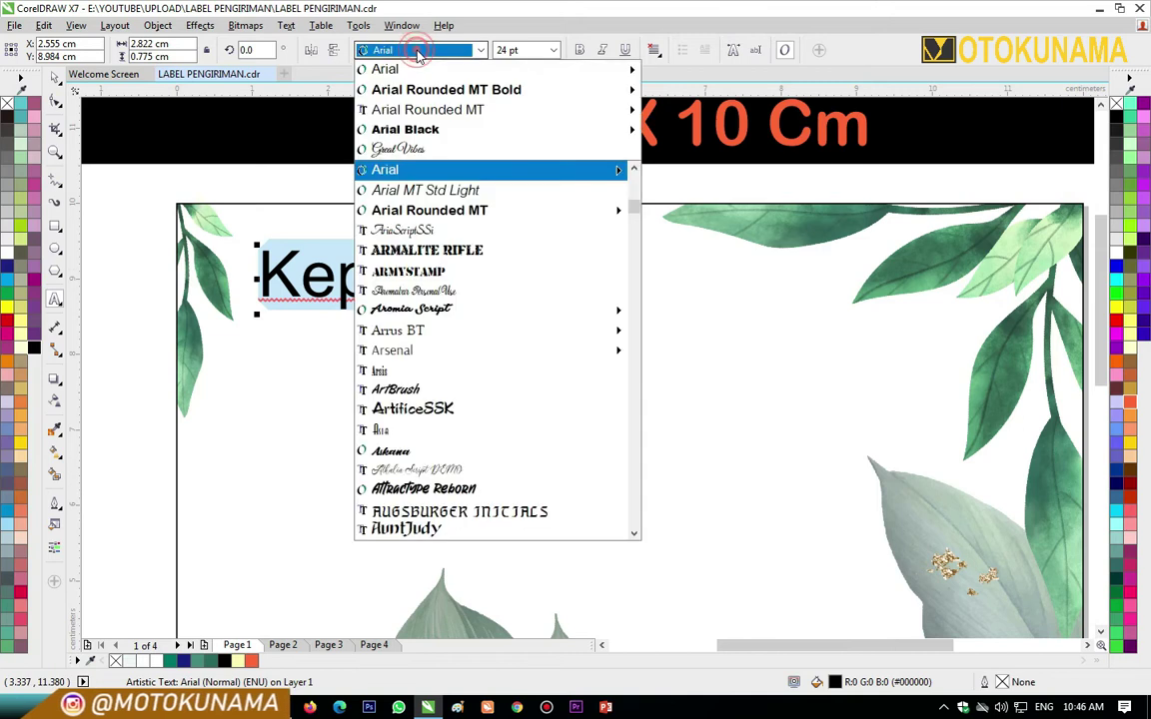
text(tim)
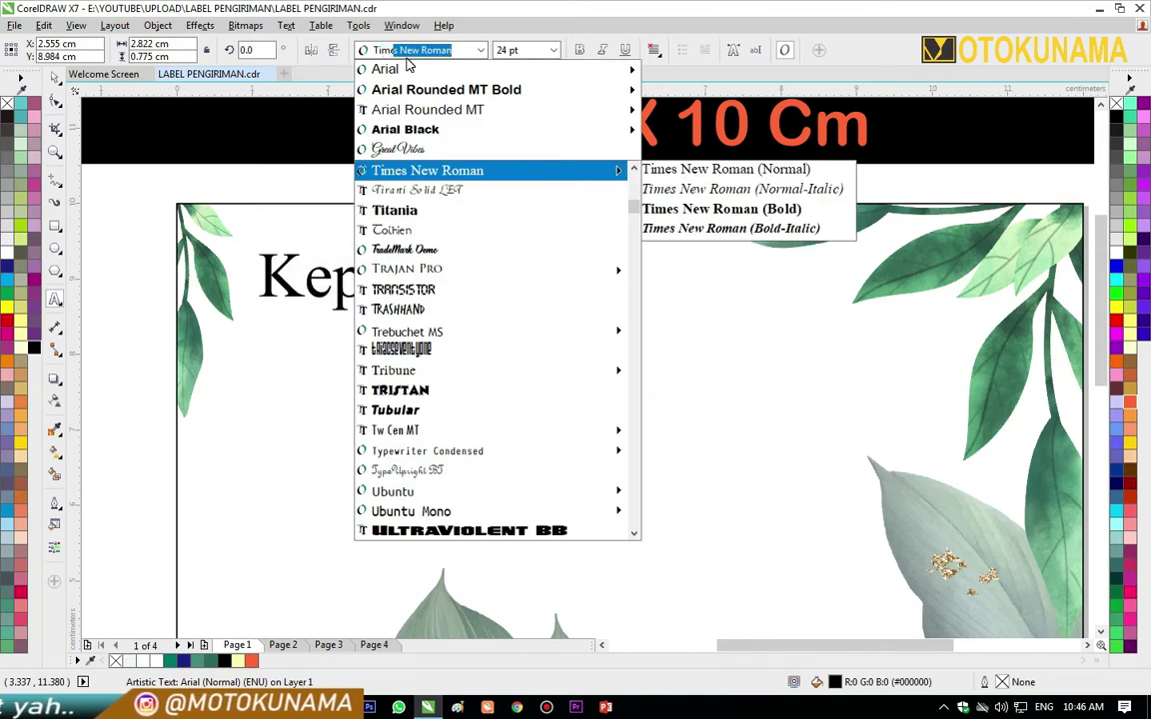
key(Return)
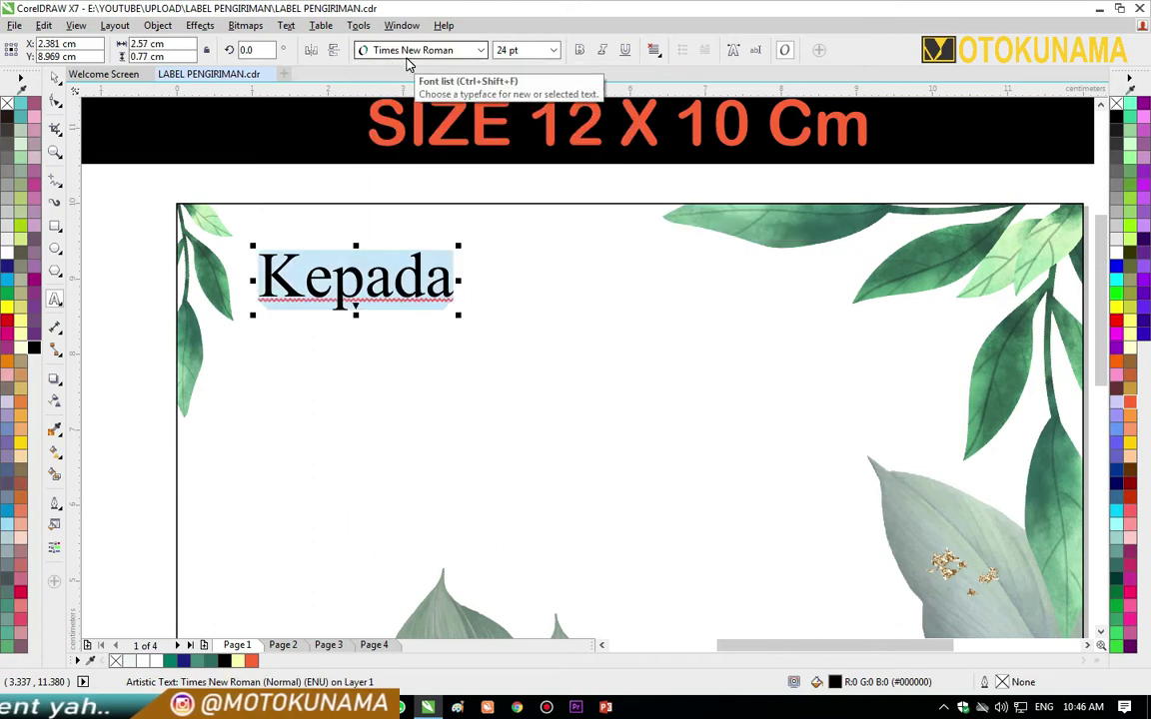
click(551, 52)
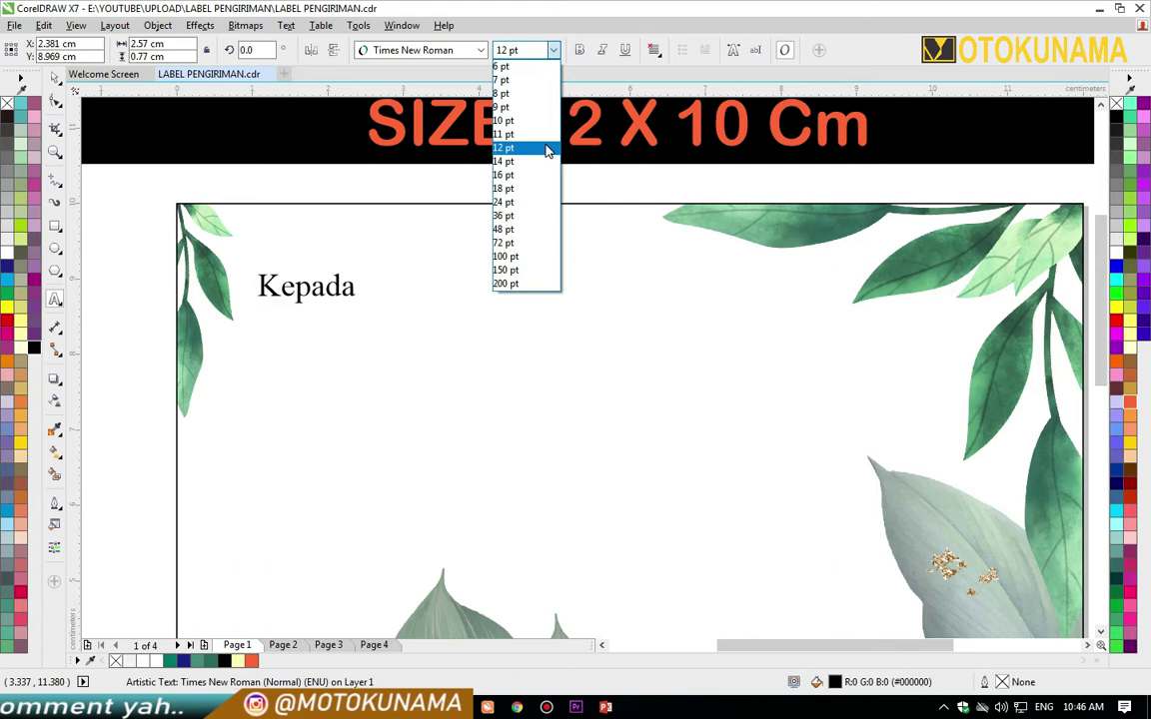
click(548, 150)
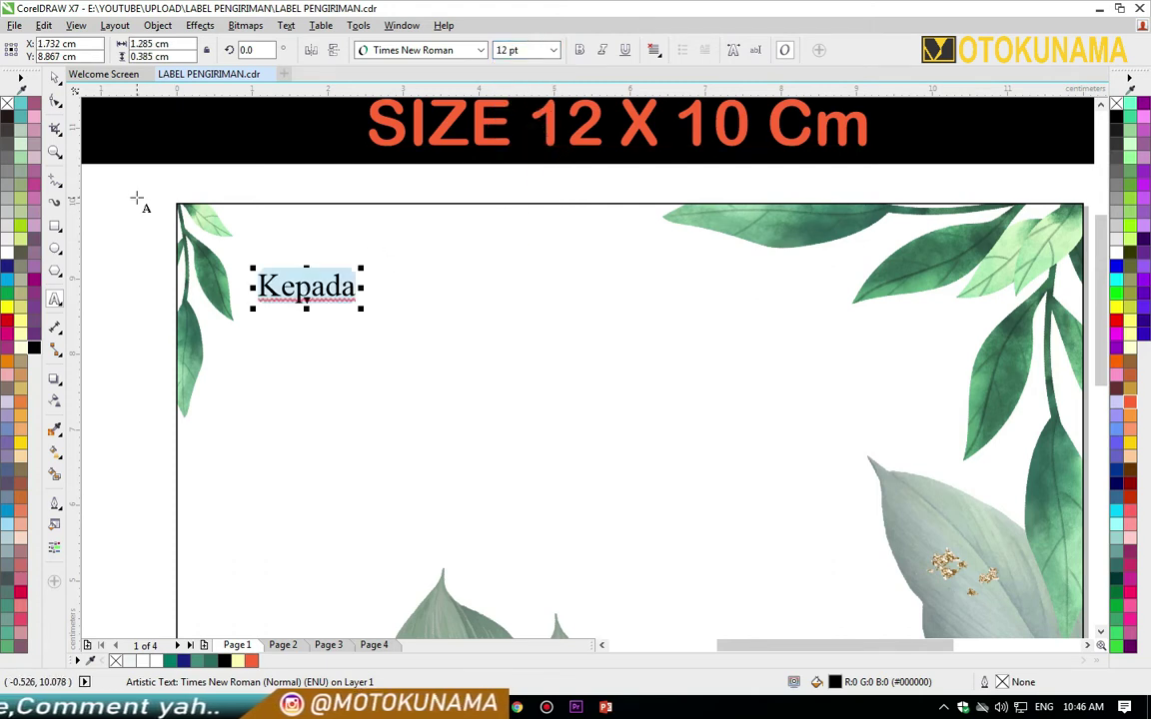
Extend the text to "Kepada :" and move it slightly down, centred at about X 1.86 cm, Y 8.57 cm
click(354, 288)
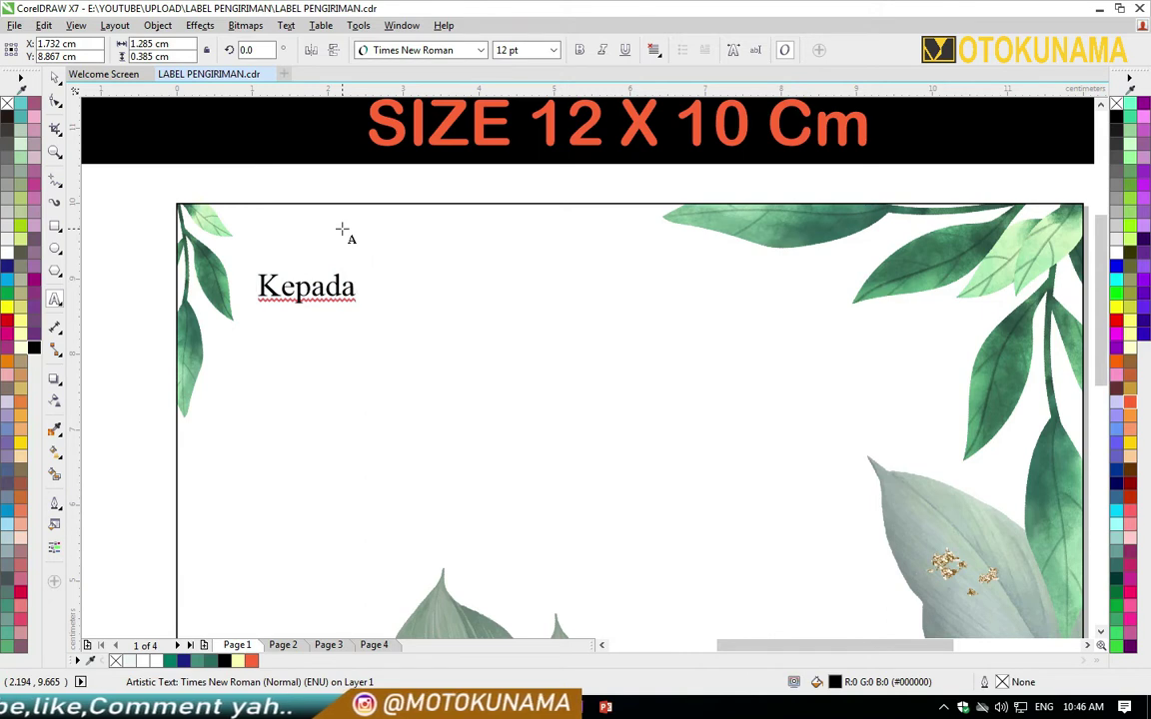
key(Escape)
click(55, 82)
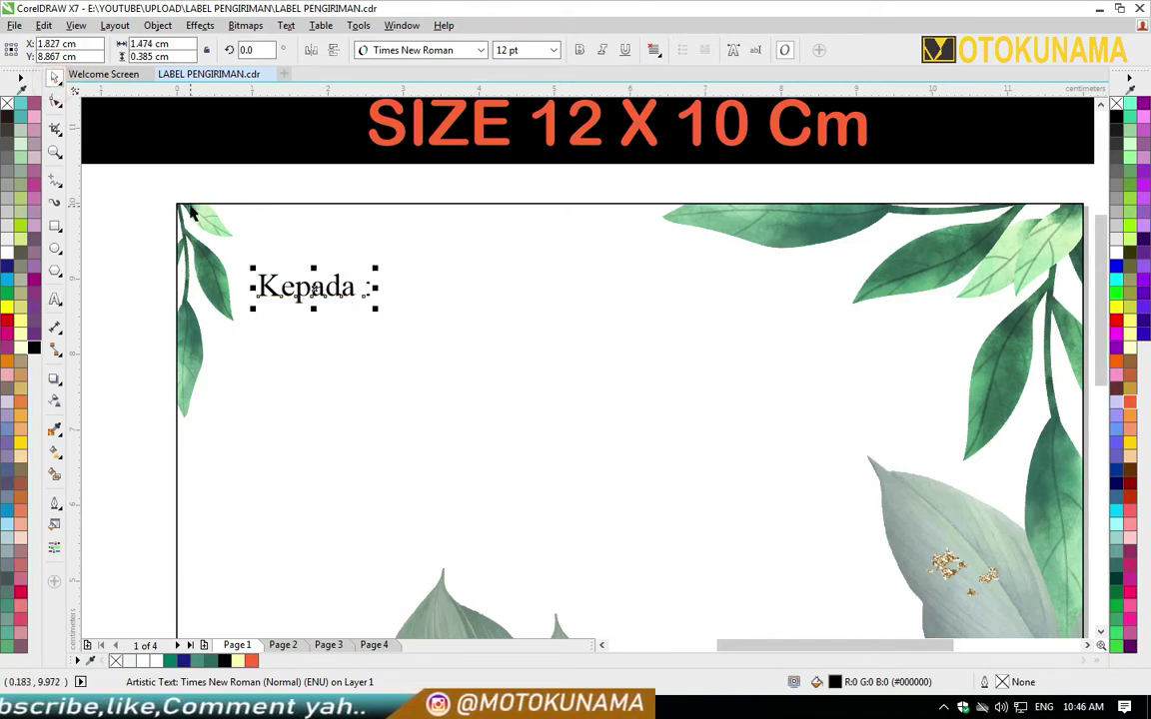
click(122, 200)
drag(298, 303, 301, 325)
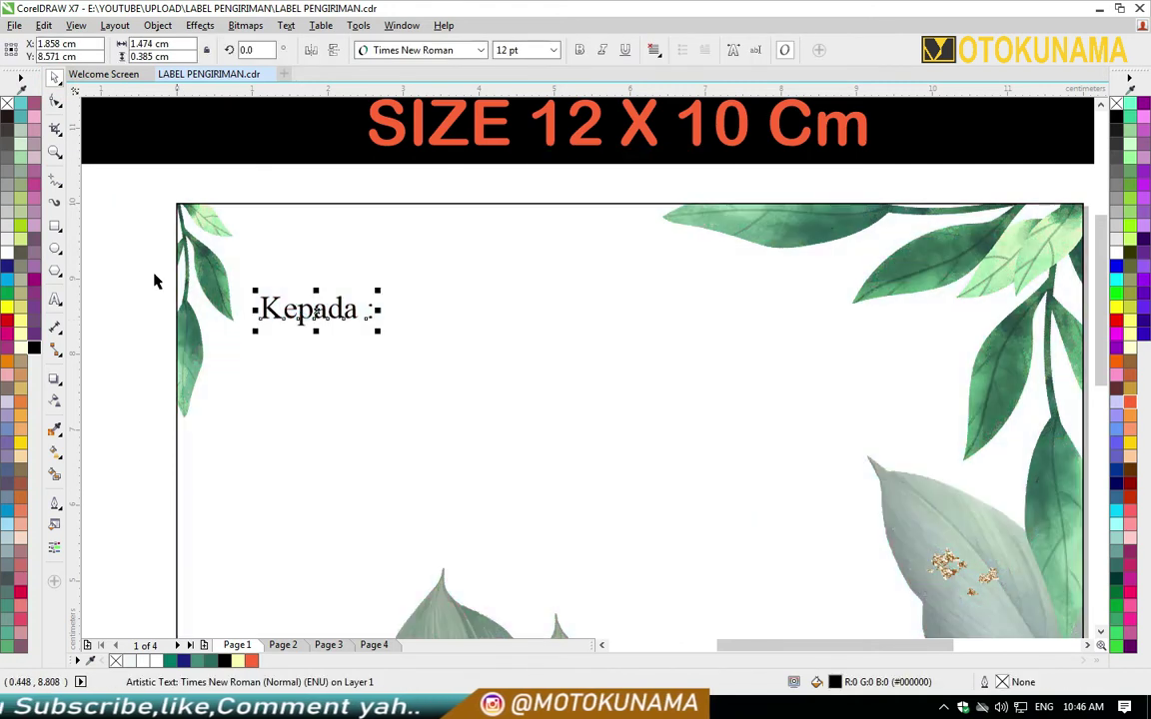
Draw a horizontal 2-point line about 6.05 cm long just after the colon of "Kepada :", level with the text's baseline
click(62, 184)
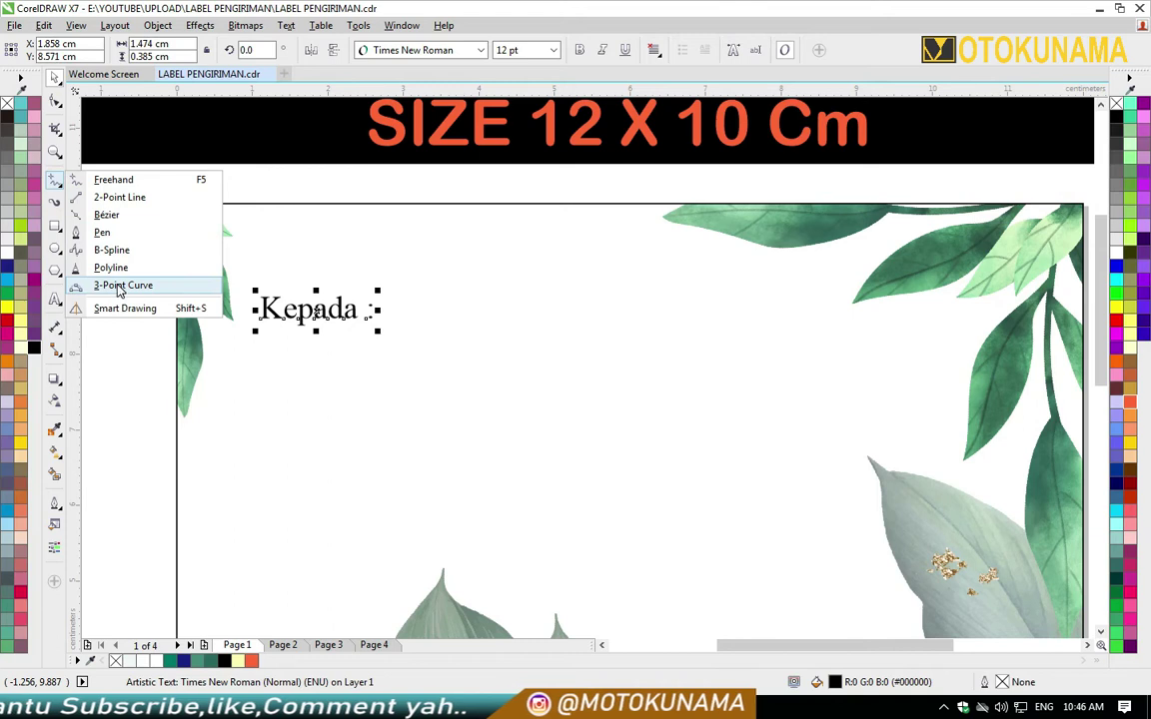
click(110, 197)
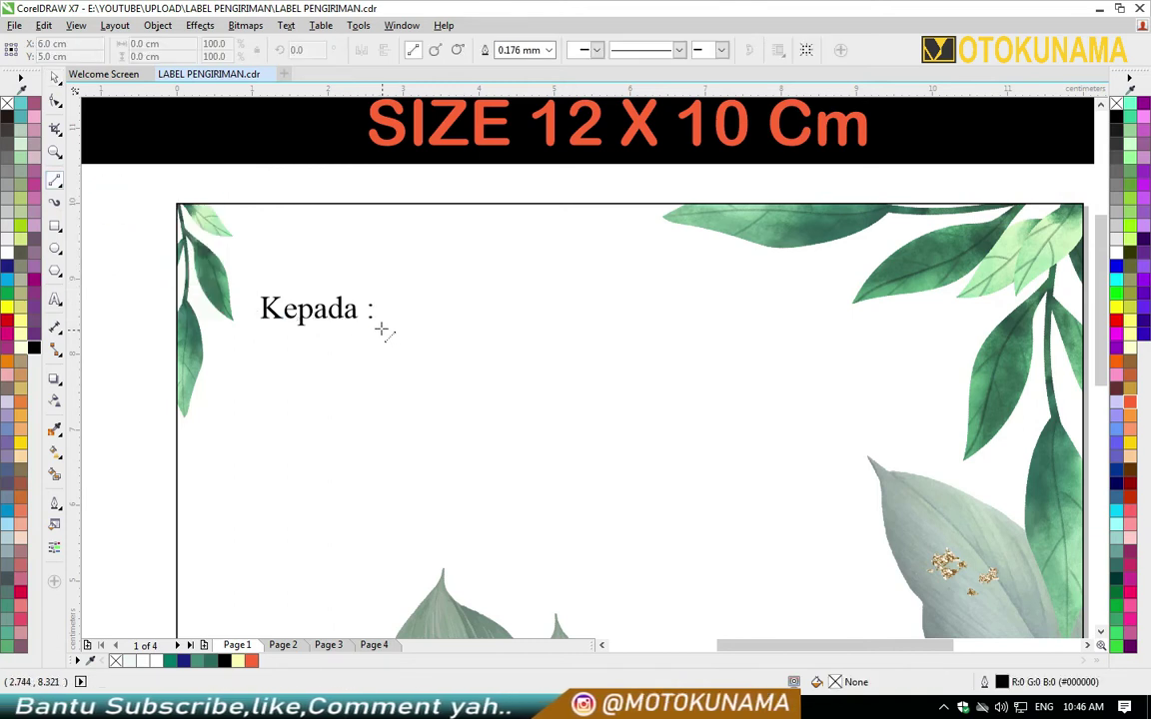
scroll(394, 330, up, 2)
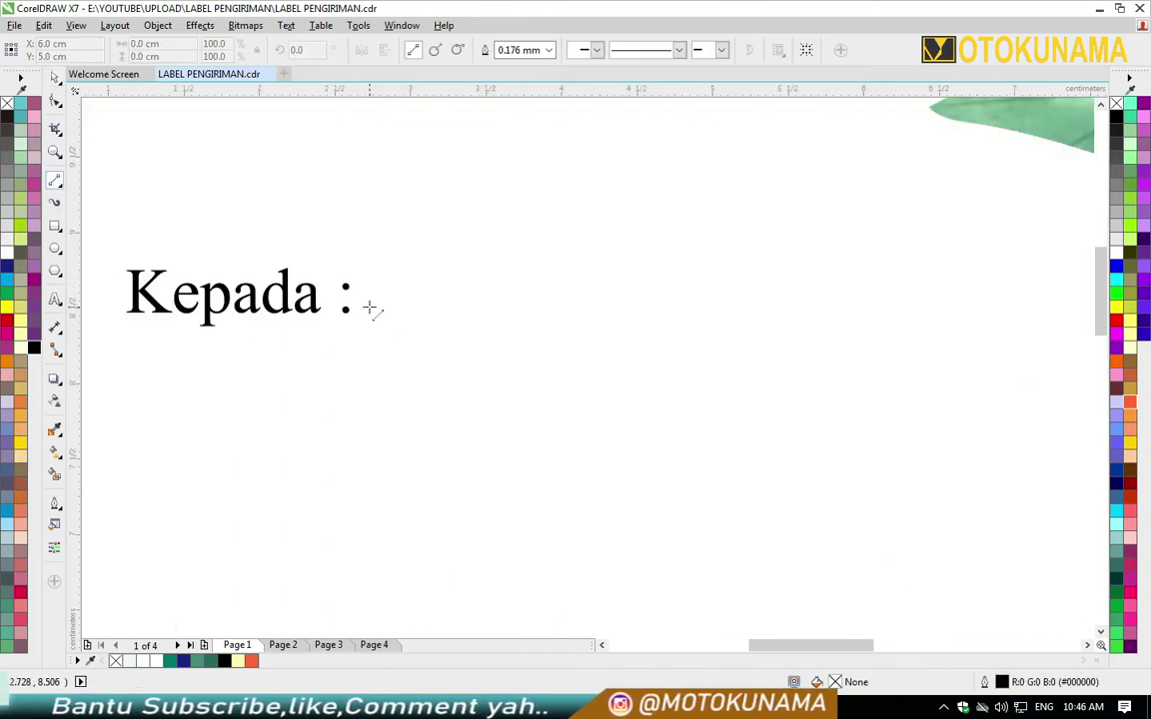
scroll(370, 310, down, 2)
click(367, 309)
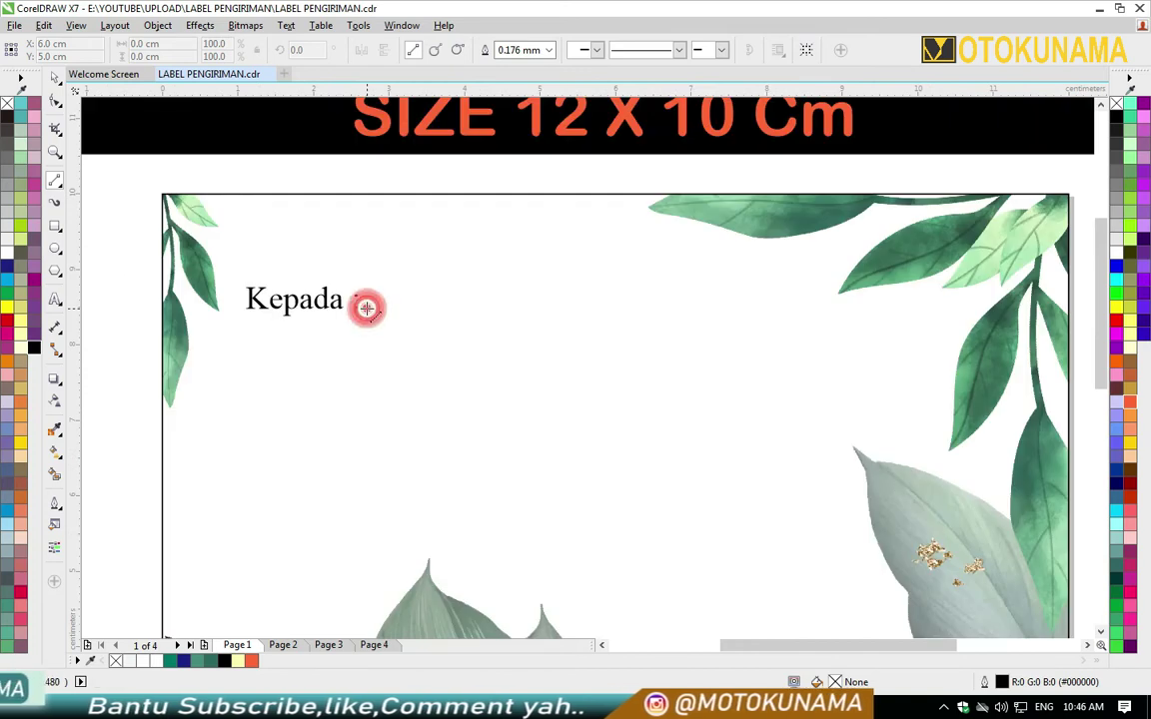
drag(381, 308, 826, 321)
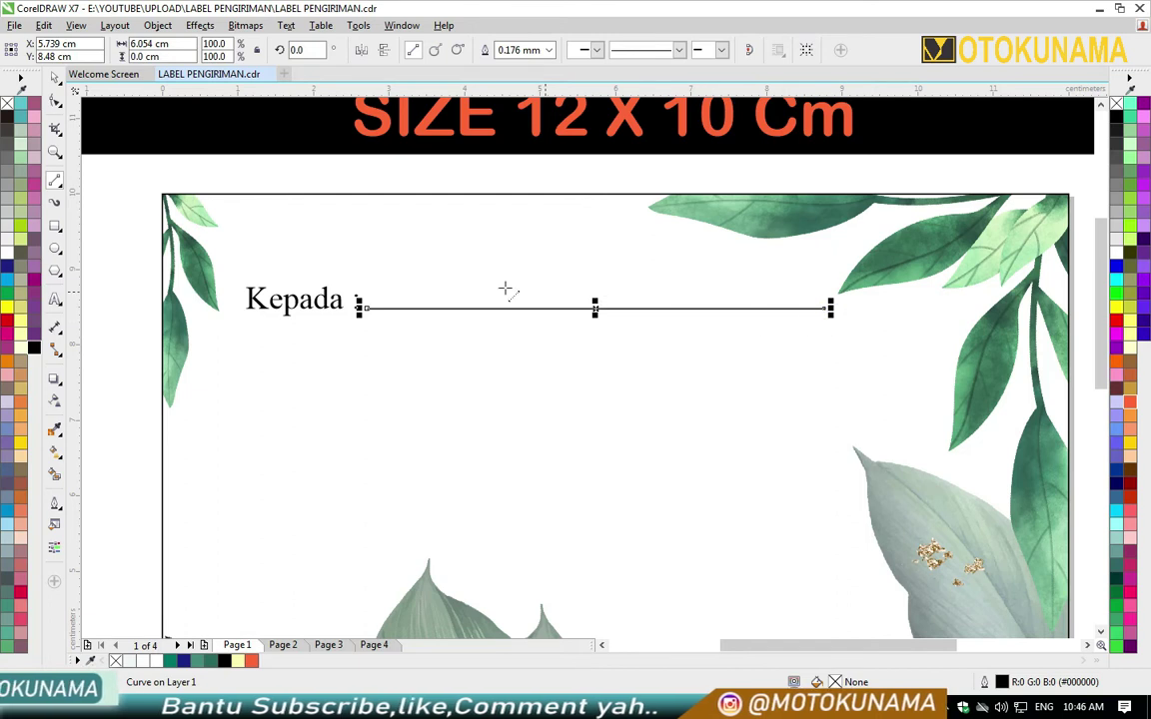
Duplicate the "Kepada :" text with its fill-in line directly below the original, centred at about Y 7.90 cm
click(56, 82)
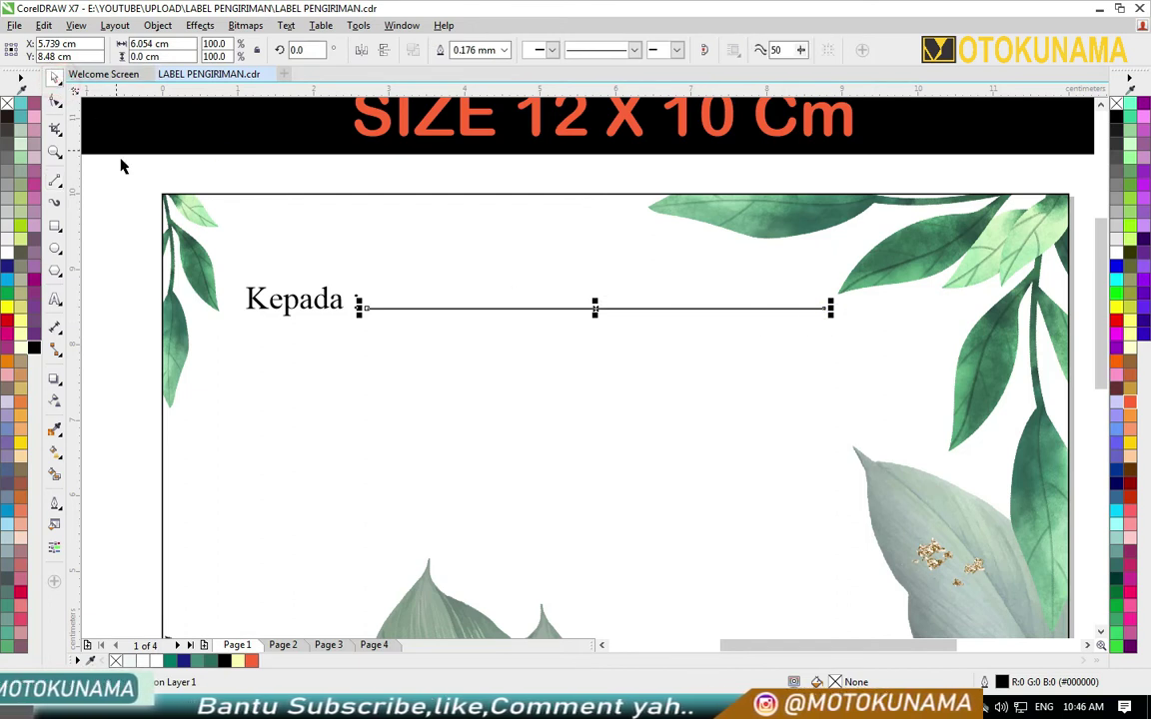
click(124, 254)
drag(108, 267, 859, 345)
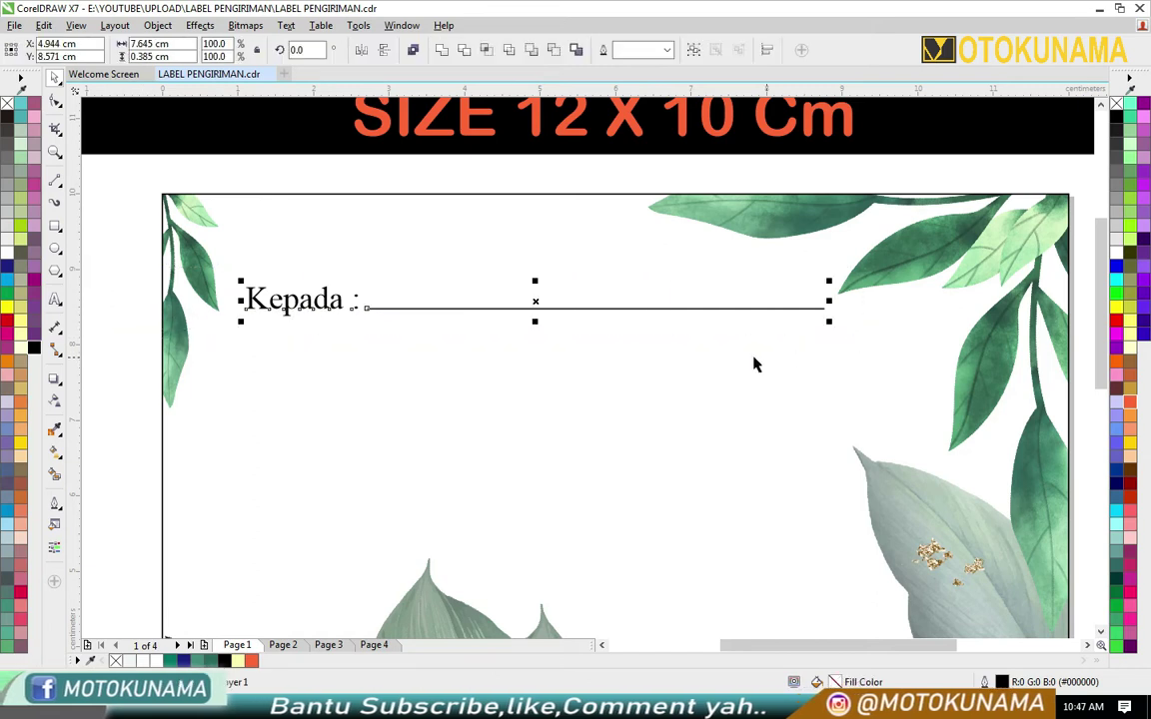
click(537, 302)
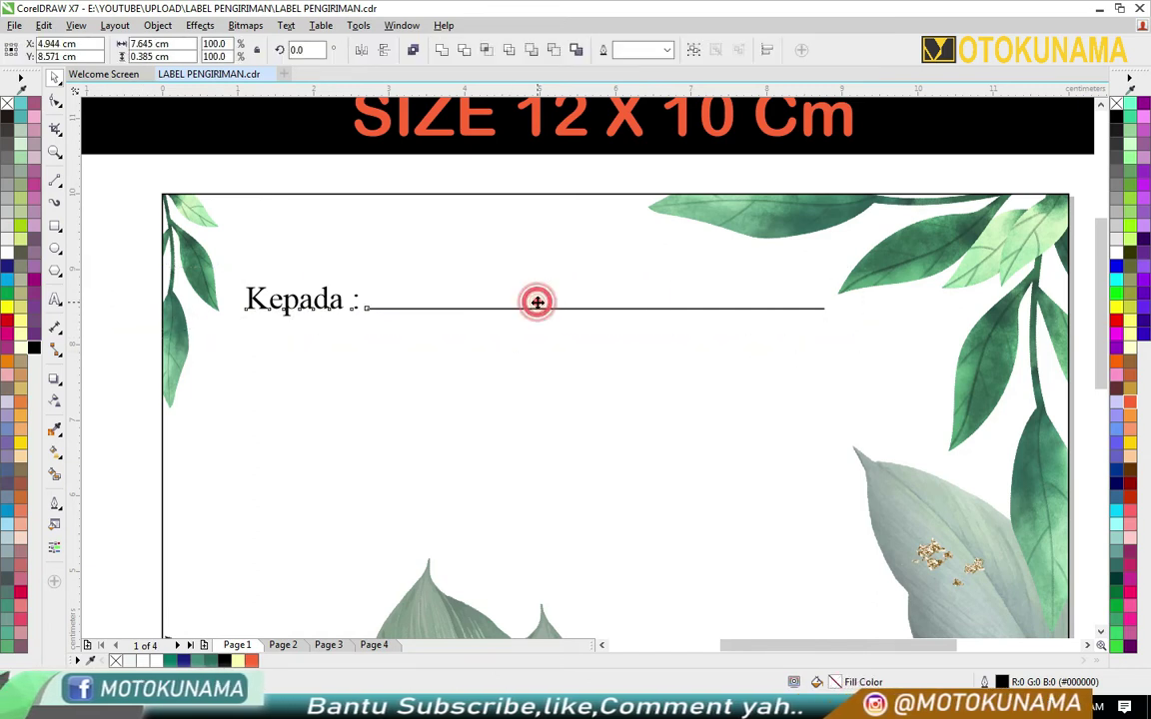
drag(537, 302, 536, 358)
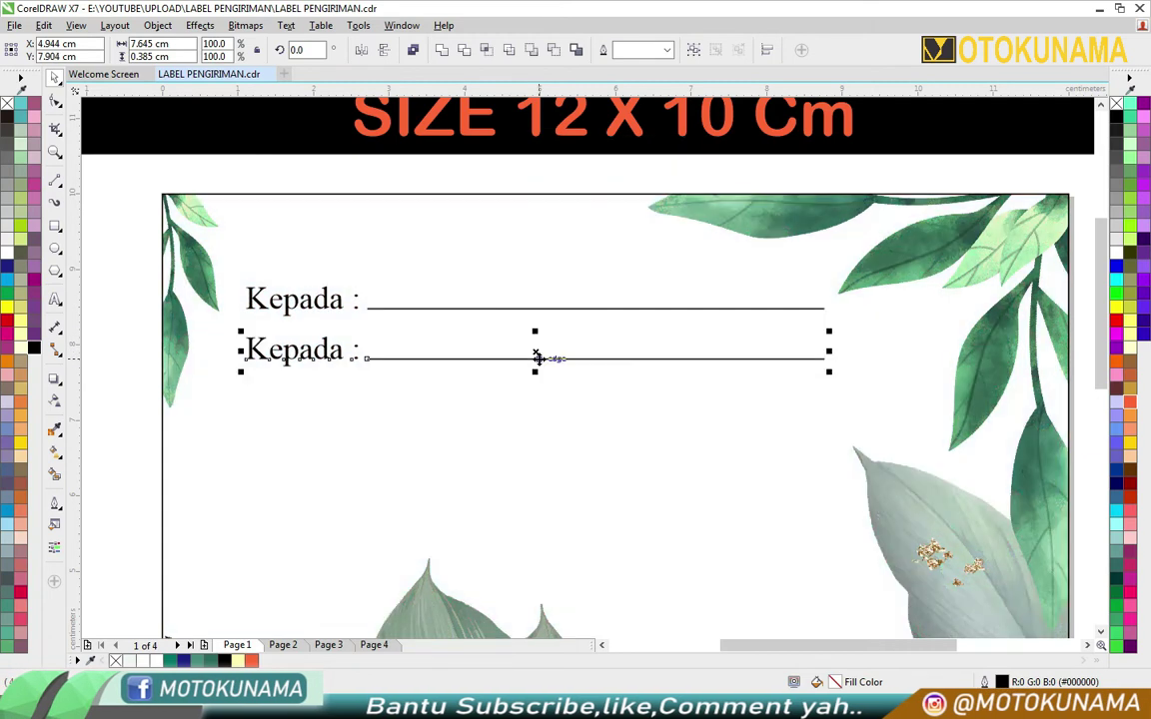
click(137, 364)
Replace the word "Kepada" in the lower copy with "Alamat", keeping its colon
click(55, 299)
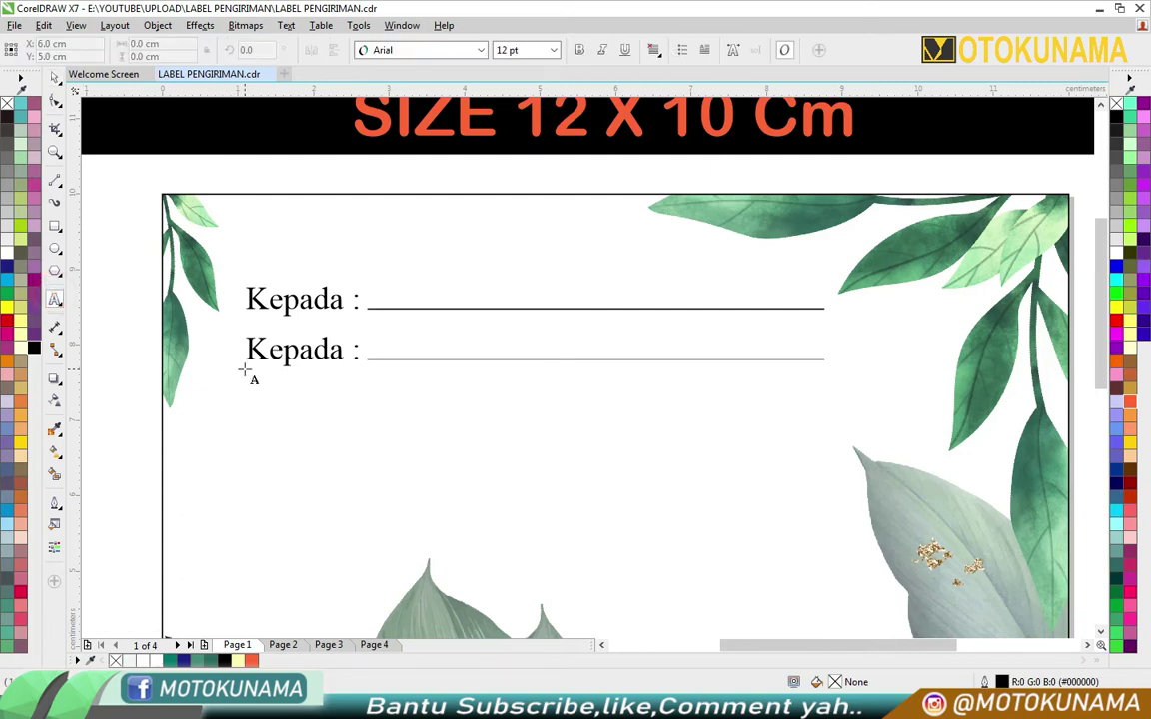
scroll(251, 371, up, 2)
click(434, 336)
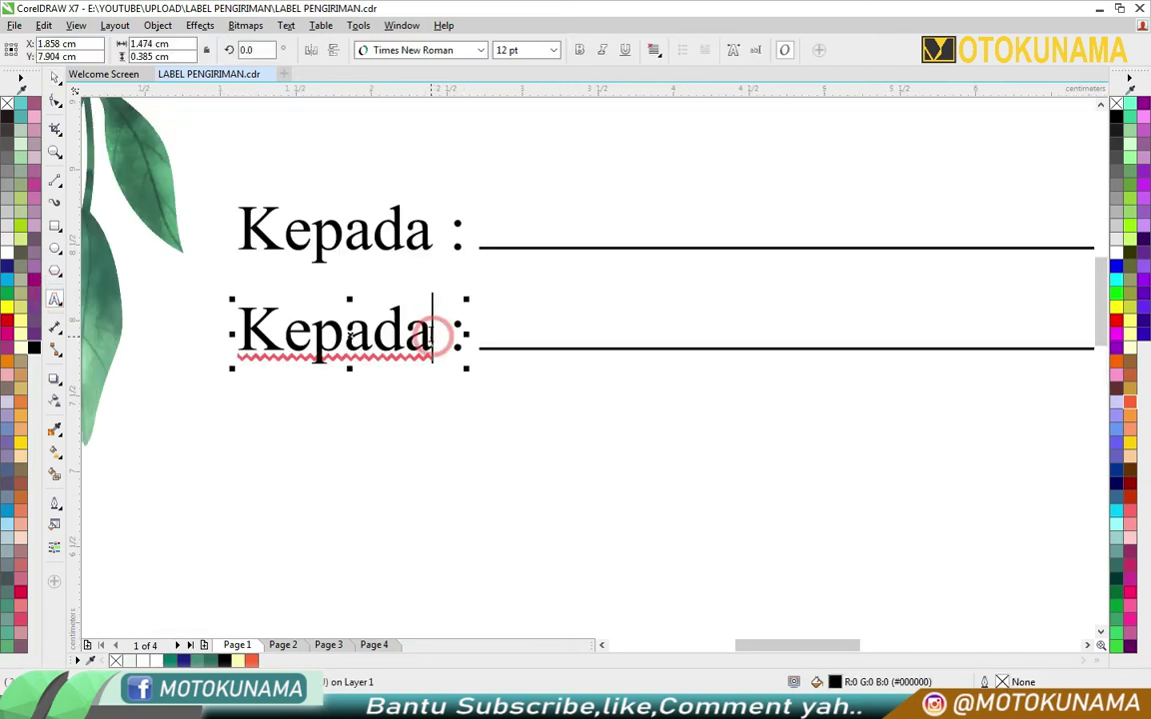
key(BackSpace)
key(BackSpace)
key(BackSpace)
key(BackSpace)
key(BackSpace)
key(BackSpace)
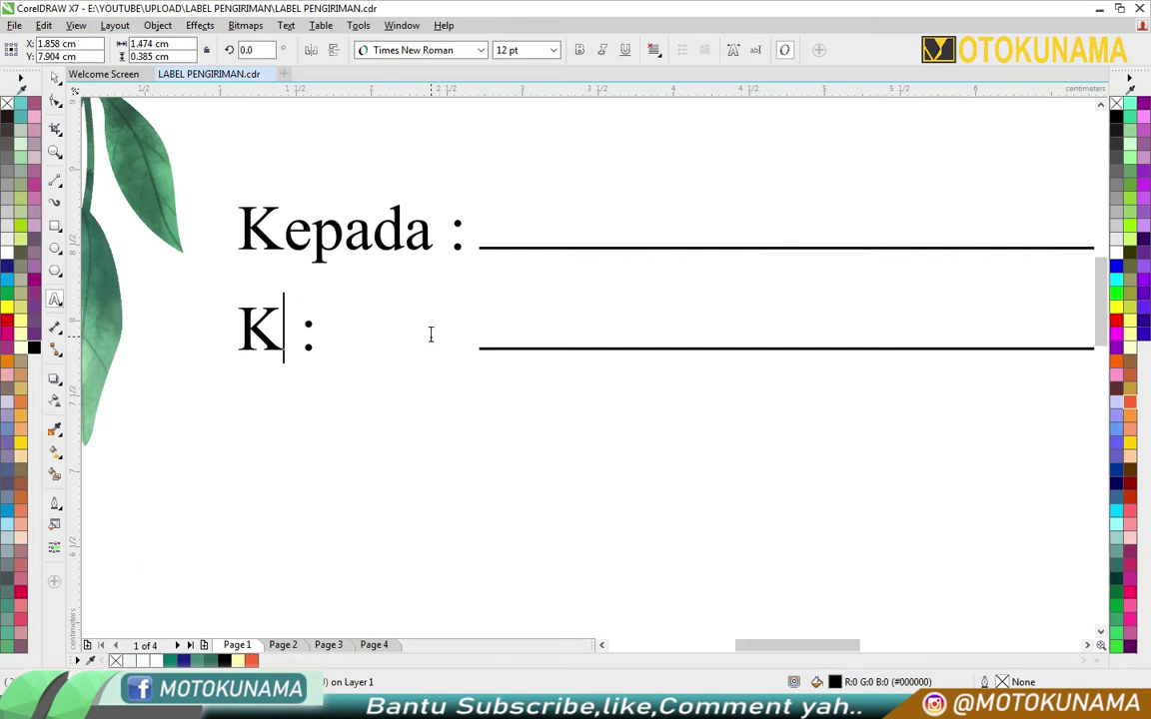
text(Alamat)
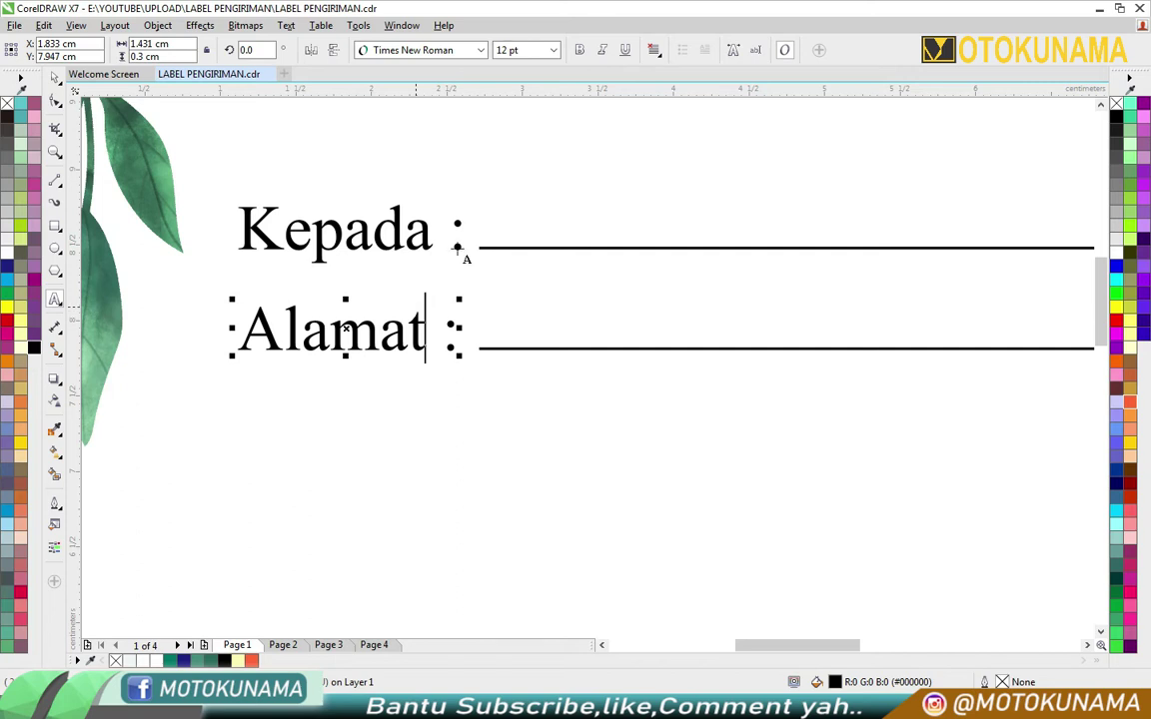
Place a vertical guideline through the "Kepada :" colon at X 2.57 cm and shift "Alamat :" so its colon sits on it
click(53, 78)
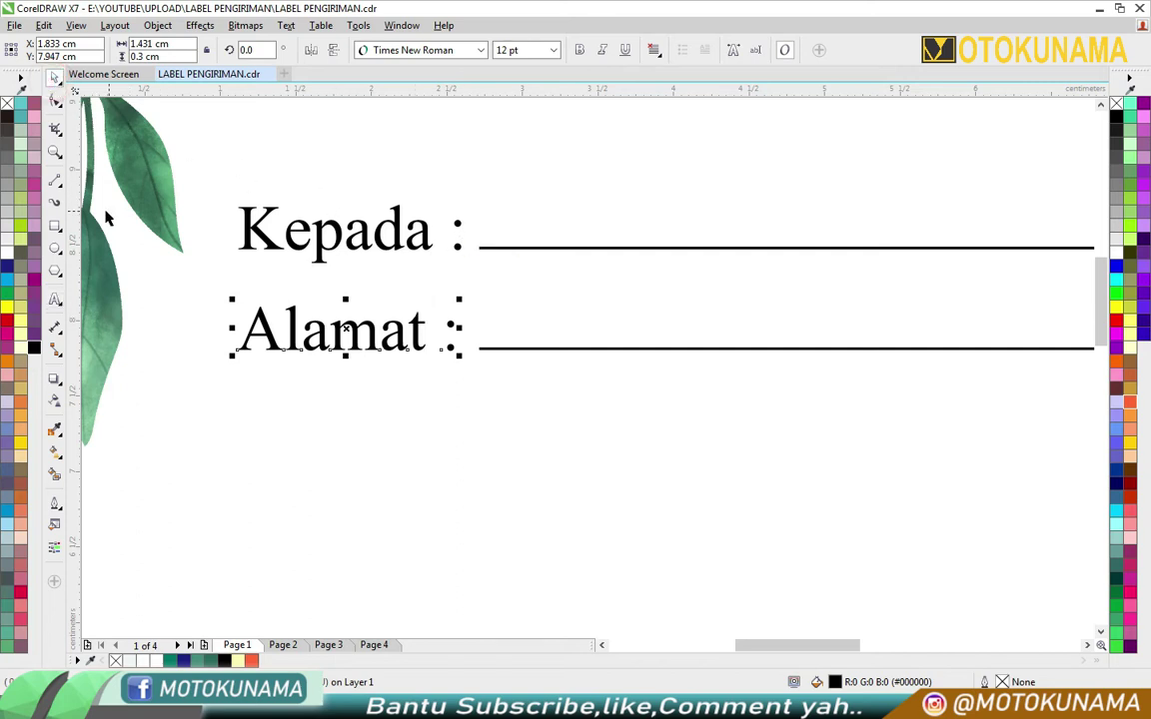
drag(72, 170, 453, 270)
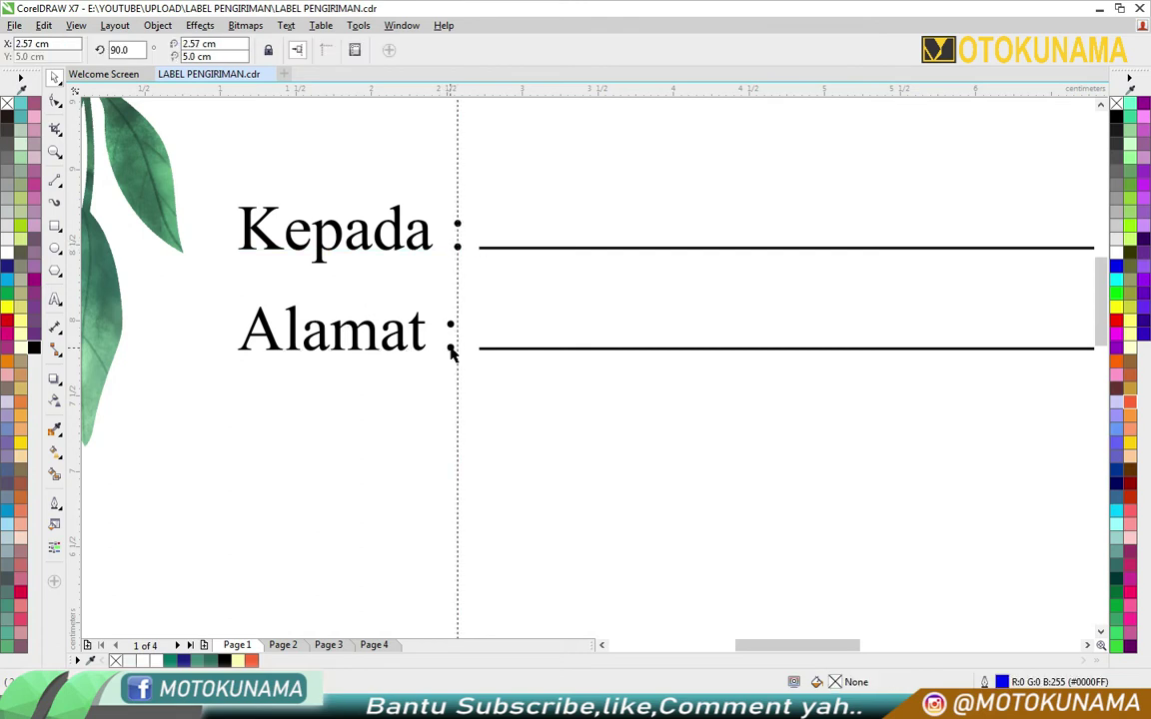
scroll(452, 352, up, 2)
click(451, 301)
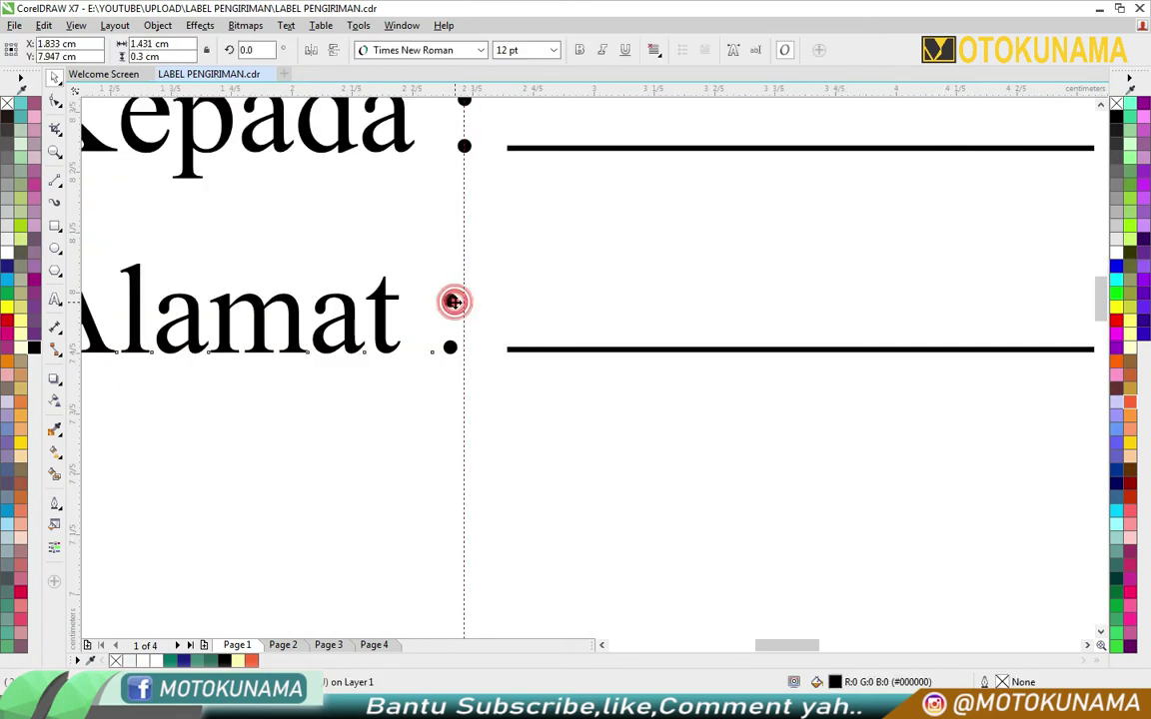
drag(452, 302, 468, 297)
scroll(468, 304, up, 2)
scroll(472, 295, down, 2)
scroll(473, 293, down, 5)
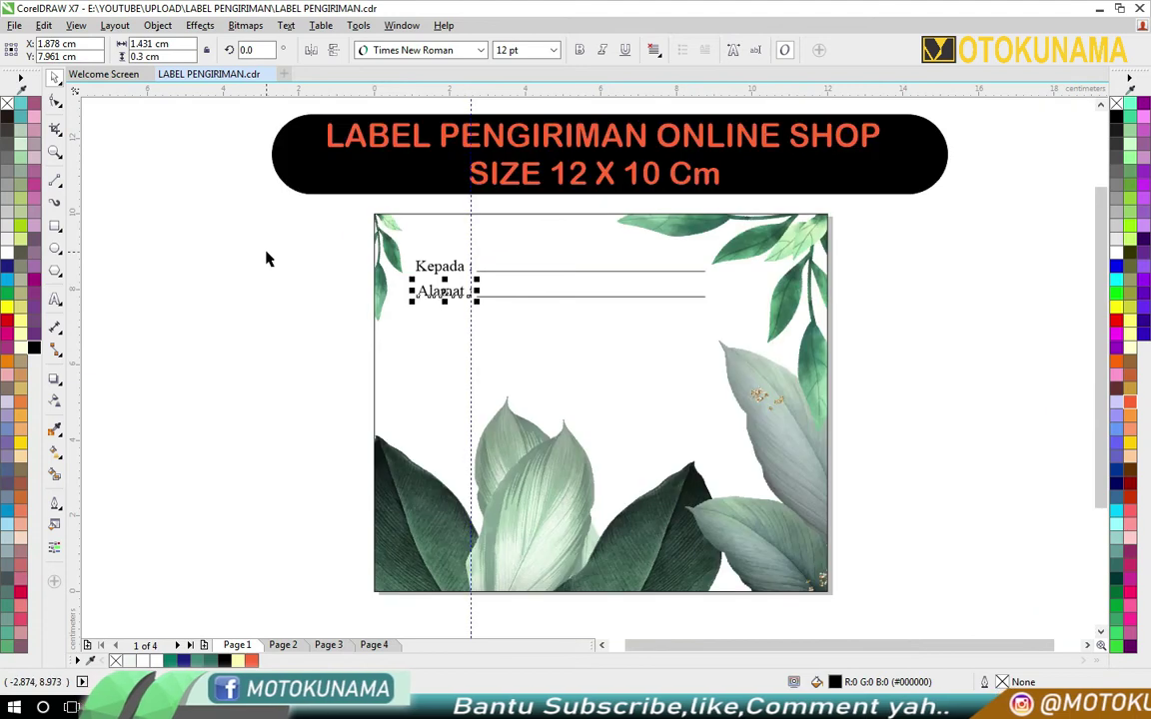
click(308, 264)
Duplicate the "Alamat" fill-in line below itself at about Y 7.21 cm as a second address line
scroll(527, 283, up, 2)
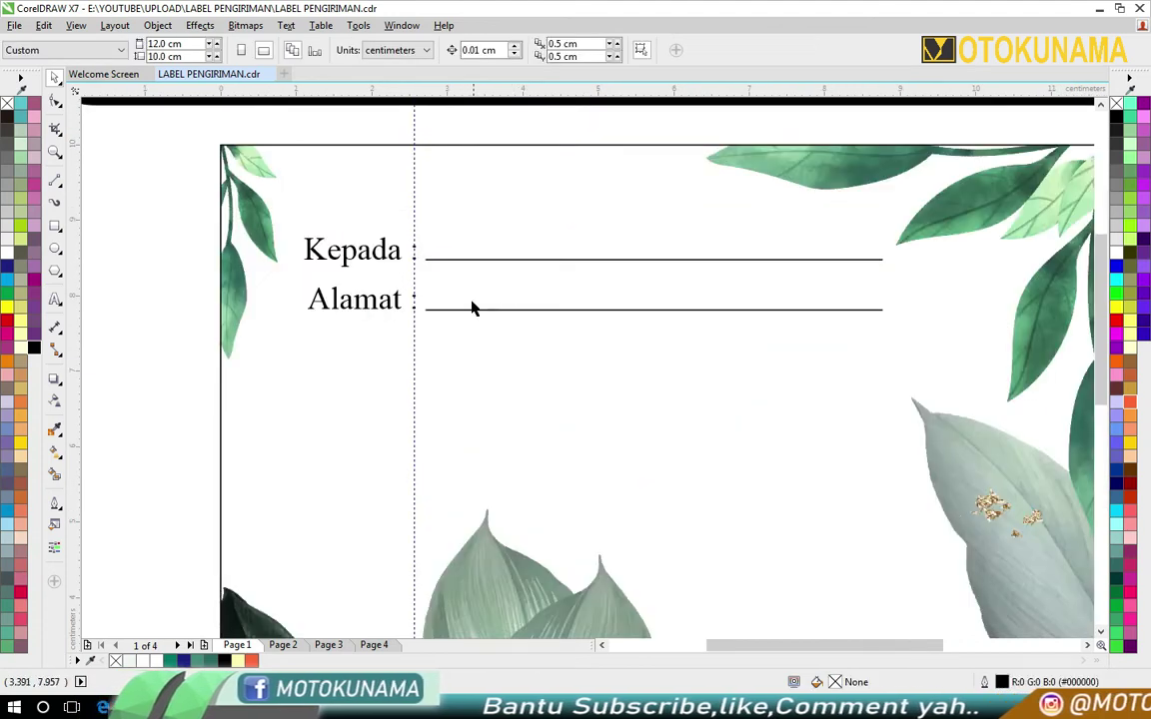
click(471, 313)
click(470, 311)
drag(470, 311, 480, 363)
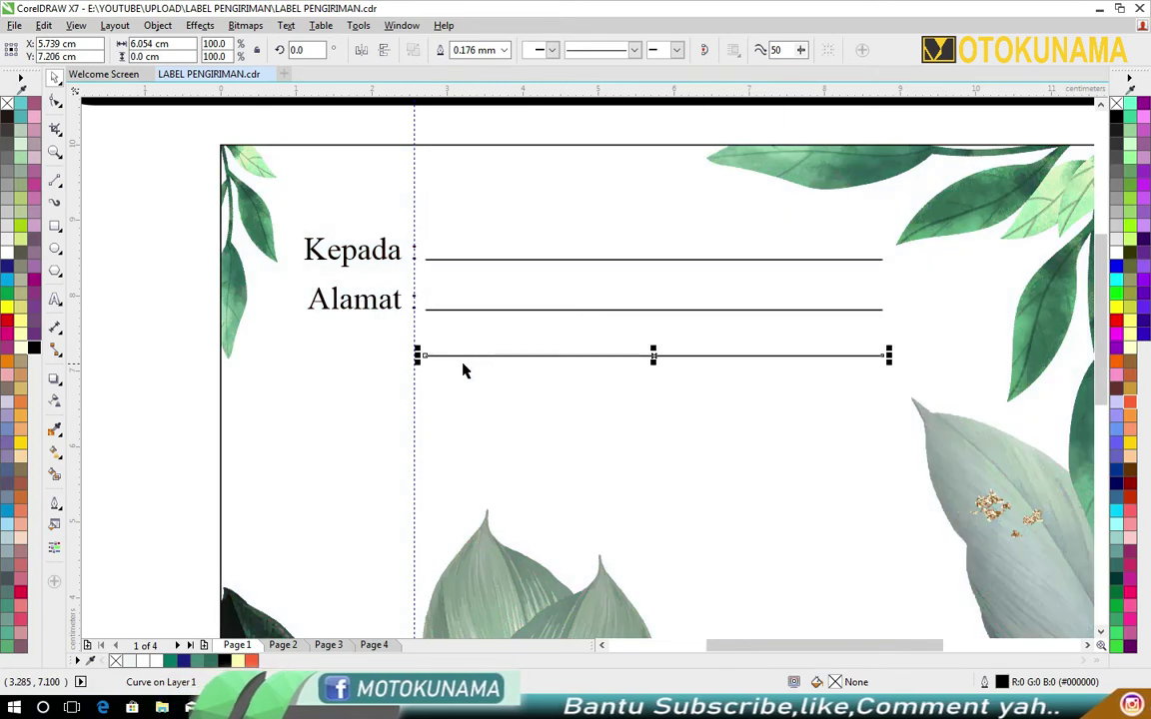
Duplicate "Kepada :" and its line below the second address line, centred at about Y 6.71 cm
click(361, 305)
click(171, 283)
drag(170, 225, 889, 281)
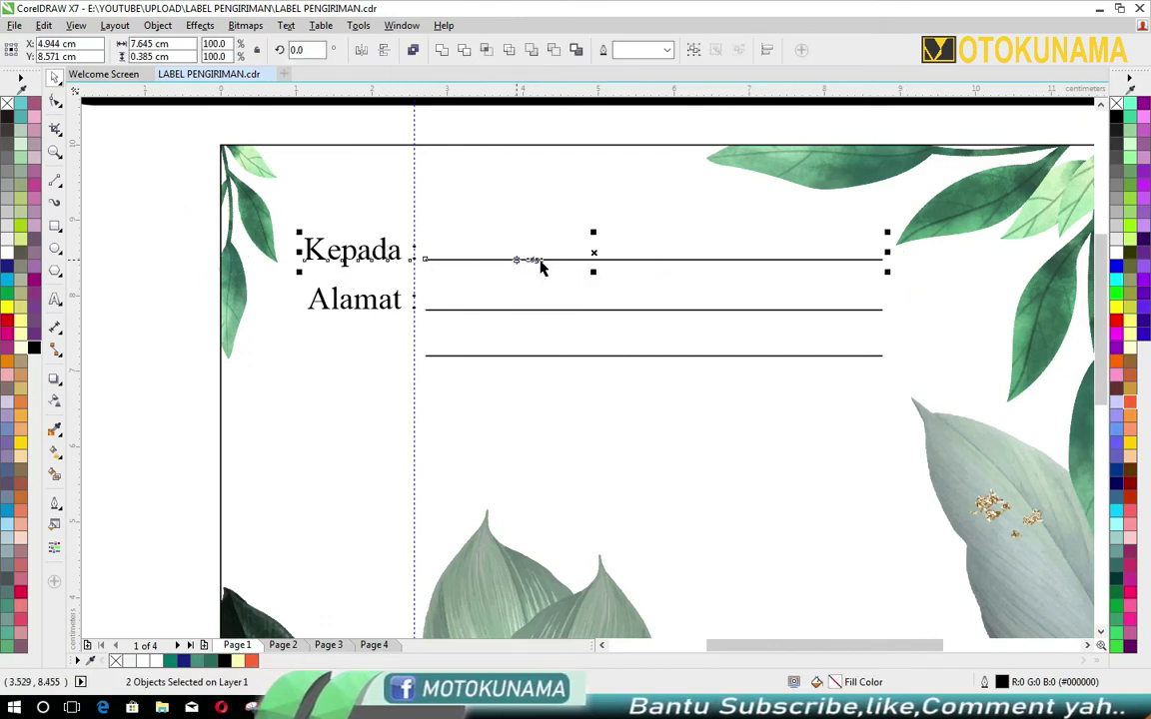
drag(593, 253, 599, 393)
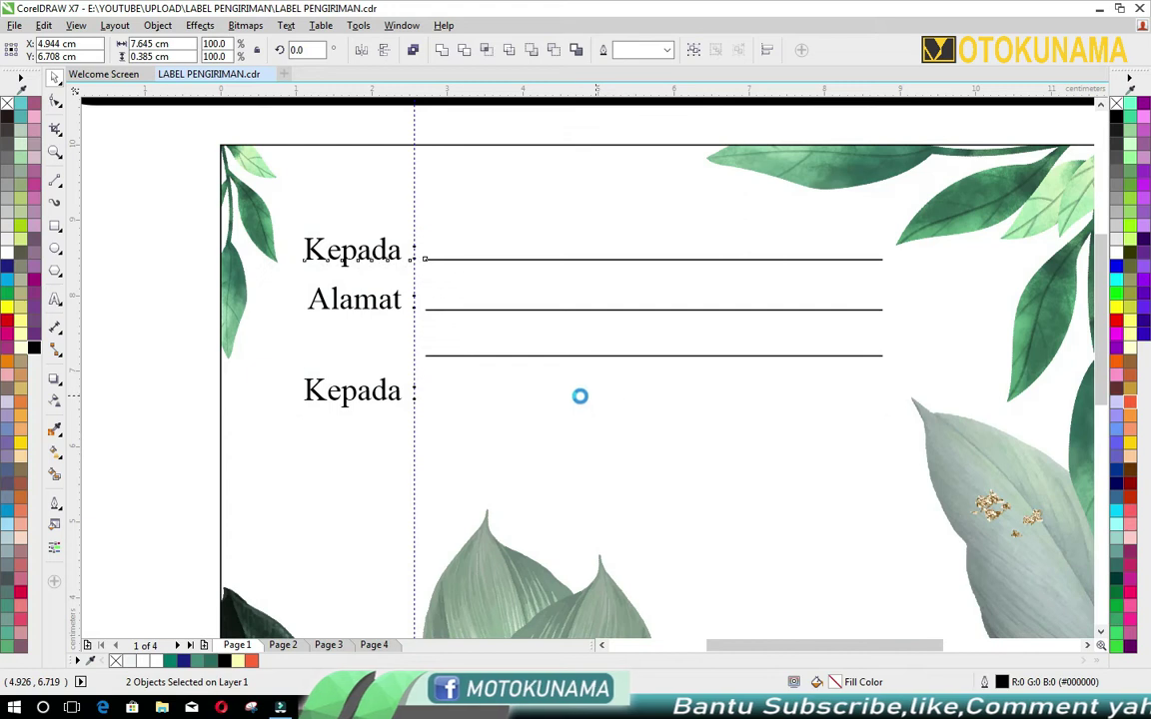
Replace the word "Kepada" in the lowest copy with "No.HP", keeping its colon
click(57, 300)
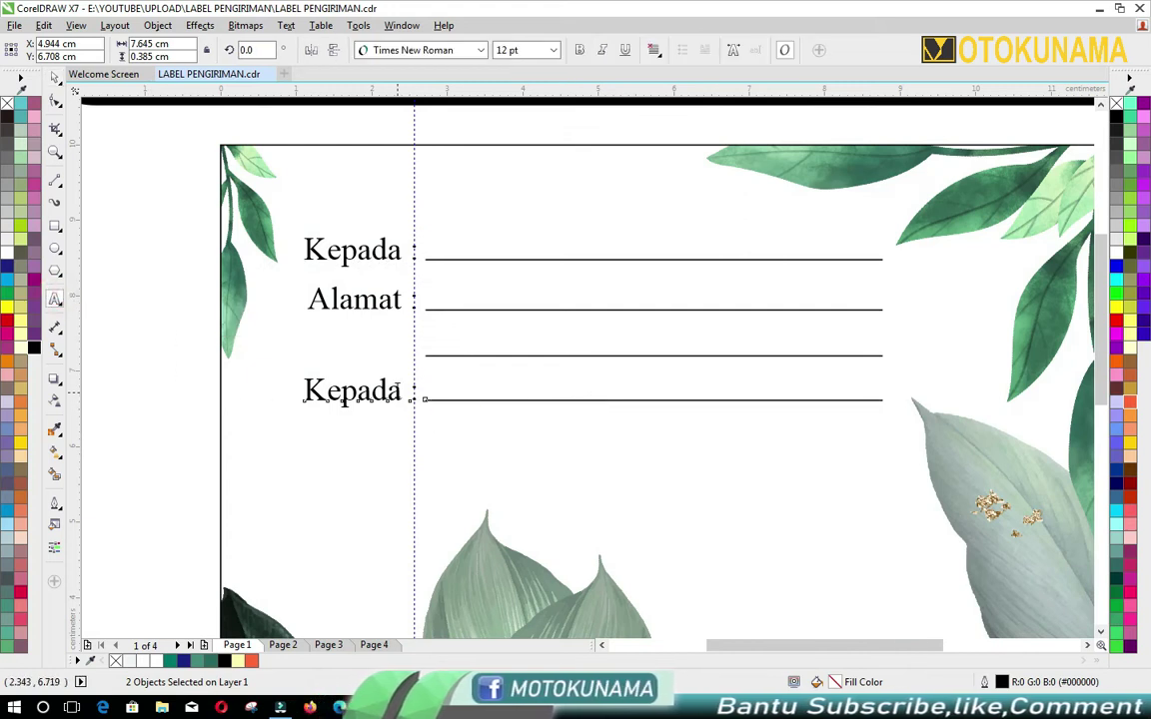
click(383, 391)
key(BackSpace)
key(BackSpace)
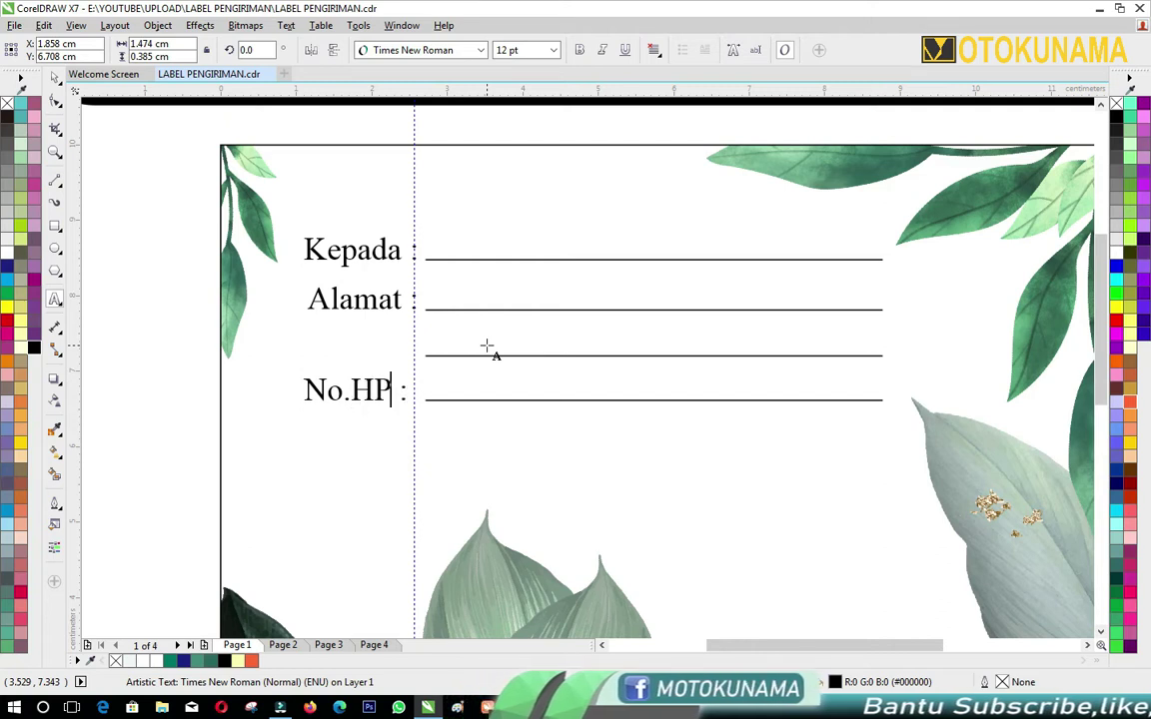
key(ctrl+z)
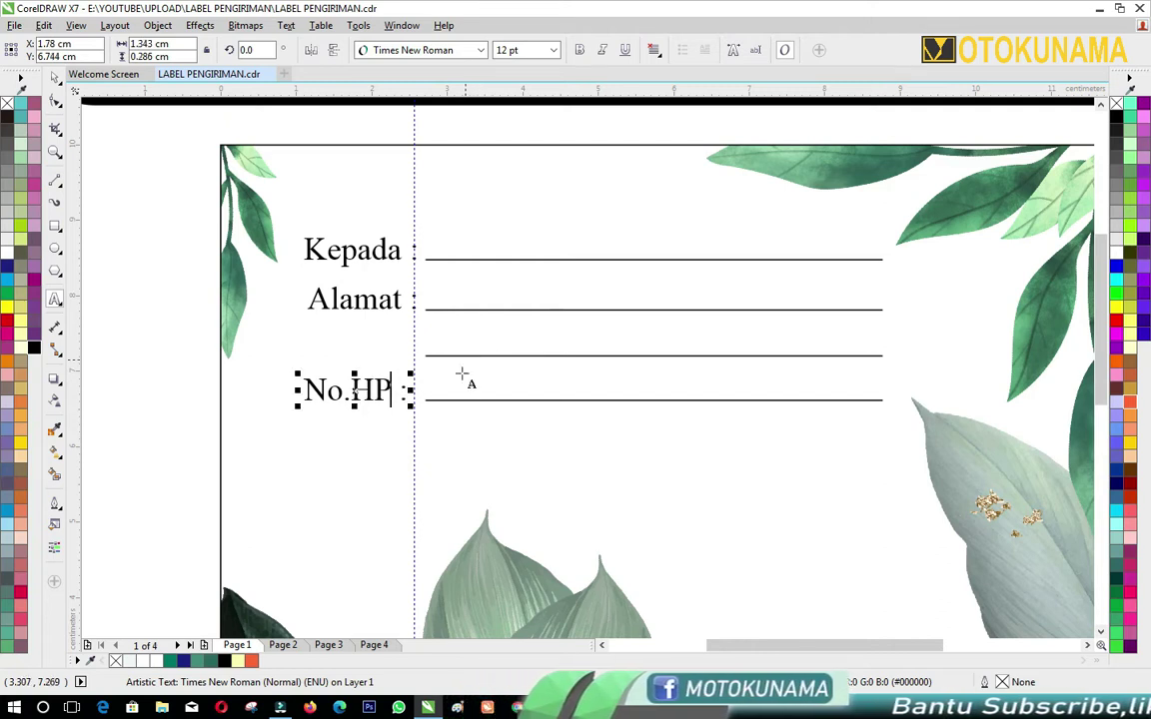
Move the "No.HP :" text so its colon sits on the vertical guideline, centred at about X 1.93 cm, Y 6.76 cm
click(56, 77)
scroll(381, 419, up, 4)
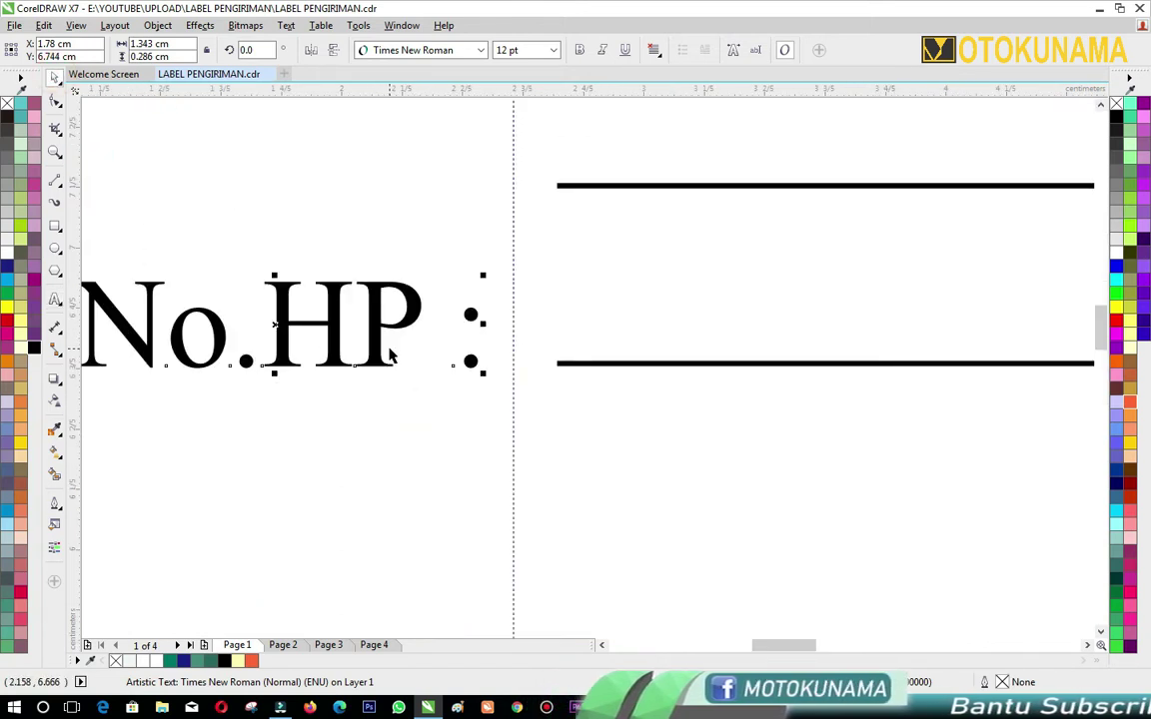
drag(276, 325, 318, 322)
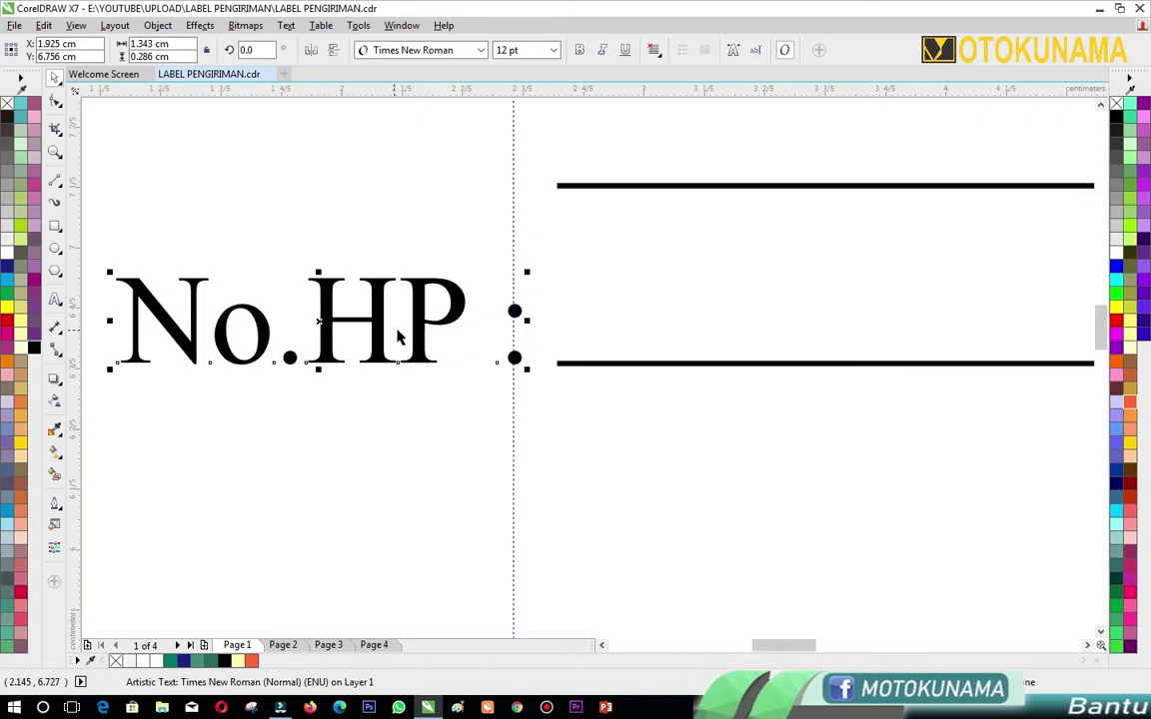
scroll(398, 337, down, 5)
click(303, 300)
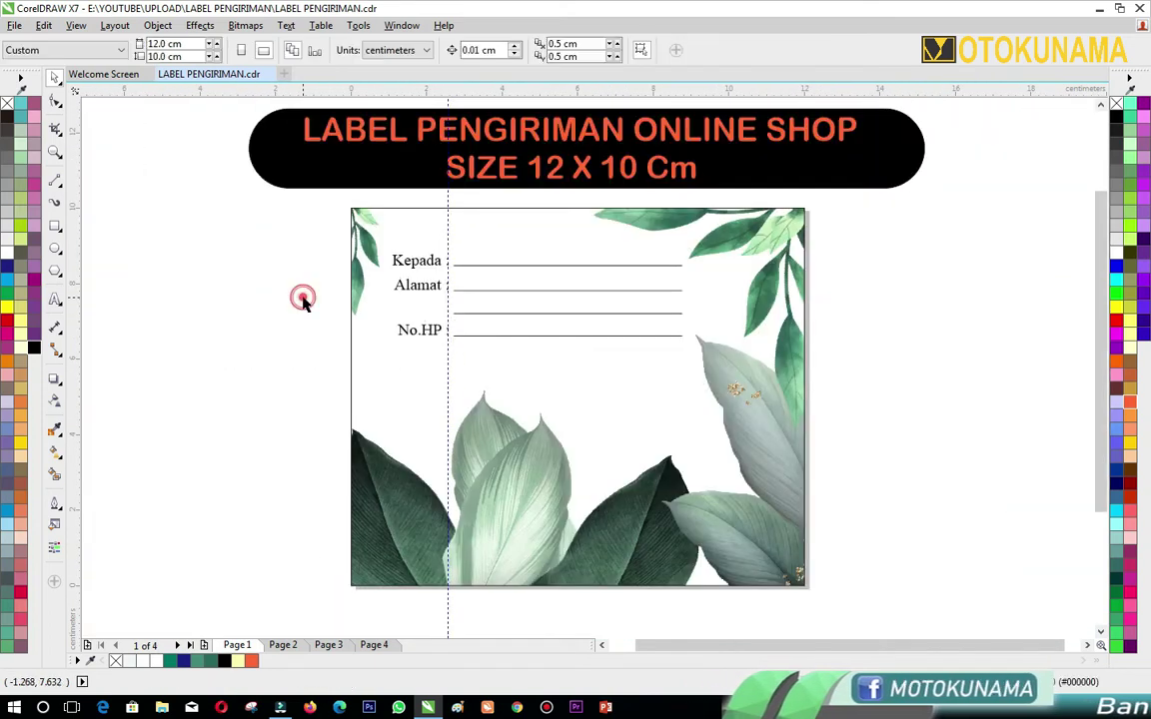
Draw a rectangle about 3.77 × 4.84 cm over the light leaves, reaching the label's lower edge, and fill it with white
scroll(591, 428, up, 1)
scroll(590, 427, down, 1)
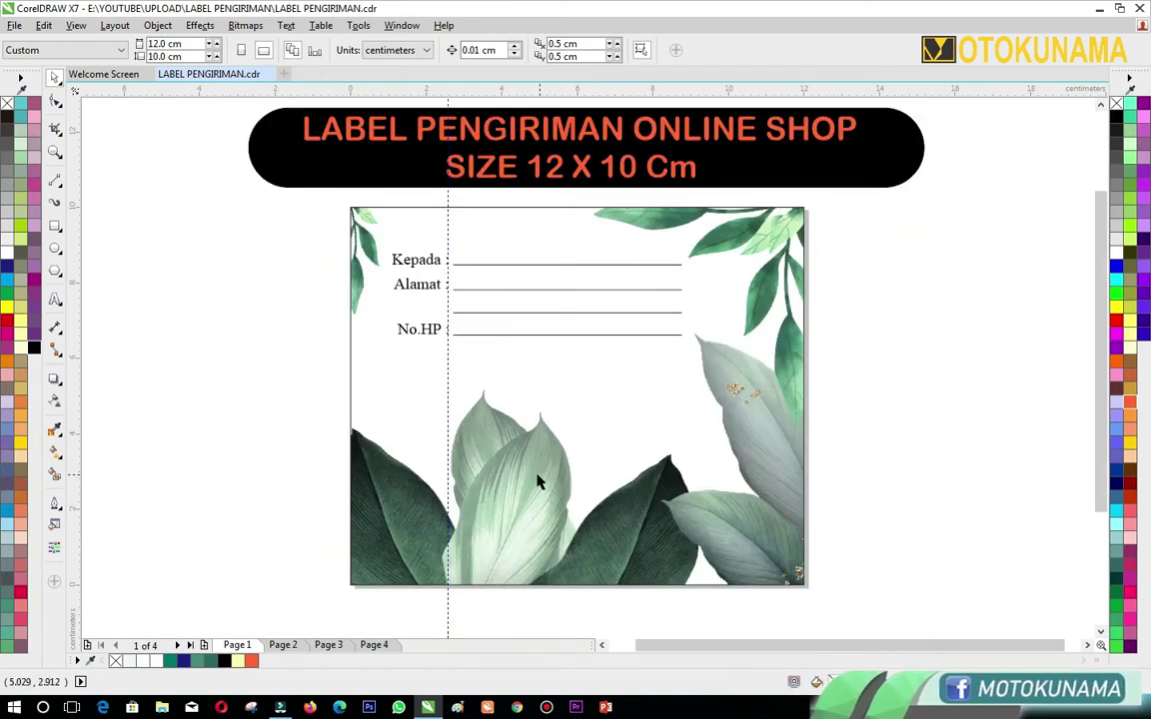
click(54, 229)
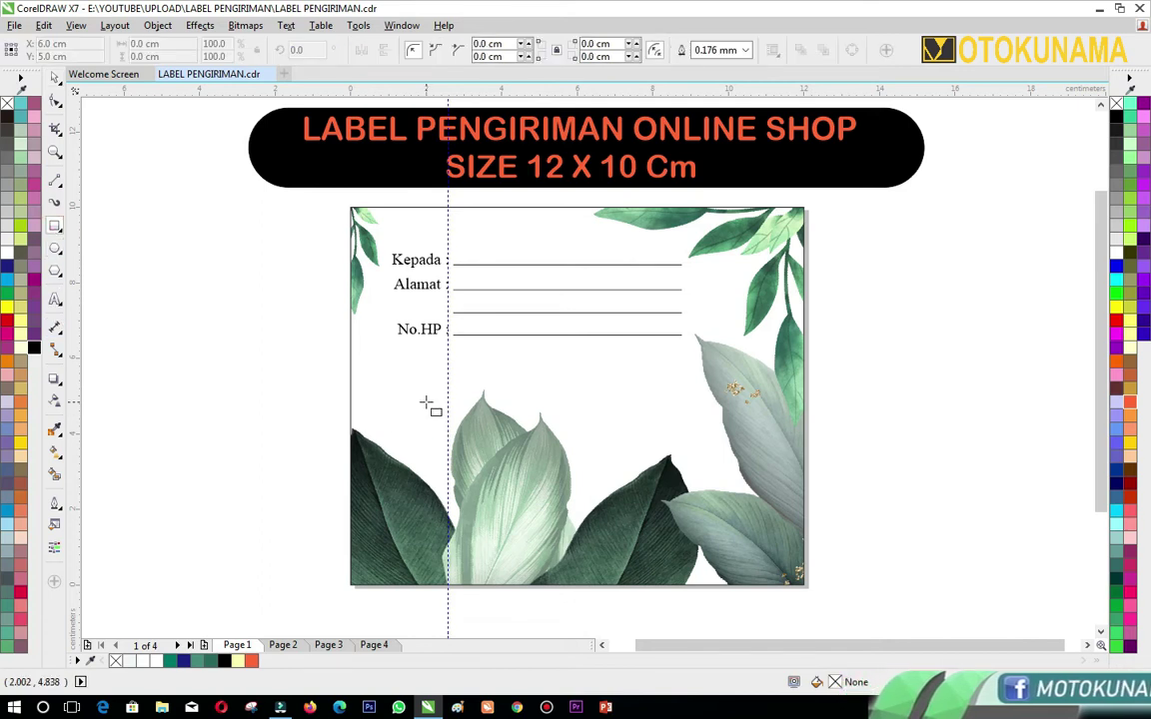
drag(425, 403, 570, 585)
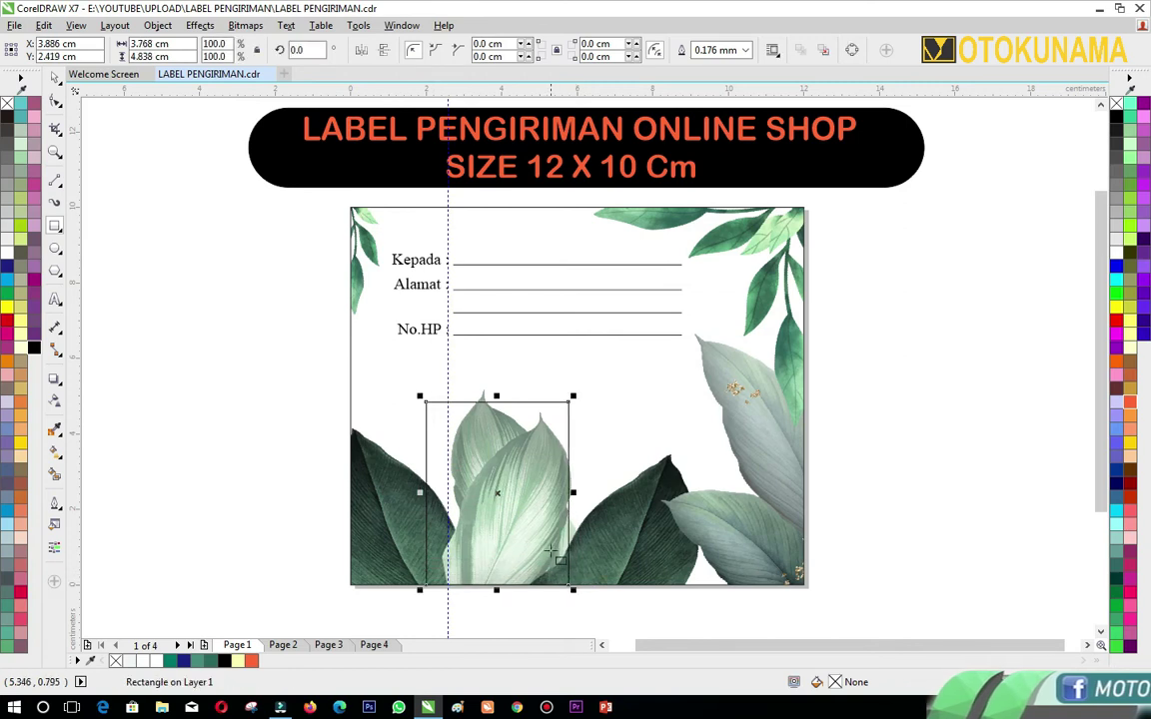
click(7, 236)
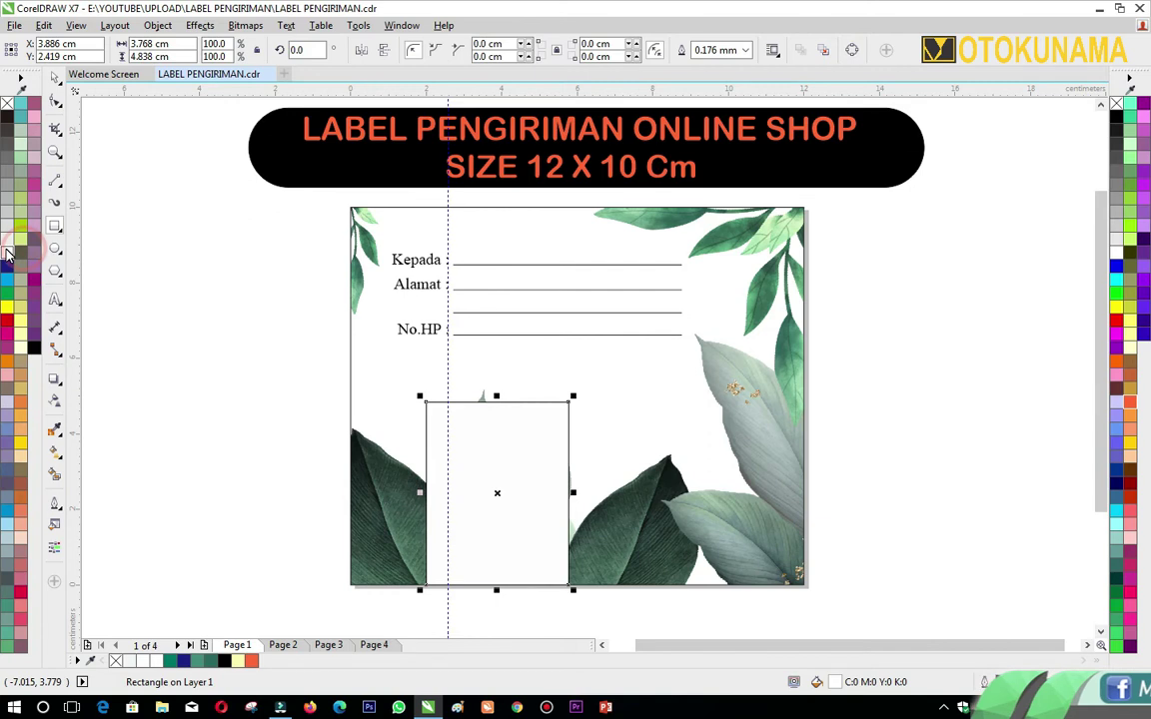
Give the white rectangle a 0.5 mm outline in the dark green C84 M51 Y67 K8
right_click(8, 102)
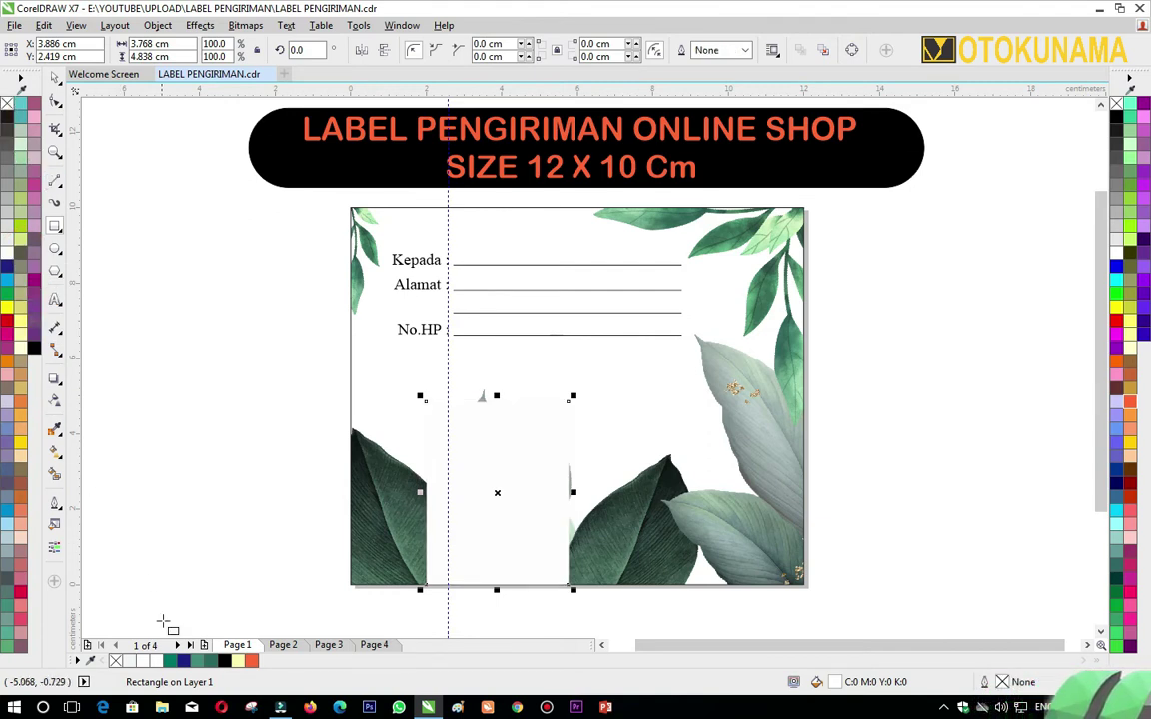
right_click(208, 660)
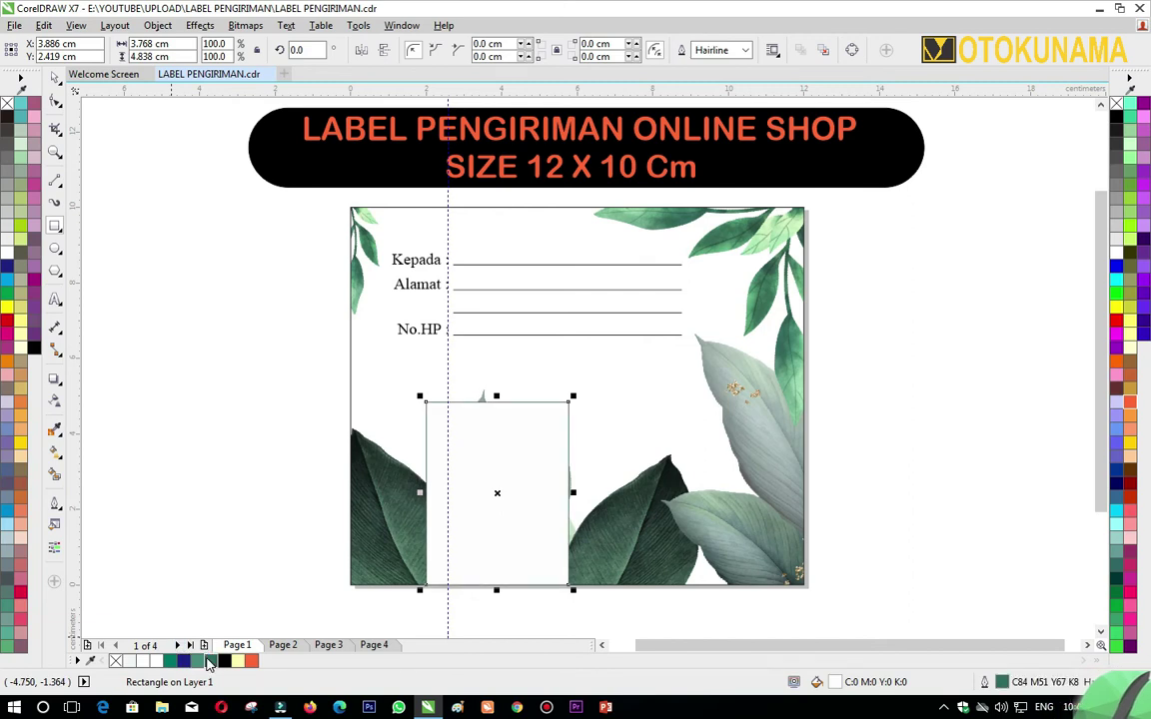
click(743, 51)
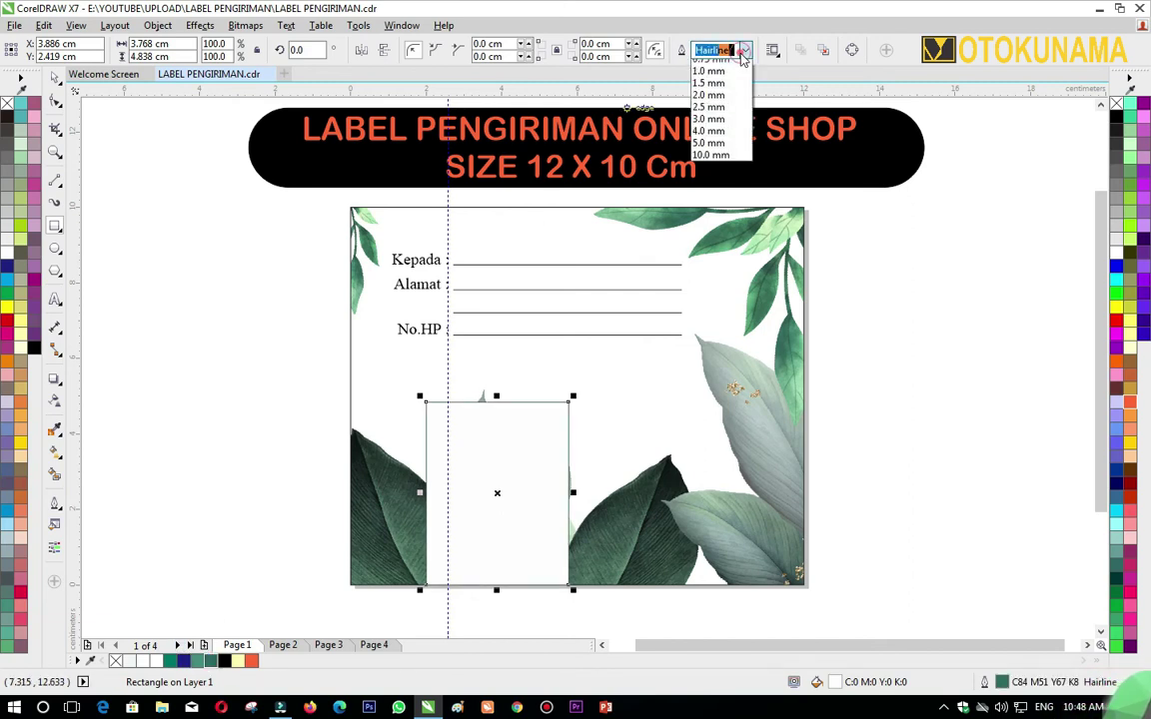
click(728, 128)
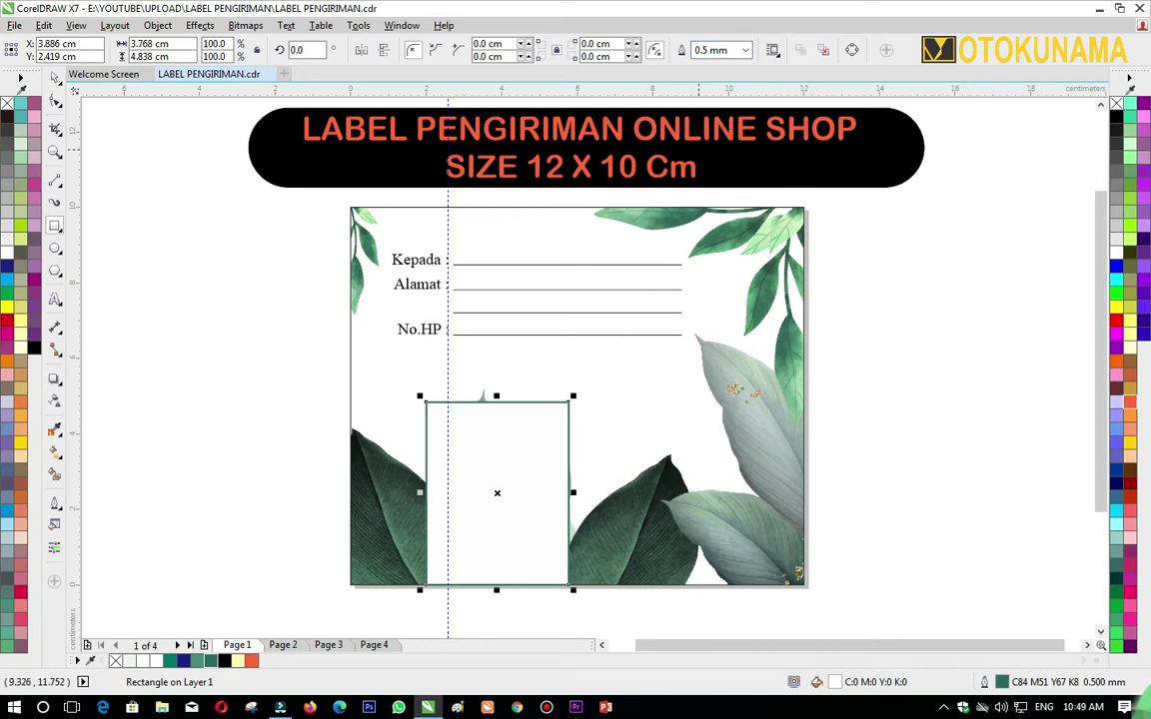
PowerClip the white rectangle inside the 12 × 10 cm label frame
click(57, 78)
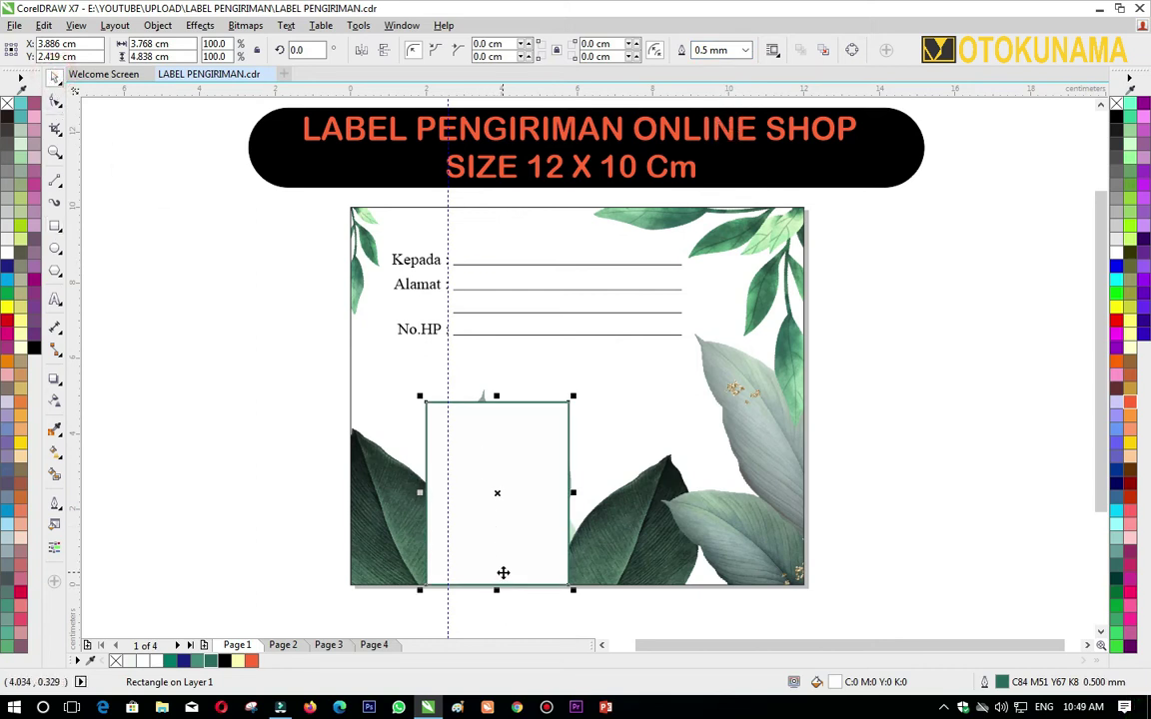
right_click(503, 572)
click(517, 150)
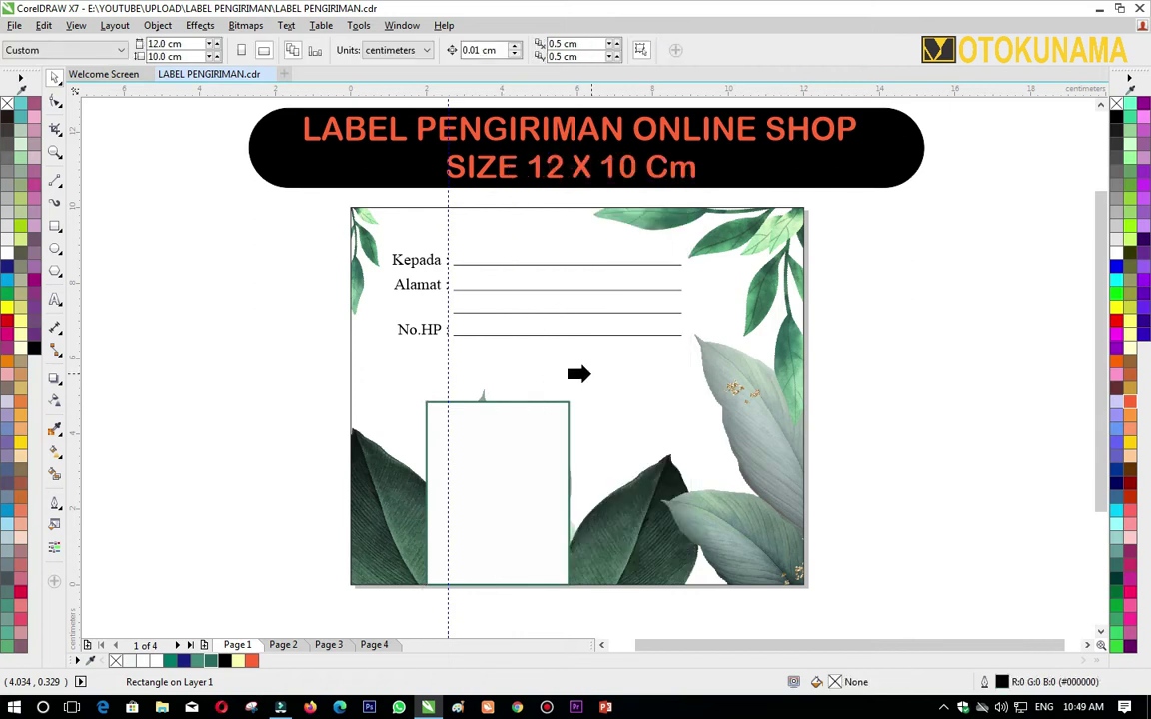
click(578, 374)
Edit the PowerClip contents, moving the white rectangle back over the light leaves just past the lower edge and widening it to about 3.98 cm
click(532, 608)
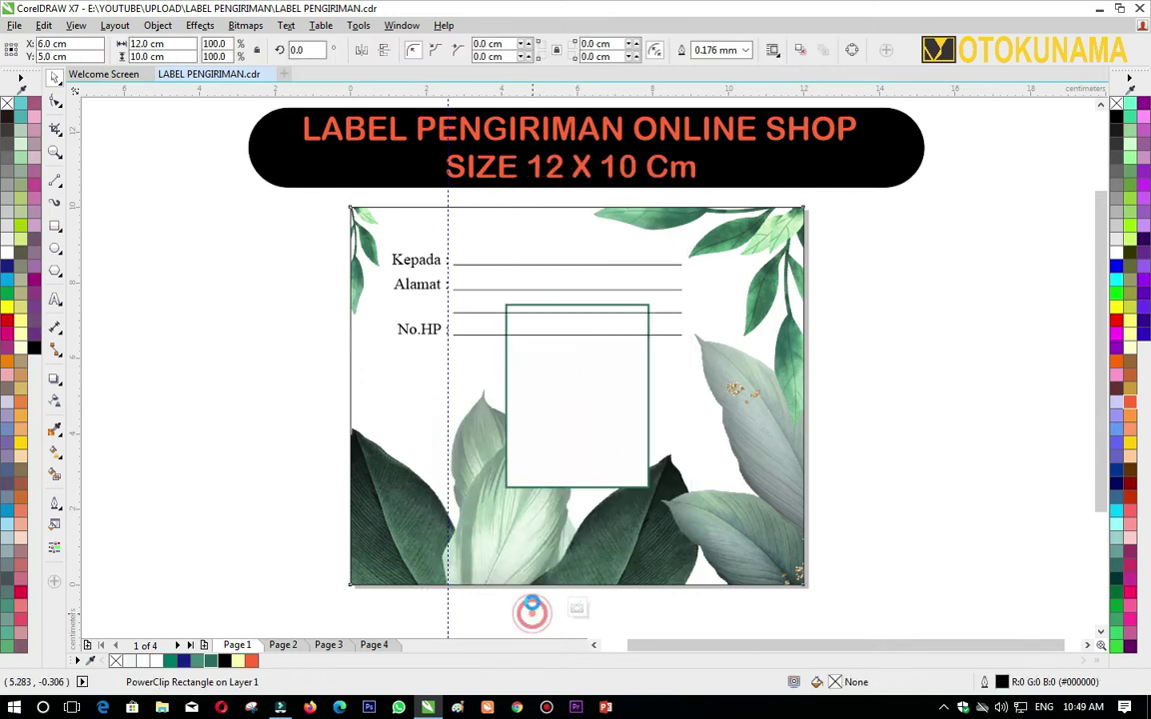
drag(571, 453, 482, 548)
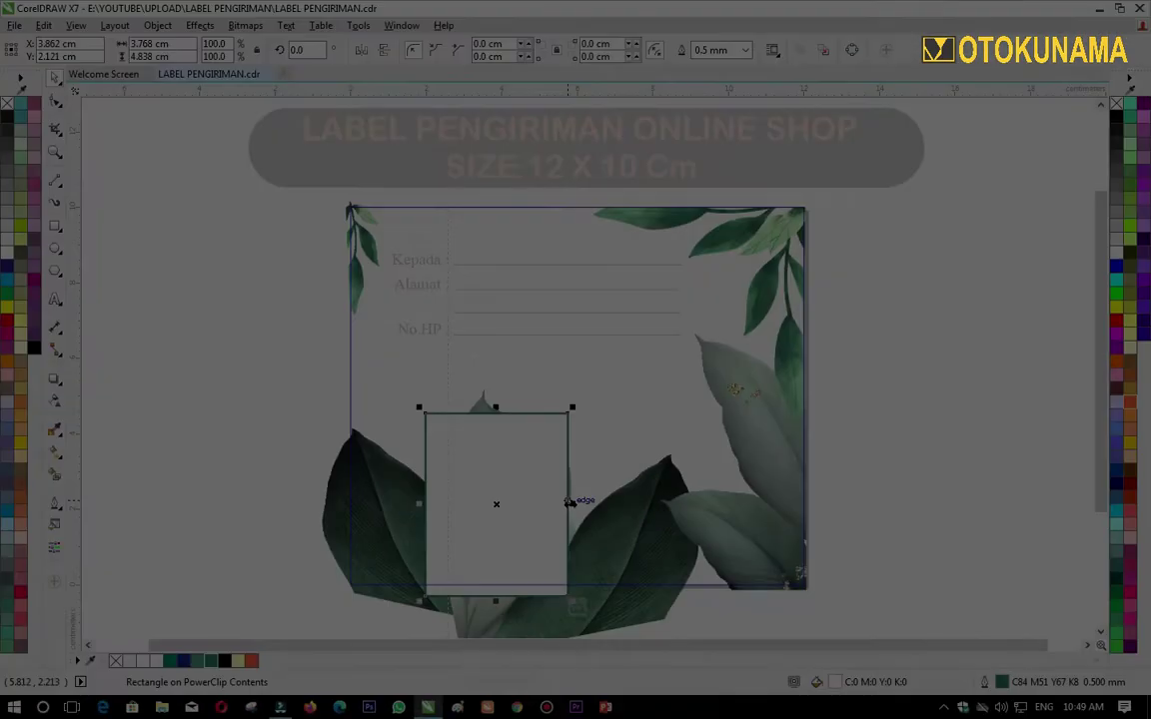
drag(569, 503, 578, 502)
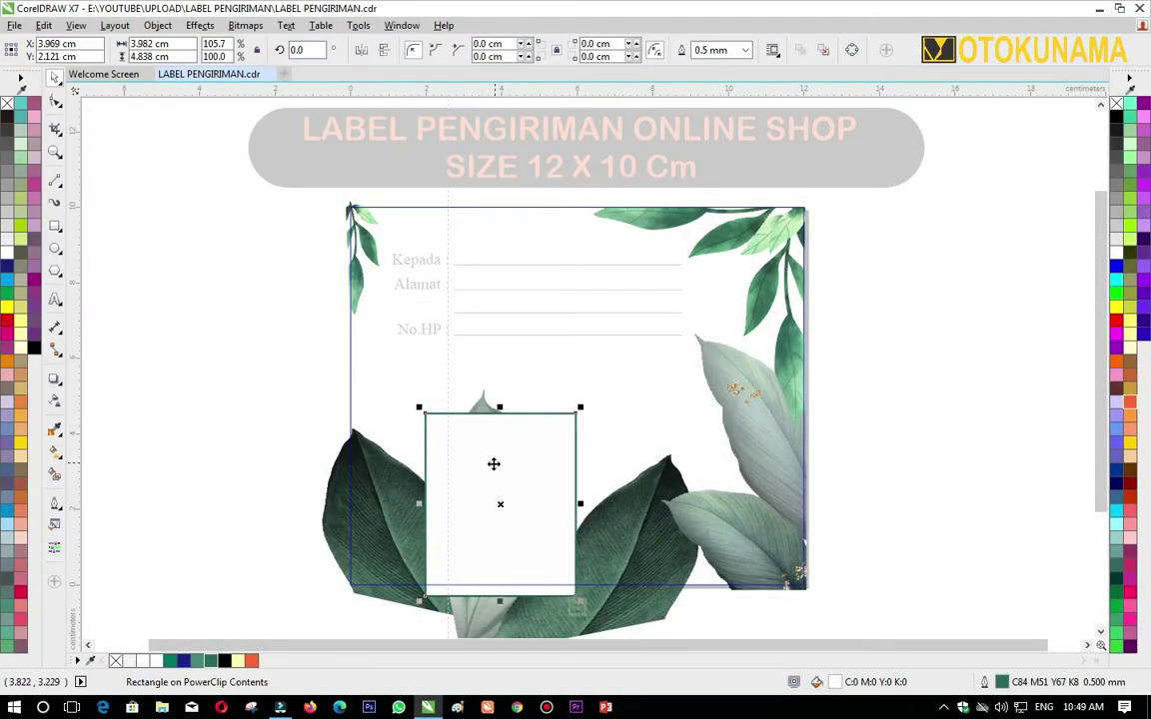
Move the white rectangle slightly left and up, stretch it to about 5.05 cm high, and finish editing the PowerClip contents
drag(492, 470, 483, 465)
drag(491, 402, 489, 393)
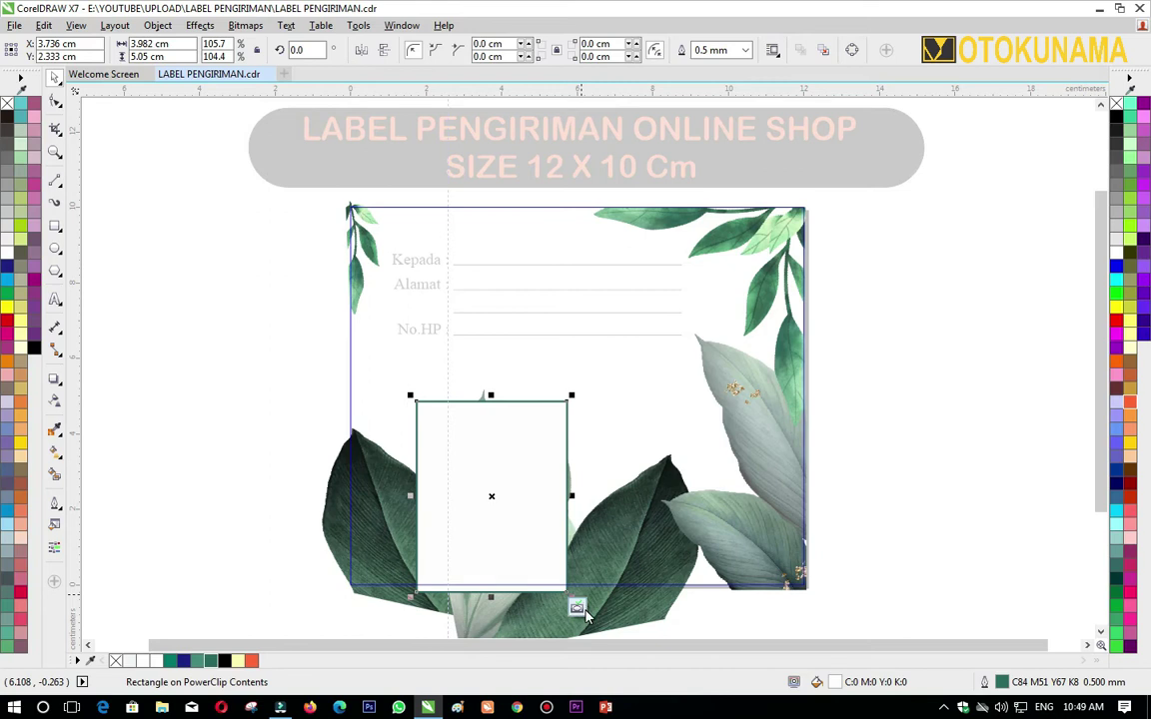
click(578, 606)
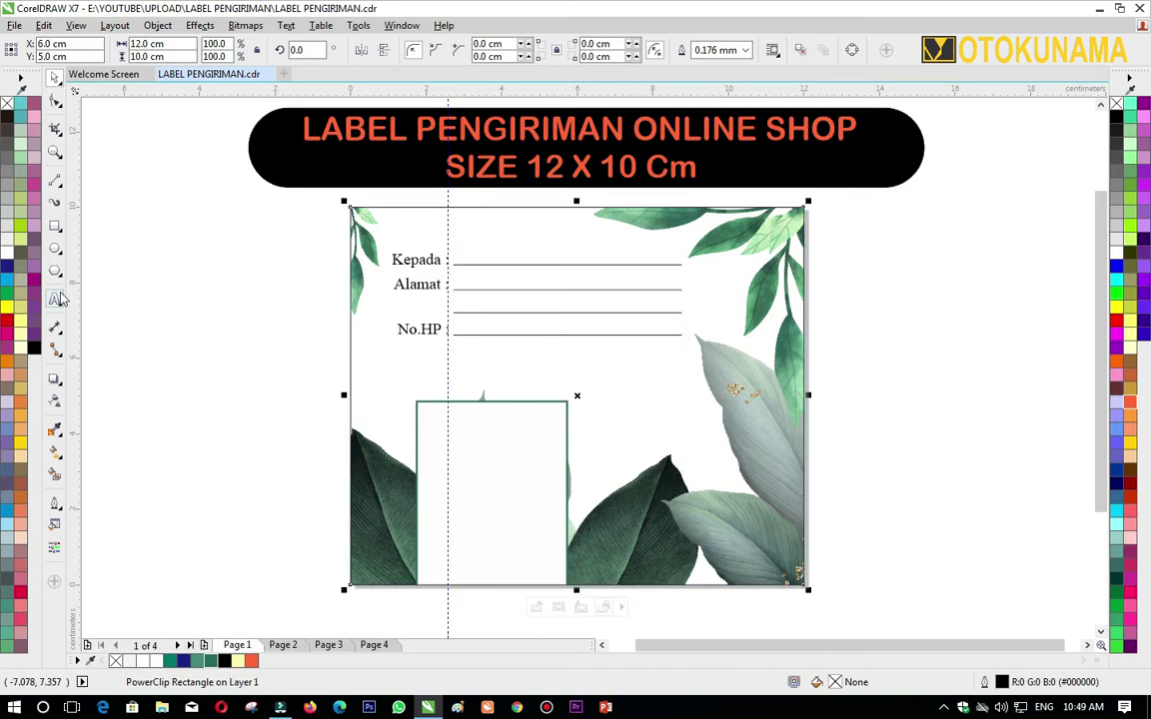
Duplicate the "Alamat :" text and place the copy inside the top of the green-outlined white panel
click(302, 290)
click(411, 285)
click(410, 286)
drag(411, 286, 409, 400)
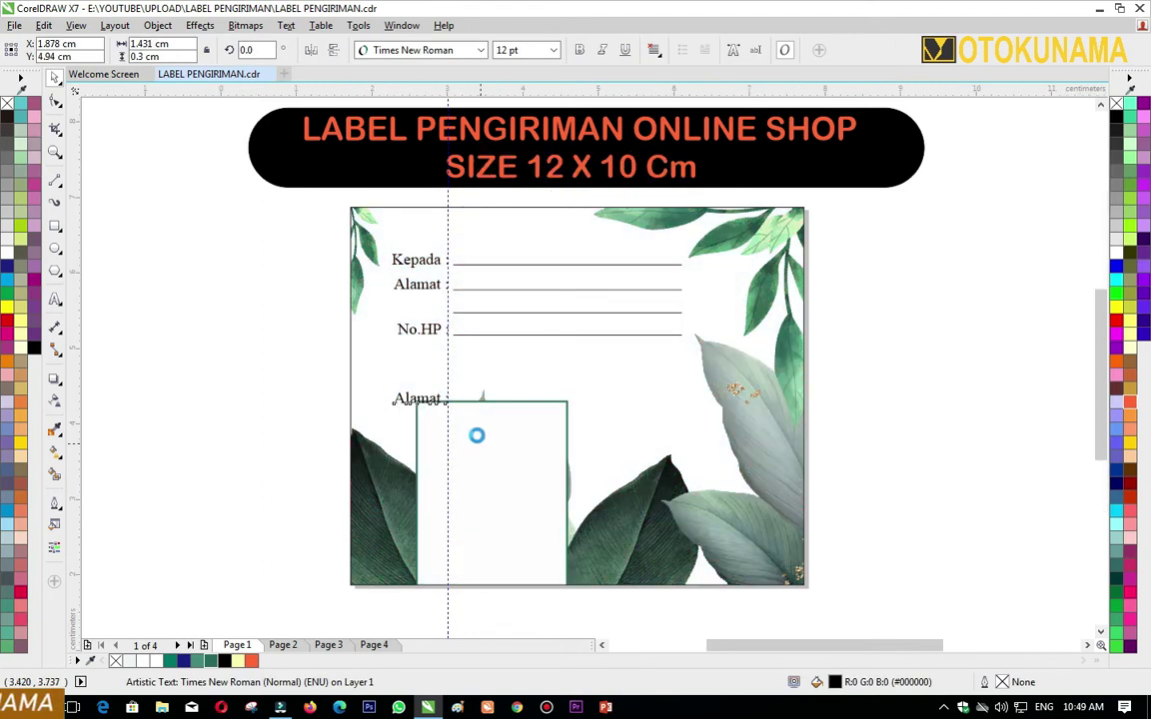
scroll(477, 435, up, 3)
drag(253, 273, 526, 360)
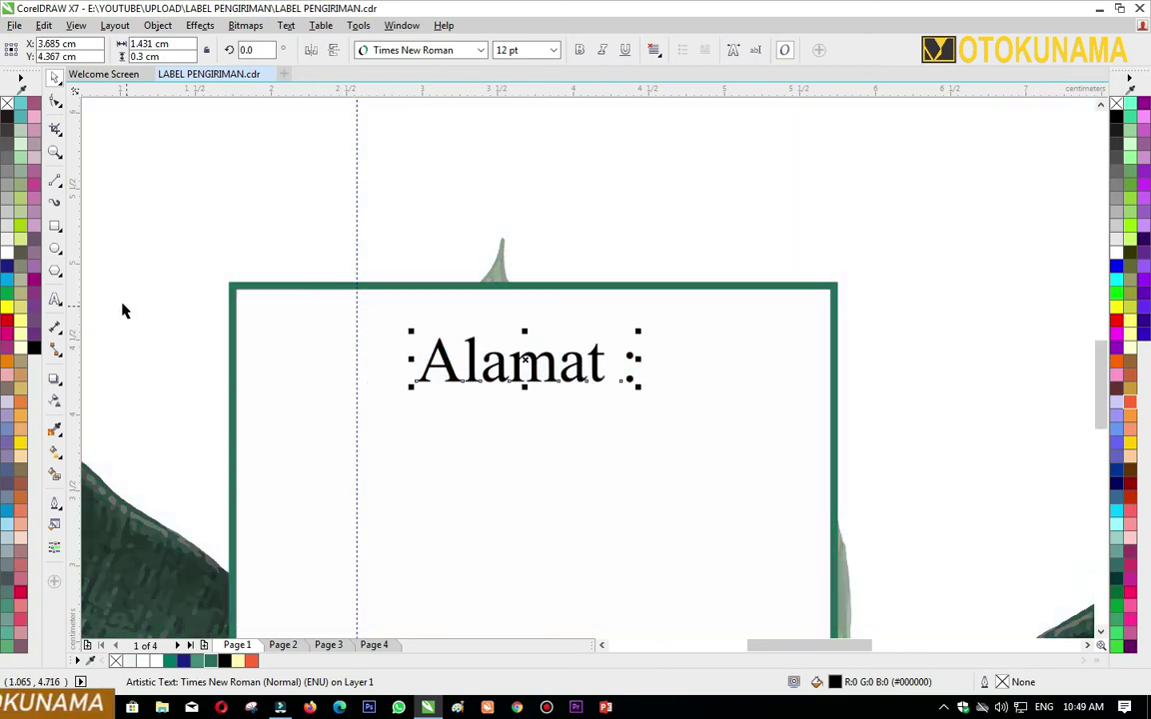
Change the copied text in the white panel to "Pengirim :"
click(55, 301)
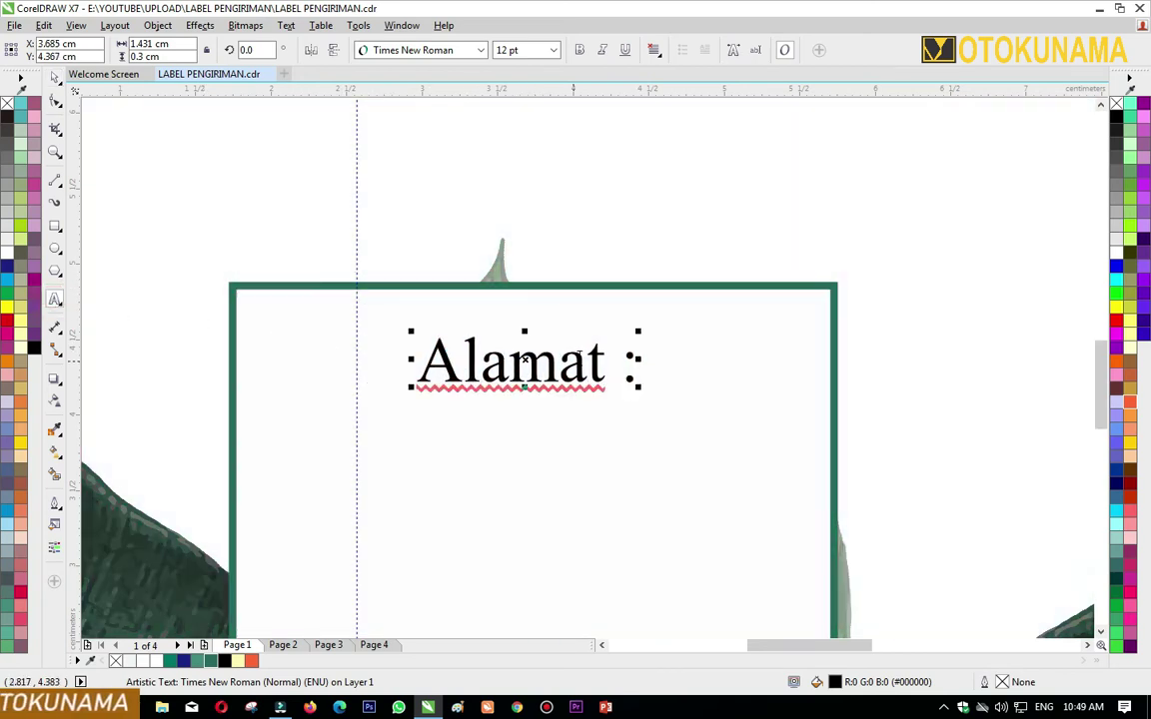
click(603, 362)
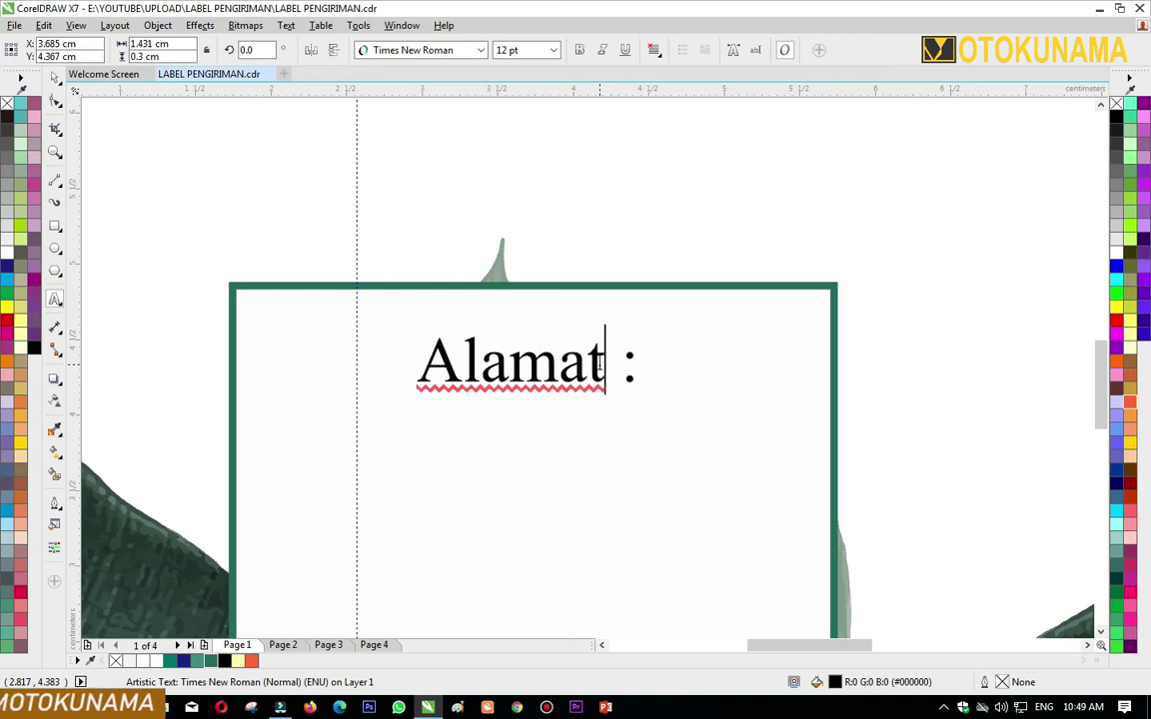
key(BackSpace)
key(BackSpace)
key(BackSpace)
key(BackSpace)
key(BackSpace)
key(BackSpace)
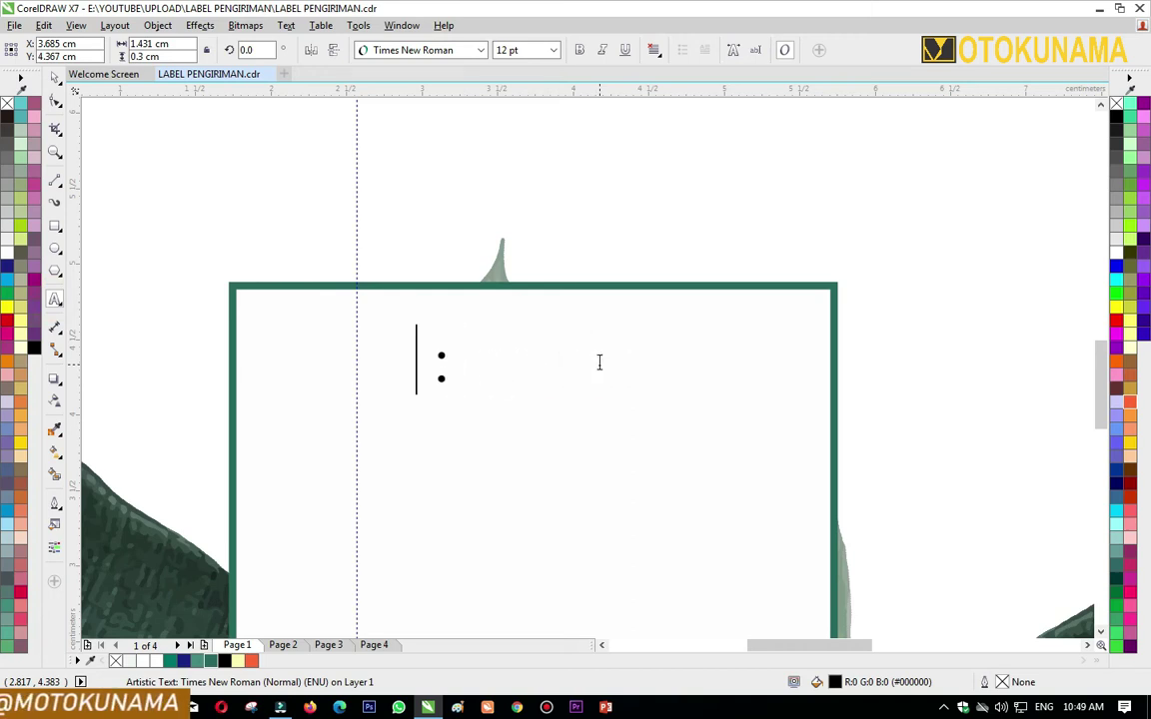
text(p)
text(E)
key(BackSpace)
key(BackSpace)
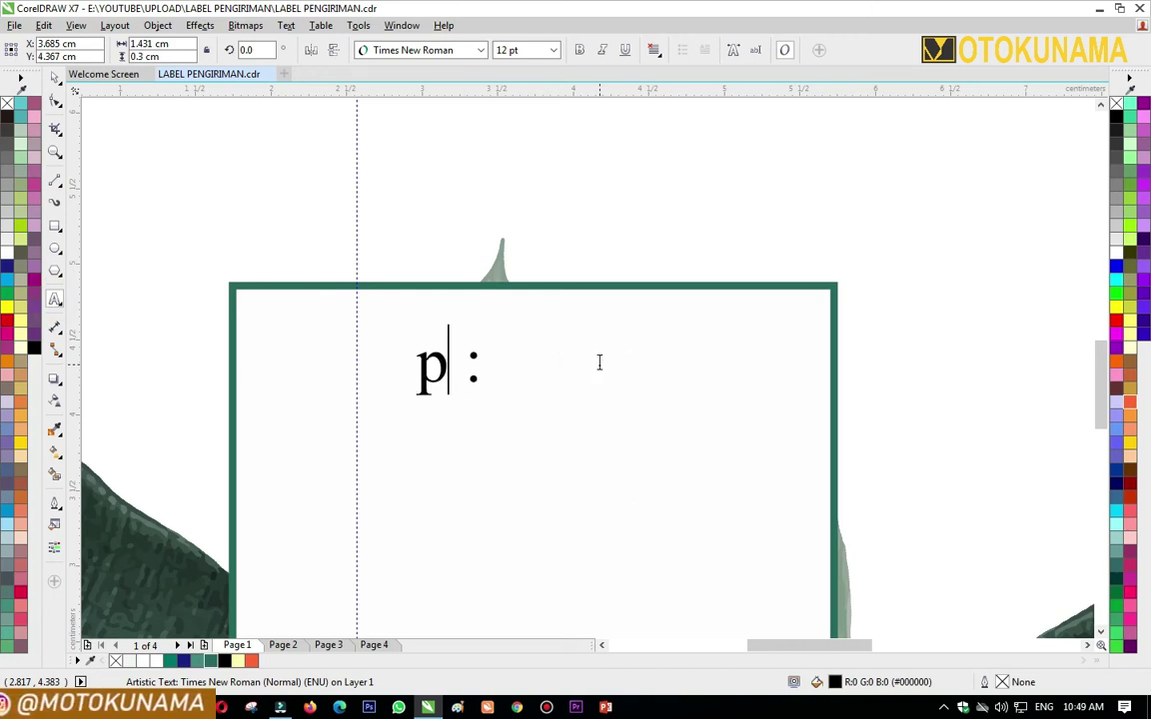
text(Pengiri)
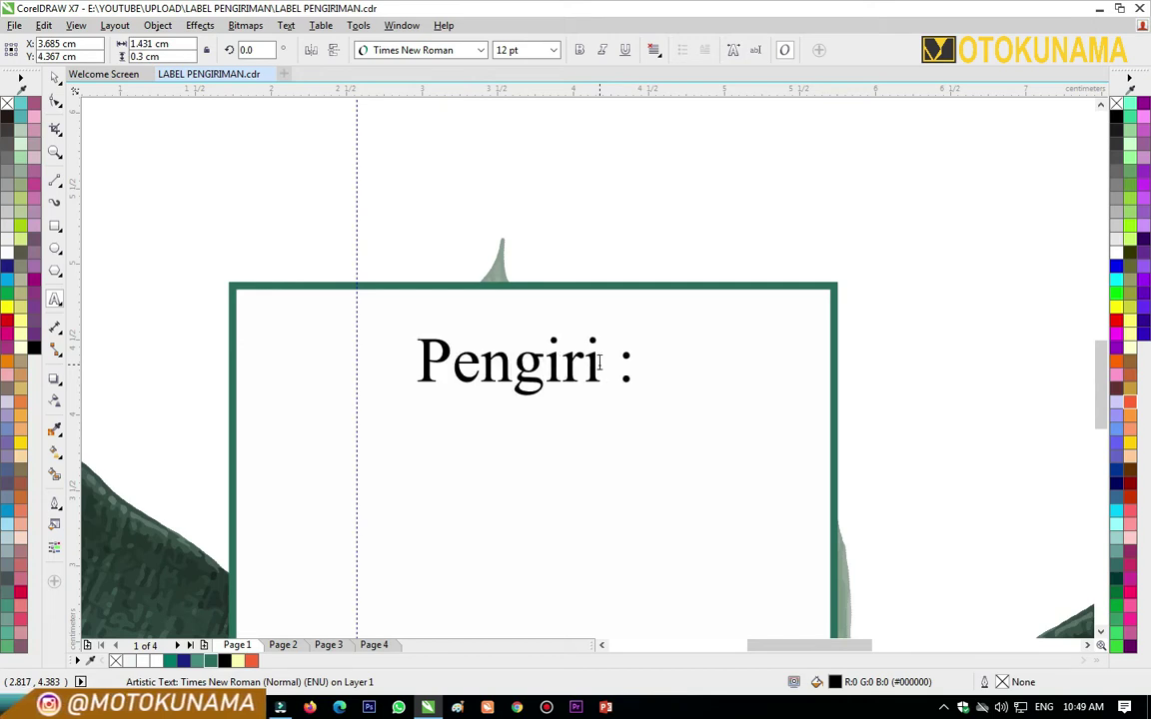
text(m)
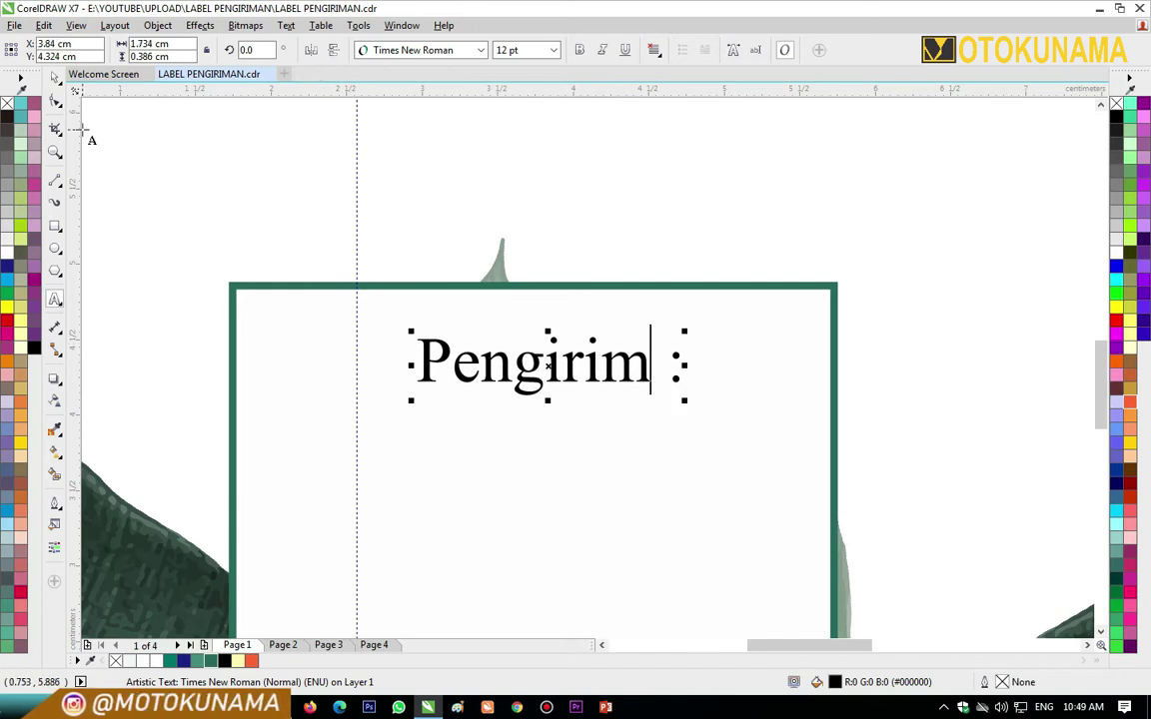
Draw a straight horizontal line about 3.08 cm long beneath the "Pengirim :" text
click(55, 181)
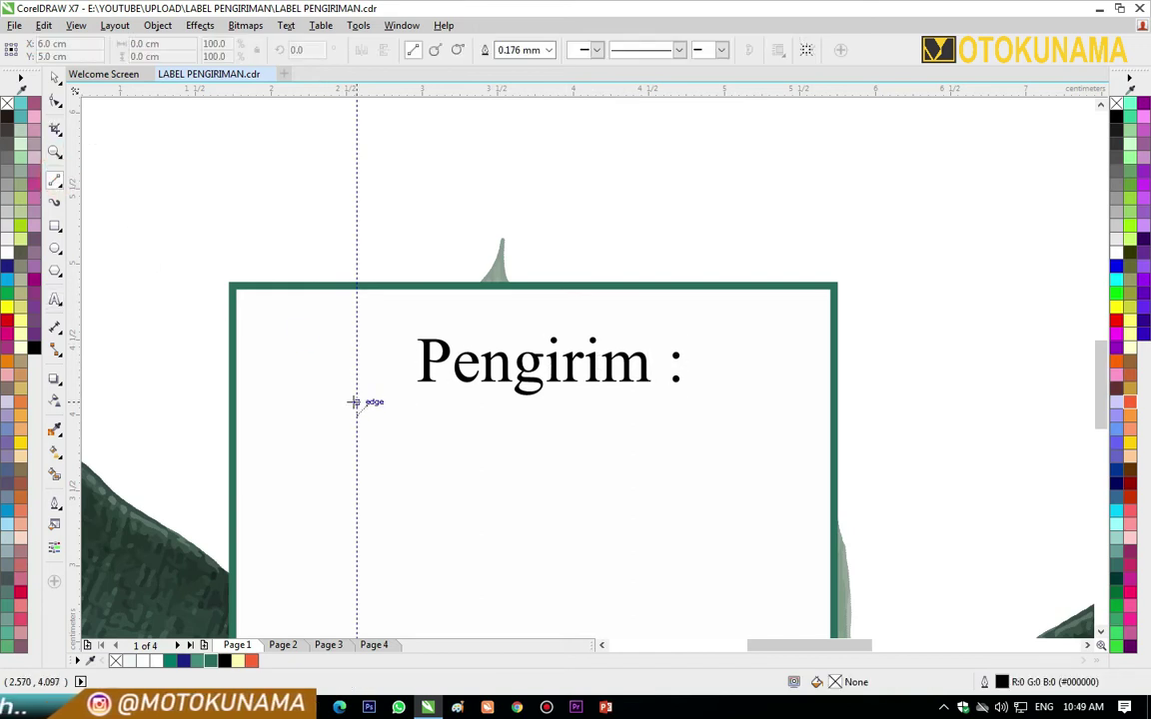
click(294, 420)
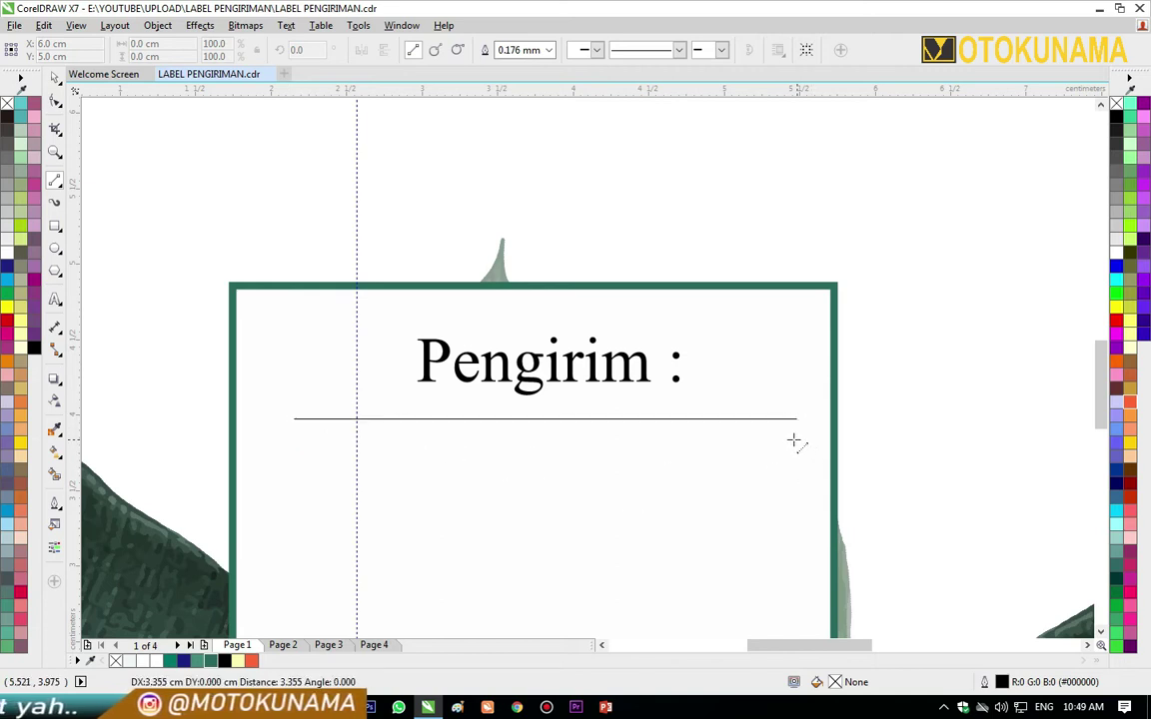
ctrl+click(759, 447)
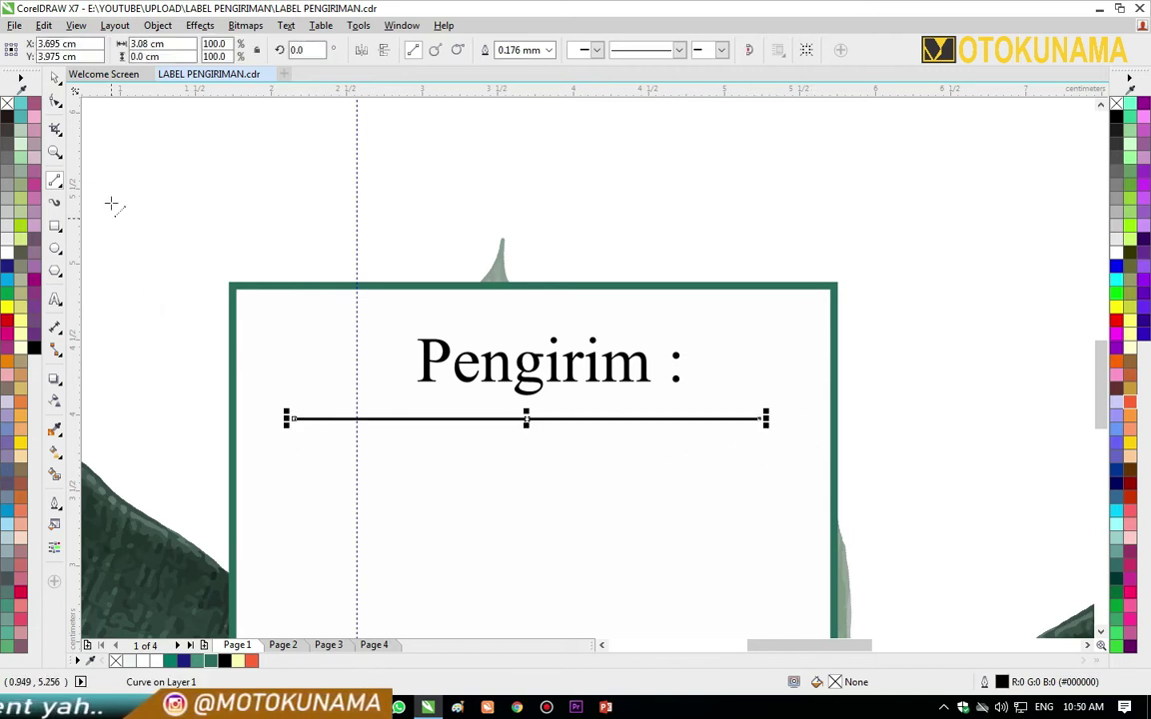
Move the fill-in line and the "Pengirim :" text lower in the white panel, keeping a writing gap between them
click(56, 80)
scroll(527, 452, up, 2)
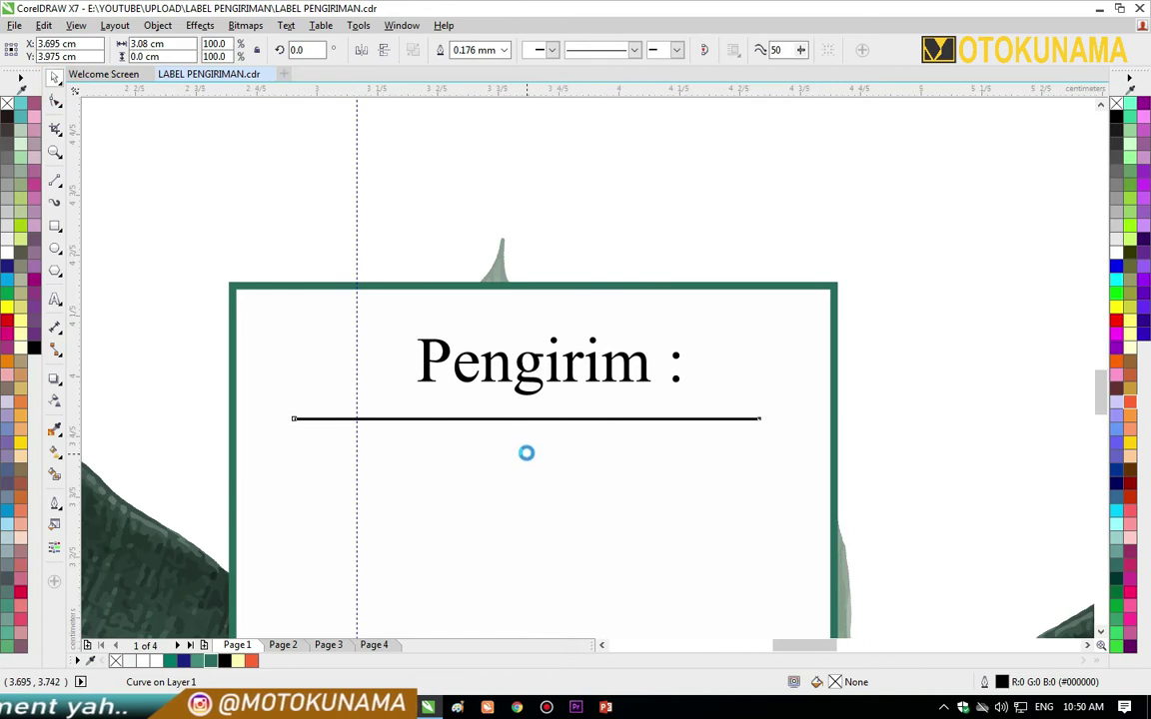
drag(527, 382, 526, 442)
scroll(541, 433, down, 2)
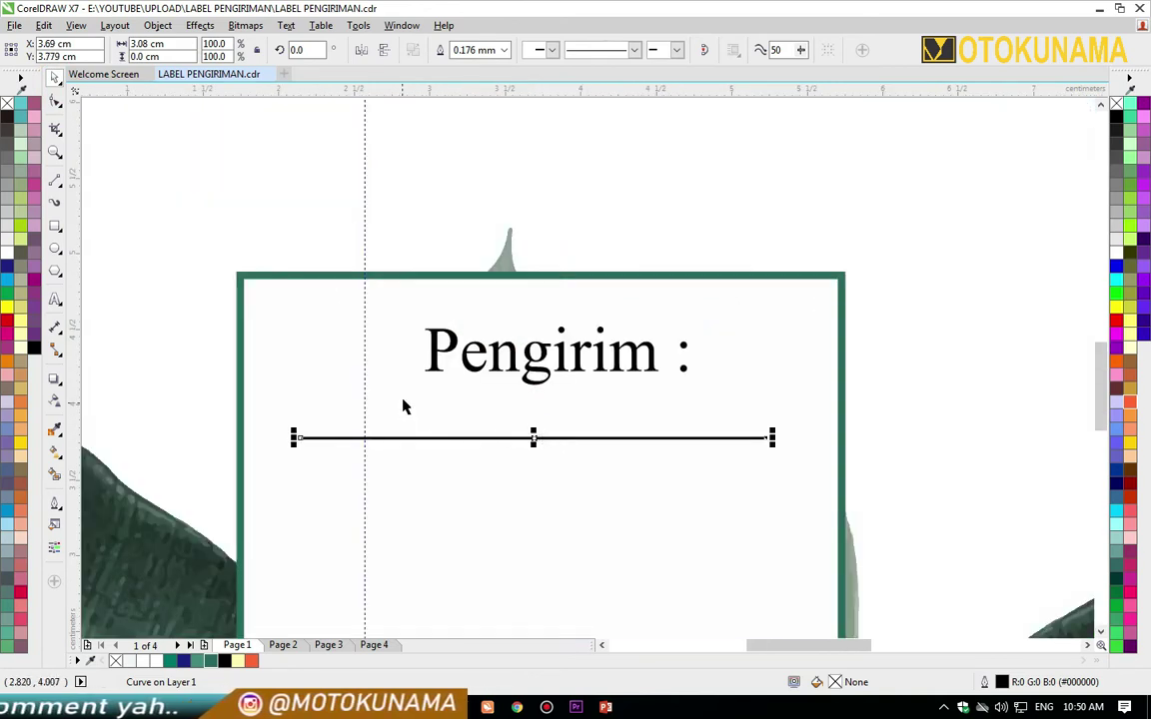
scroll(527, 349, down, 1)
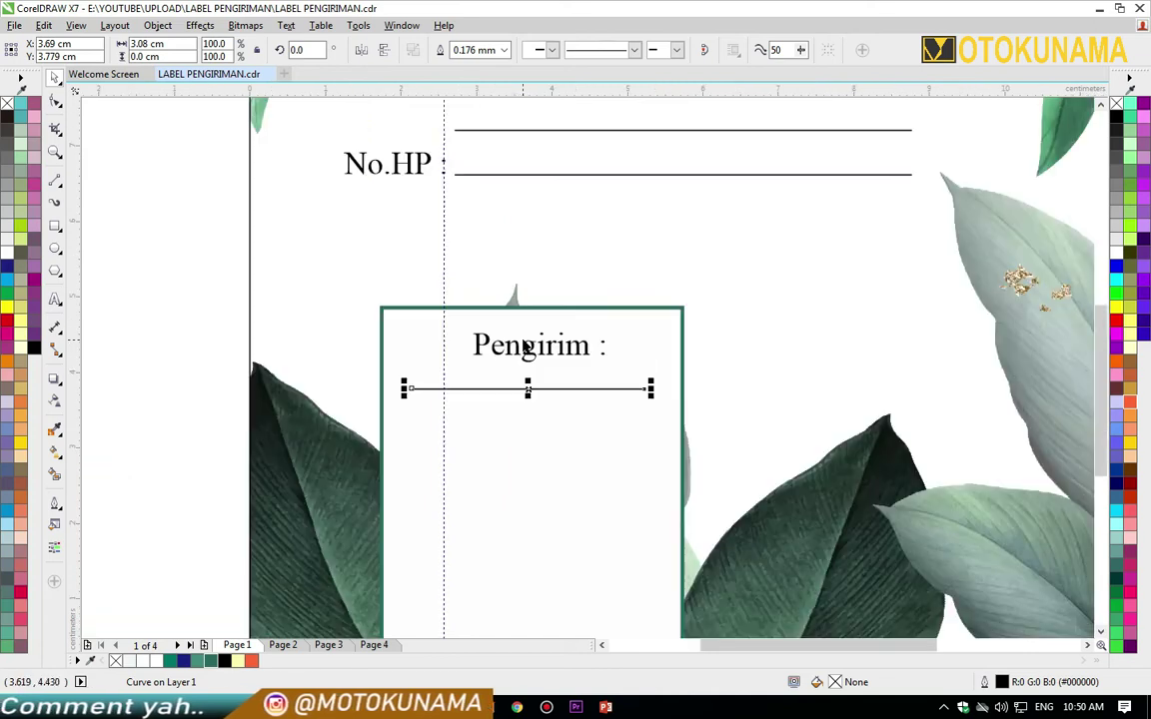
scroll(524, 354, down, 1)
scroll(526, 466, up, 1)
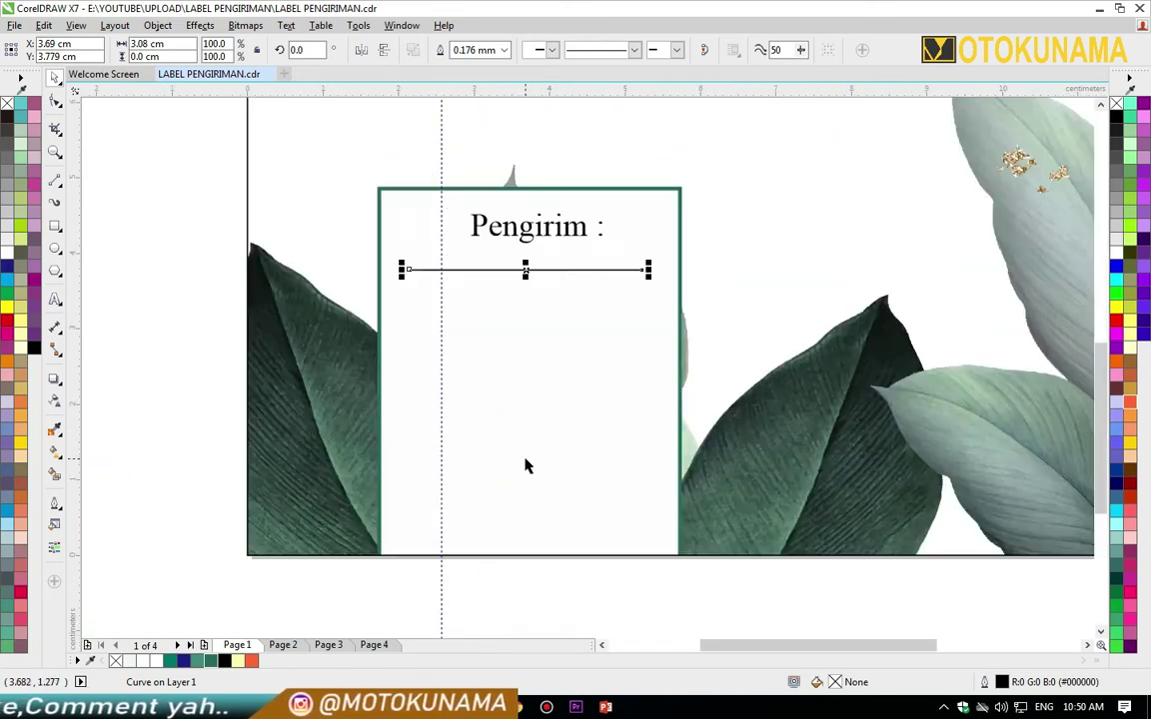
drag(525, 270, 526, 316)
drag(530, 226, 531, 259)
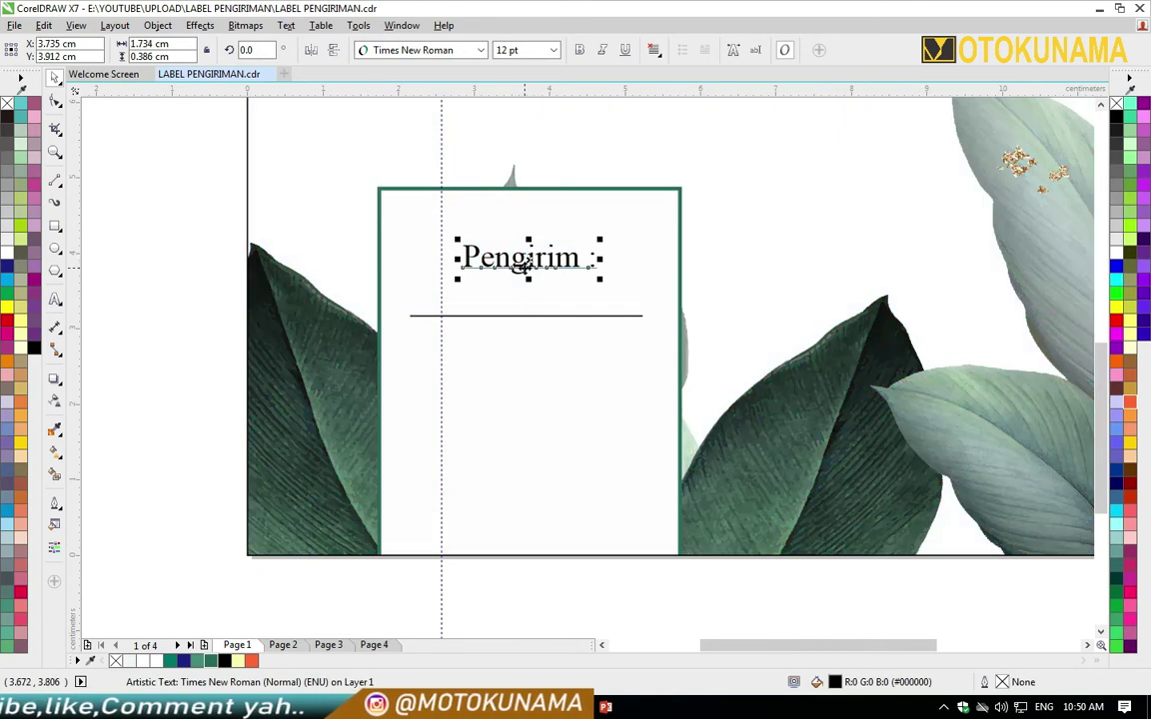
Duplicate the "Pengirim :" text below the fill-in line and change the copy to "No.HP :"
click(525, 261)
drag(526, 272, 506, 368)
click(55, 299)
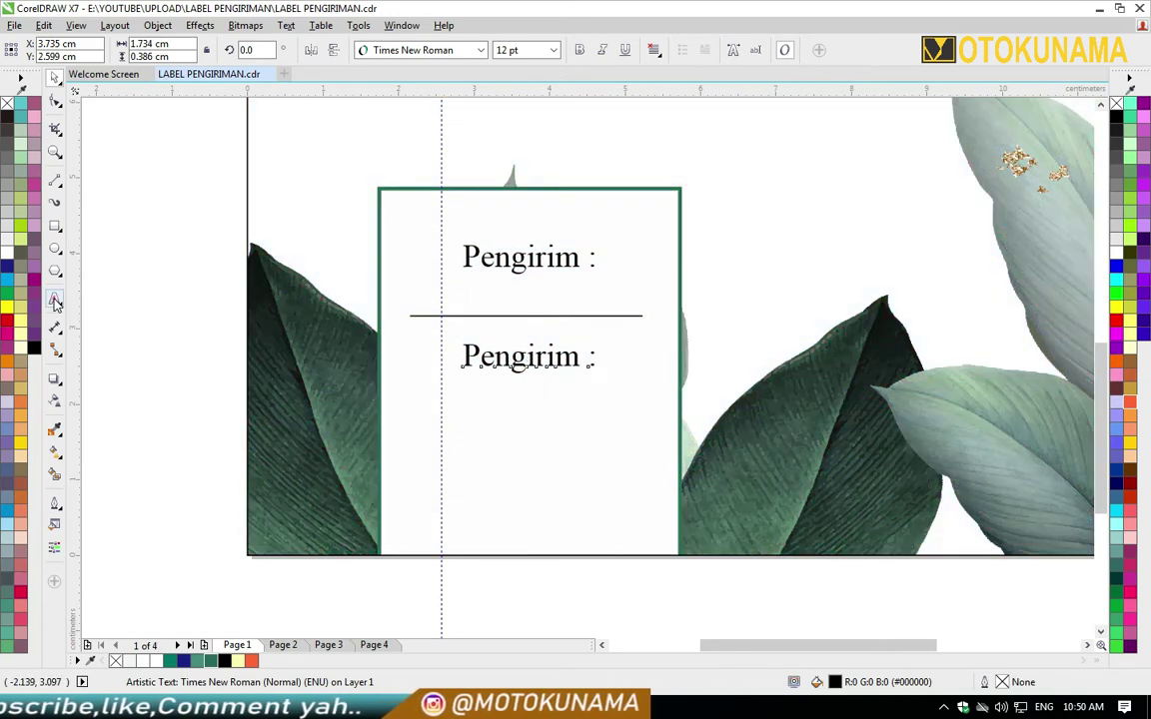
click(575, 366)
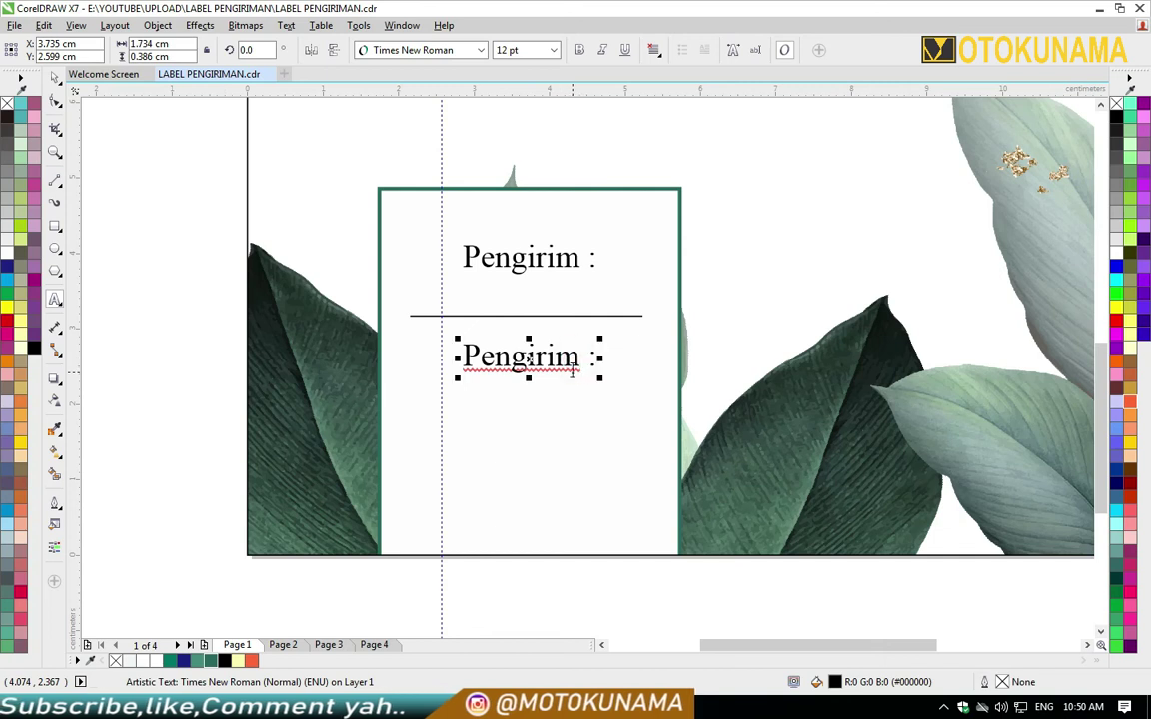
key(BackSpace)
key(BackSpace)
key(BackSpace)
key(BackSpace)
key(BackSpace)
key(BackSpace)
key(BackSpace)
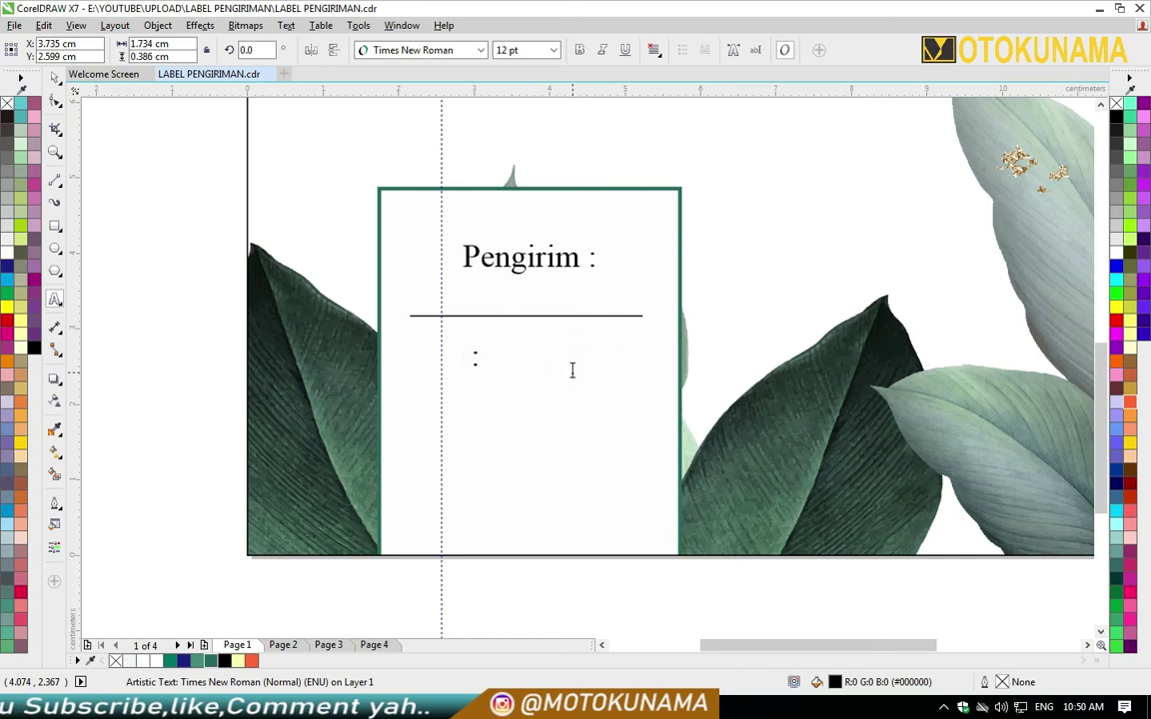
text(No.HP)
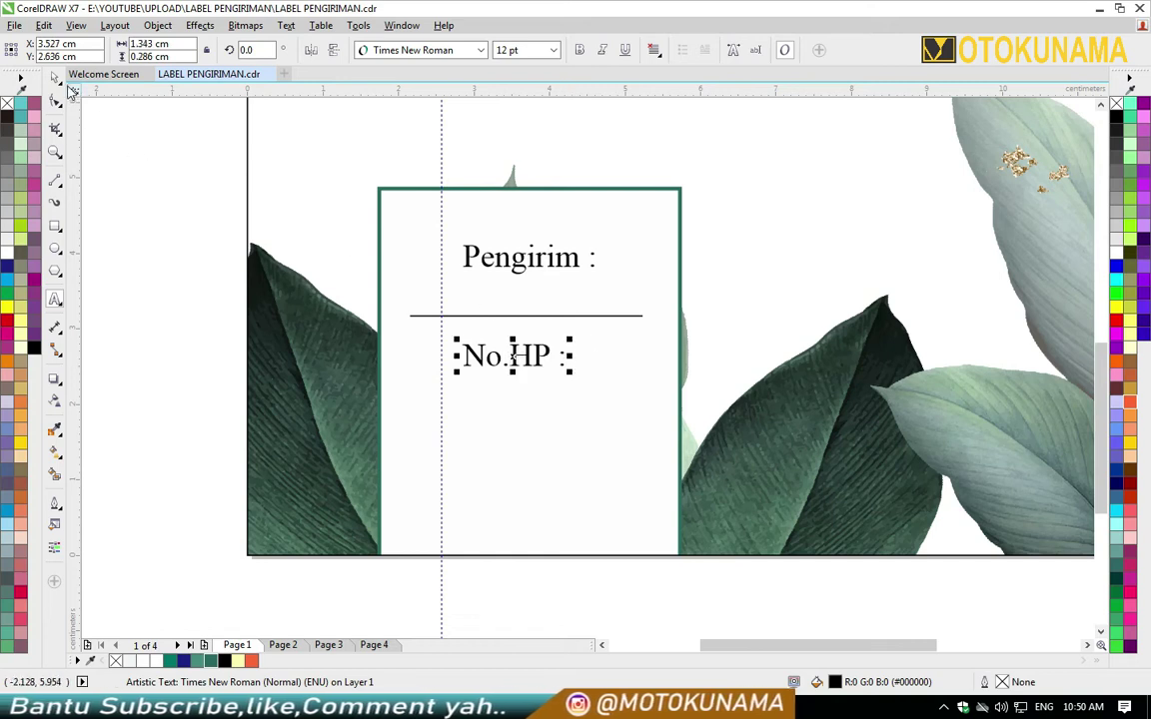
click(56, 80)
click(135, 226)
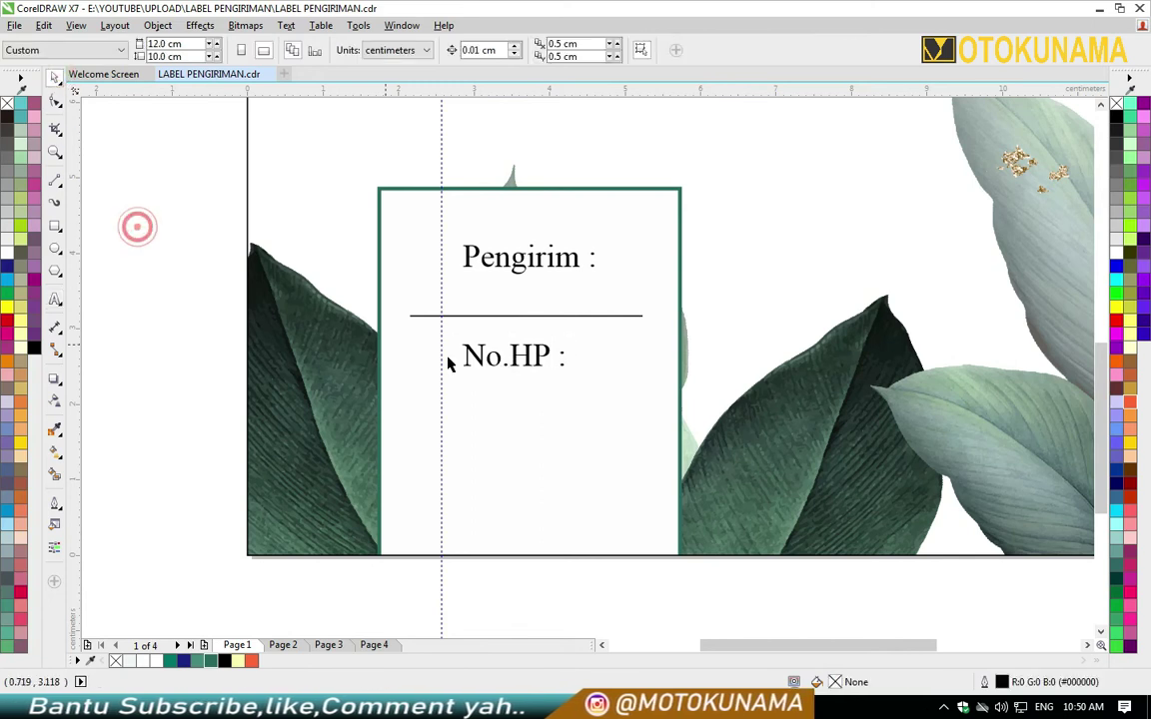
Duplicate the fill-in line straight down to below the "No.HP :" text
click(556, 318)
drag(556, 317, 548, 427)
click(190, 322)
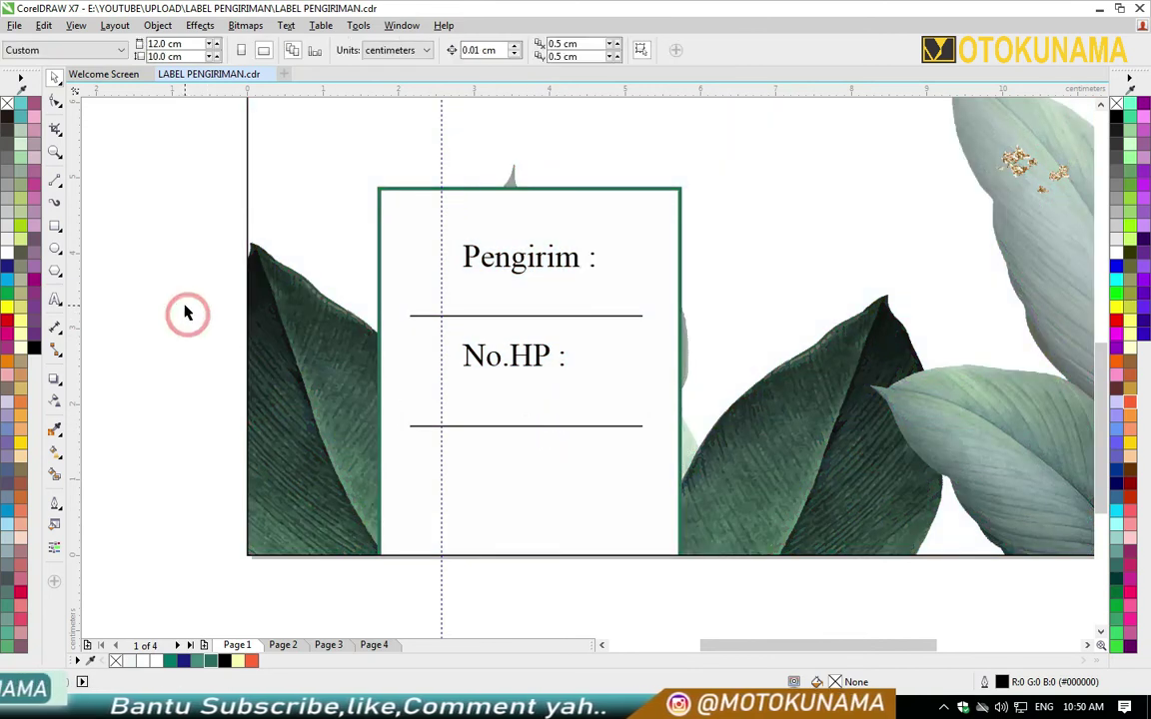
Centre "Pengirim :" and "No.HP :" over their fill-in lines and shift "No.HP :" and the upper line down for even spacing
scroll(539, 418, up, 2)
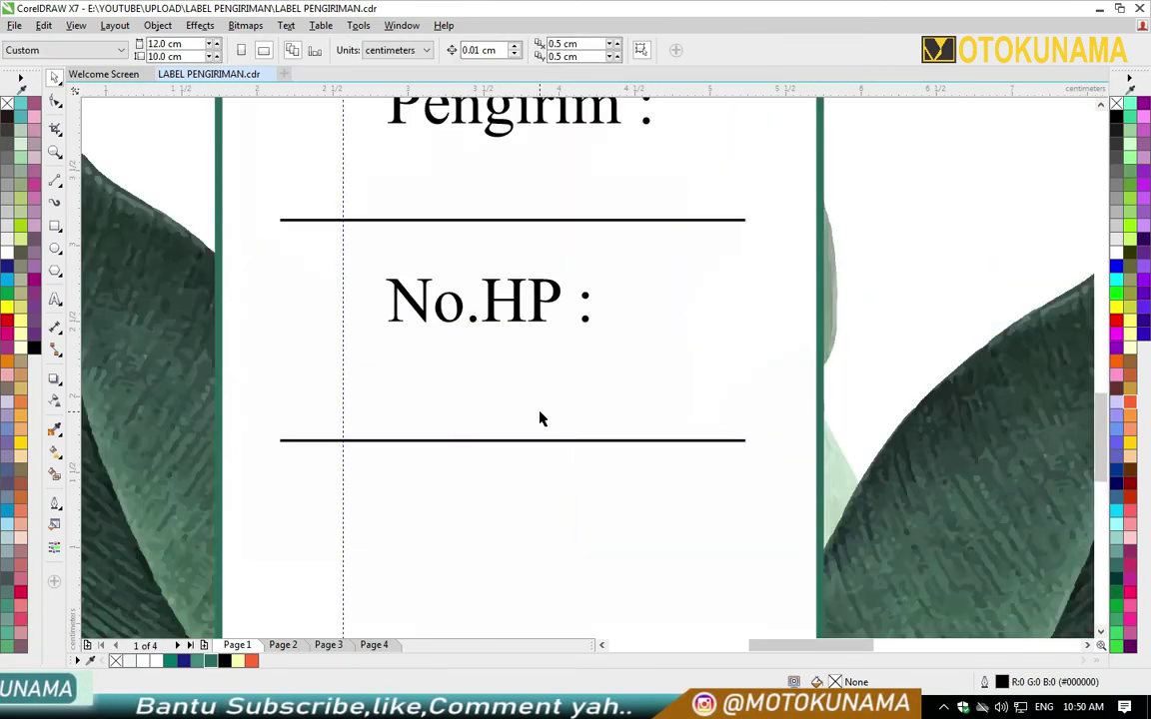
scroll(521, 403, down, 3)
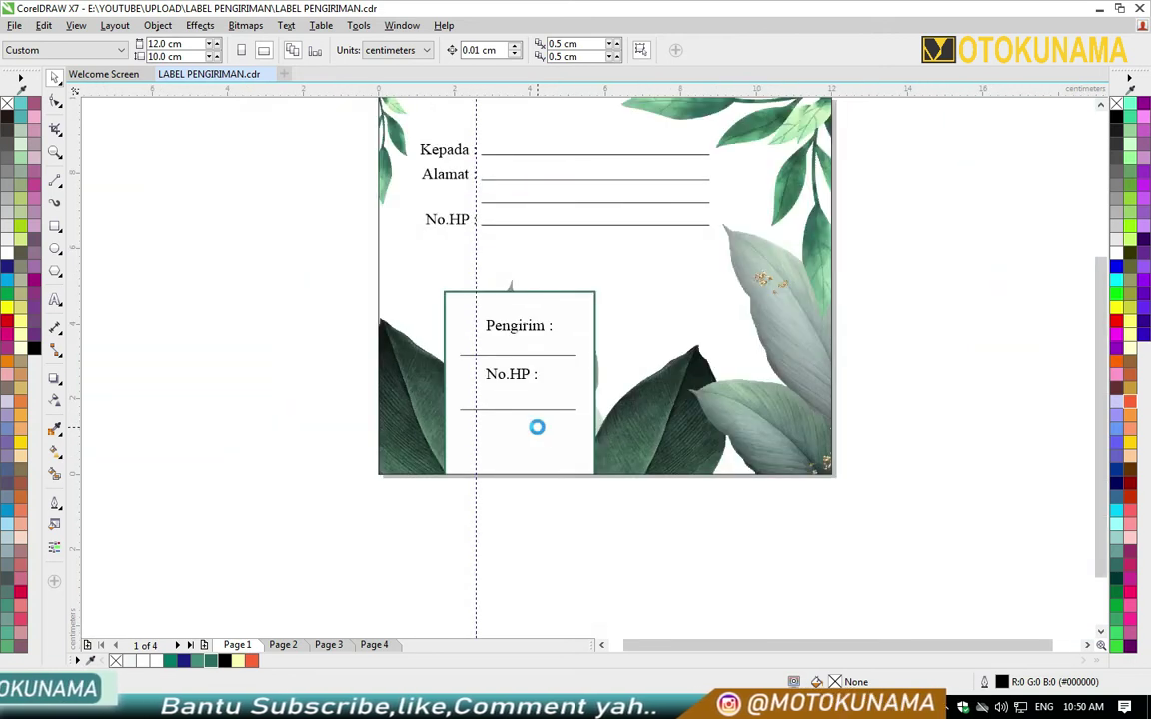
scroll(527, 402, up, 2)
drag(503, 330, 527, 420)
click(517, 389)
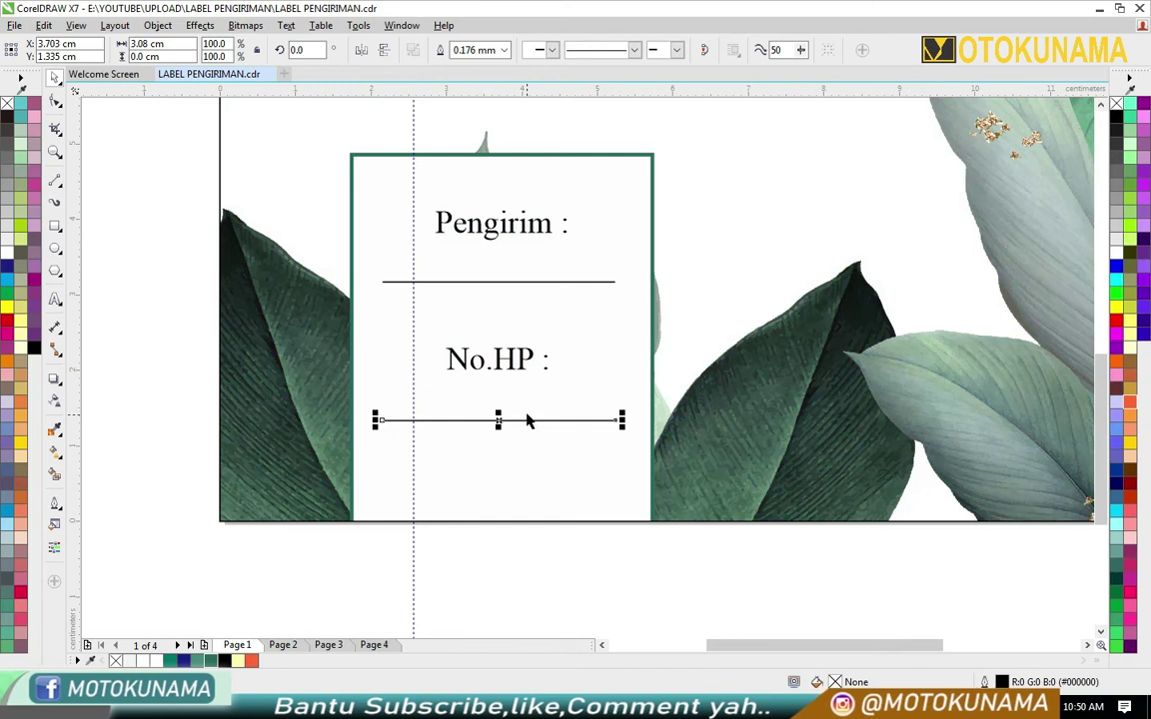
click(518, 289)
click(517, 285)
drag(501, 283, 499, 296)
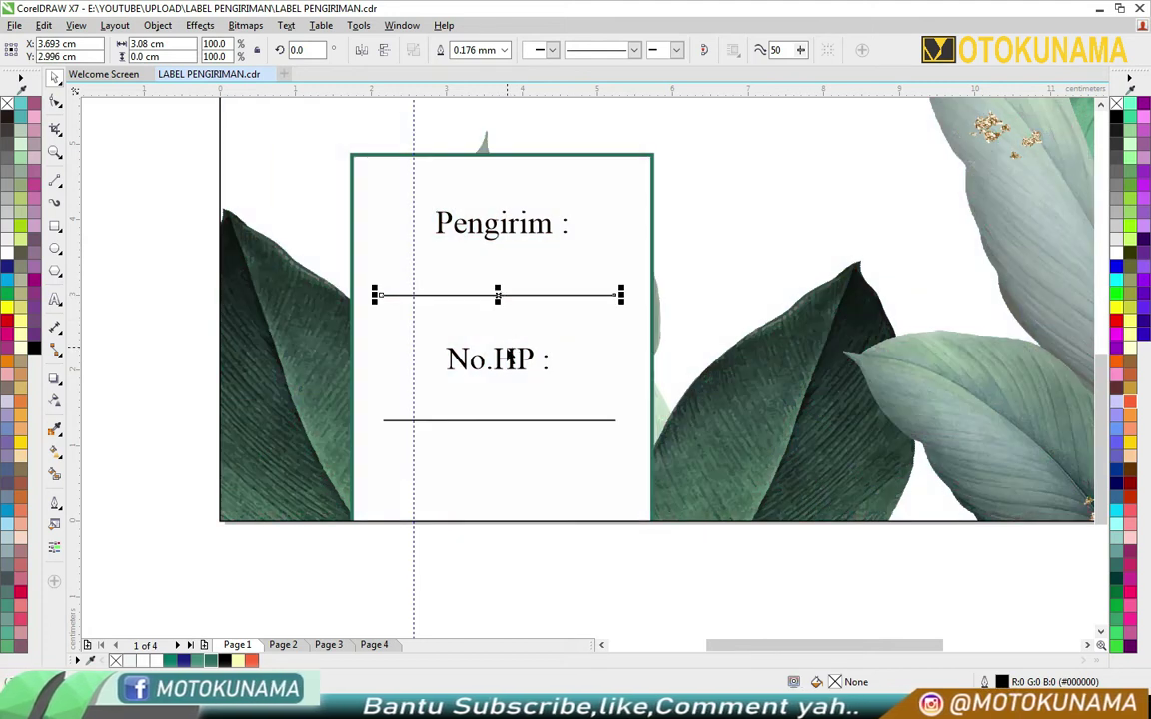
click(322, 239)
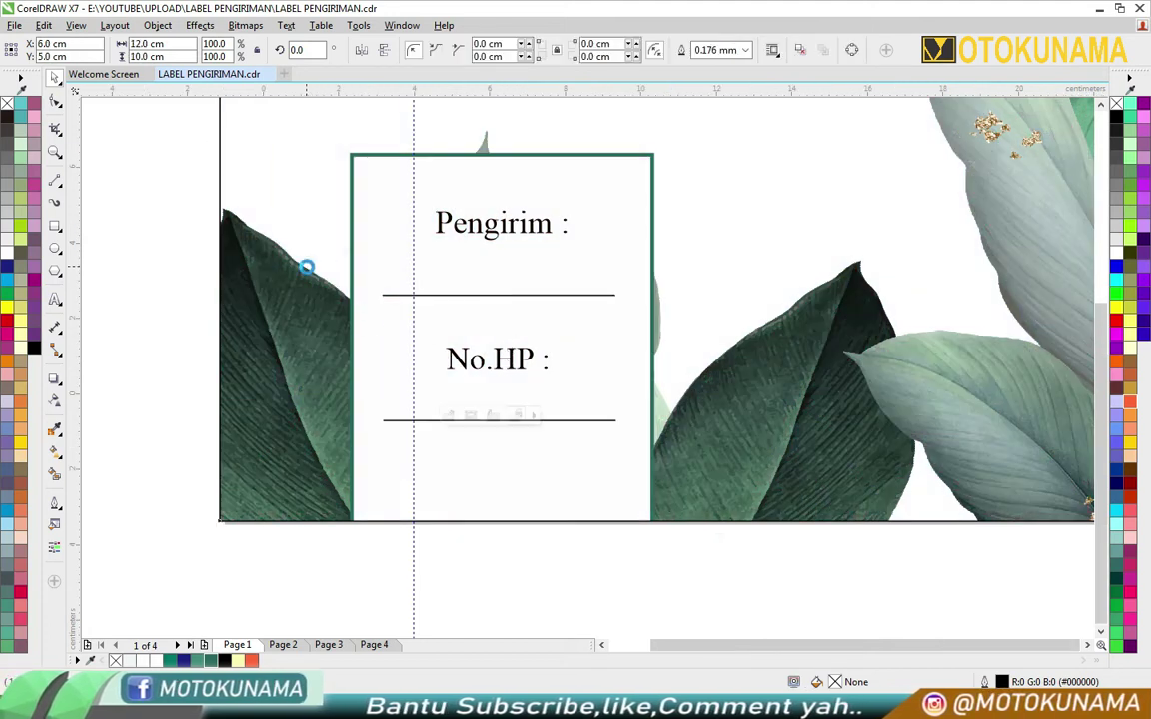
scroll(303, 265, down, 2)
click(408, 544)
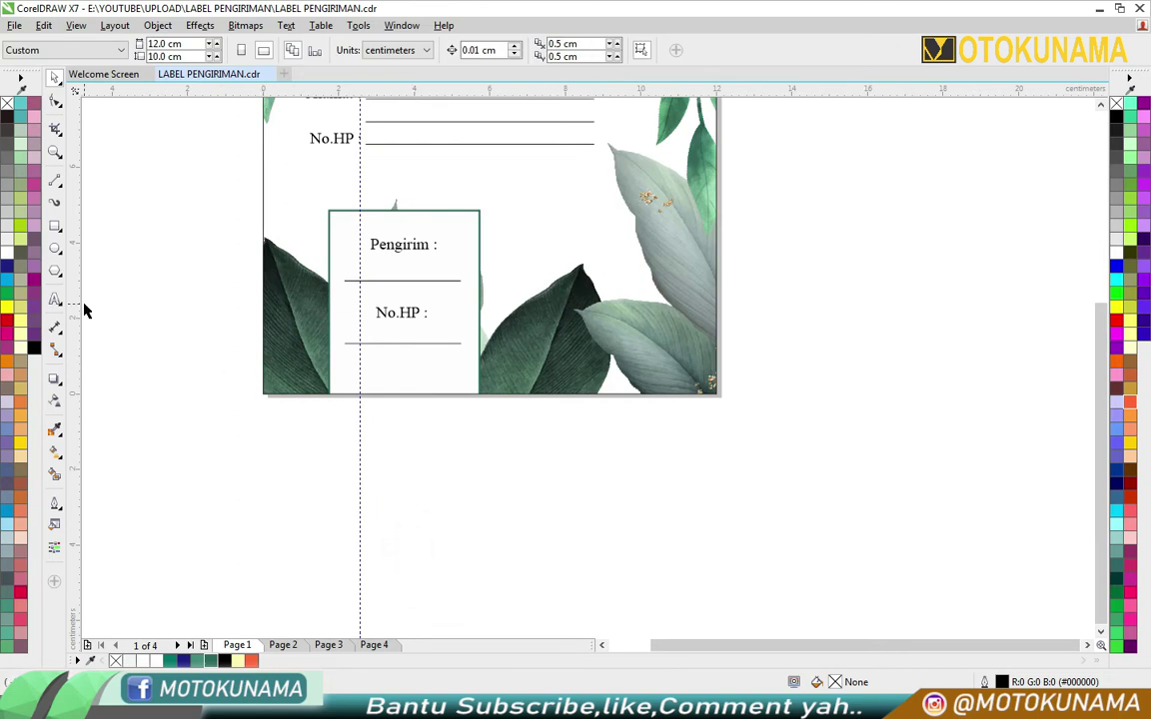
Draw a rectangle about 5.29 × 2.65 cm over the leaves beside the sender panel and fill it with white
click(55, 227)
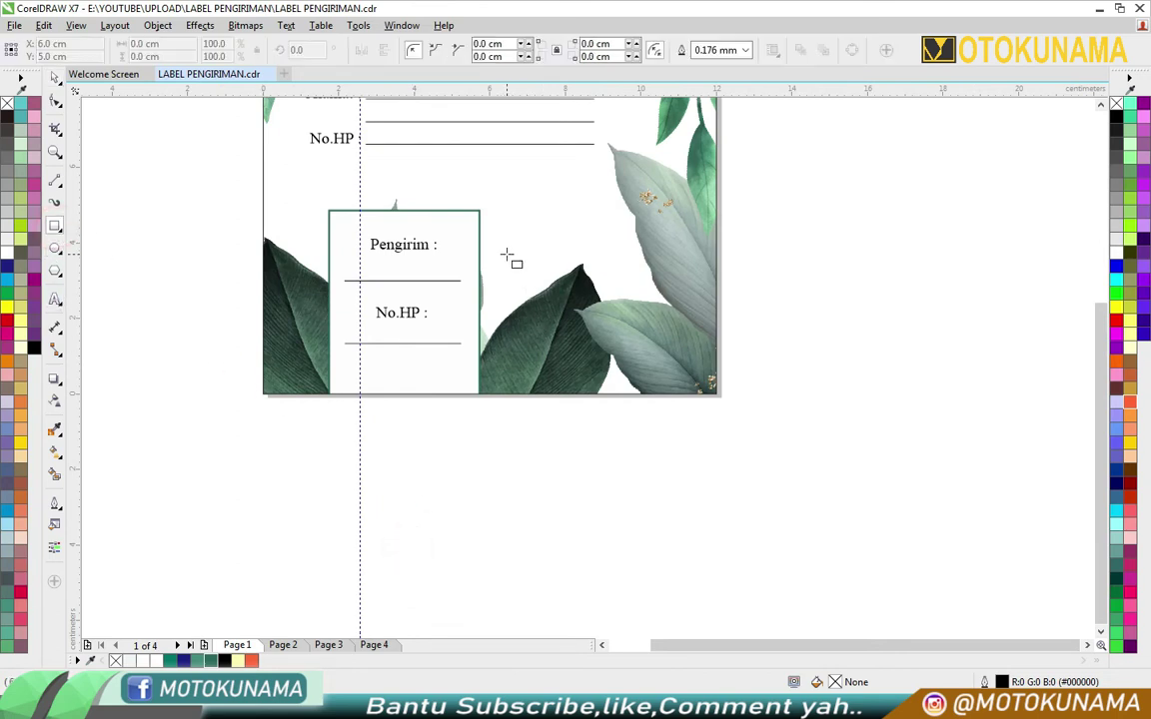
drag(499, 246, 700, 339)
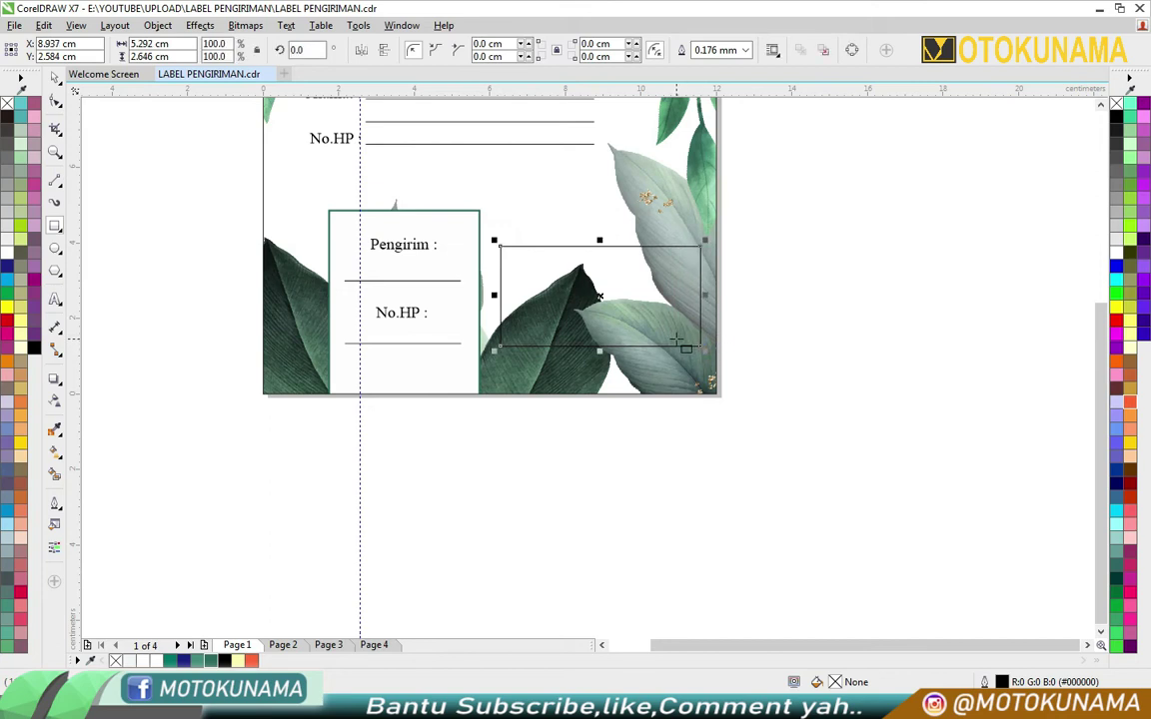
click(6, 256)
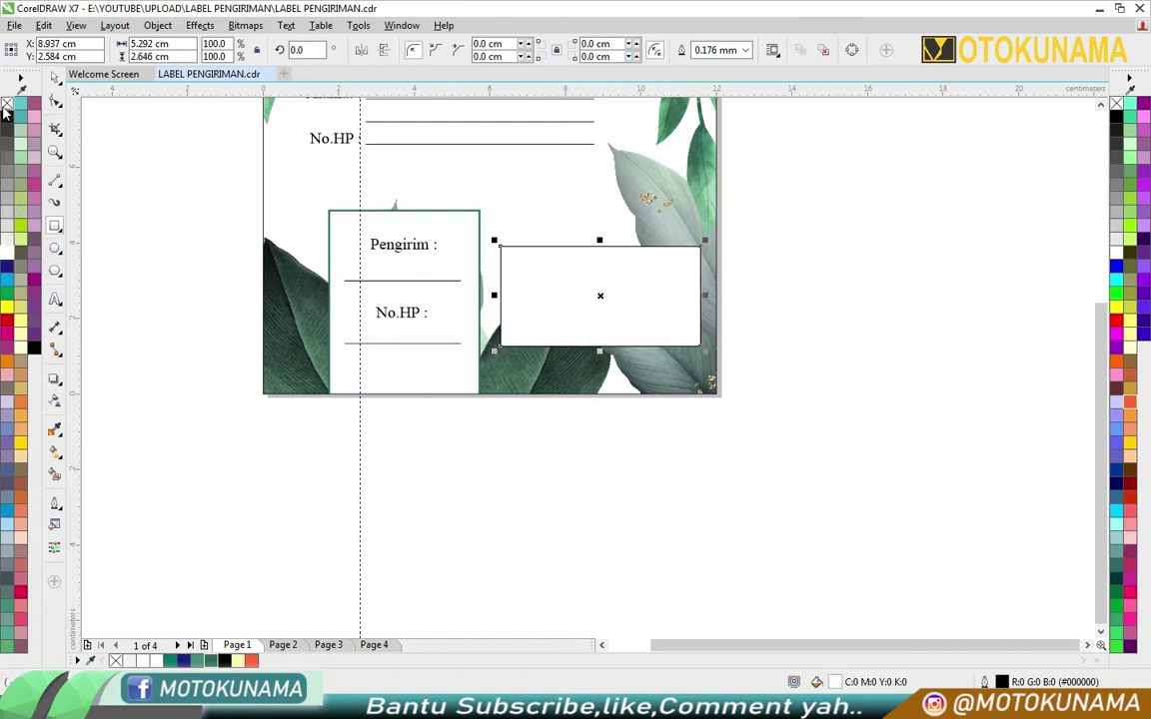
Give the new white rectangle a dark green outline (C84 M51 Y67 K8) with a width of 0.5 mm
right_click(211, 662)
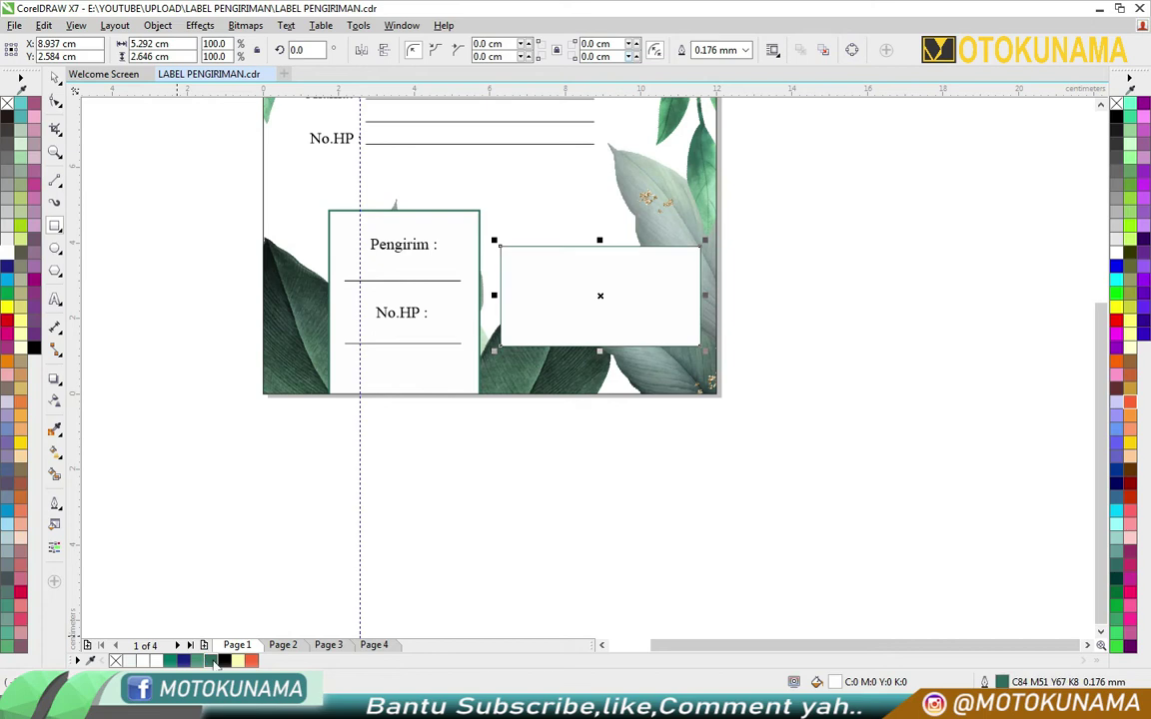
click(744, 50)
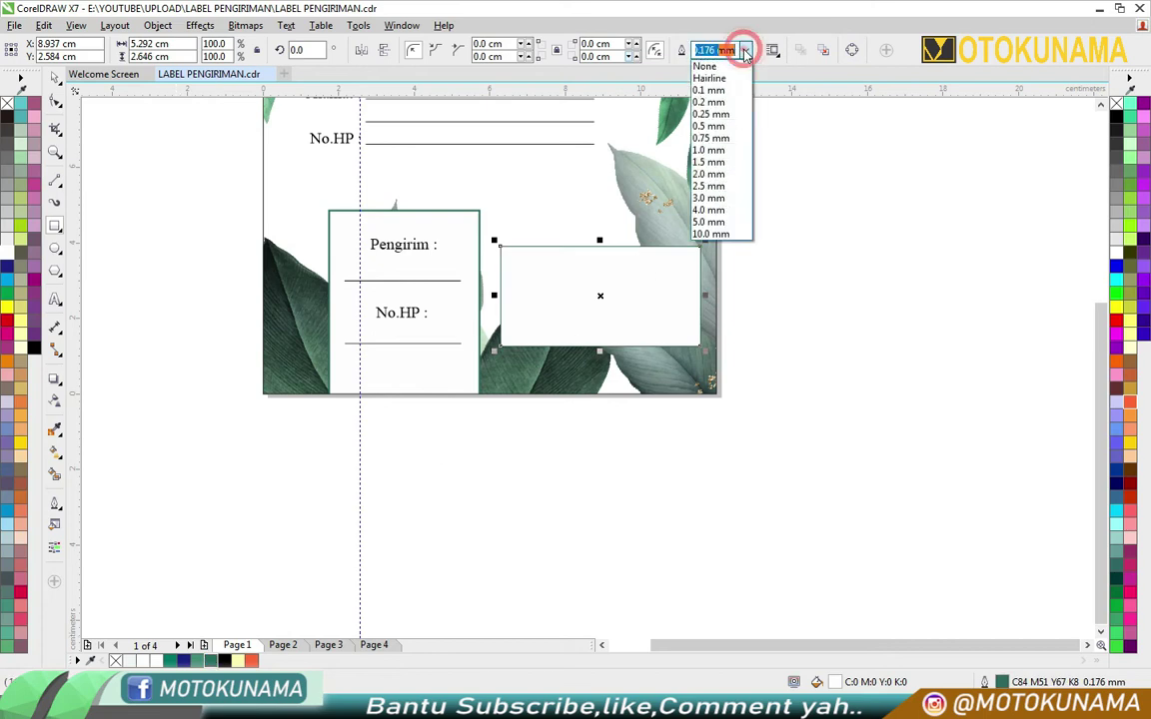
click(737, 126)
click(56, 78)
Move the green-outlined white box closer to the label's lower edge and stretch it upward to about 3.25 cm high
scroll(663, 303, down, 2)
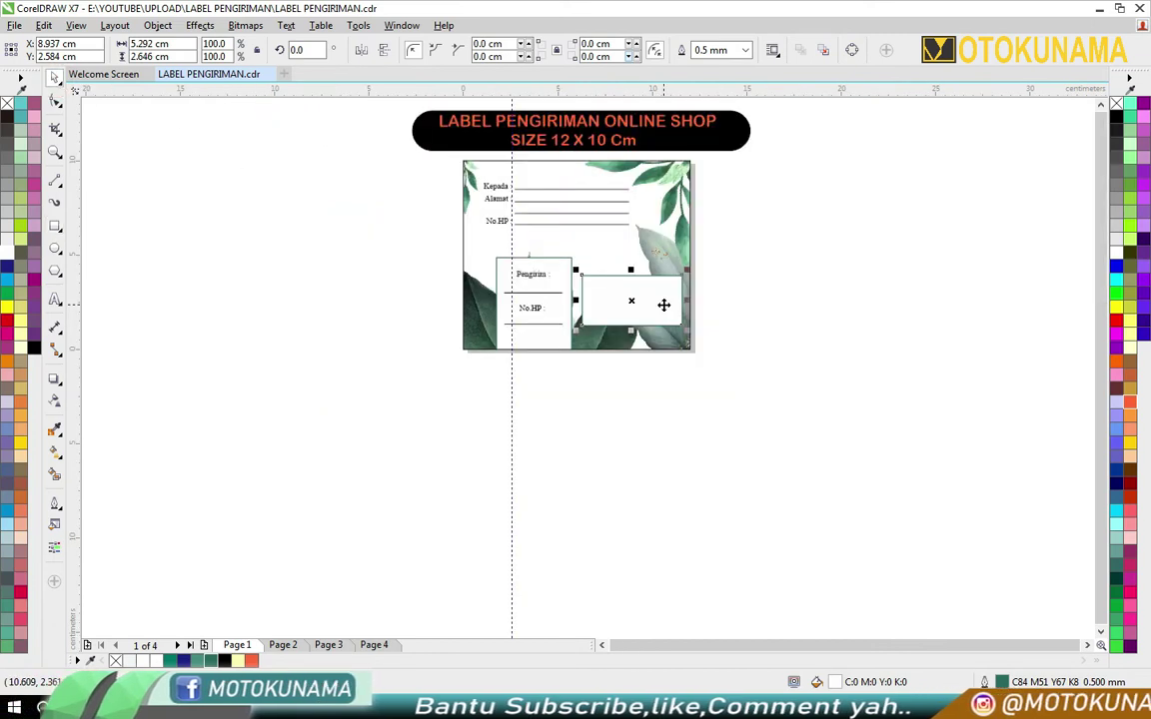
scroll(654, 294, up, 2)
scroll(653, 291, up, 2)
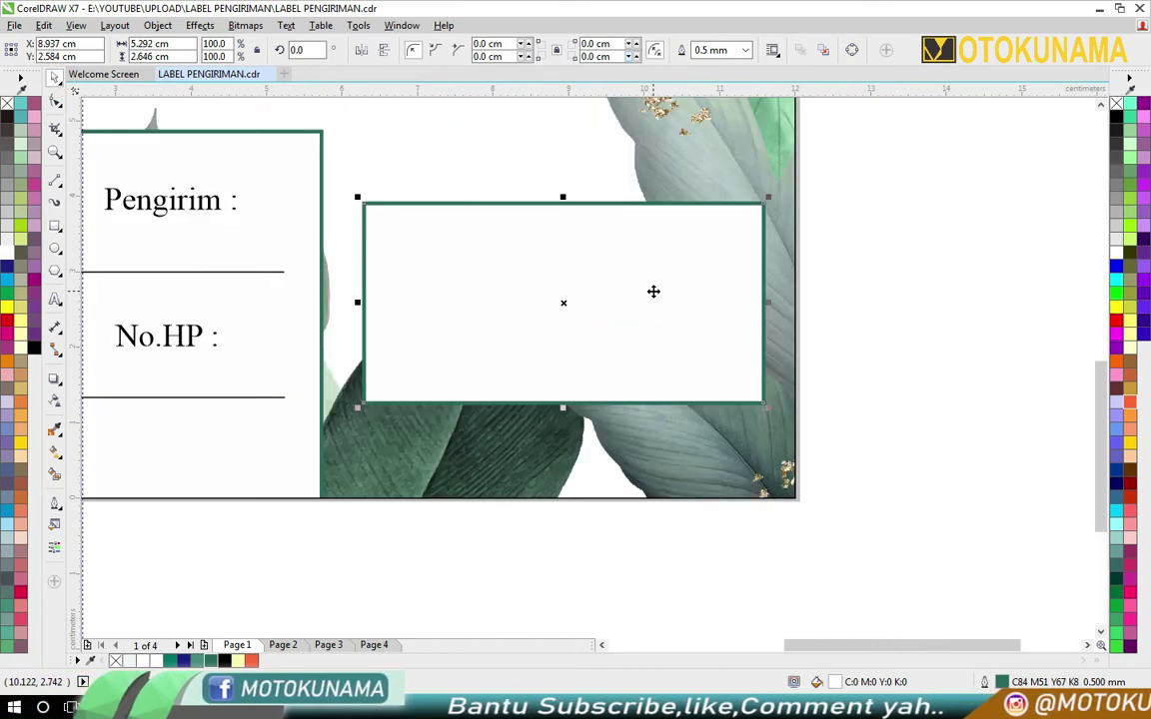
drag(653, 290, 649, 347)
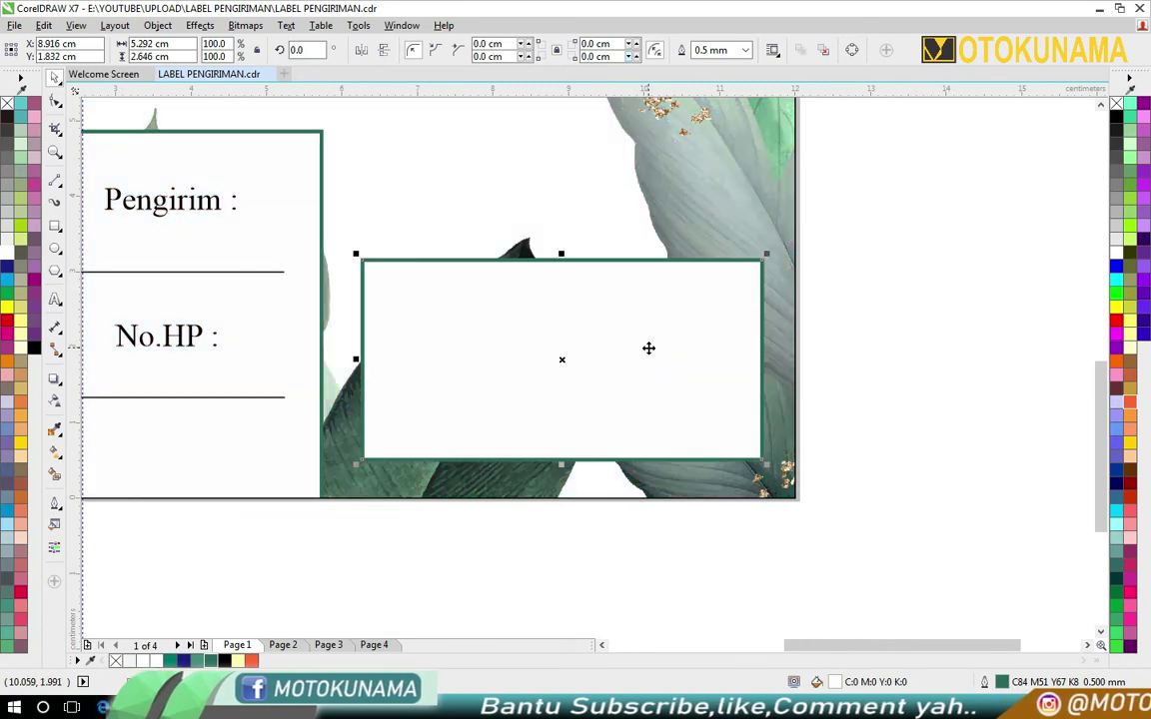
drag(562, 251, 563, 208)
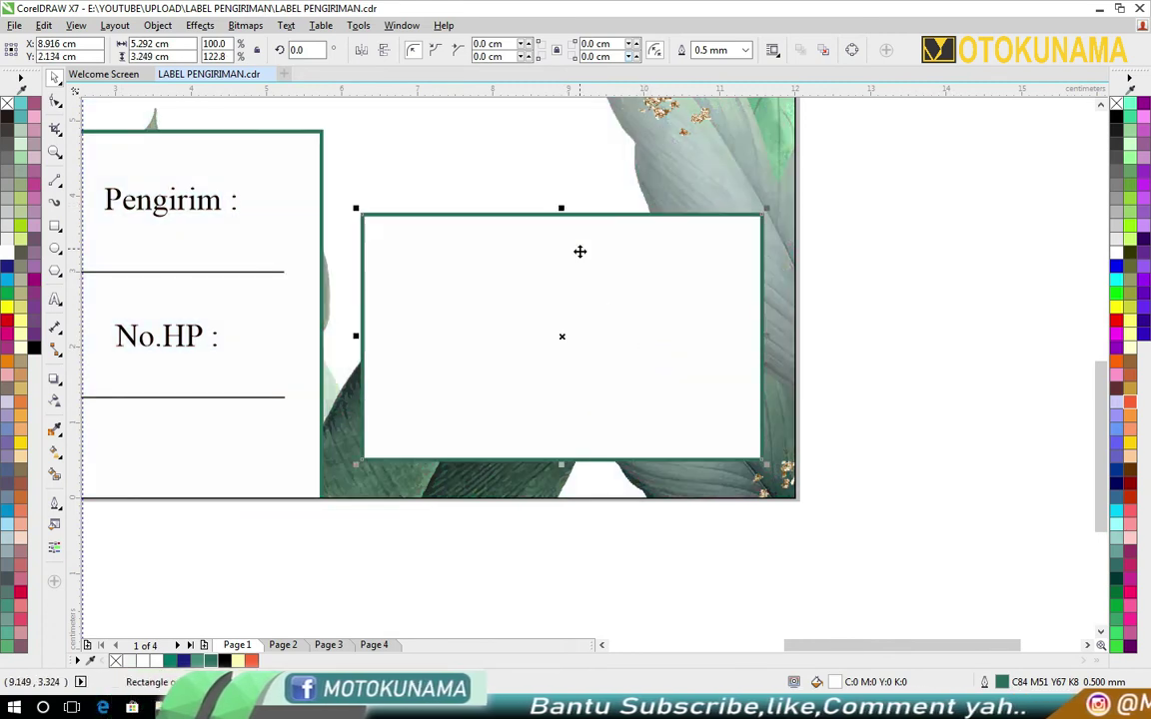
Duplicate the "Pengirim :" text straight across above the white box and change the copy to "Ekspedisi"
click(197, 196)
click(204, 200)
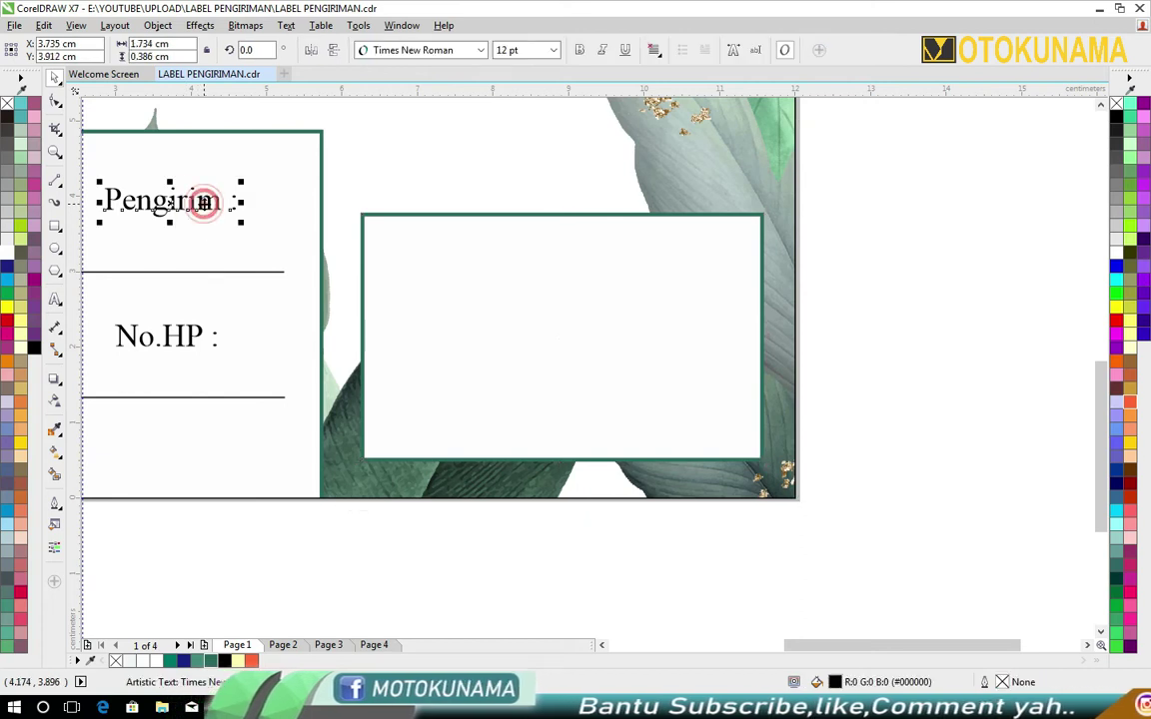
drag(204, 199, 633, 244)
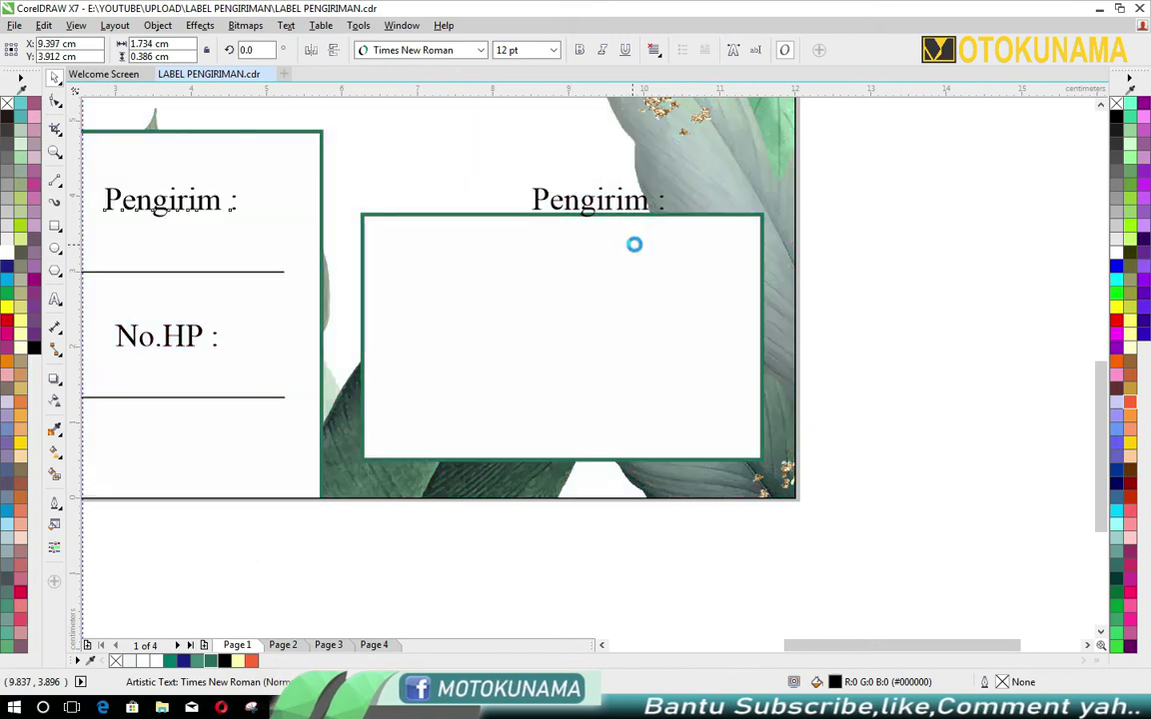
click(55, 302)
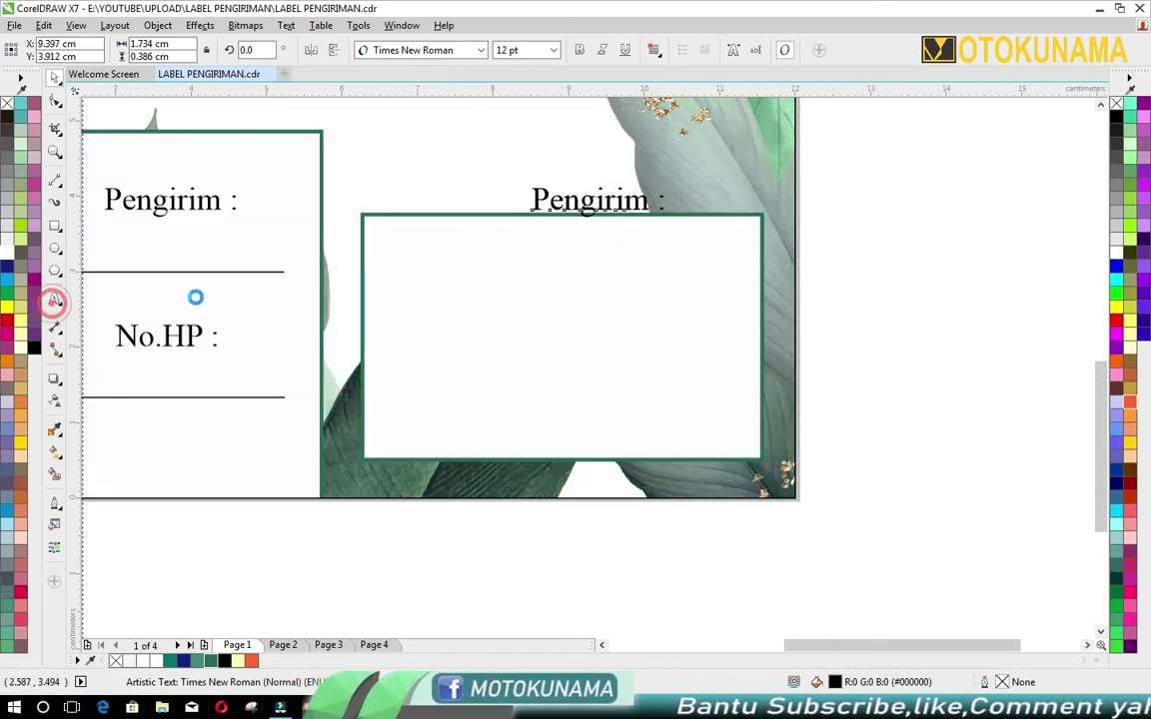
click(662, 202)
key(BackSpace)
key(BackSpace)
key(BackSpace)
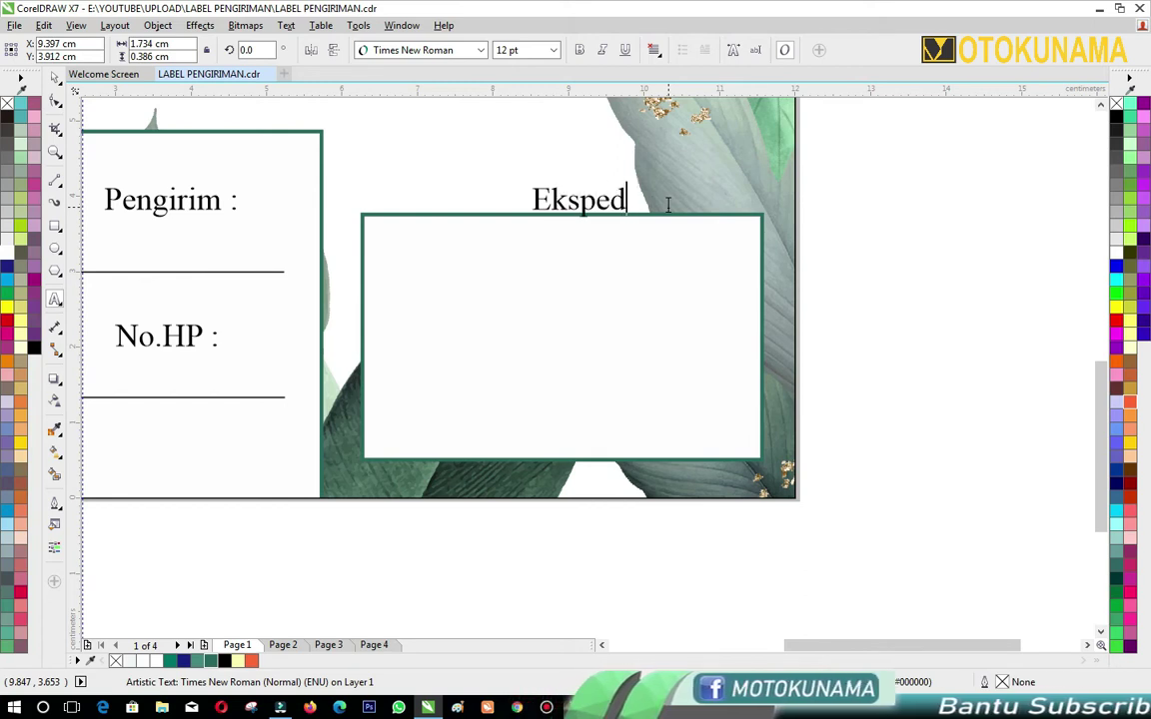
click(668, 204)
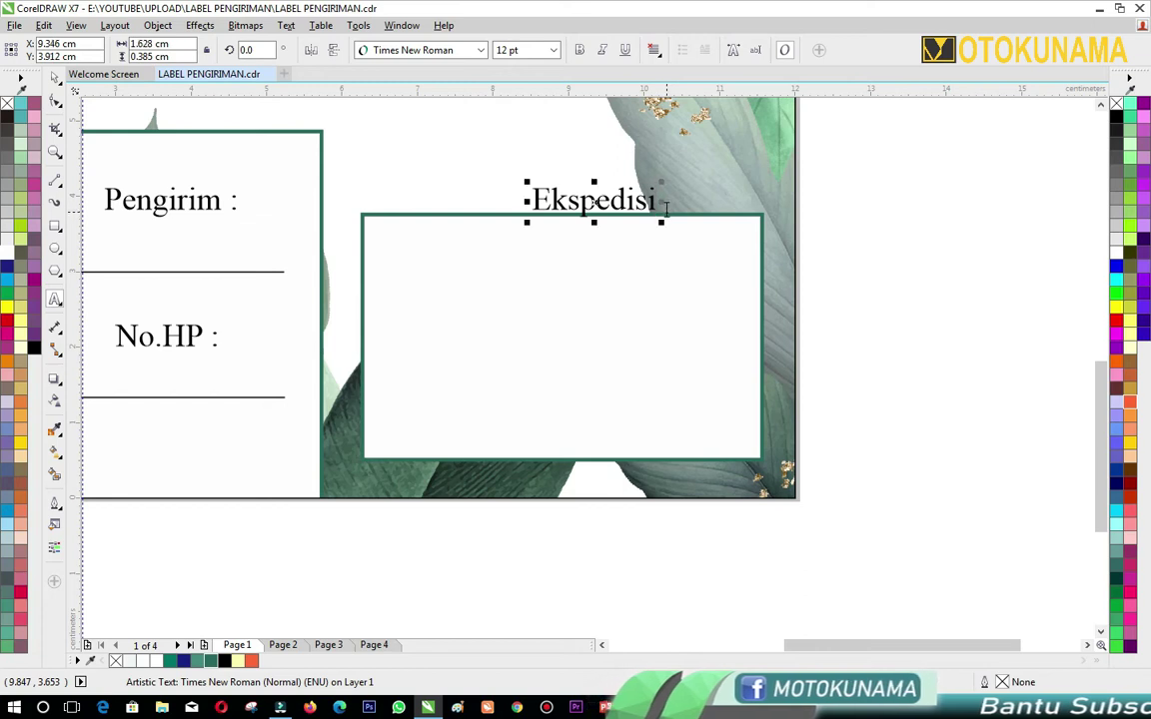
Change the font of the "Ekspedisi" text to Smile of the Ocean
click(594, 201)
double_click(593, 202)
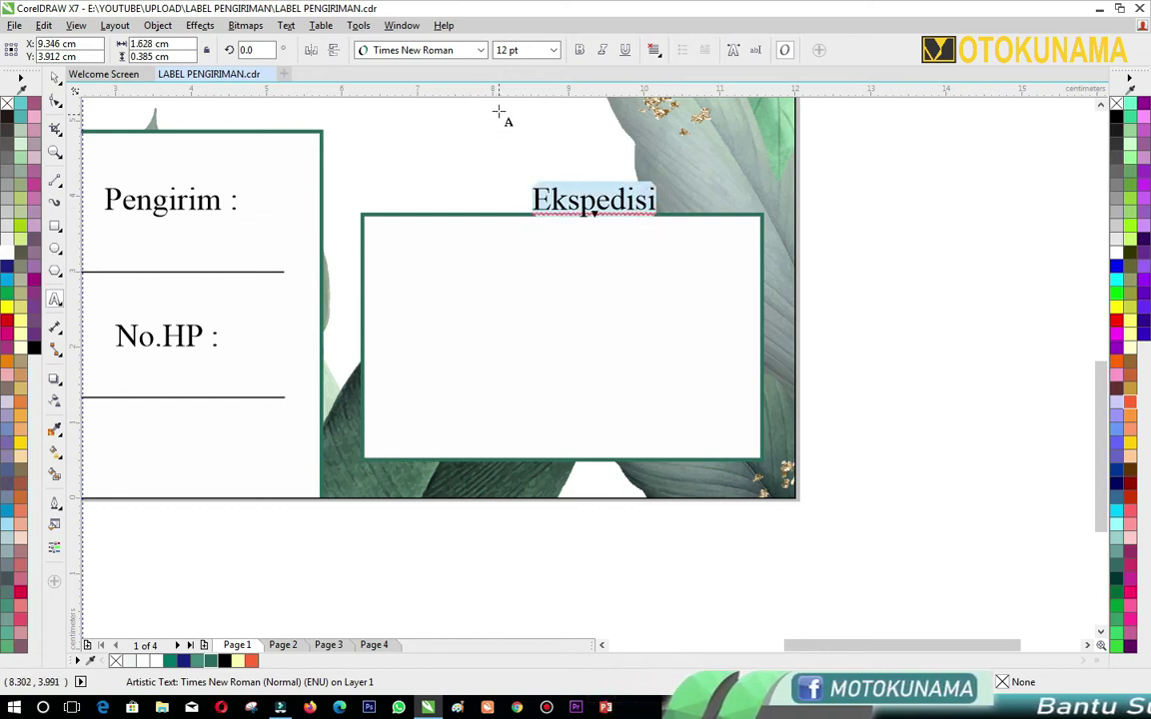
scroll(655, 235, up, 2)
drag(857, 641, 831, 631)
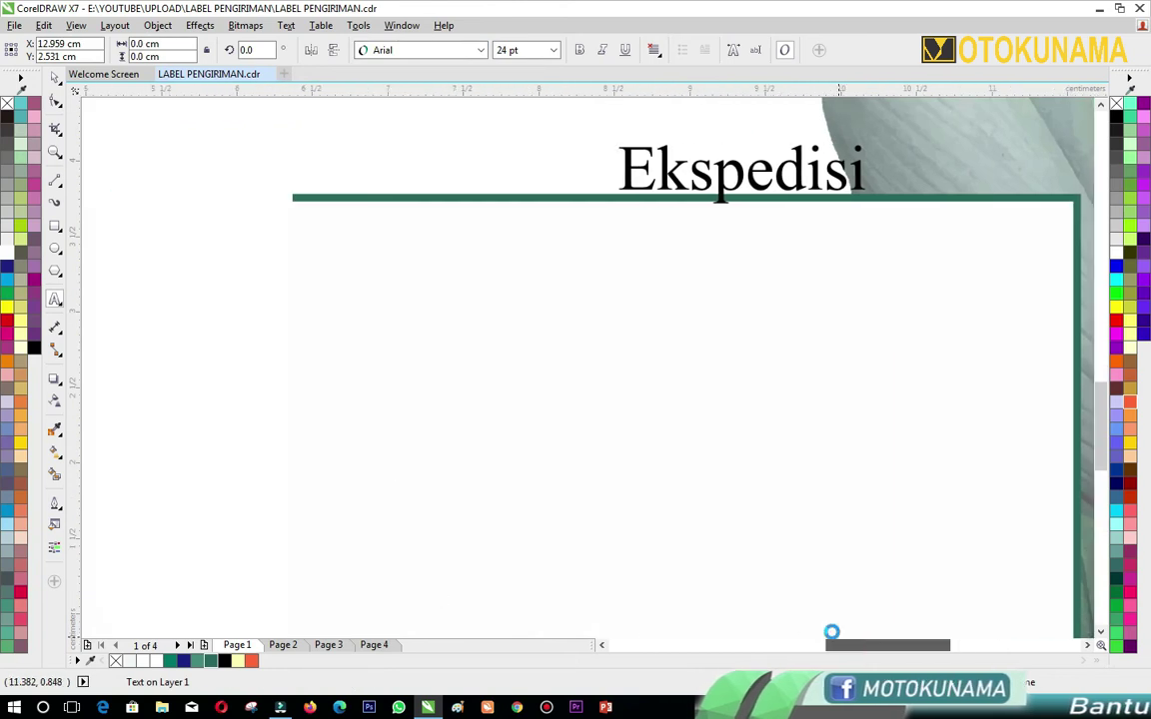
click(642, 168)
double_click(747, 164)
click(478, 51)
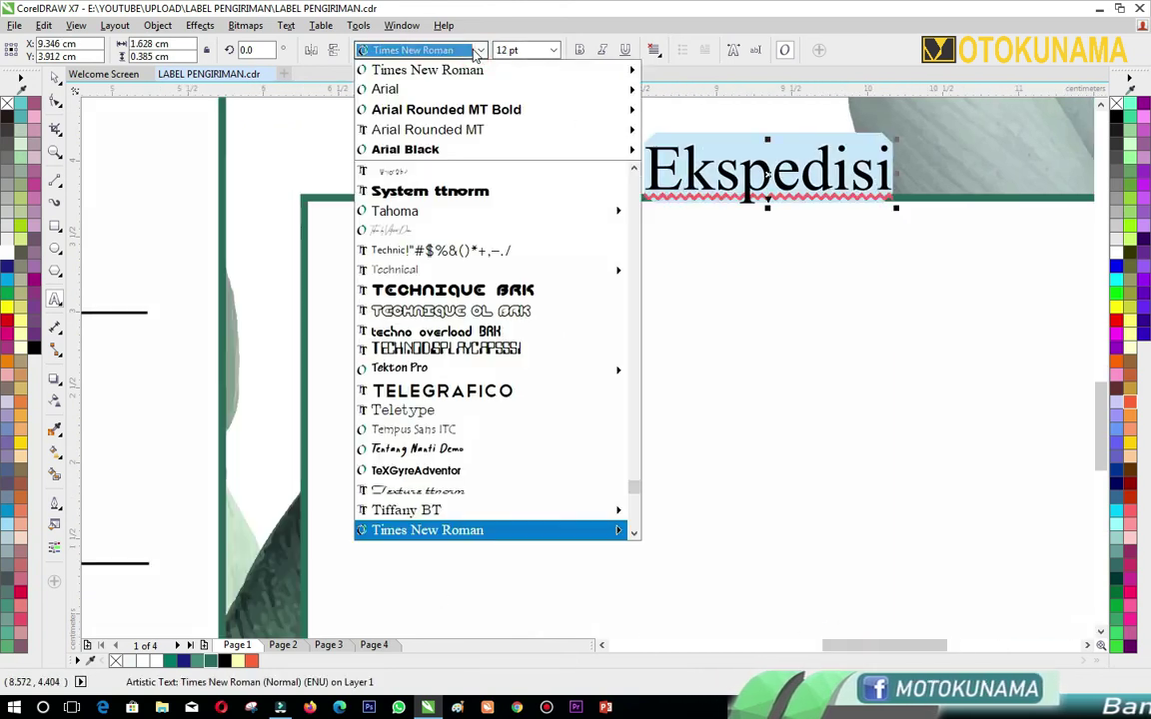
scroll(476, 249, up, 20)
scroll(476, 249, up, 20)
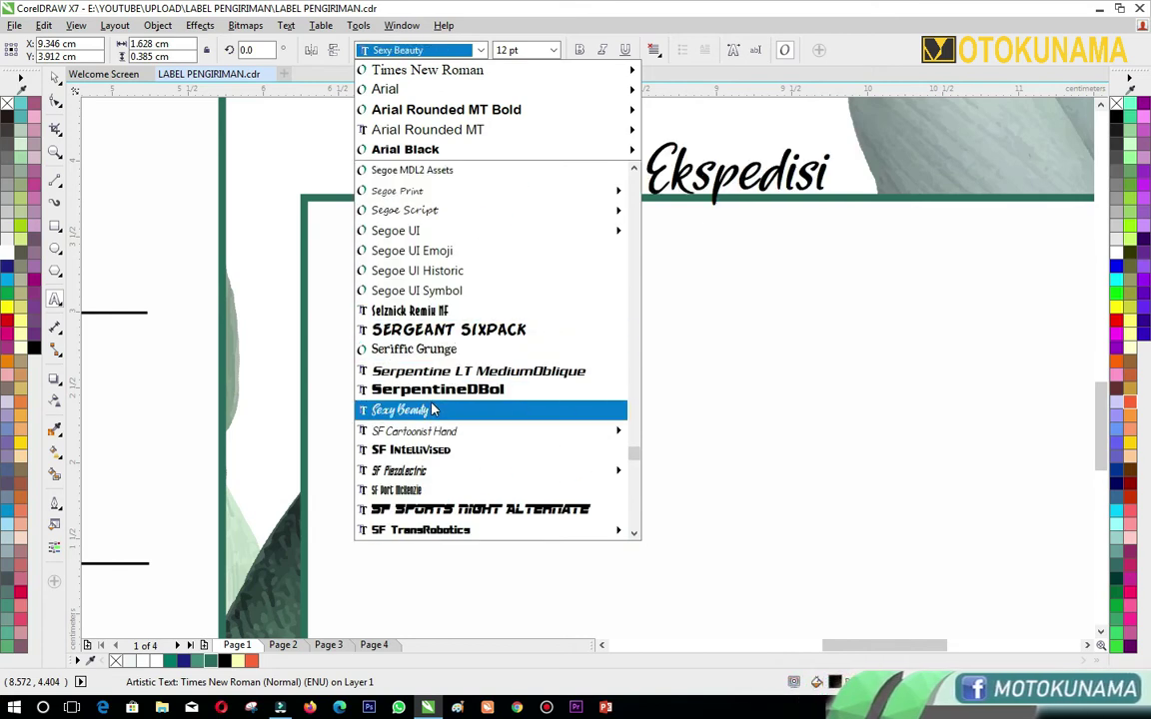
scroll(432, 410, down, 6)
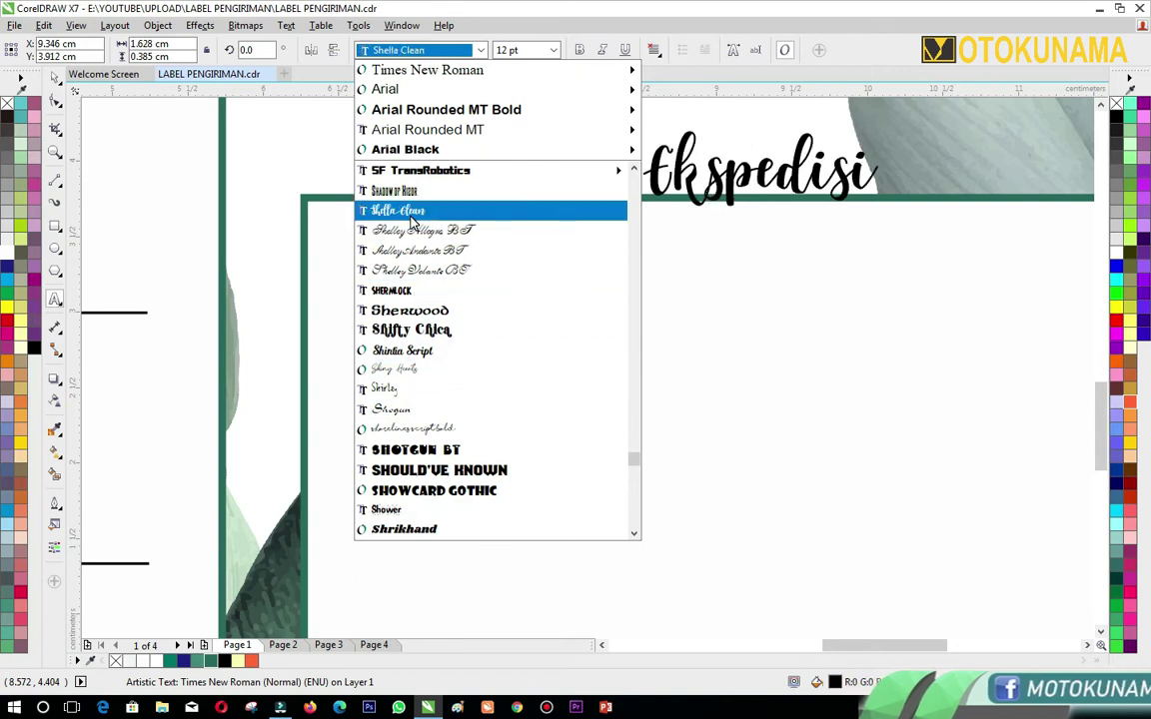
scroll(423, 409, down, 6)
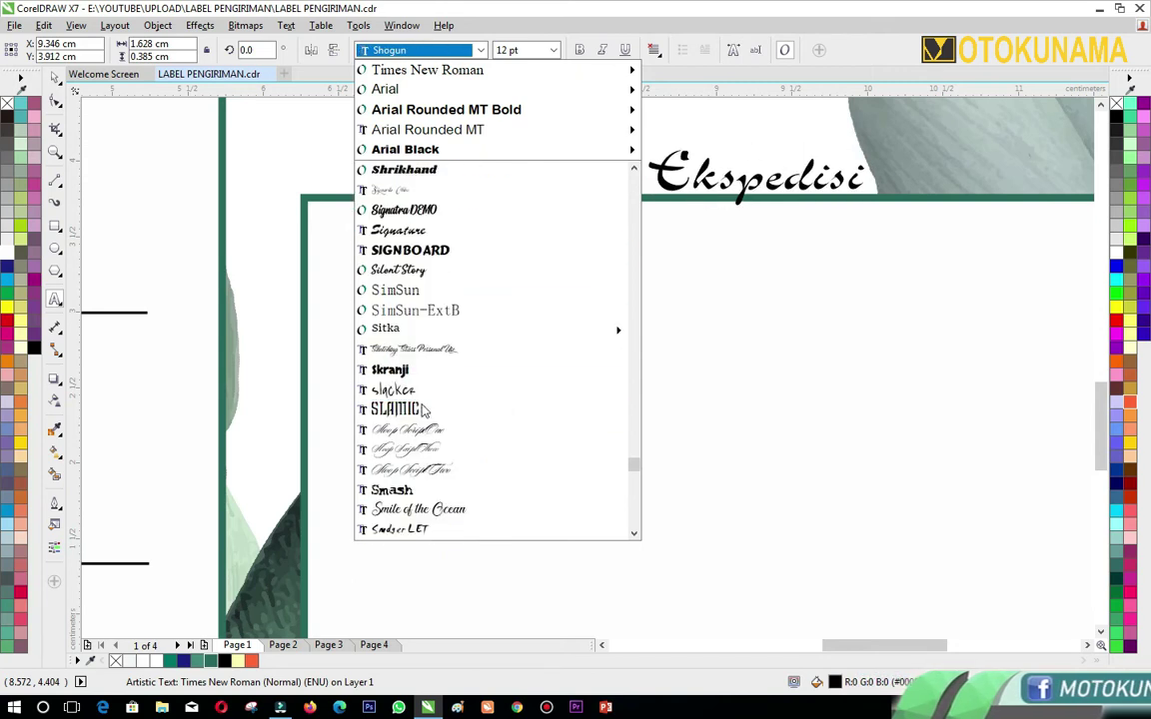
click(424, 511)
Enlarge the "Ekspedisi" text to about 31.76 pt and place it just above the middle of the white box
drag(794, 144, 876, 113)
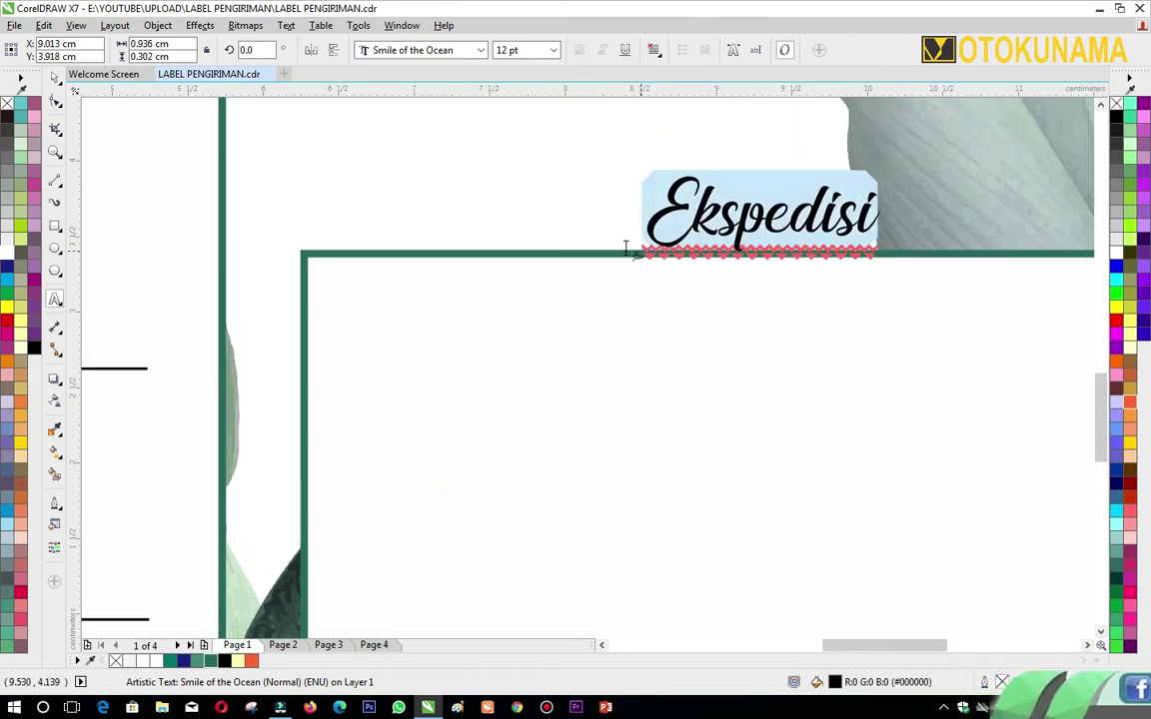
scroll(627, 247, down, 3)
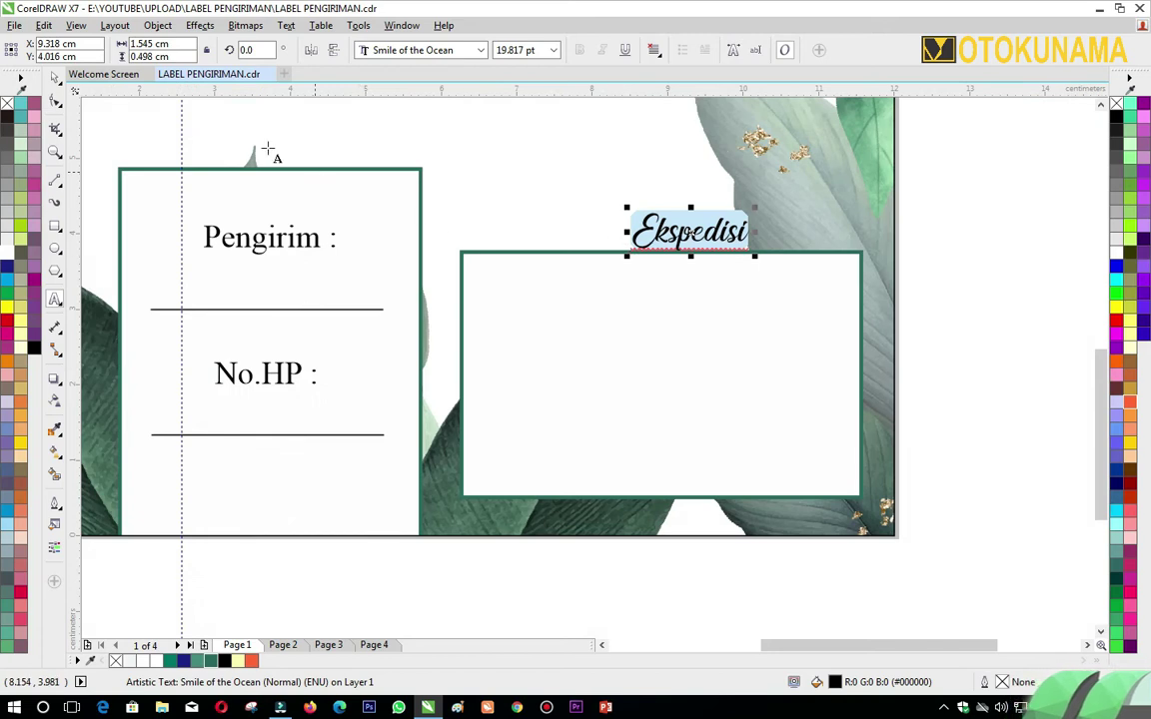
click(55, 78)
drag(688, 232, 646, 210)
drag(709, 184, 784, 160)
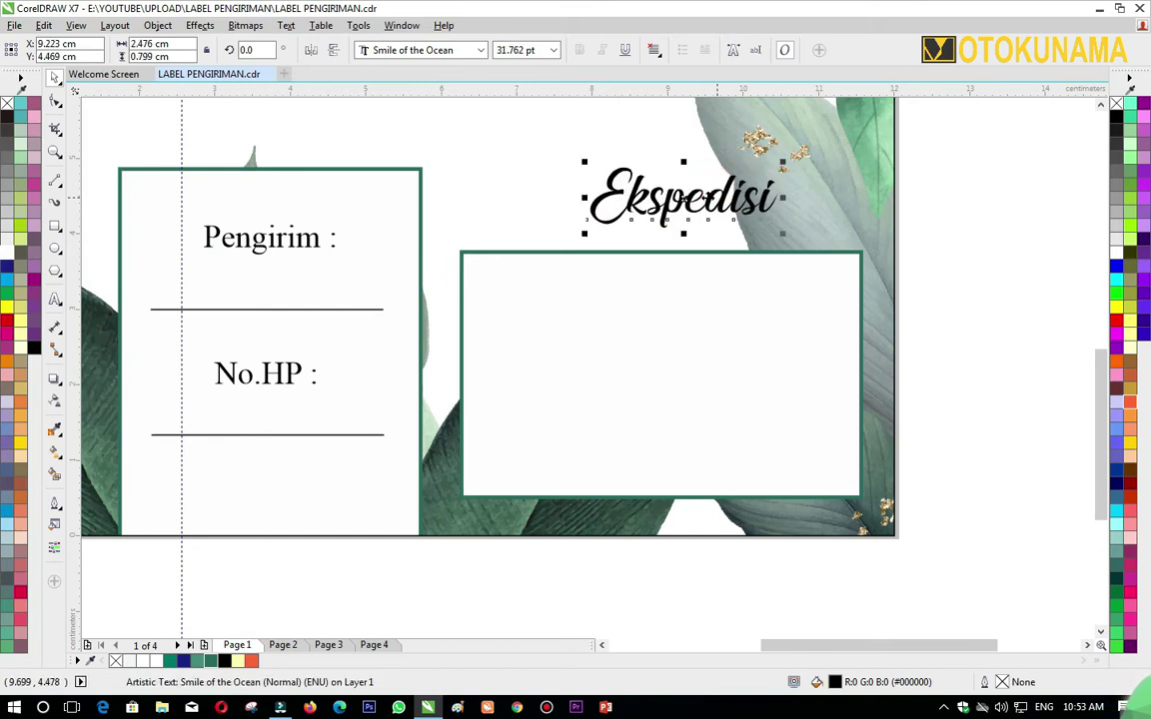
mouse_move(676, 198)
mouse_down()
mouse_move(596, 196)
mouse_move(660, 212)
mouse_up()
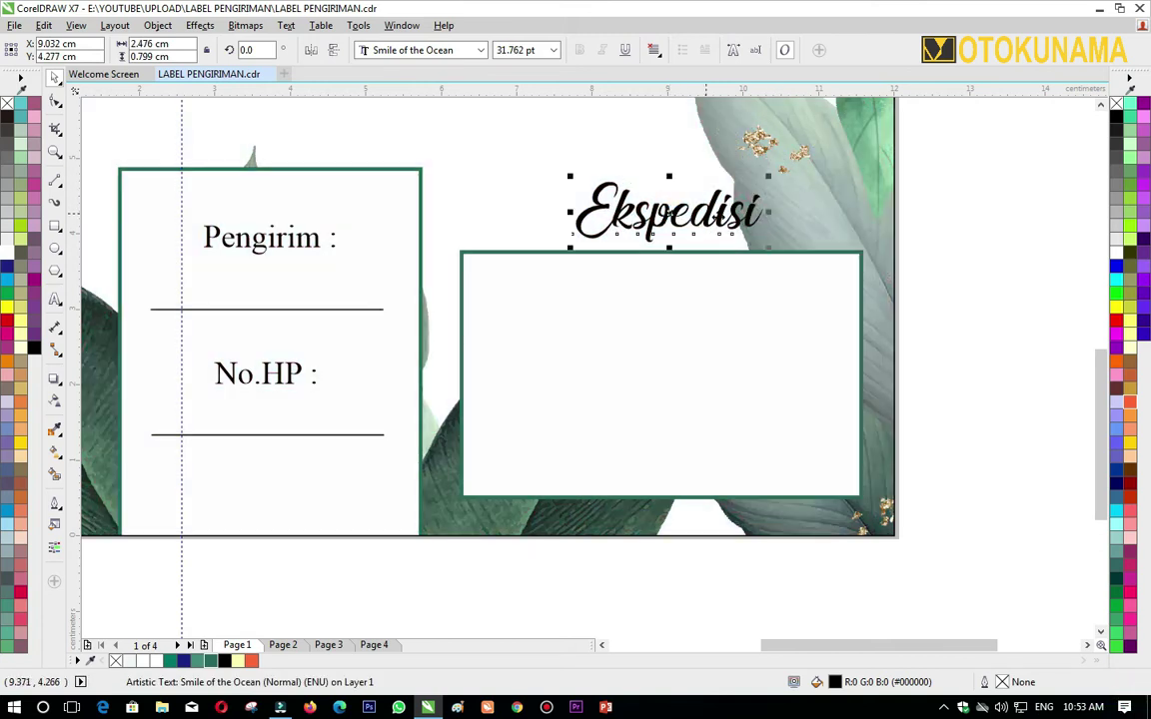
Colour the fill and outline of the "Ekspedisi" text green (C89 M42 Y64 K2)
click(217, 661)
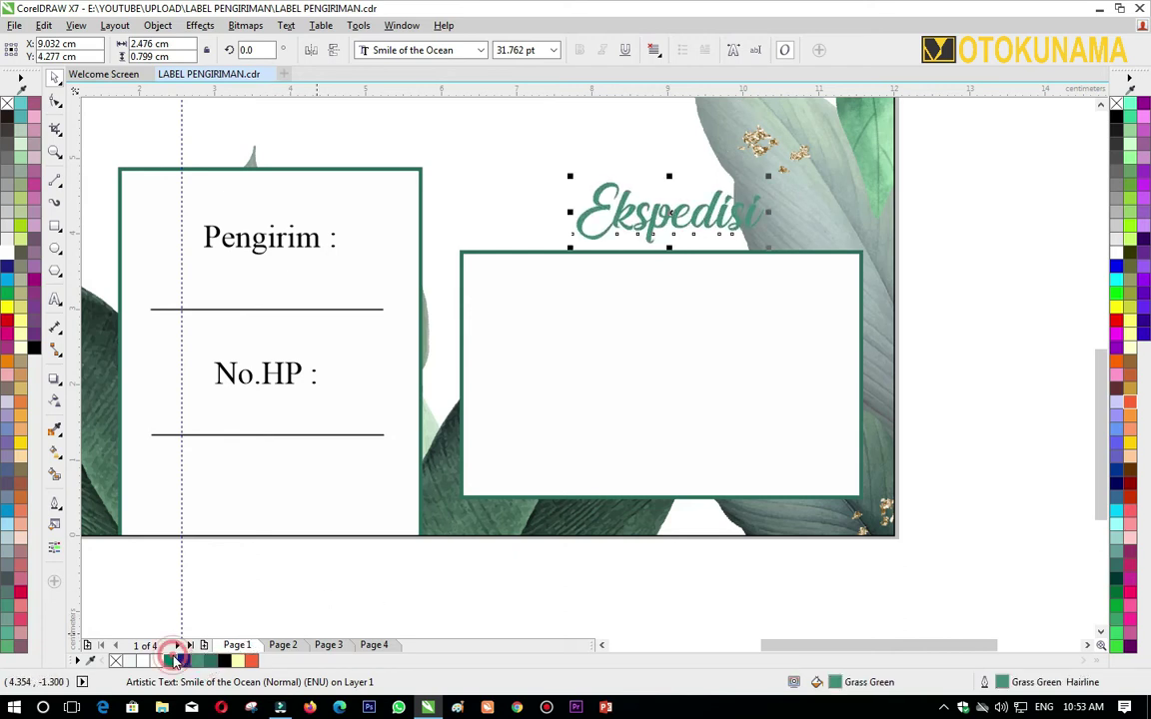
click(175, 662)
right_click(175, 662)
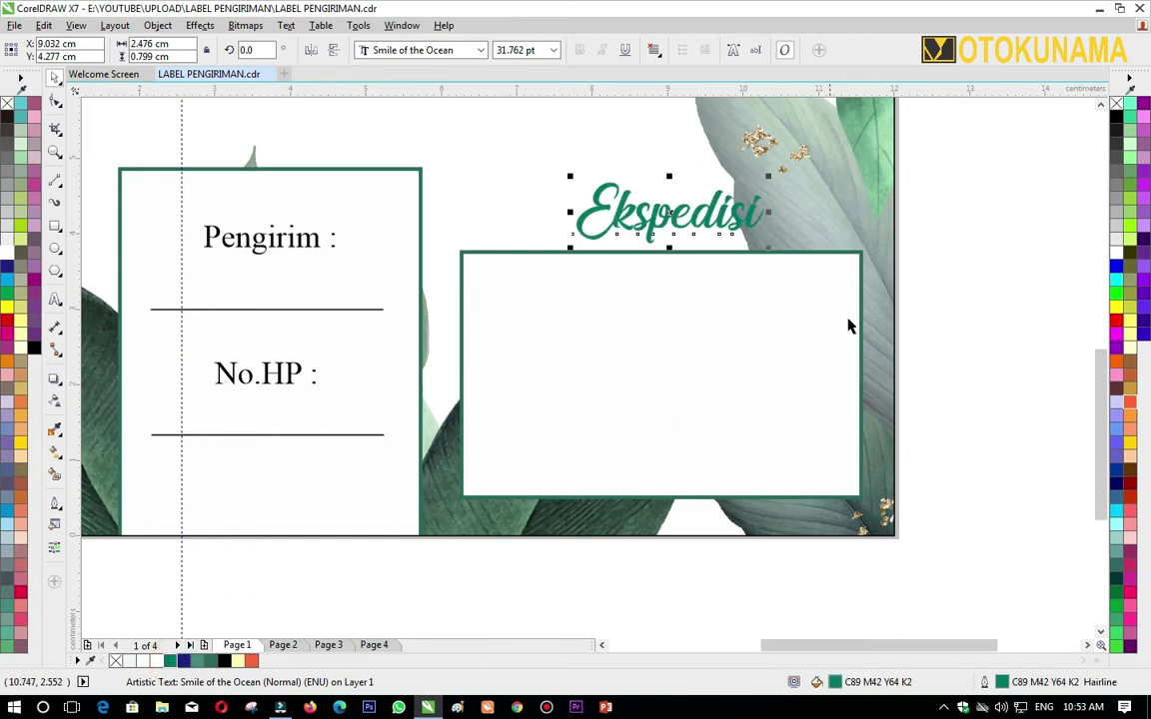
click(939, 287)
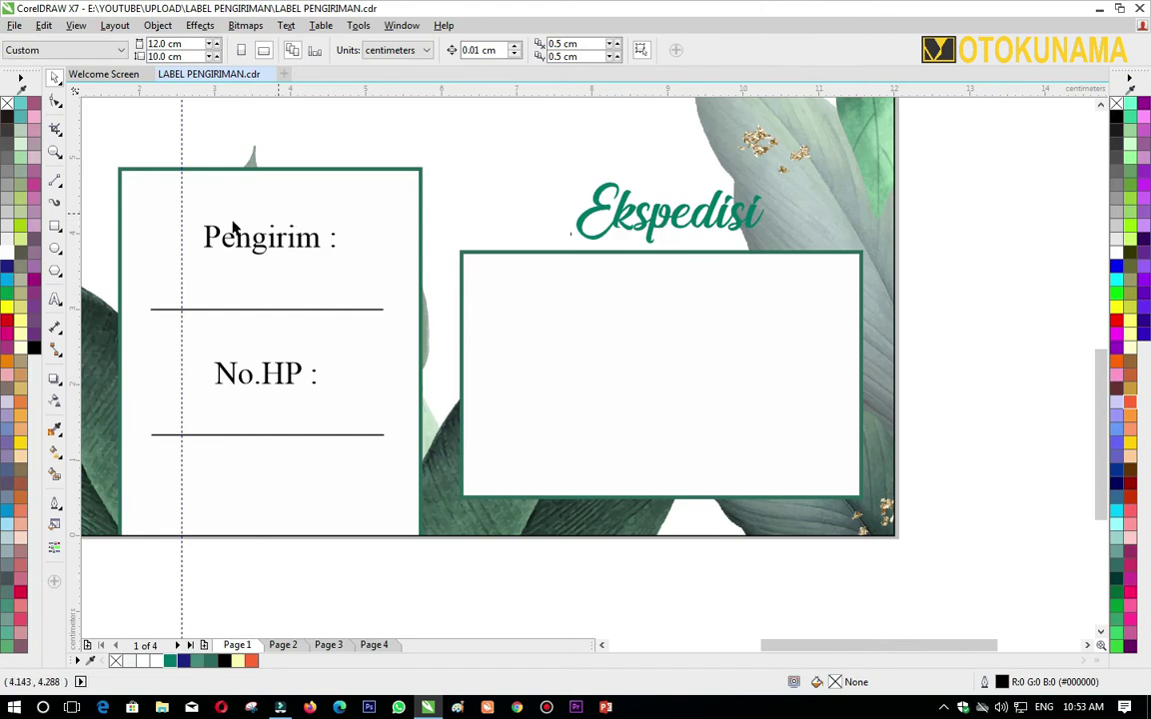
Draw a rectangle about 4.43 × 0.88 cm around the "Ekspedisi" text and move it up above the word
click(57, 228)
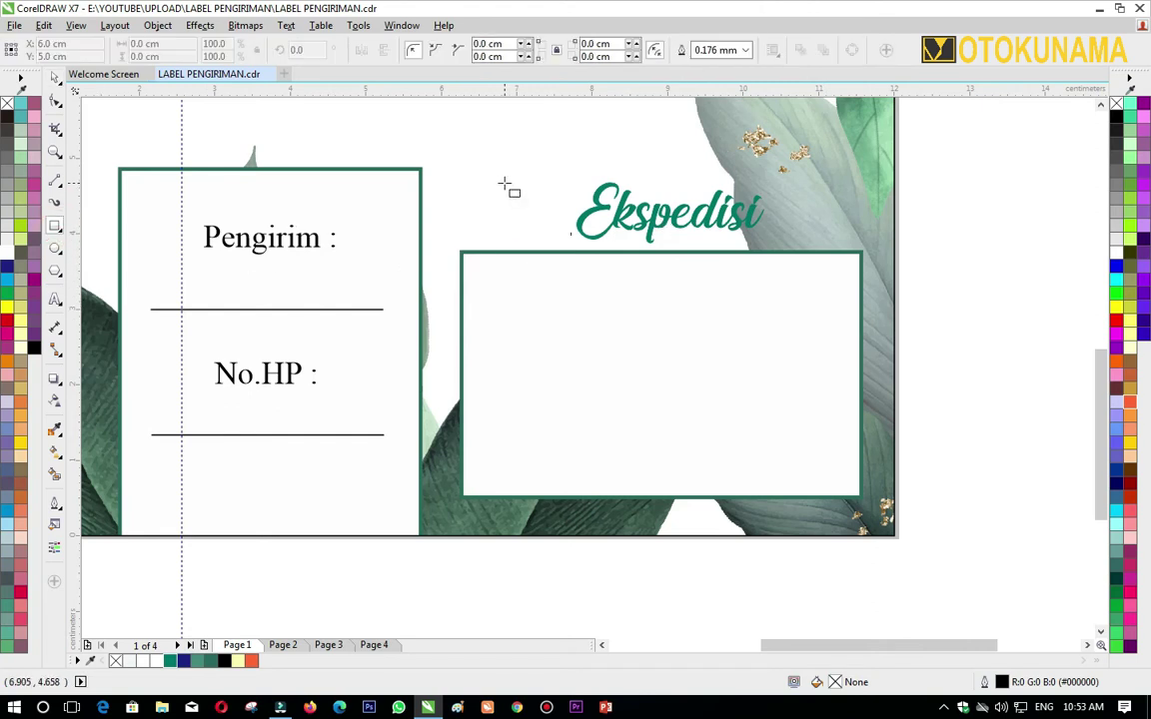
drag(487, 179, 825, 246)
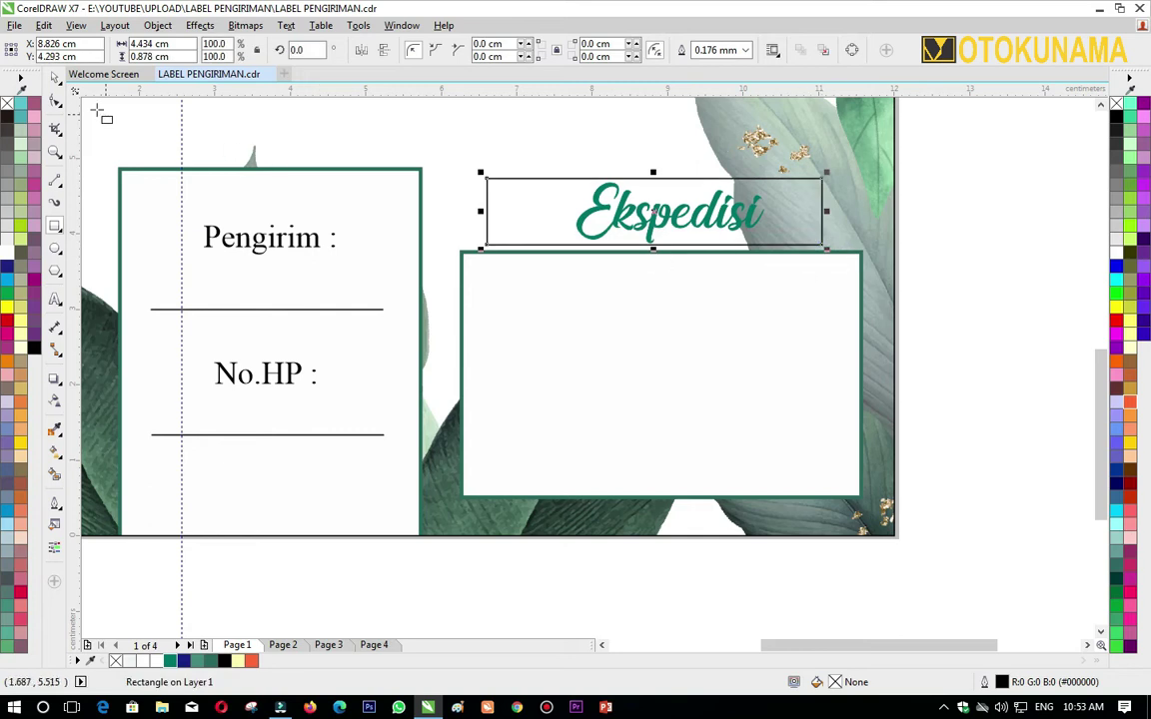
click(55, 78)
drag(600, 178, 676, 133)
Bring the "Ekspedisi" text to the front of the page in the stacking order
click(659, 215)
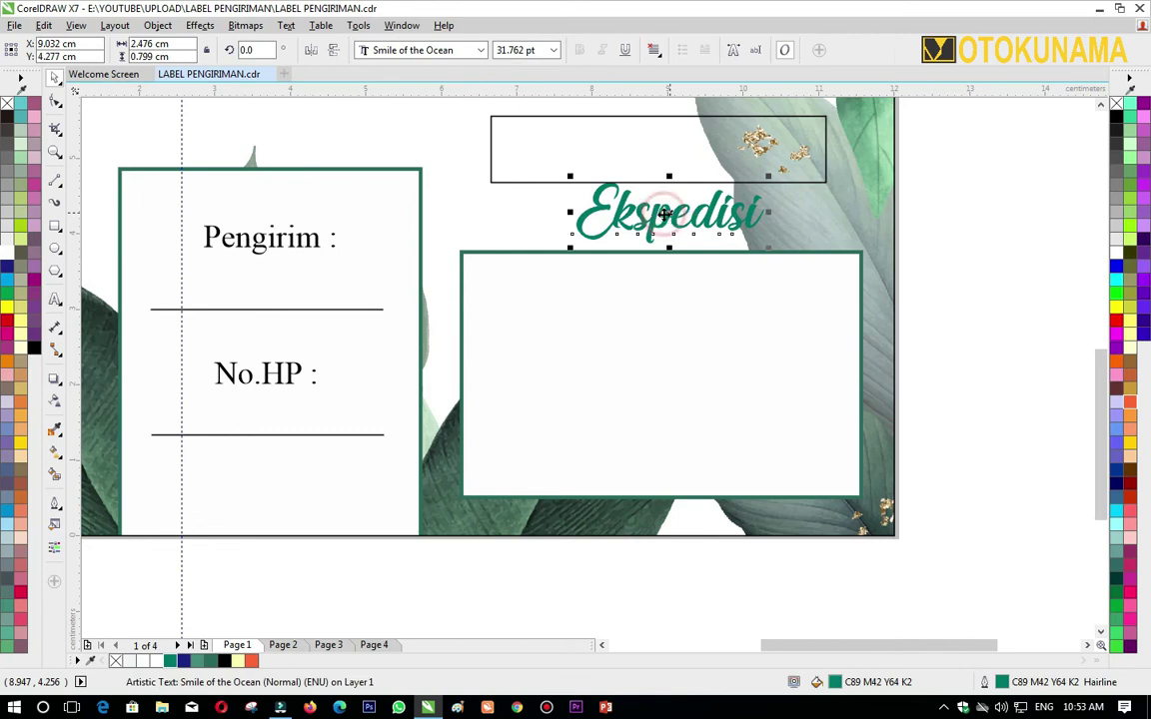
right_click(667, 217)
mouse_move(739, 419)
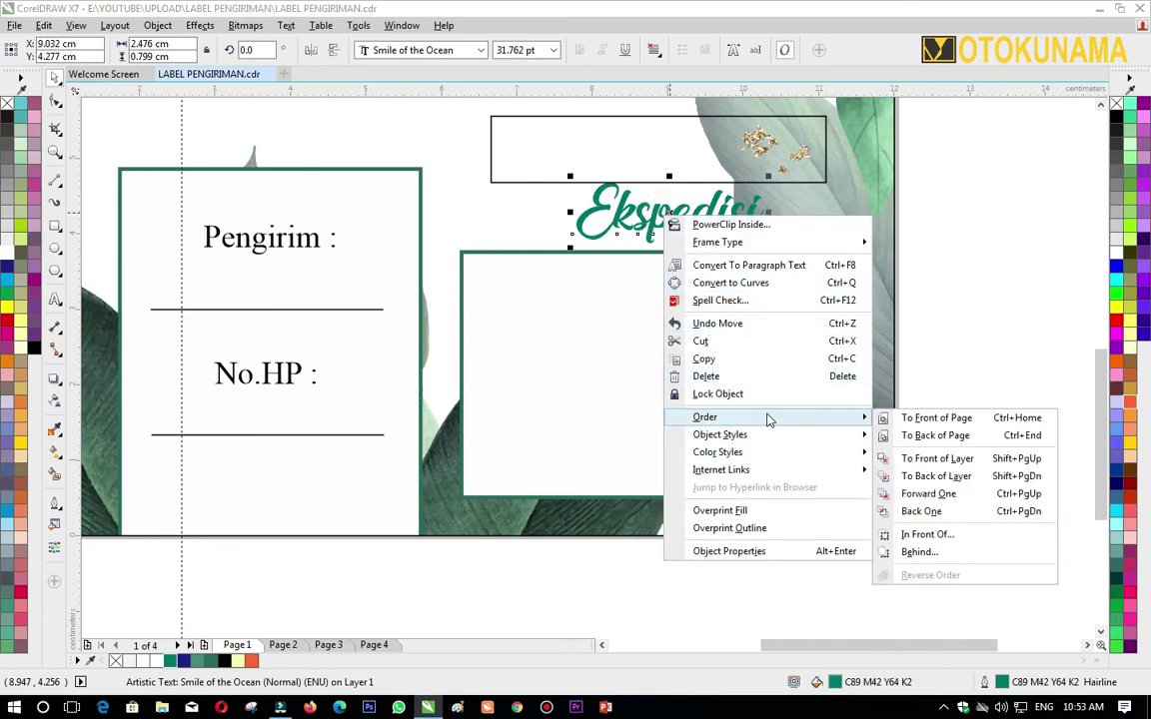
click(910, 414)
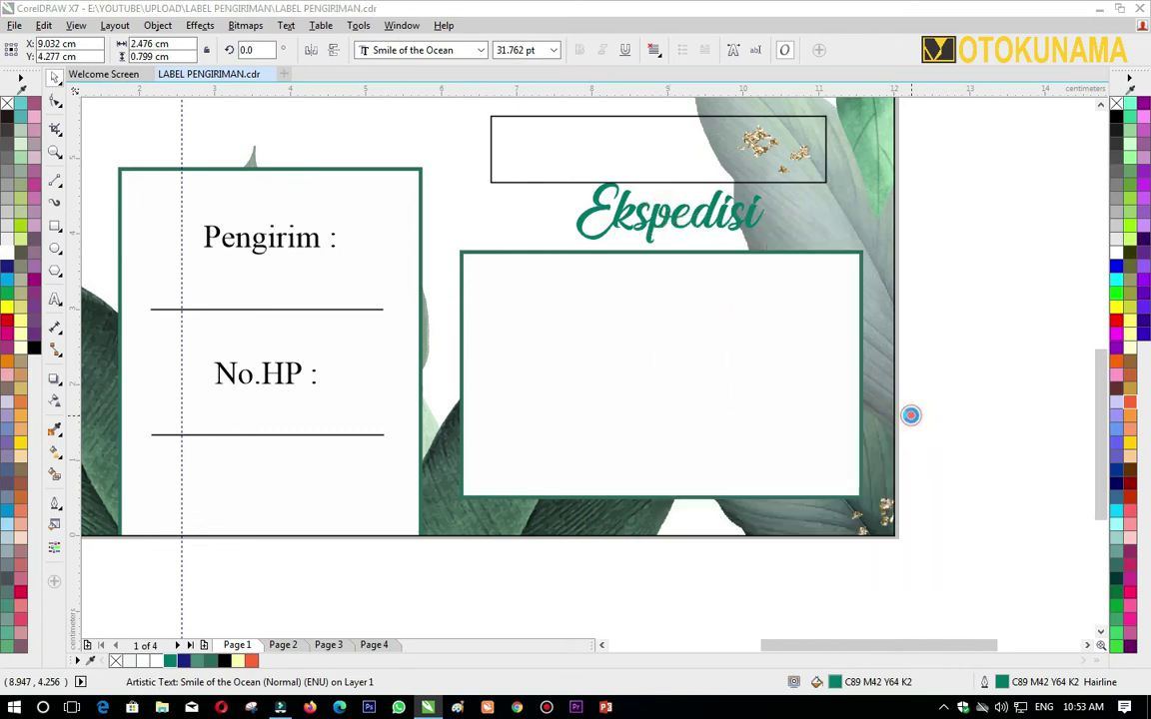
Fill the rectangle above "Ekspedisi" with dark green (C84 M51 Y67 K8) and remove its outline
click(735, 145)
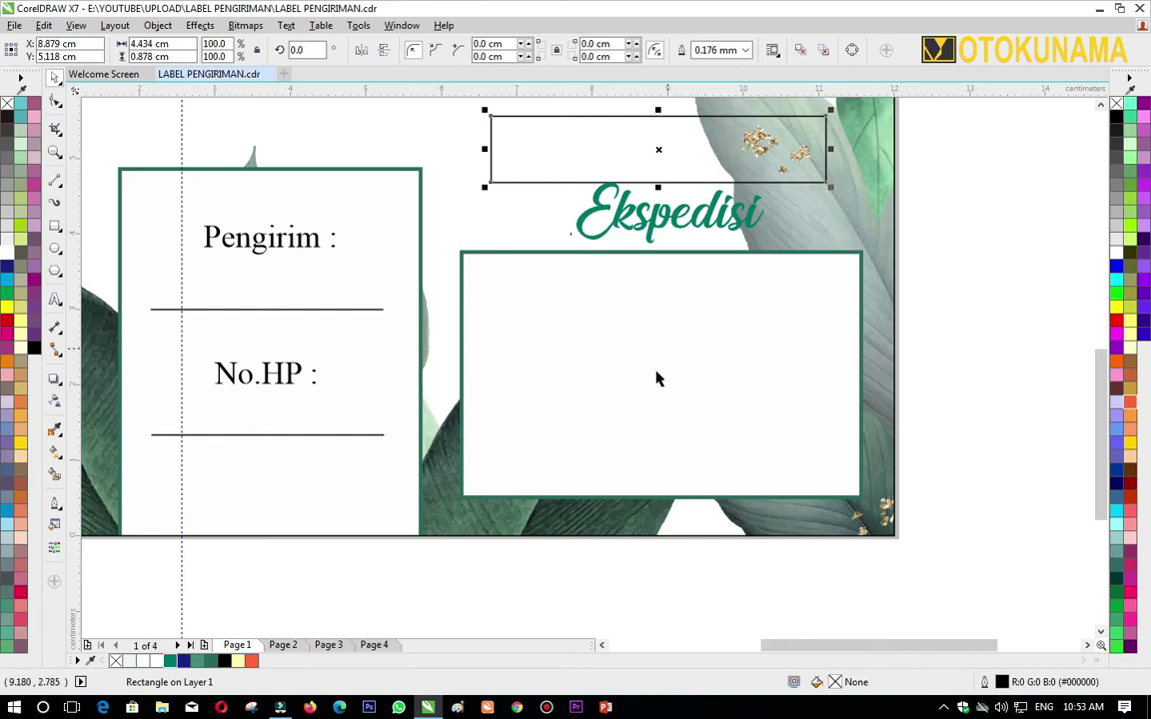
click(211, 662)
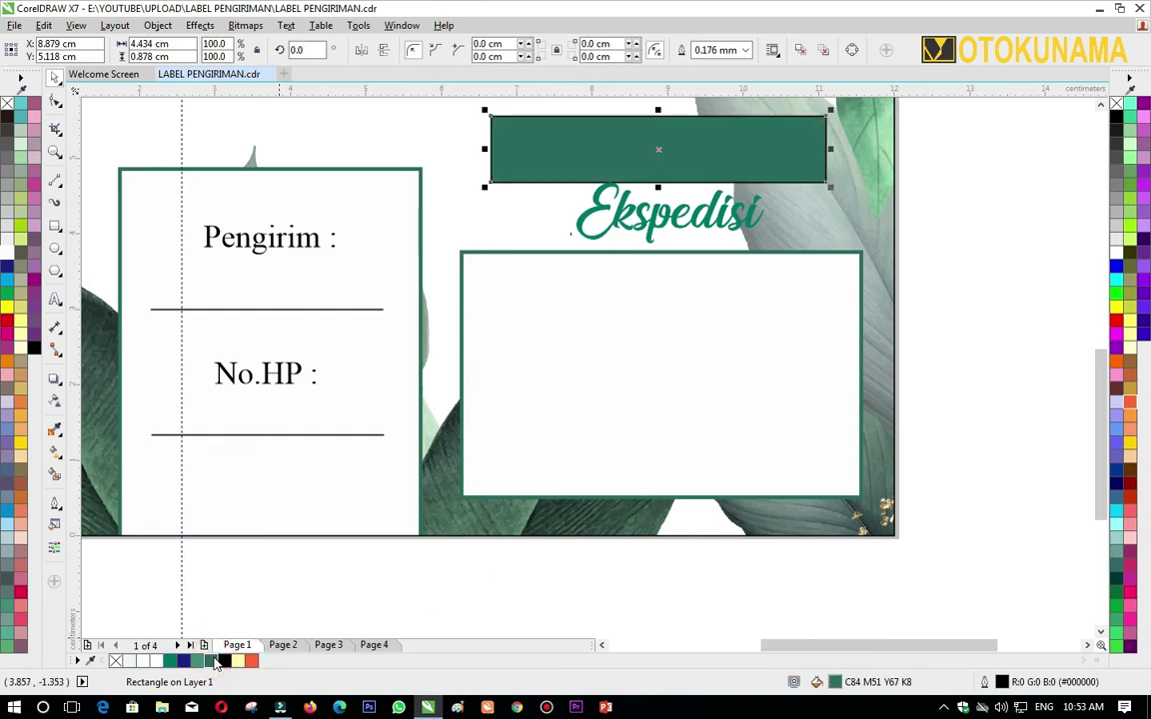
right_click(7, 104)
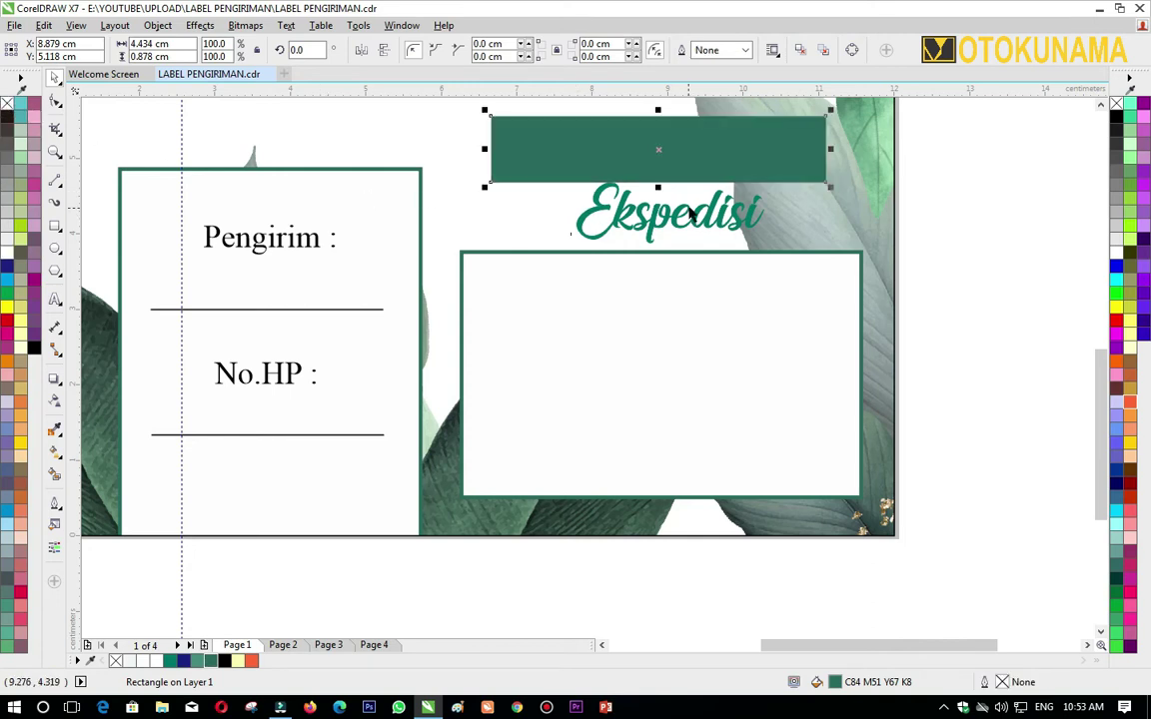
Colour the "Ekspedisi" text's fill and outline white and move it onto the middle of the dark green bar
click(679, 217)
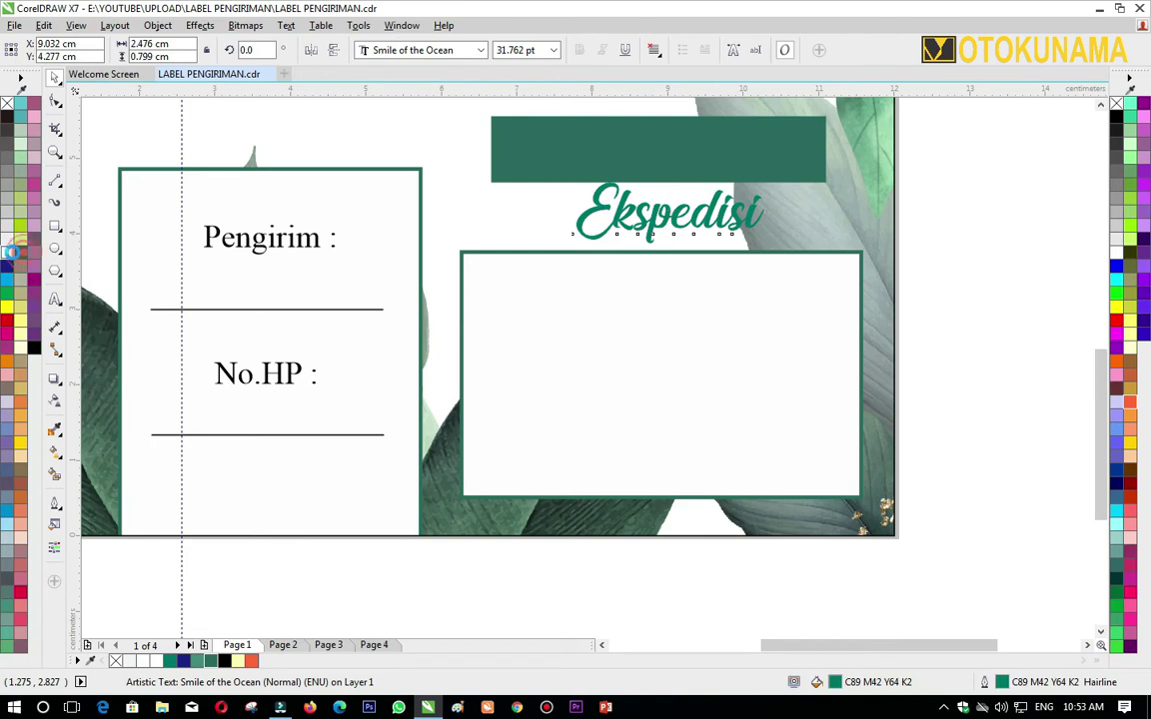
click(7, 257)
drag(670, 214, 672, 150)
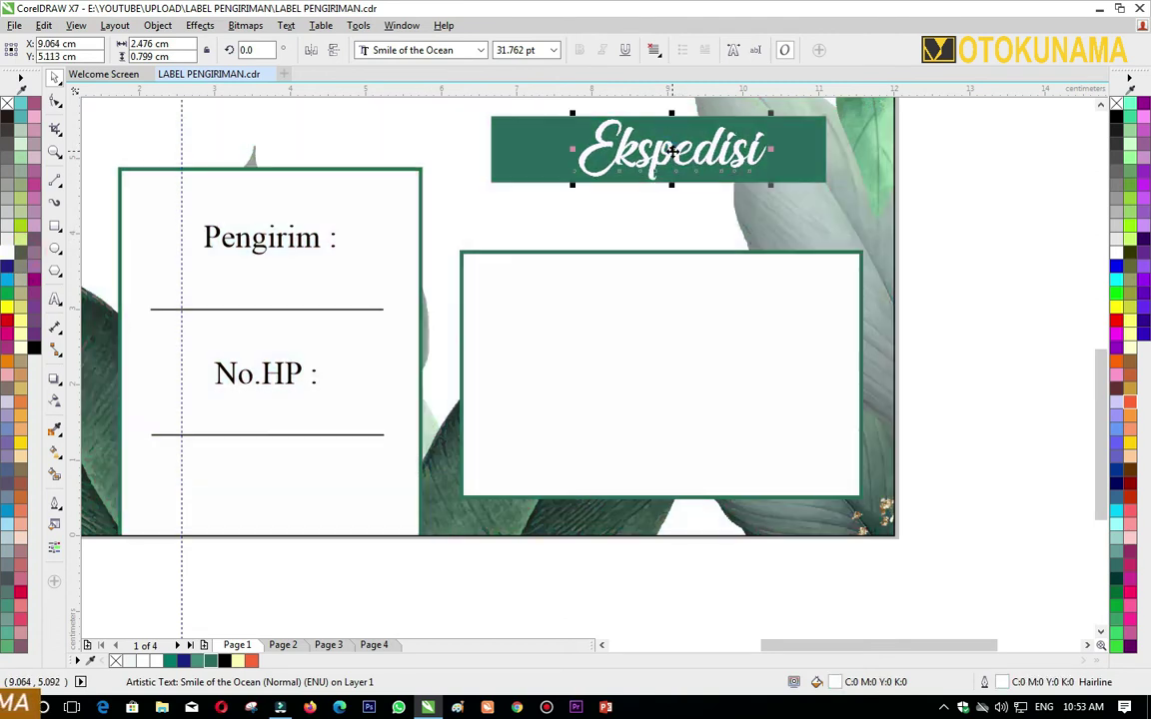
scroll(675, 148, up, 2)
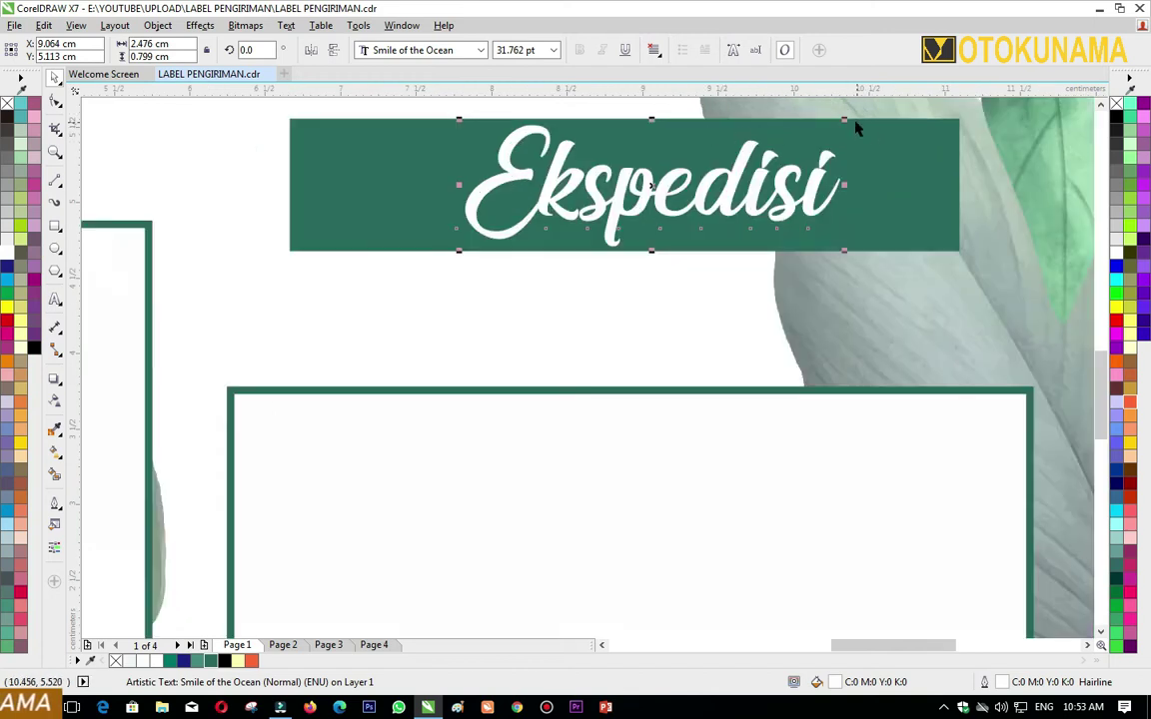
Scale the "Ekspedisi" text down to about 26.4 pt, centred on the green bar, and widen its letter spacing
drag(842, 118, 819, 141)
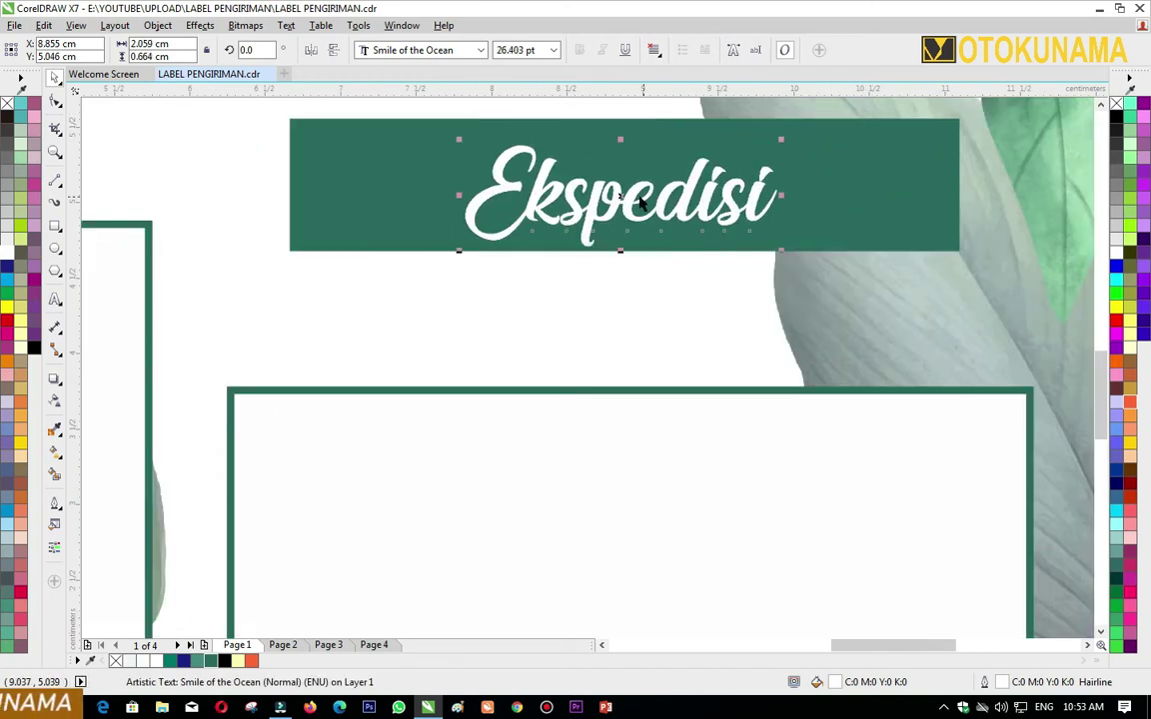
drag(617, 197, 619, 183)
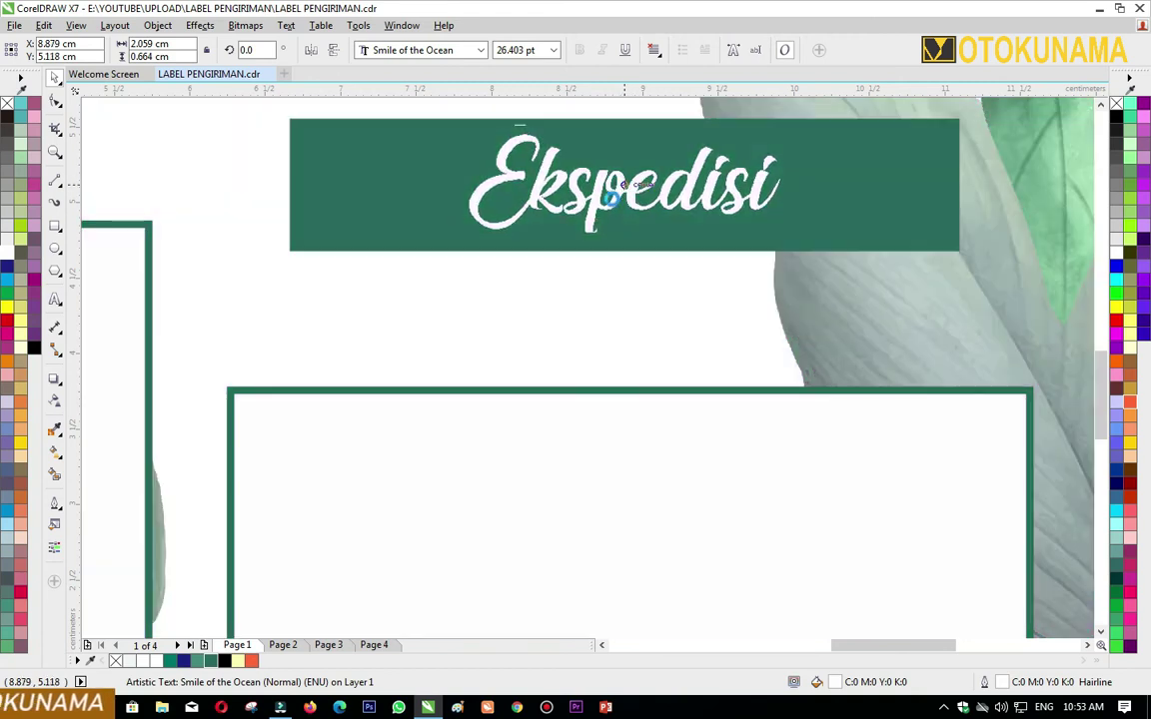
click(56, 103)
drag(785, 240, 851, 240)
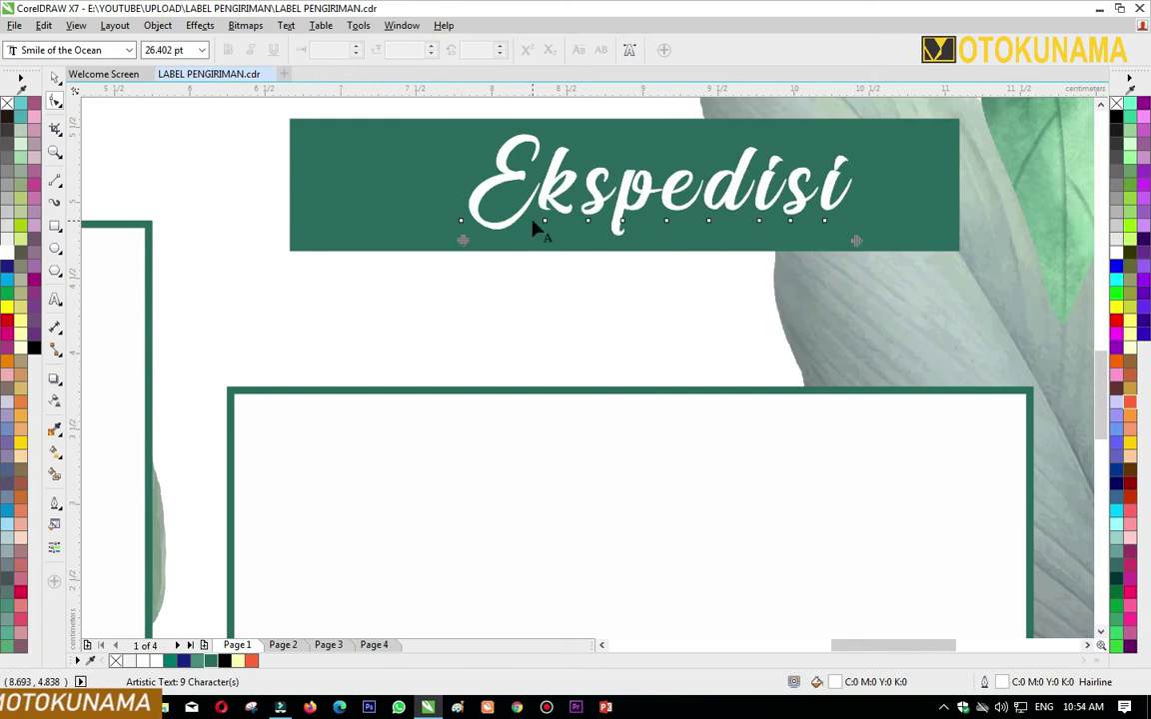
Narrow the dark green bar from both ends to about 3.69 cm wide around the "Ekspedisi" text
click(57, 80)
click(361, 184)
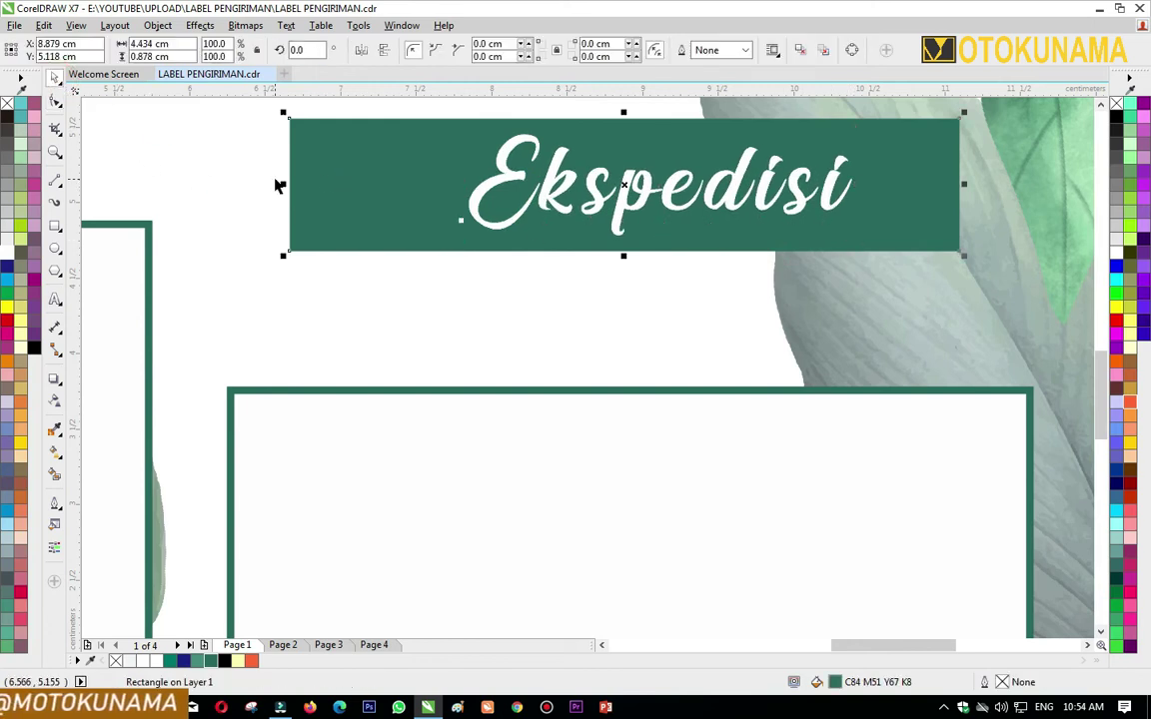
drag(280, 185, 379, 185)
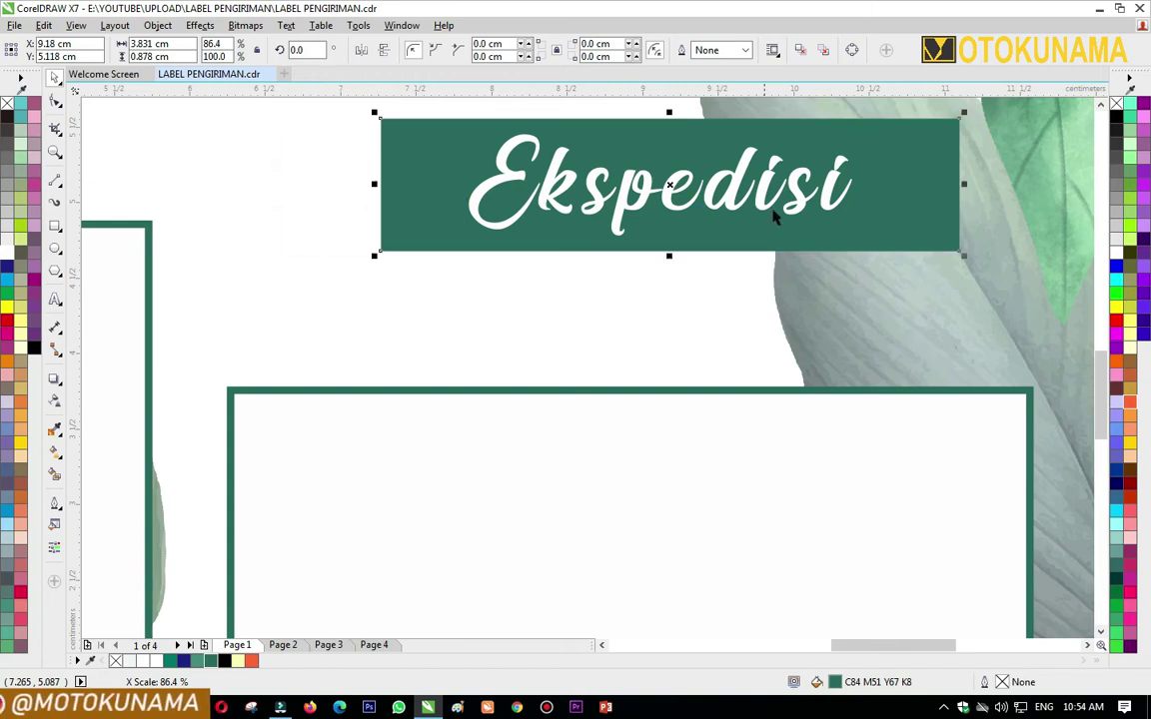
drag(963, 185, 941, 184)
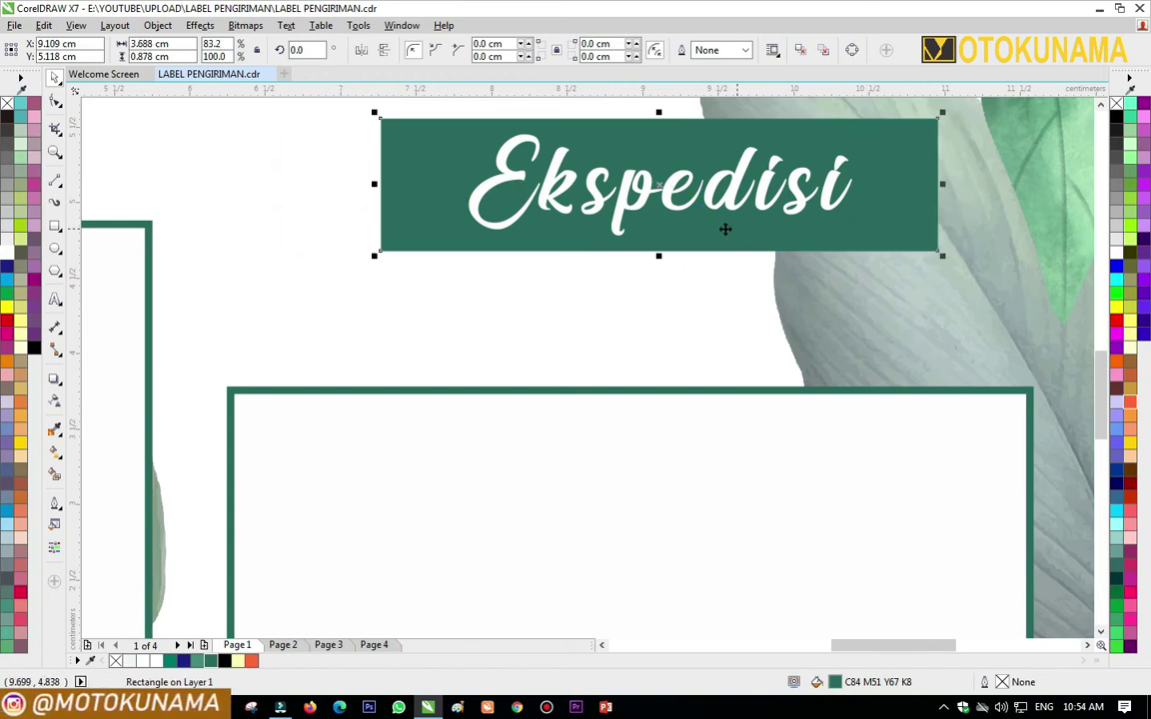
Group the "Ekspedisi" text with its green bar and move the group down to just above the empty framed box
scroll(631, 227, down, 2)
click(930, 195)
drag(912, 145, 490, 267)
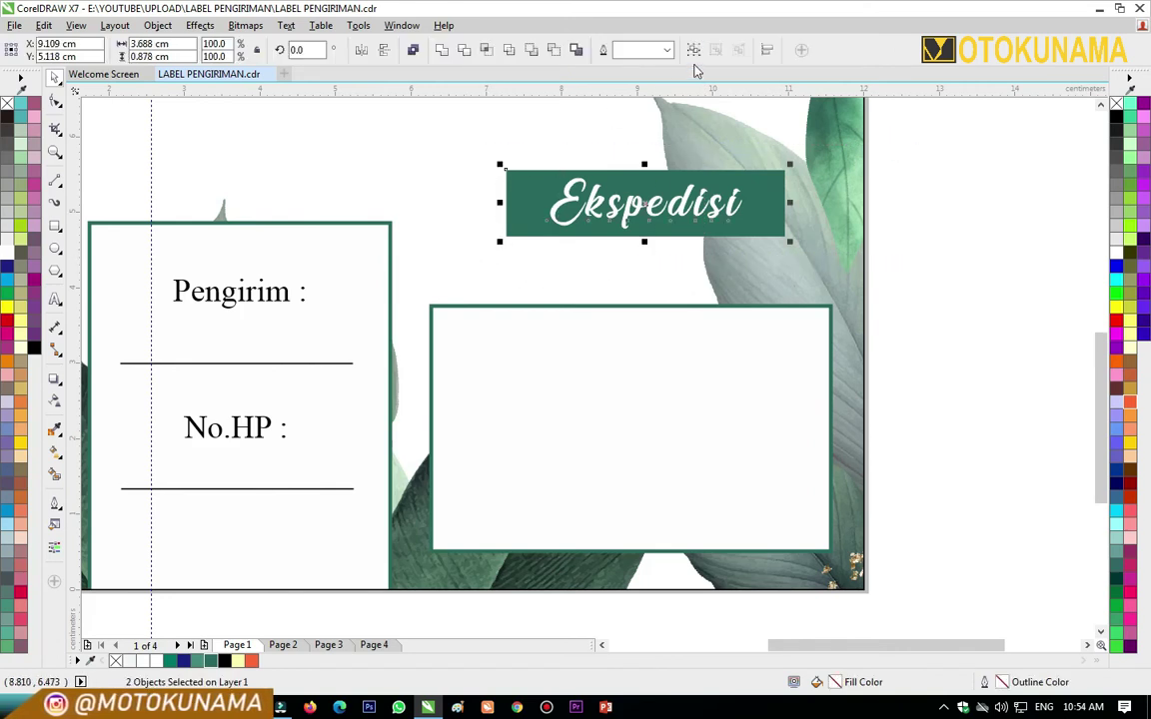
click(693, 49)
drag(646, 201, 644, 252)
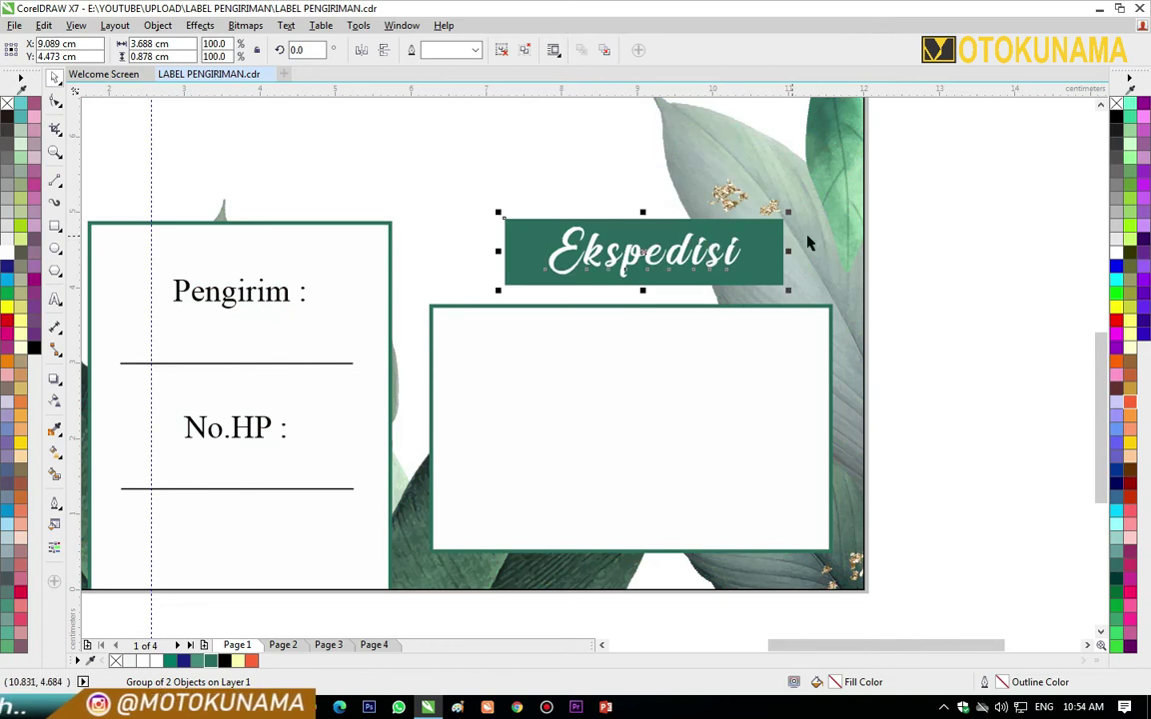
Add a horizontal guideline at about 4.885 cm along the sender panel's top edge and align the "Ekspedisi" group's top to it
click(912, 233)
drag(379, 92, 429, 218)
scroll(609, 219, up, 2)
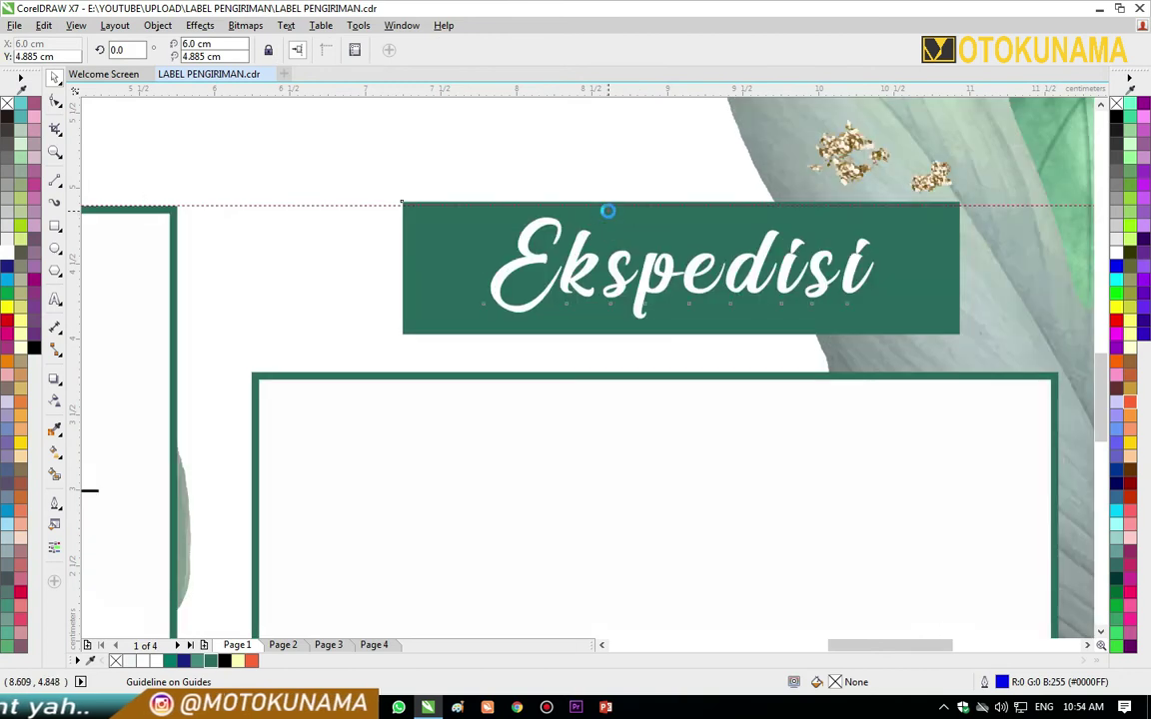
scroll(608, 211, down, 2)
click(609, 211)
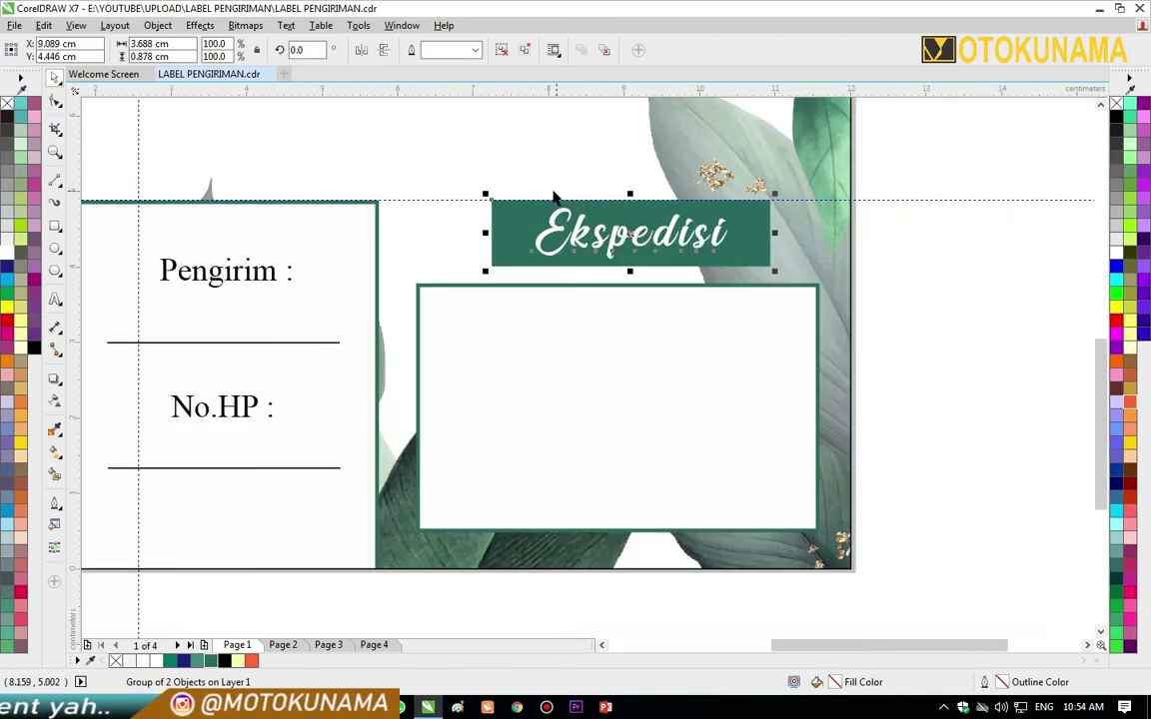
click(904, 273)
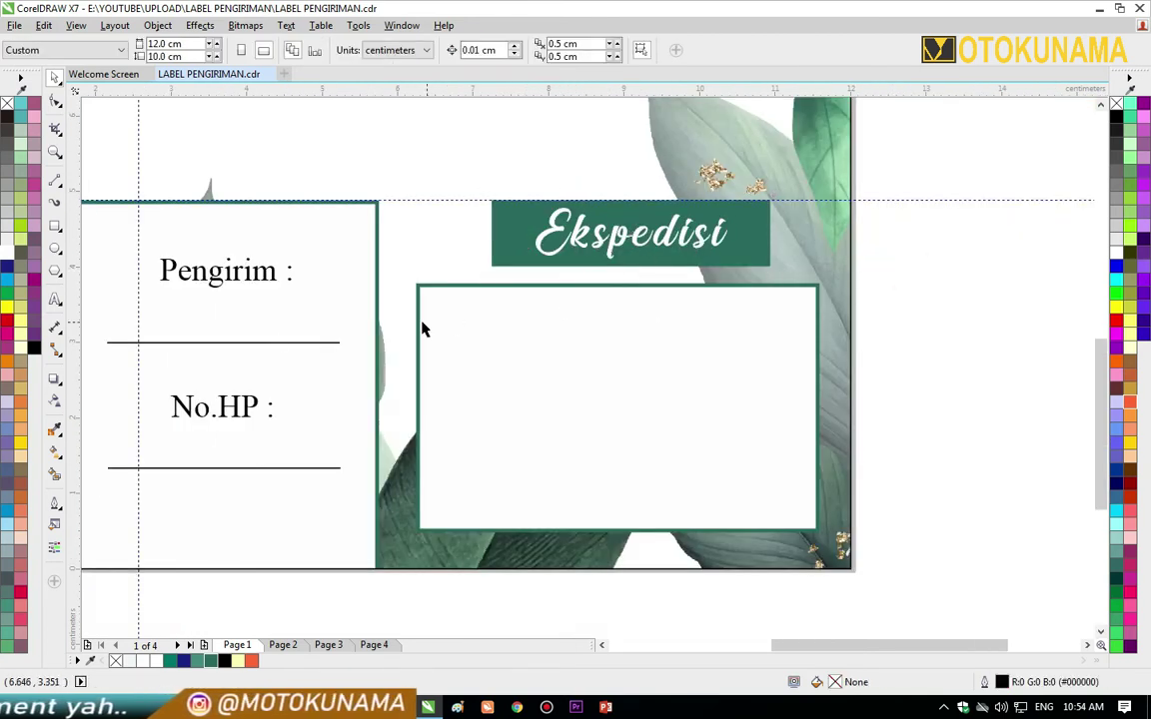
Draw a circle about 0.39 cm across in the expedition box's upper-left corner, with dark green (C84 M51 Y67 K8) fill and outline
click(56, 301)
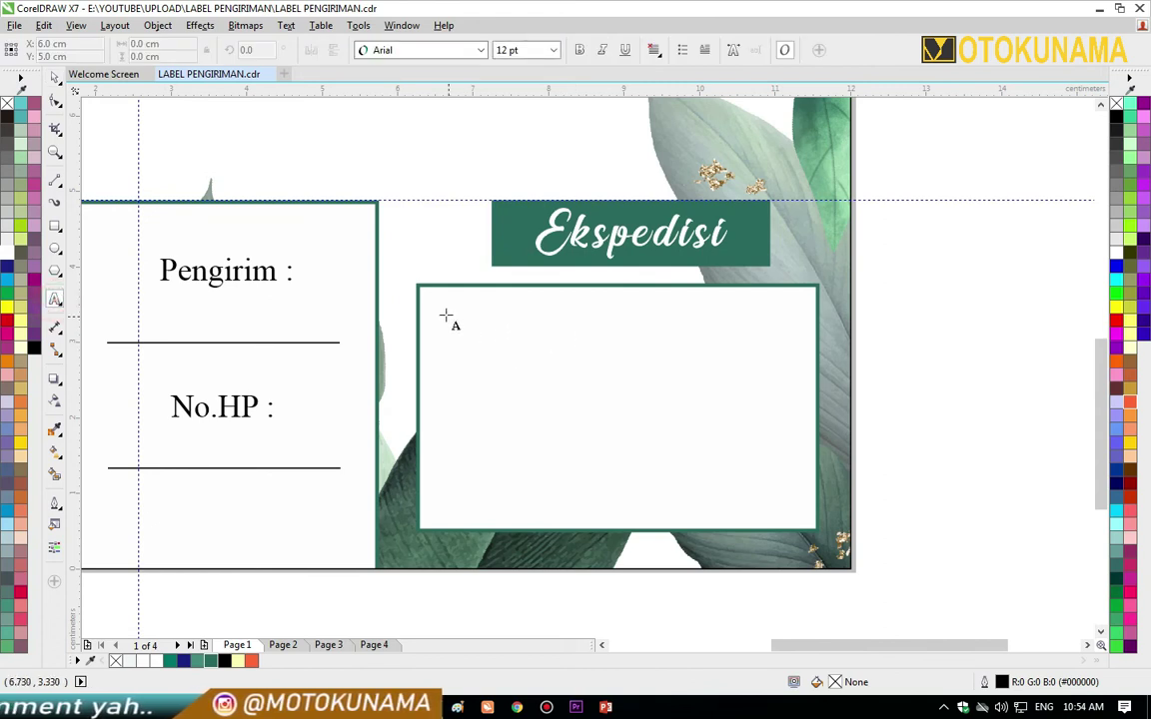
click(55, 250)
scroll(445, 317, up, 2)
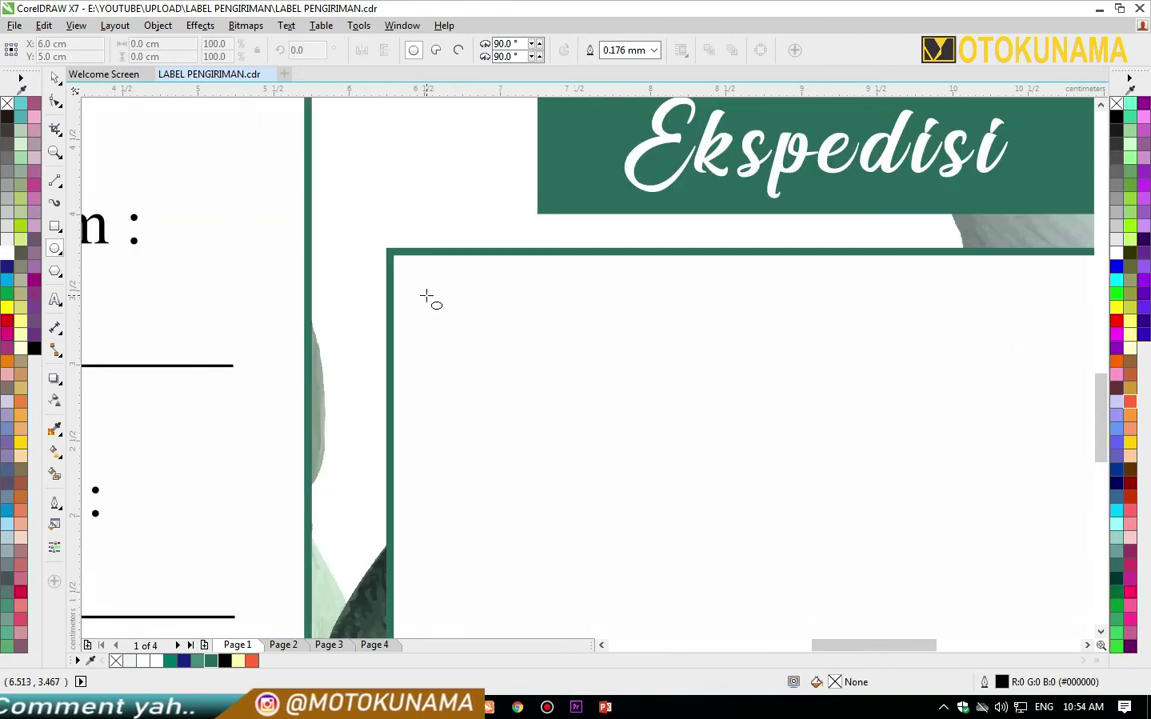
drag(425, 296, 481, 355)
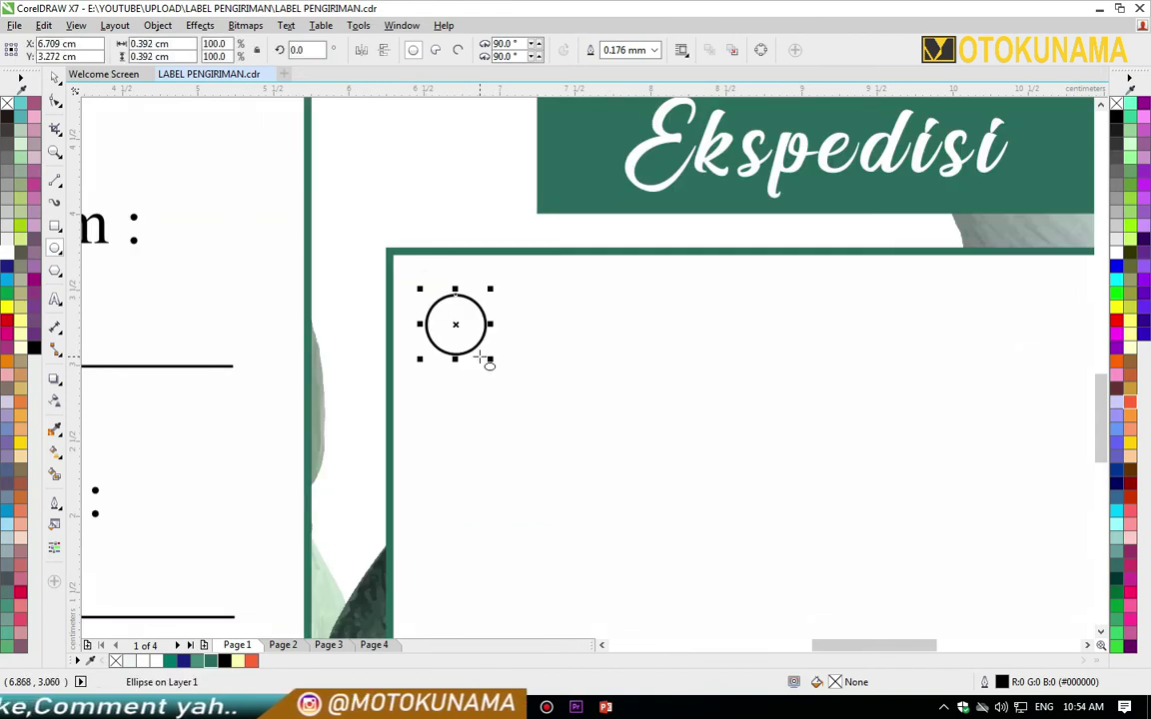
click(210, 662)
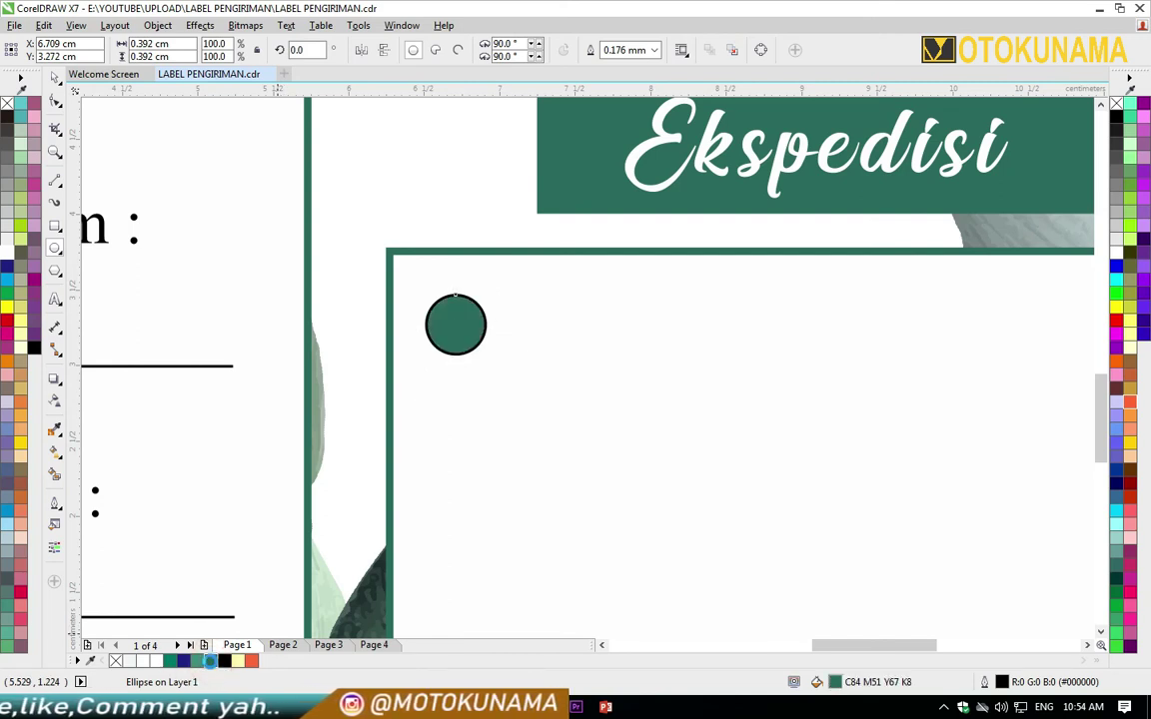
right_click(210, 662)
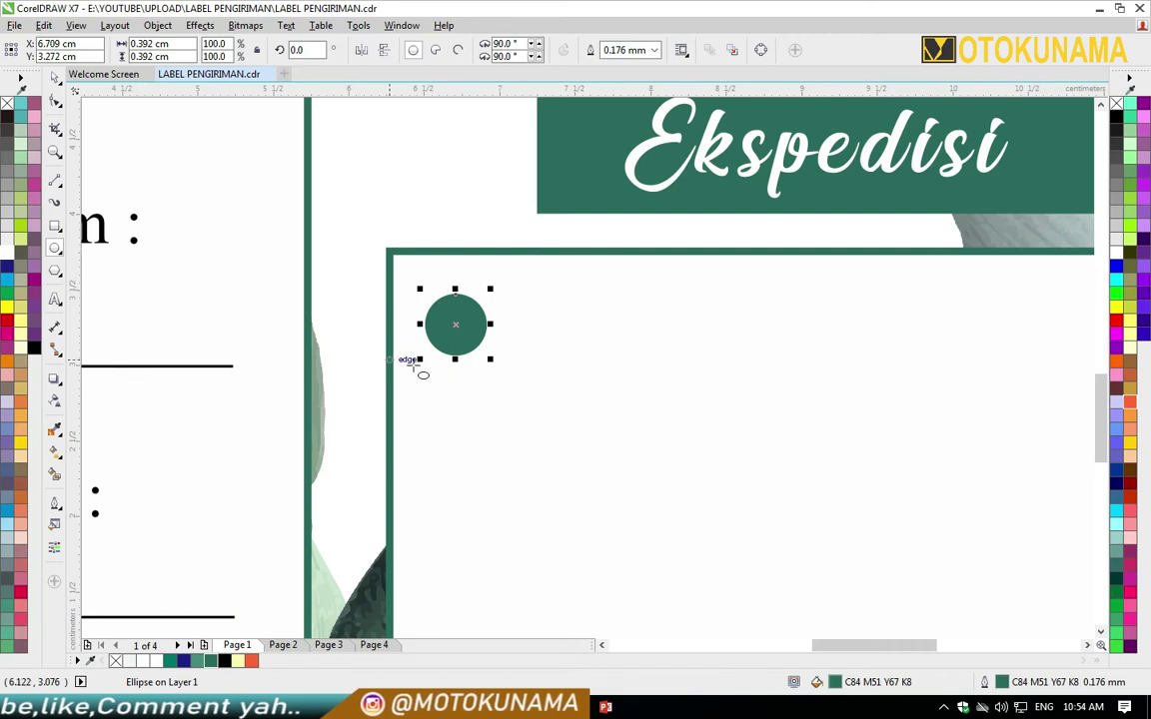
Add the artistic text "J&T" beside the green circle in the expedition box
click(55, 300)
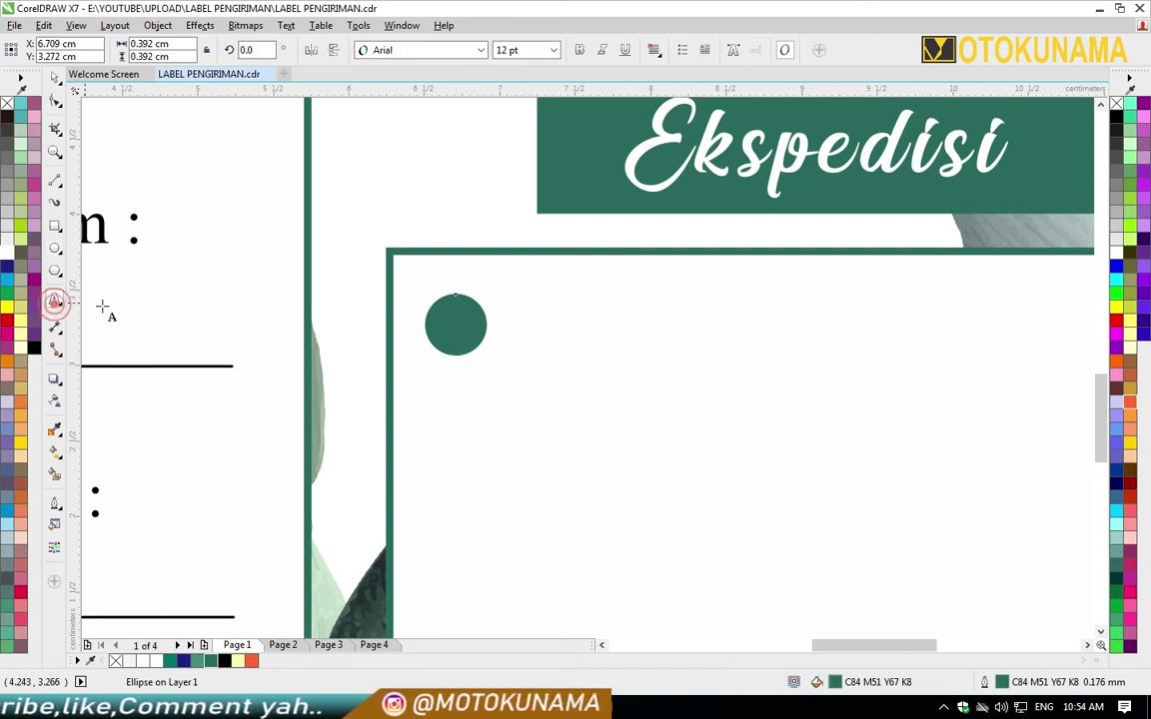
click(537, 361)
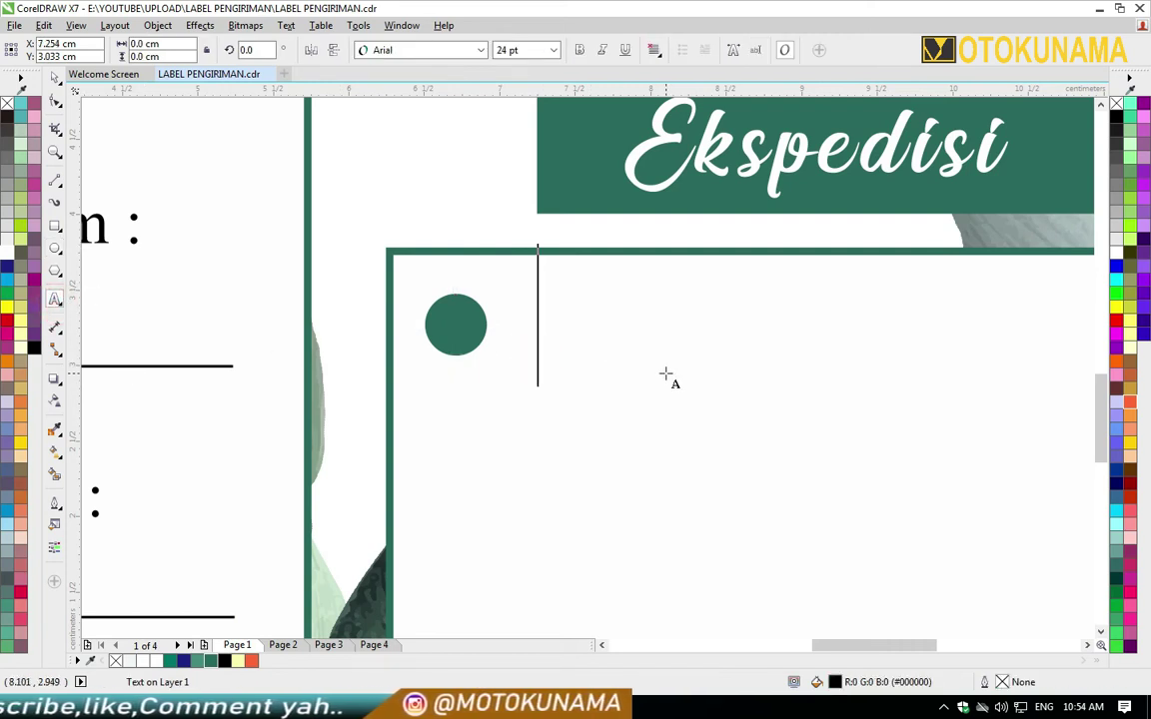
text(J)
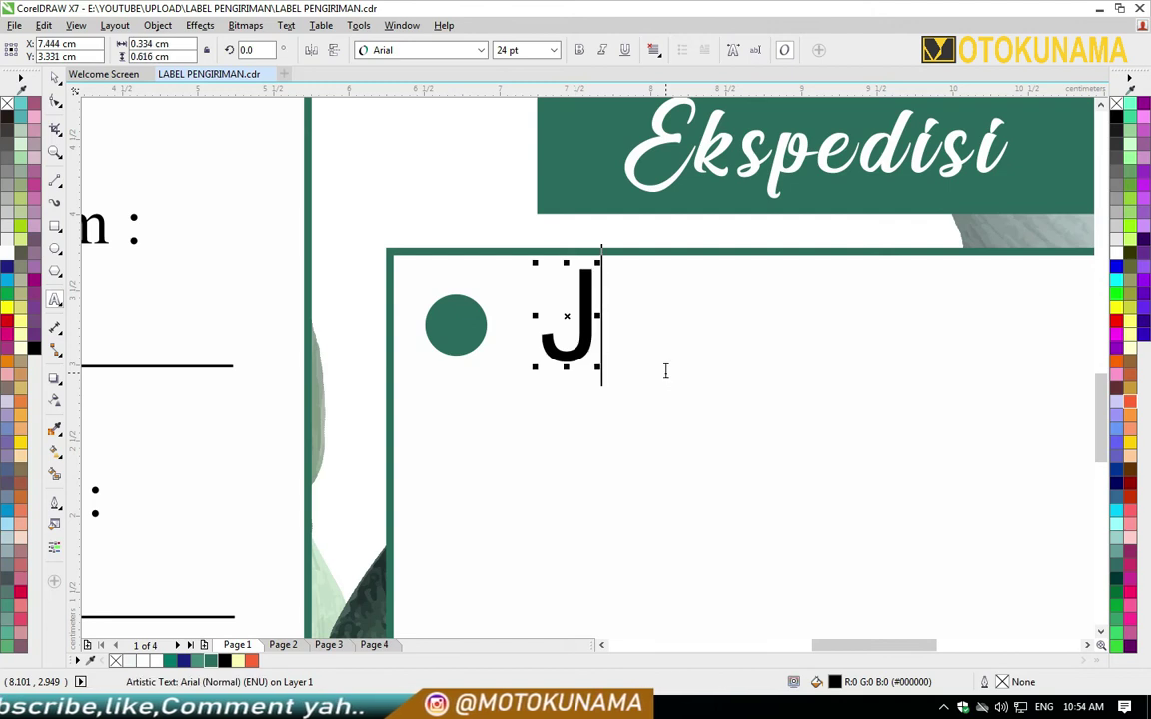
text(&)
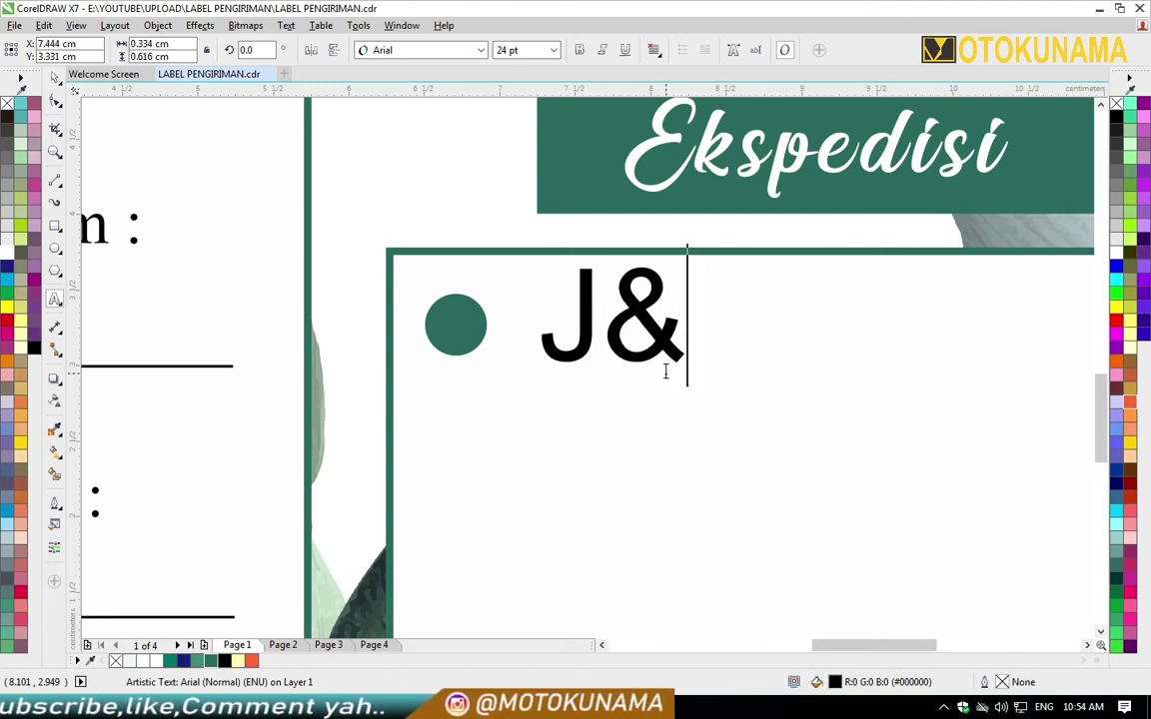
text(T)
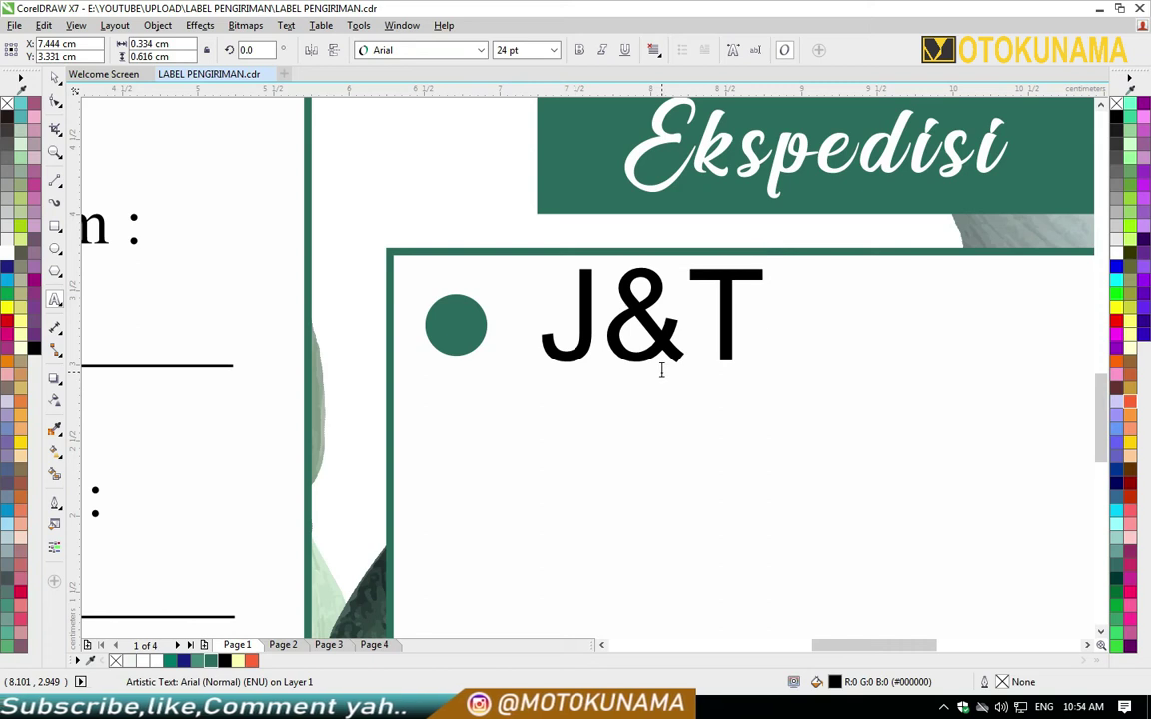
Set the "J&T" text to 12 pt and move it level with the green circle
drag(745, 332, 547, 327)
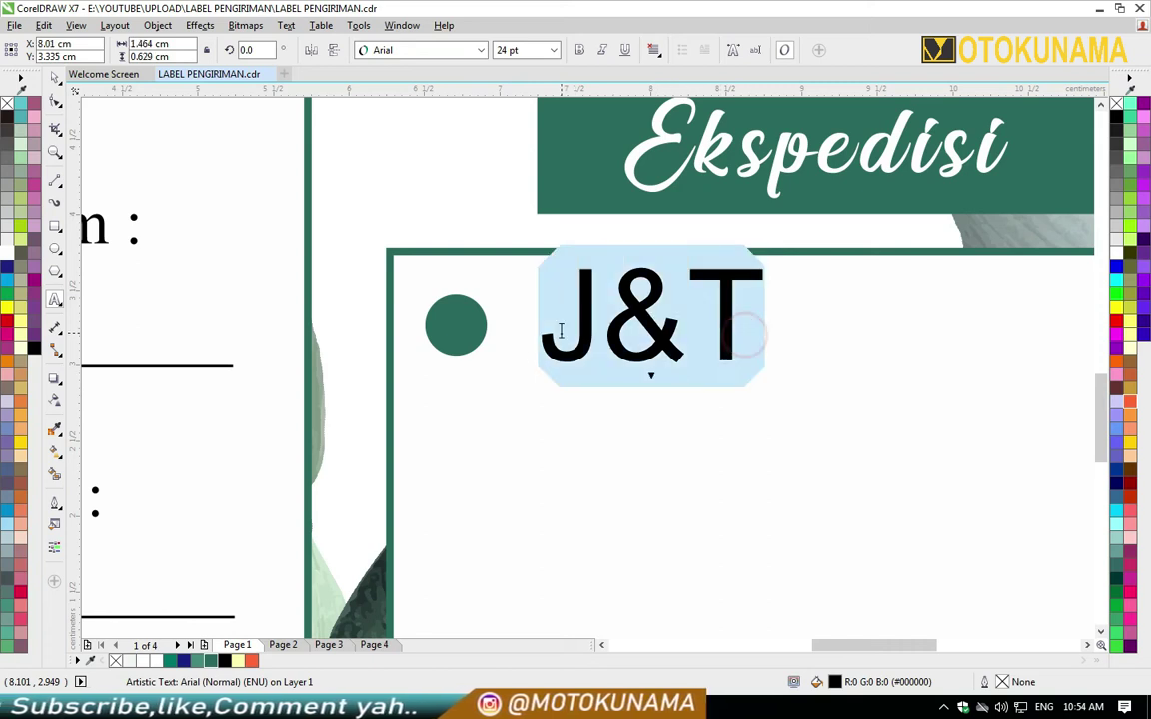
click(554, 51)
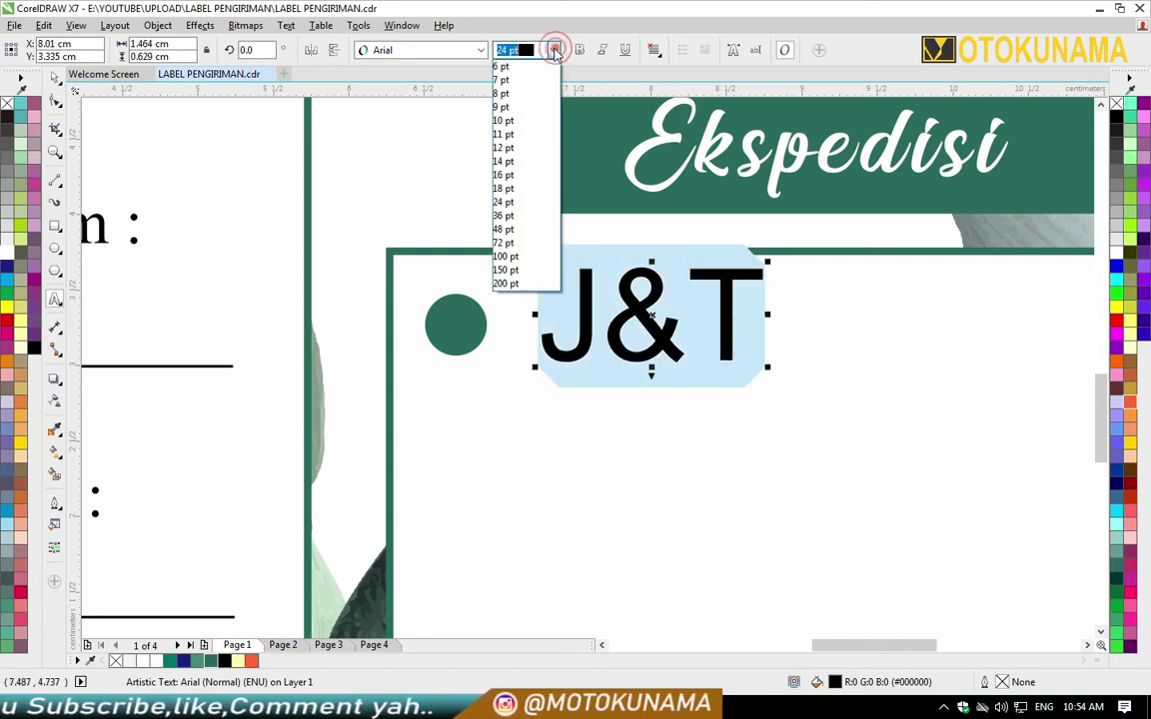
click(518, 148)
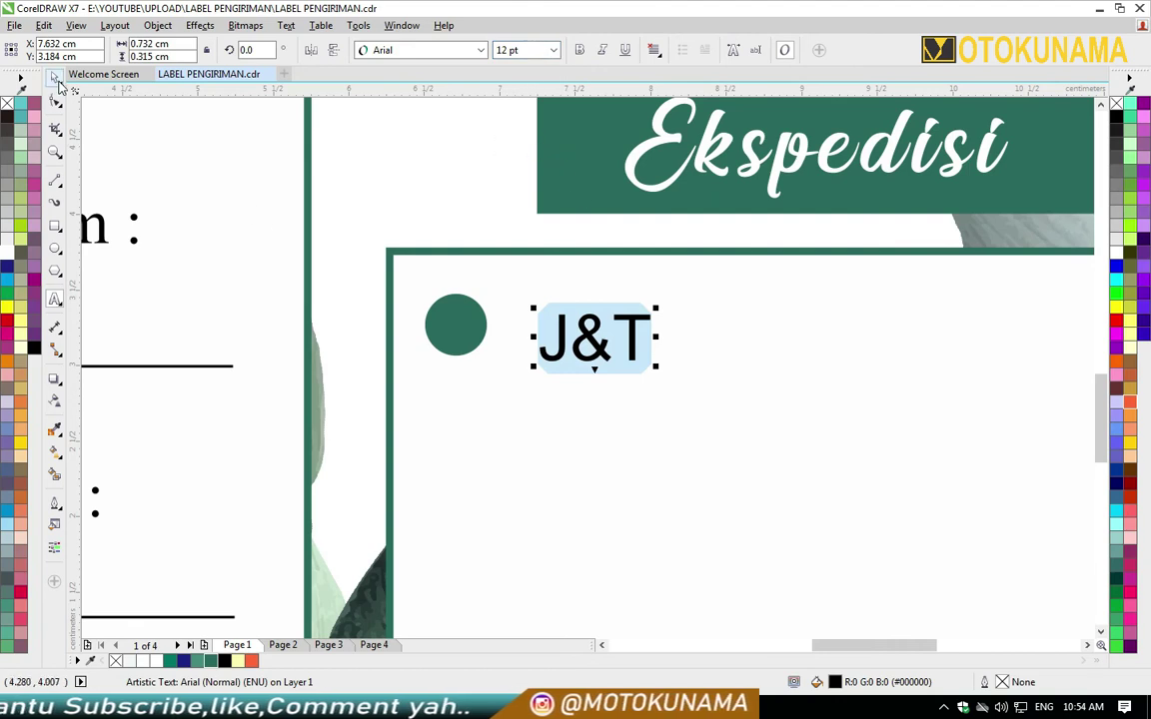
click(579, 357)
drag(590, 341, 575, 330)
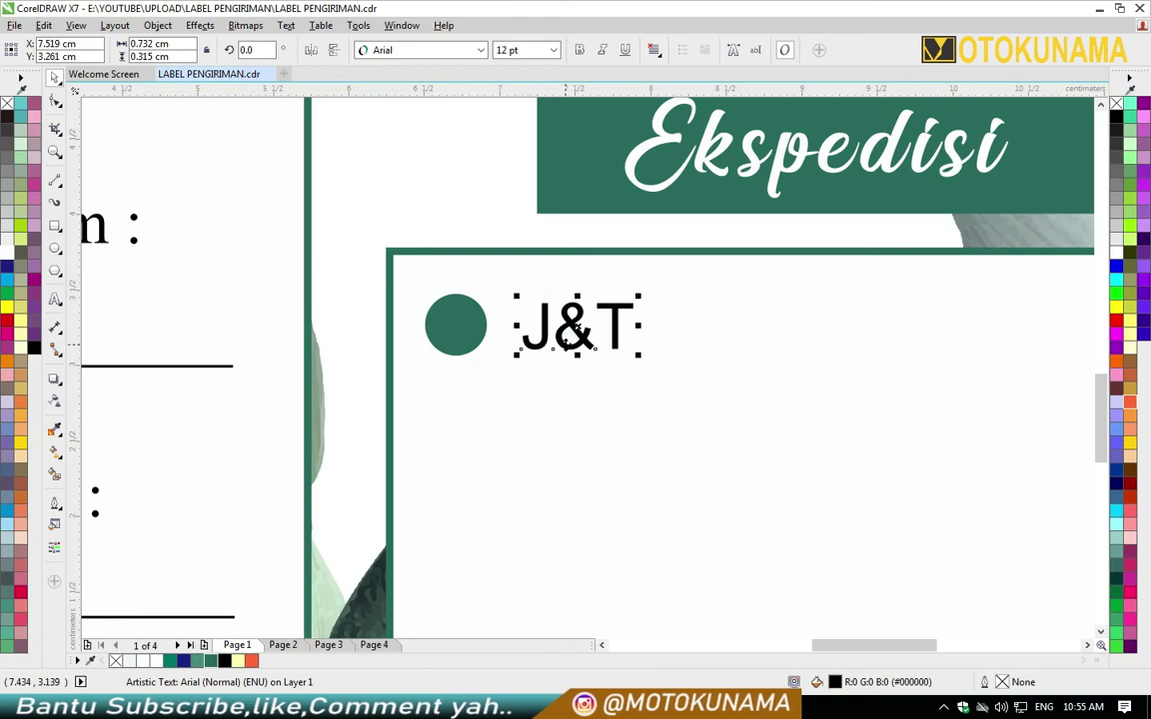
scroll(577, 329, down, 2)
click(966, 362)
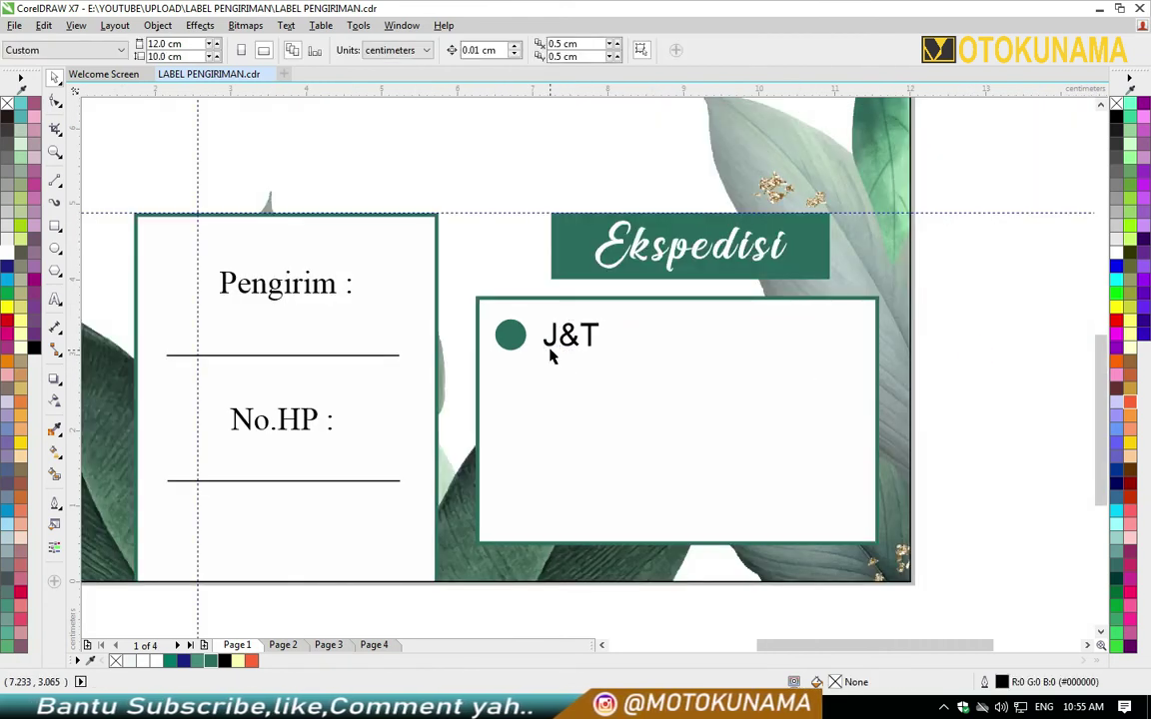
Shrink the green circle to about 0.22 cm across and place it and the "J&T" text close together
scroll(567, 340, up, 2)
click(479, 346)
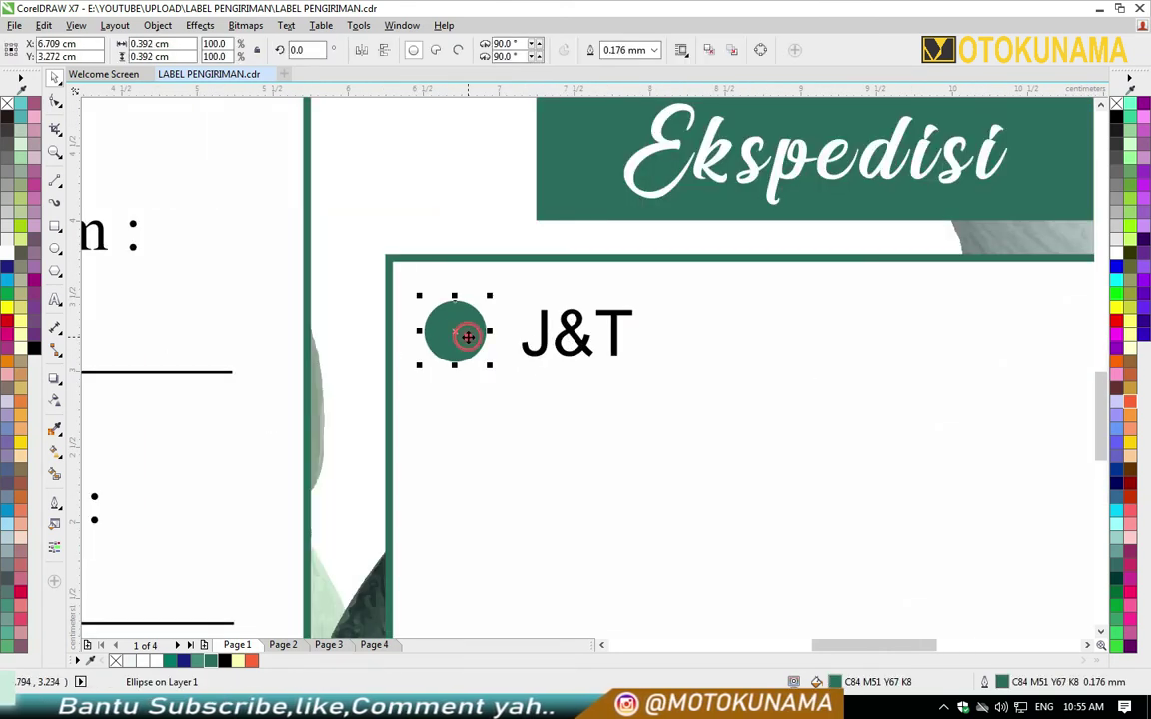
click(488, 298)
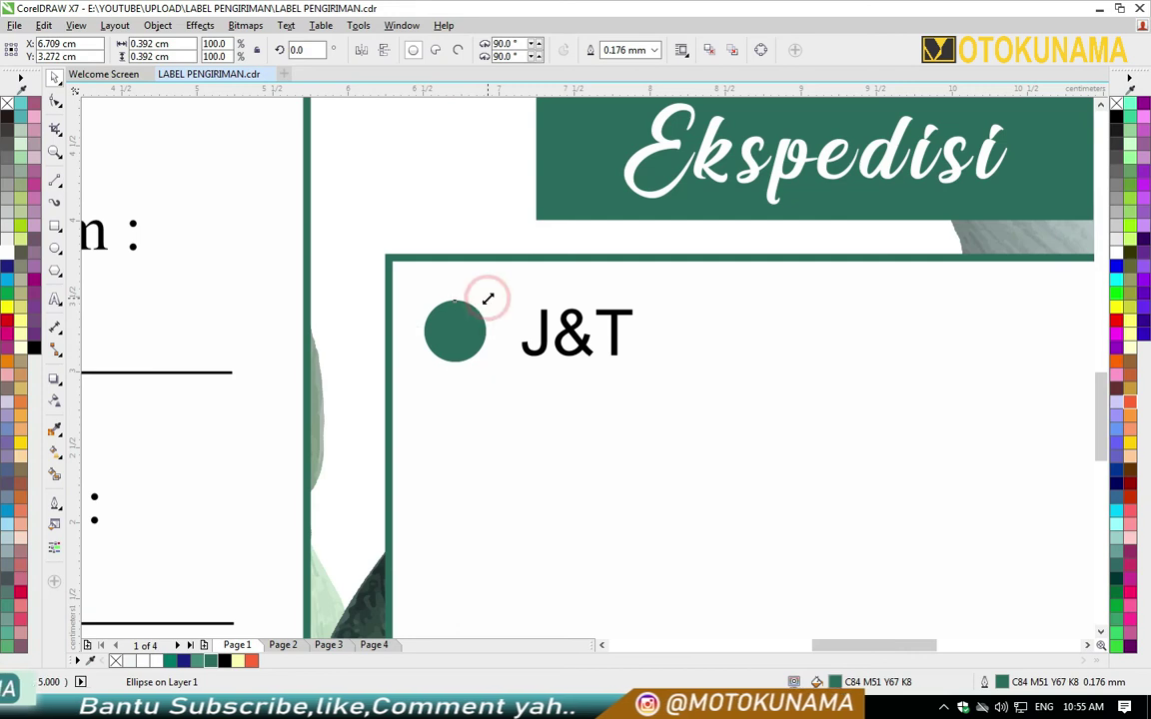
drag(488, 298, 470, 331)
mouse_move(570, 340)
mouse_down()
mouse_move(561, 338)
mouse_move(570, 338)
mouse_up()
Duplicate the green bullet circle and the "J&T" text to the right in the same row
click(471, 331)
drag(471, 332, 704, 333)
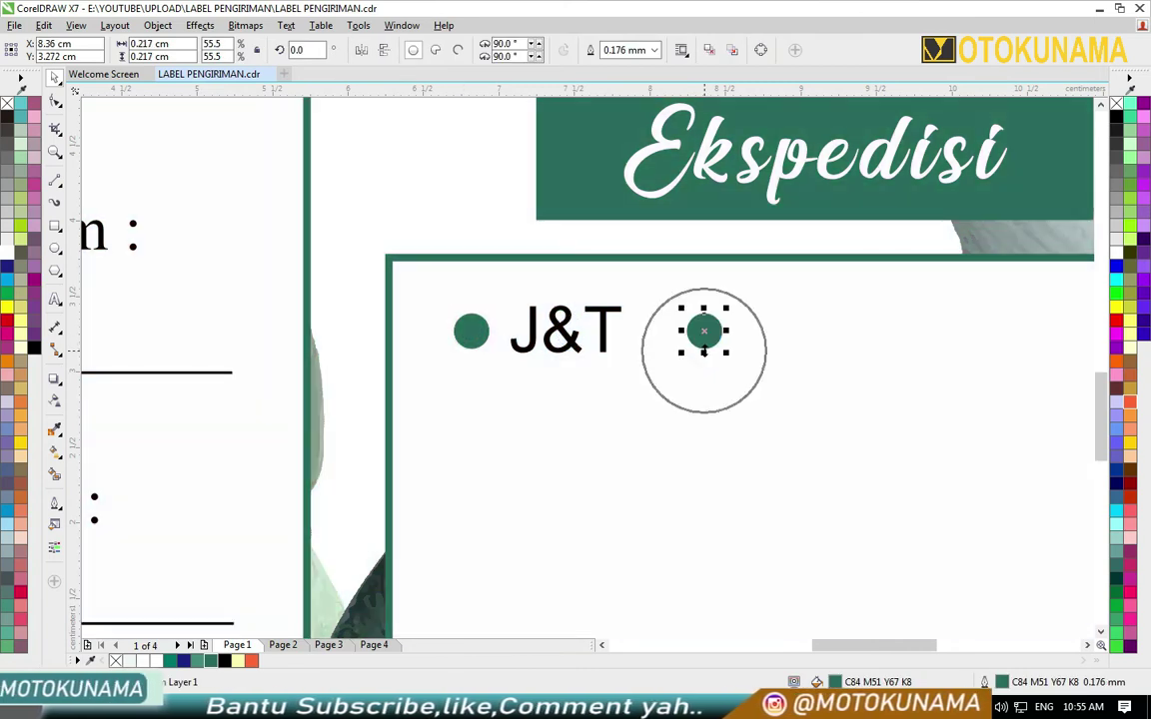
click(574, 340)
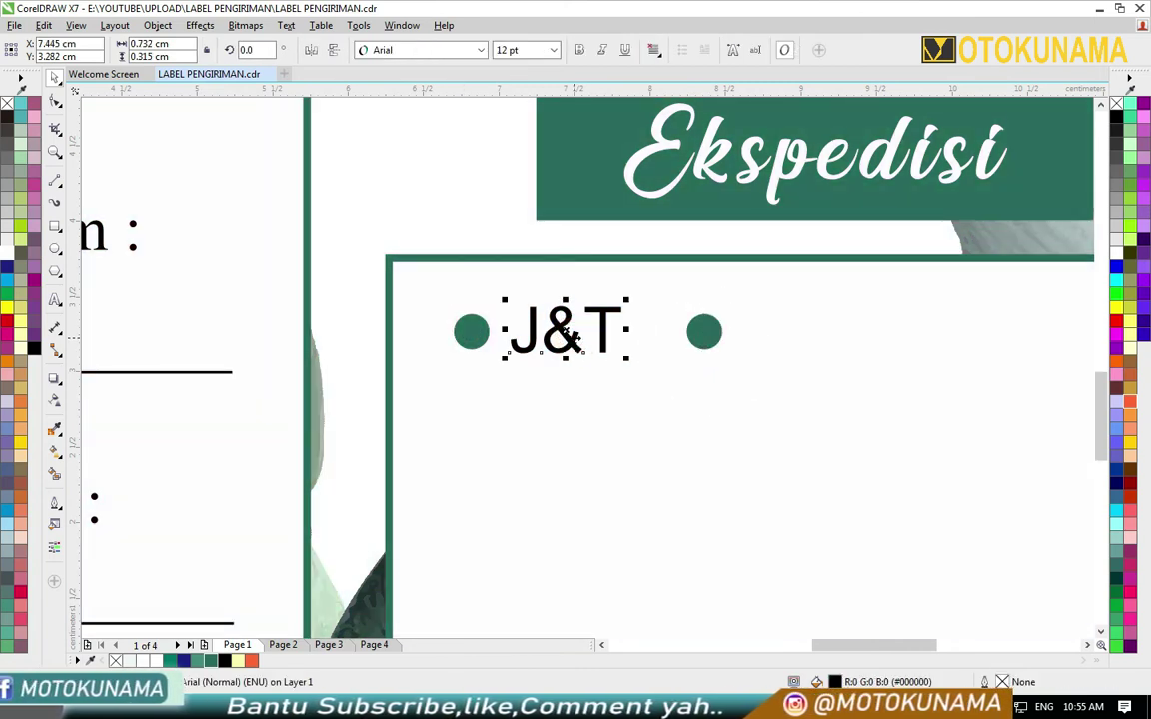
drag(571, 335, 809, 331)
Change the copied "J&T" text to "JNE"
click(55, 299)
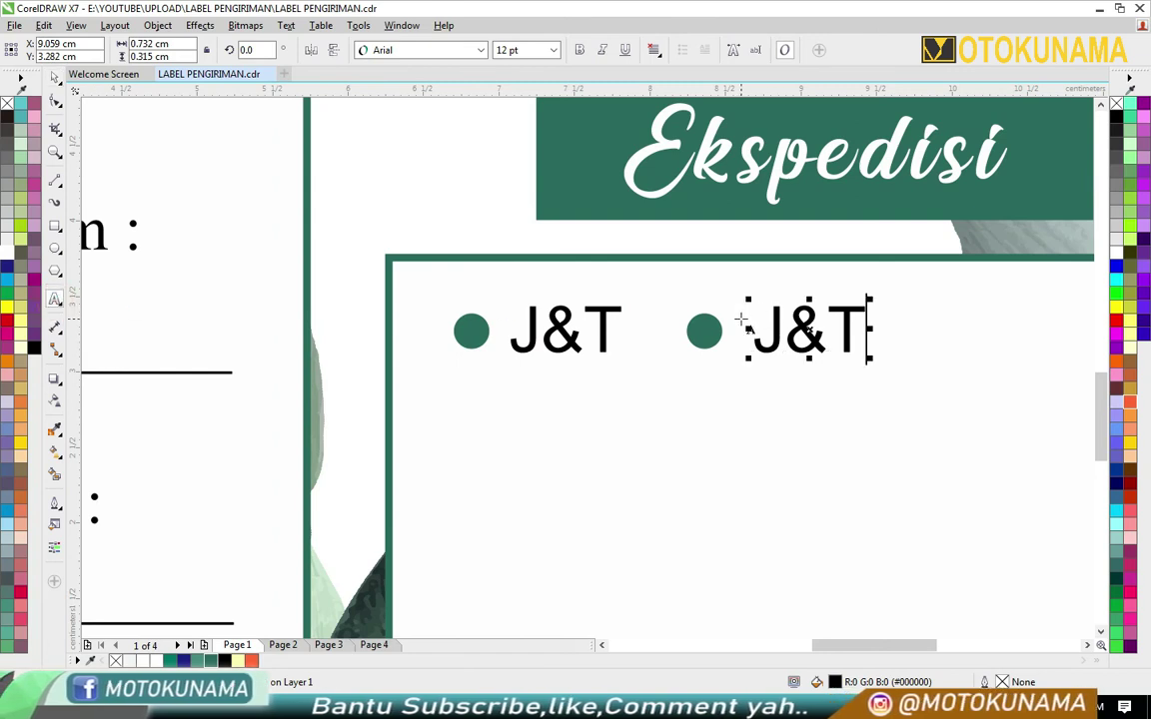
key(BackSpace)
key(BackSpace)
text(NE)
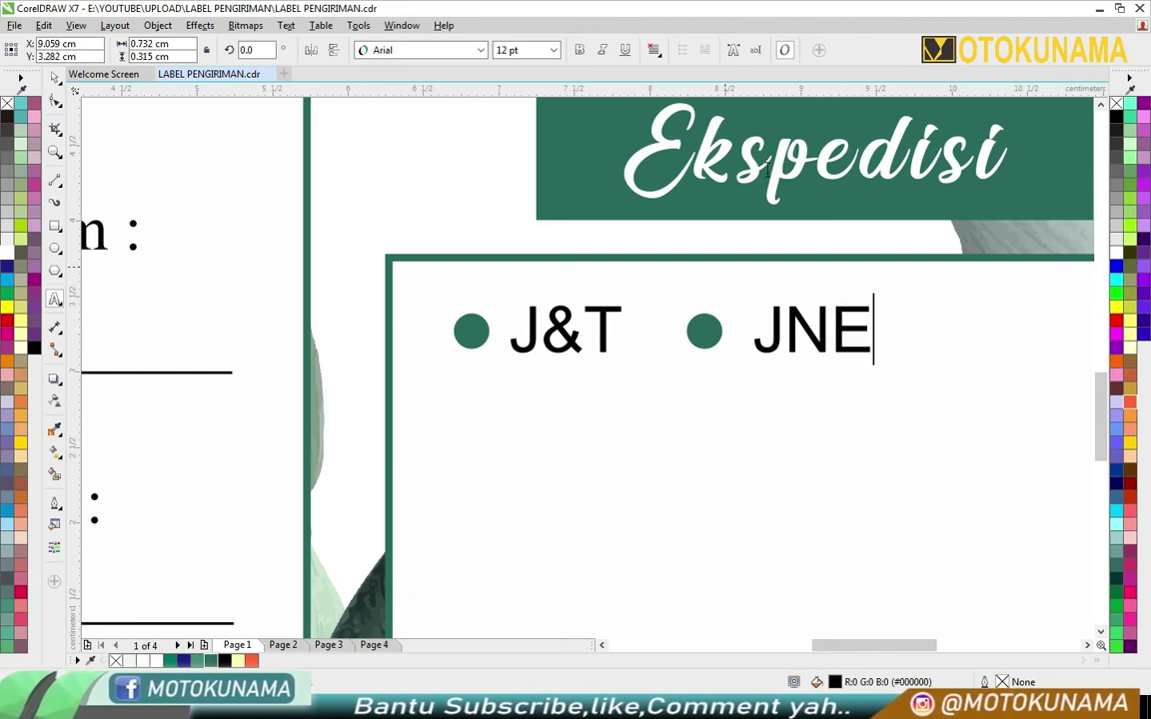
key(Escape)
Duplicate the second bullet circle and the "JNE" text further right to form a third option in the row
scroll(590, 369, down, 2)
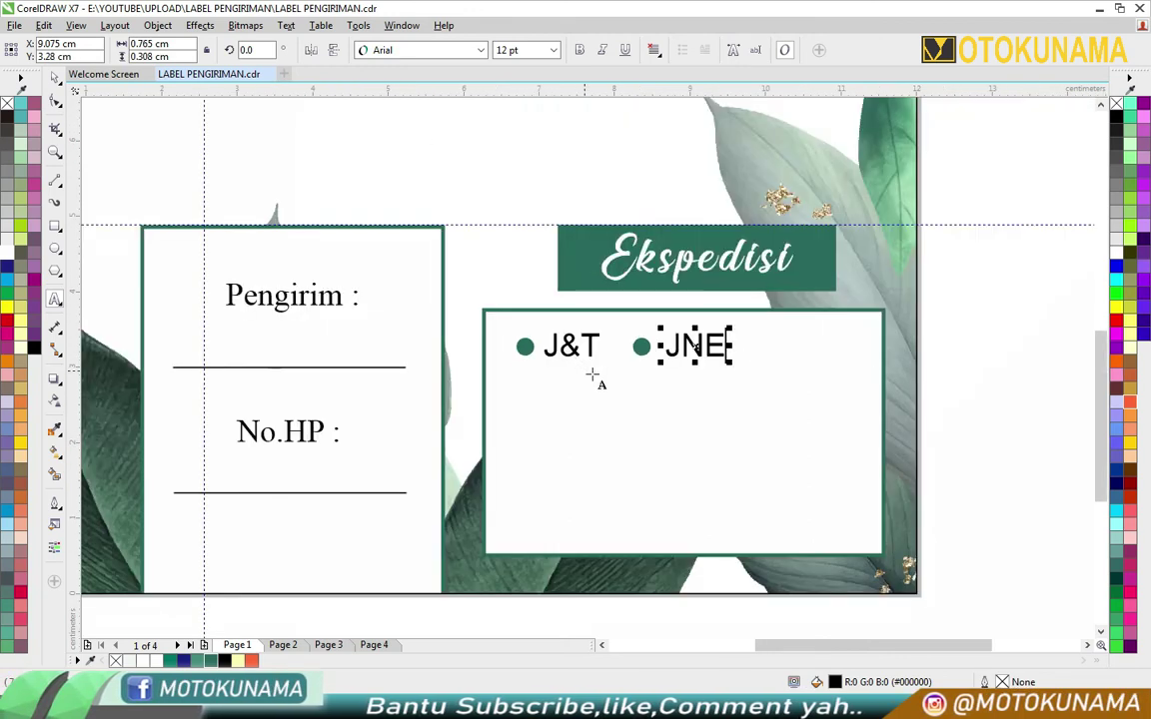
scroll(836, 360, up, 2)
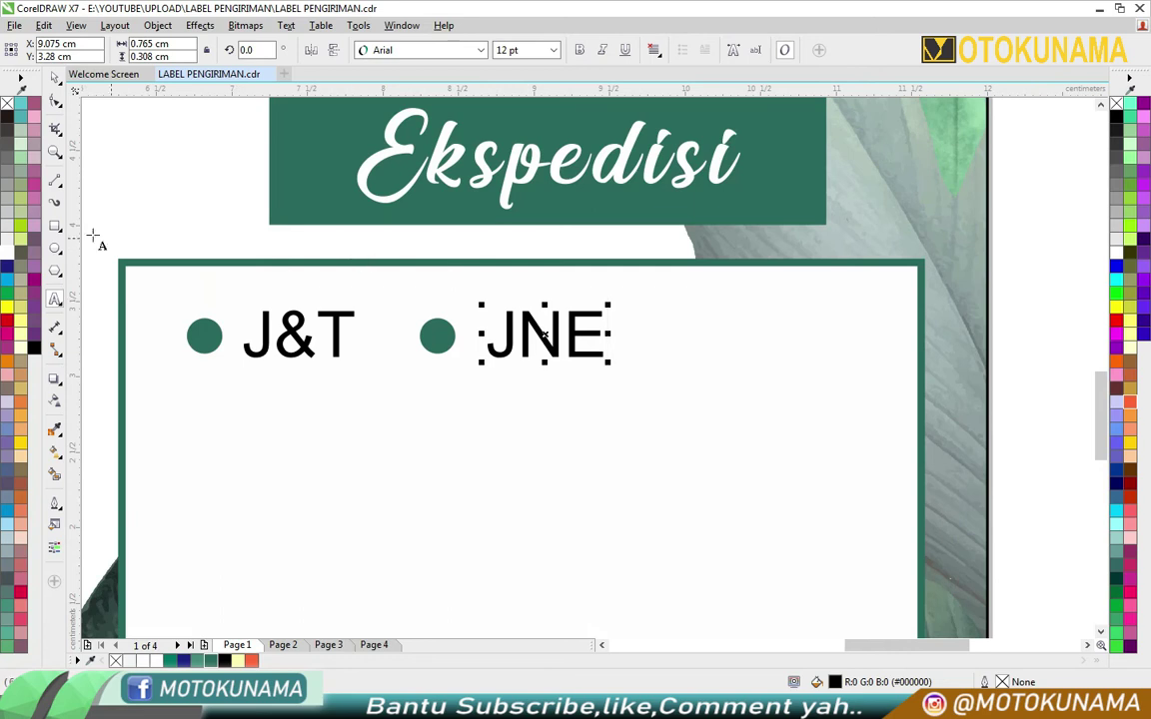
click(55, 80)
drag(437, 335, 749, 336)
click(572, 341)
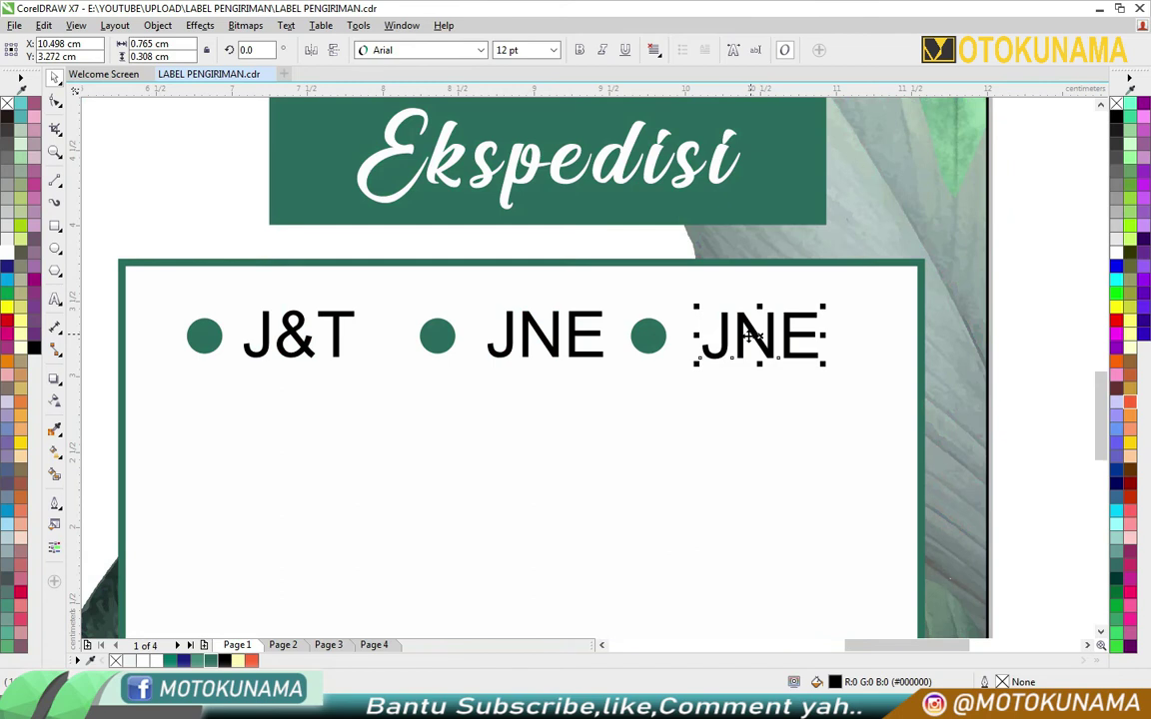
Change the copied "JNE" text of the third option in the row to "TIKI"
click(55, 301)
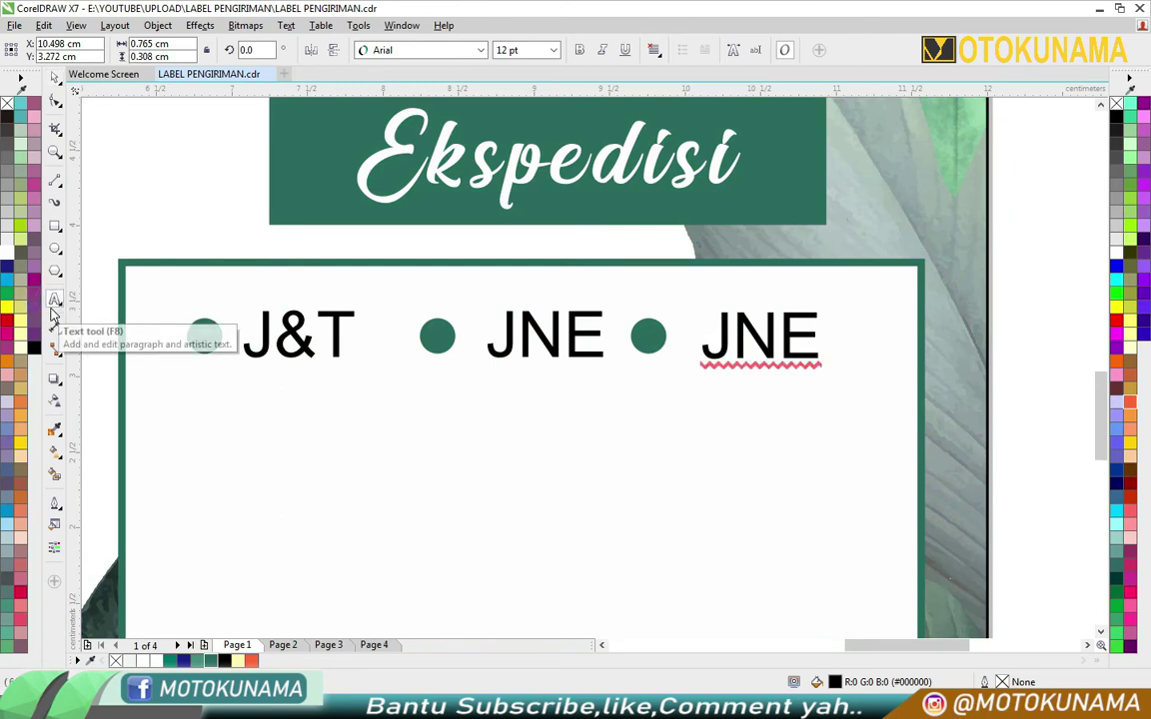
key(BackSpace)
key(BackSpace)
key(BackSpace)
text(T)
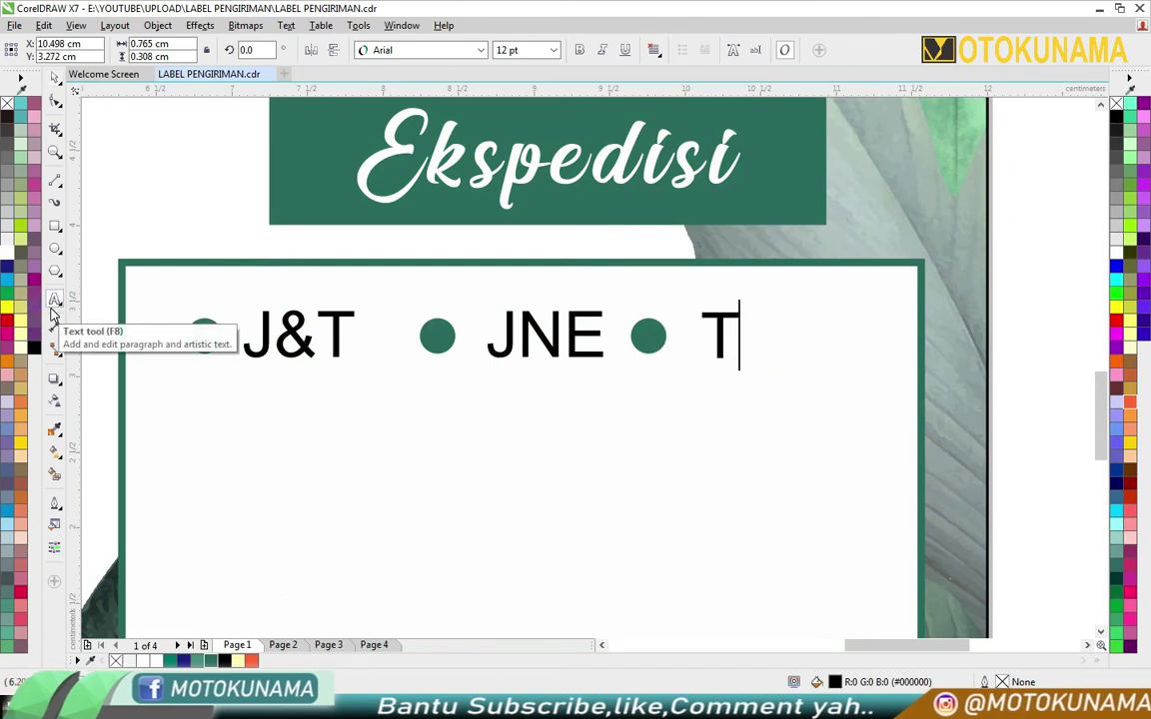
text(IKI)
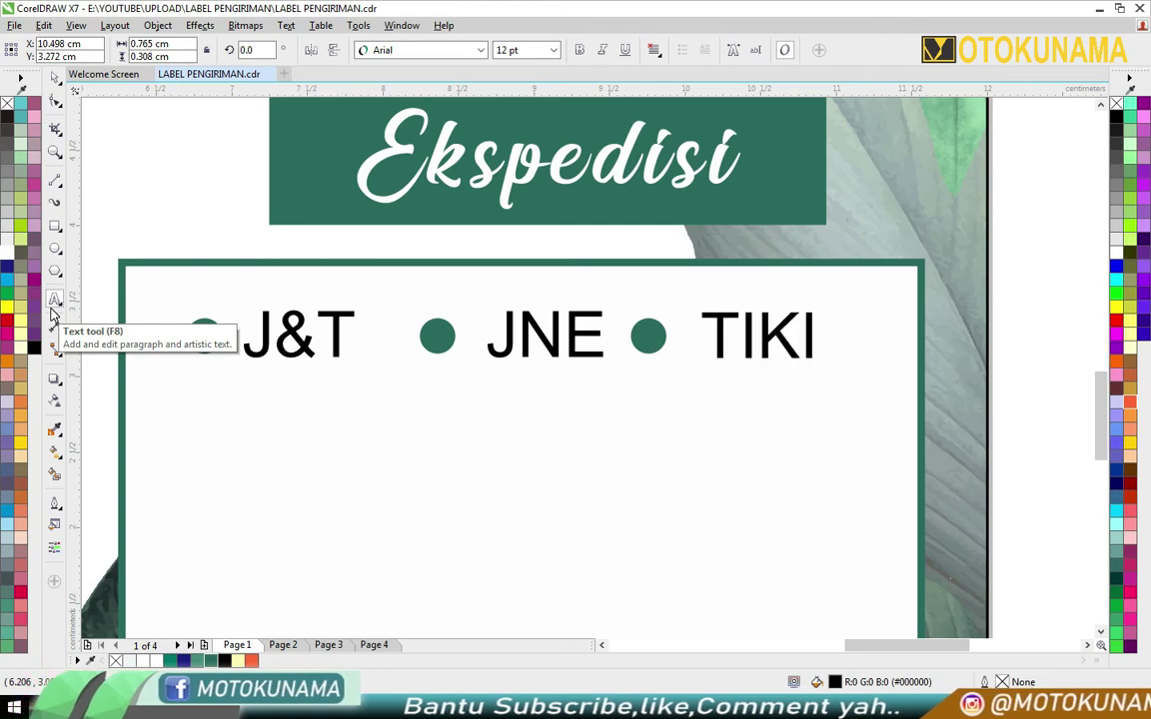
click(55, 78)
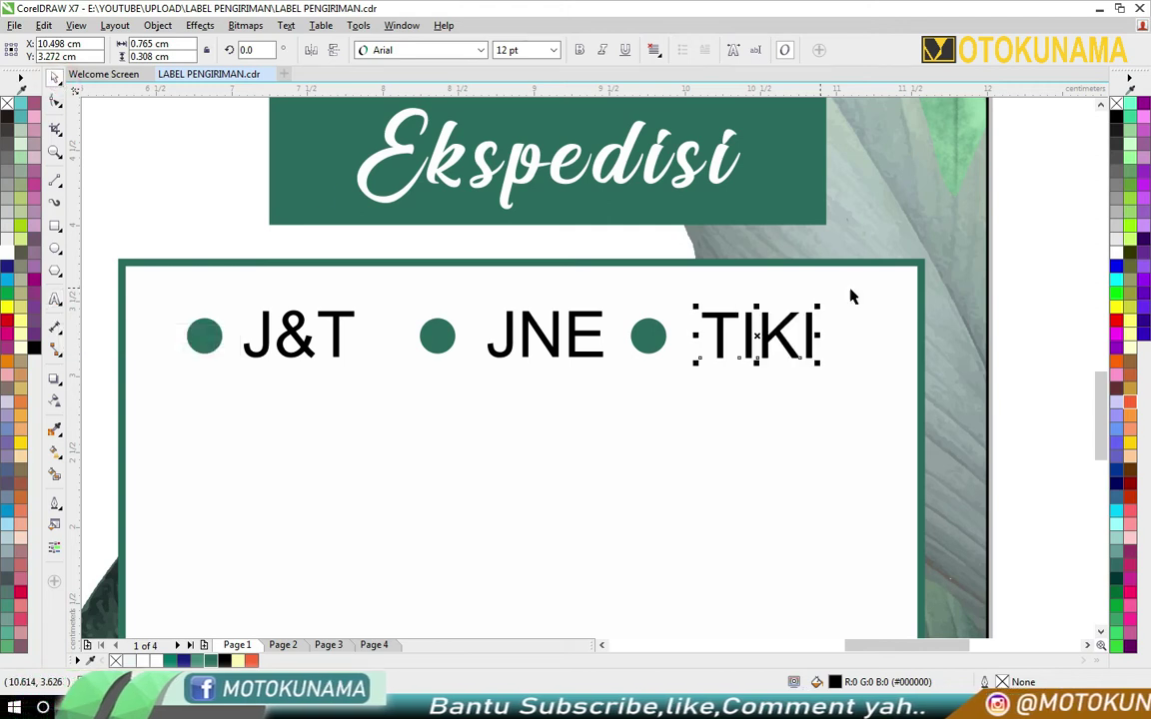
Duplicate the row of three courier options directly below and change the copied "J&T" text to "ANTAREJA"
drag(1020, 291, 168, 391)
drag(500, 335, 500, 440)
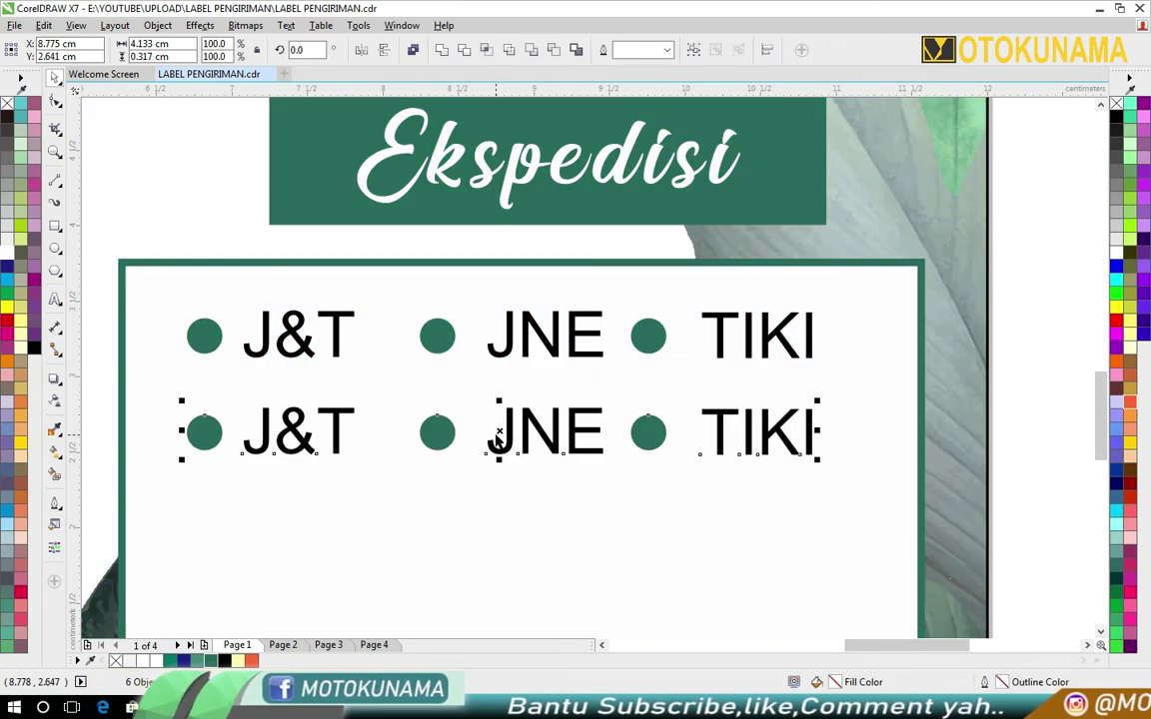
click(55, 300)
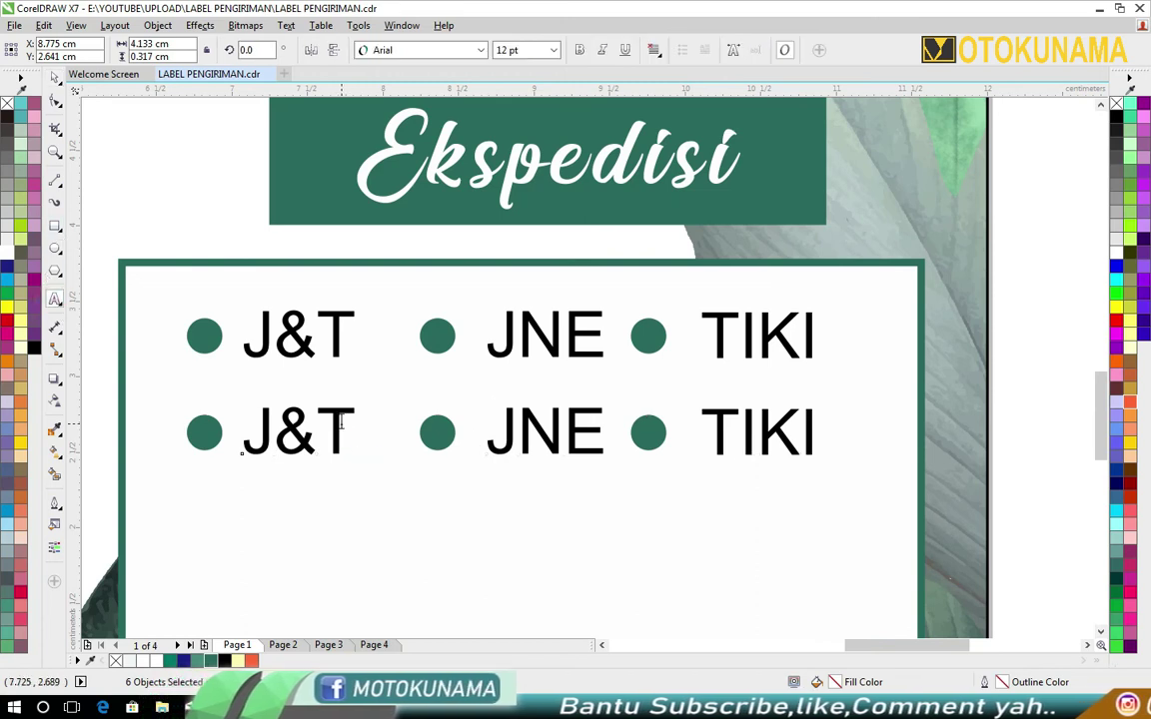
click(340, 423)
key(BackSpace)
key(BackSpace)
key(BackSpace)
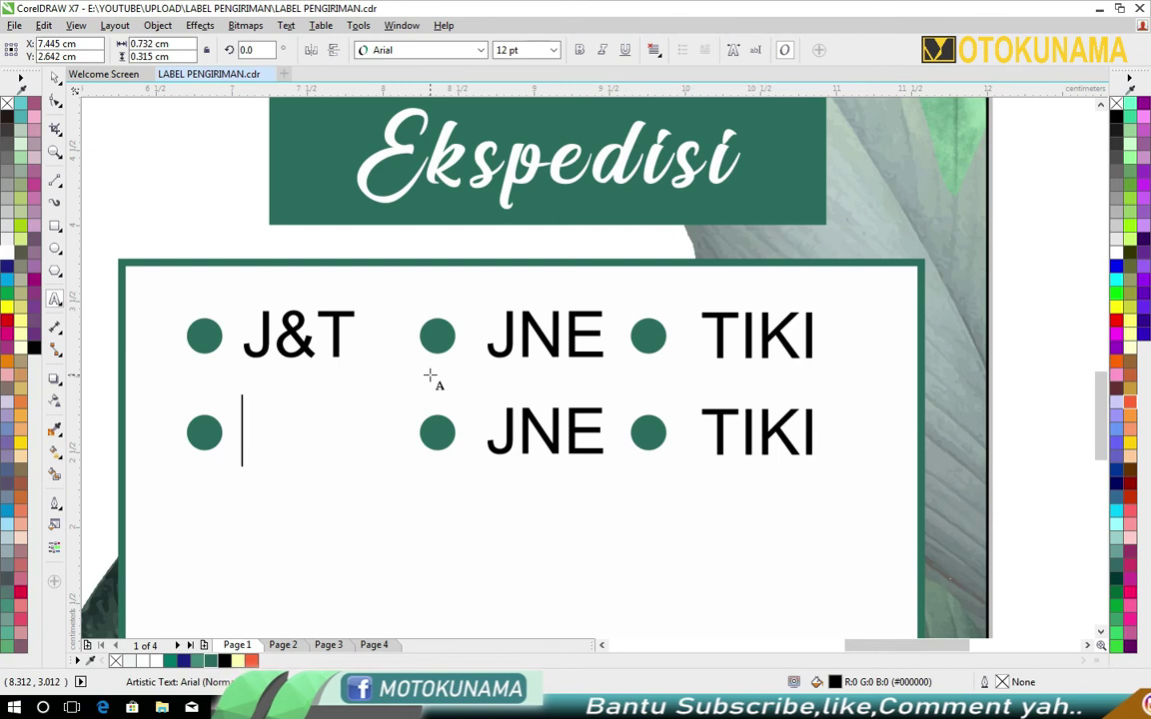
text(ANT)
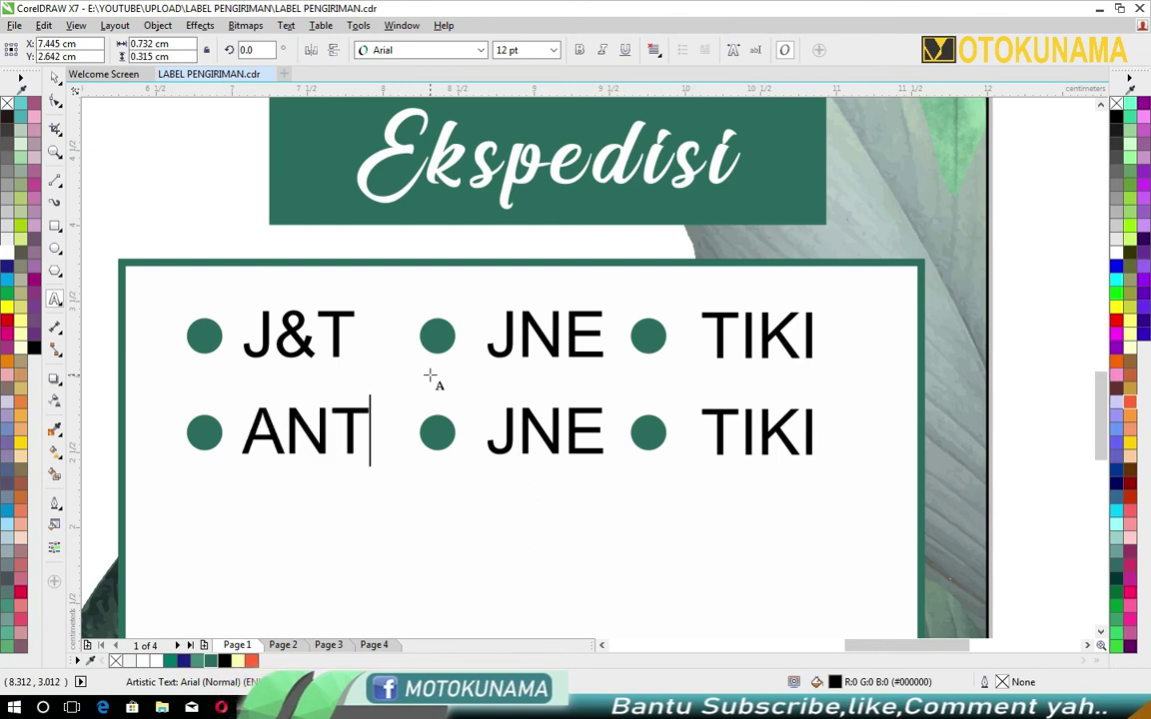
text(AREJA)
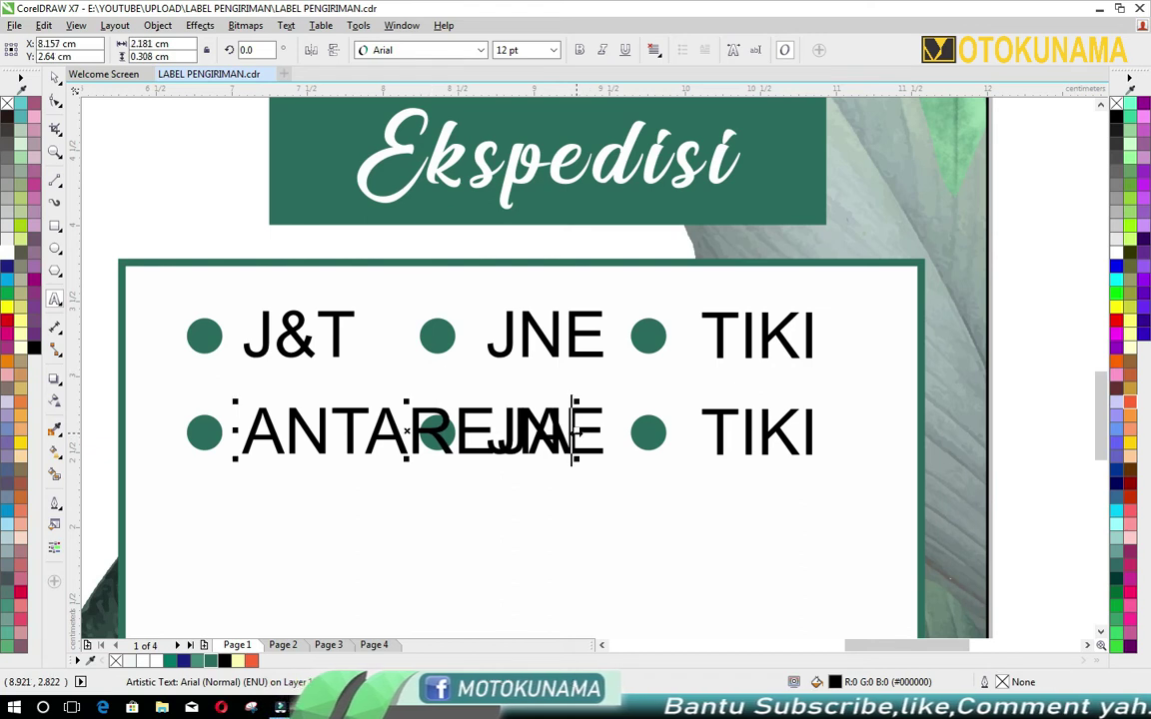
click(55, 80)
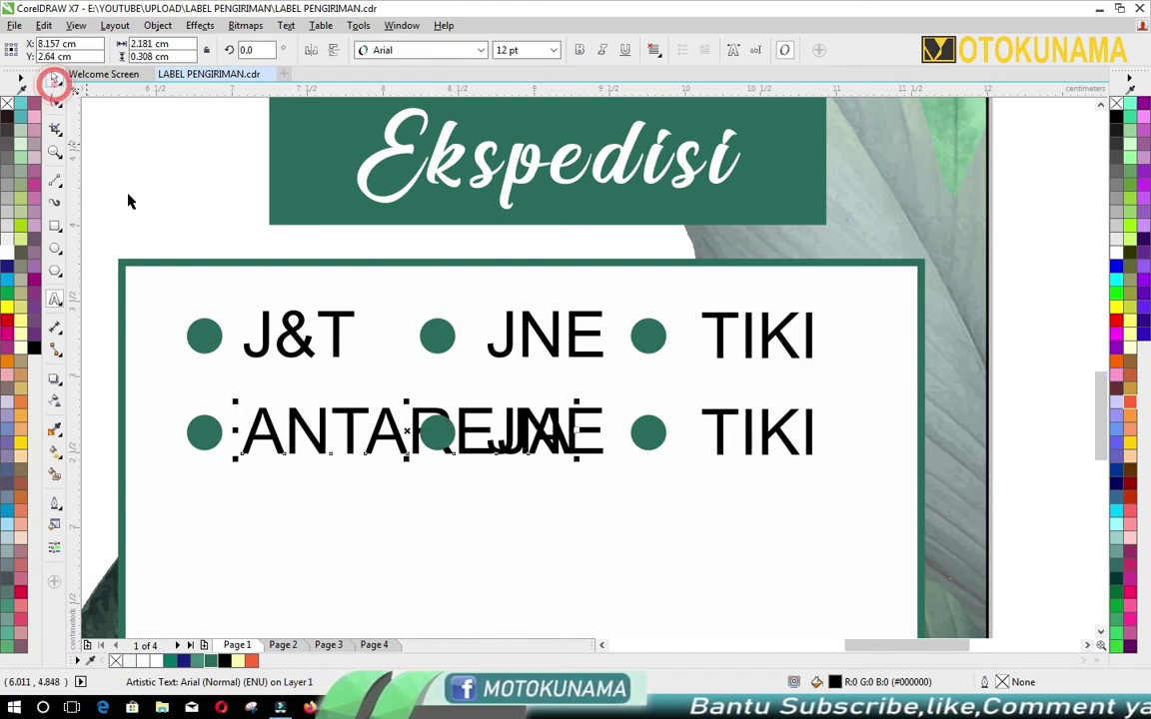
Move the second row's overlapped middle bullet to the start of a third row and delete that row's copied "JNE" text
click(440, 431)
drag(442, 432, 312, 510)
scroll(440, 480, down, 1)
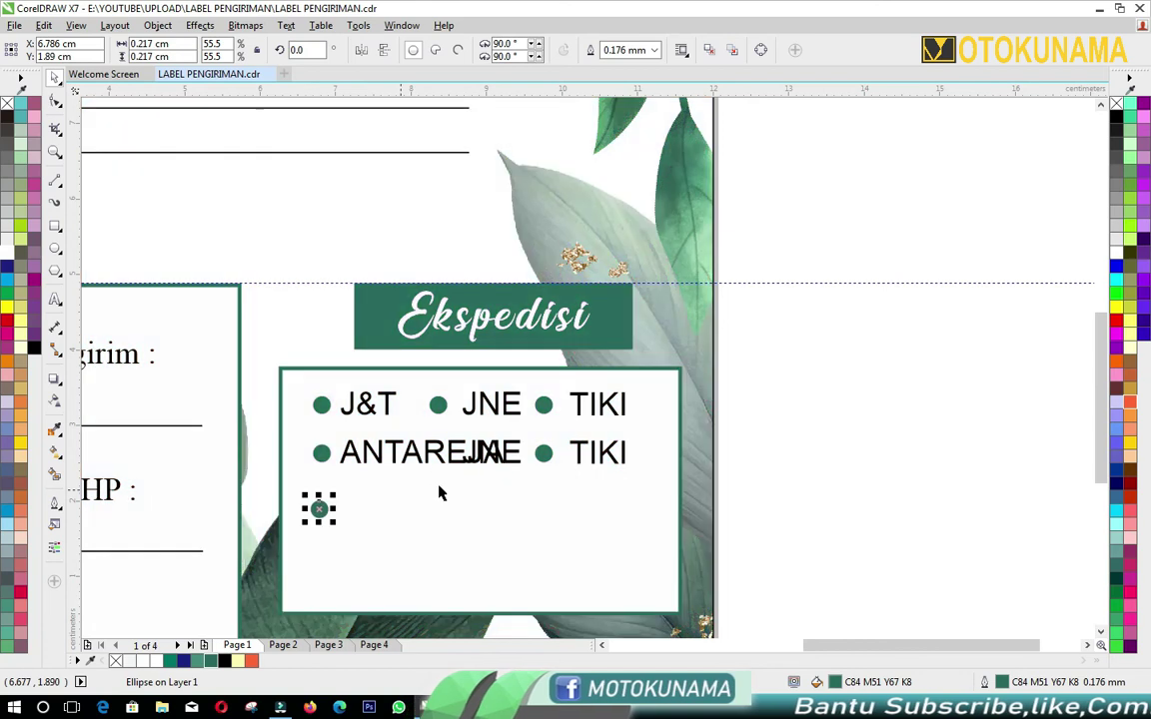
click(509, 457)
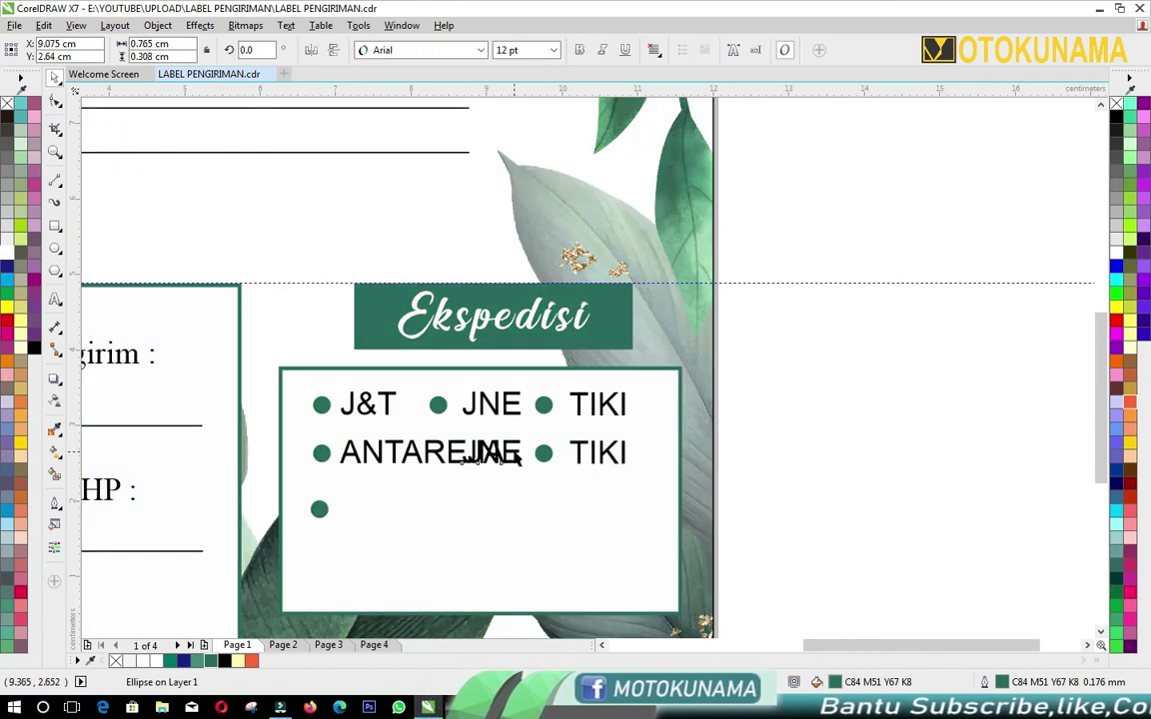
drag(508, 454, 508, 493)
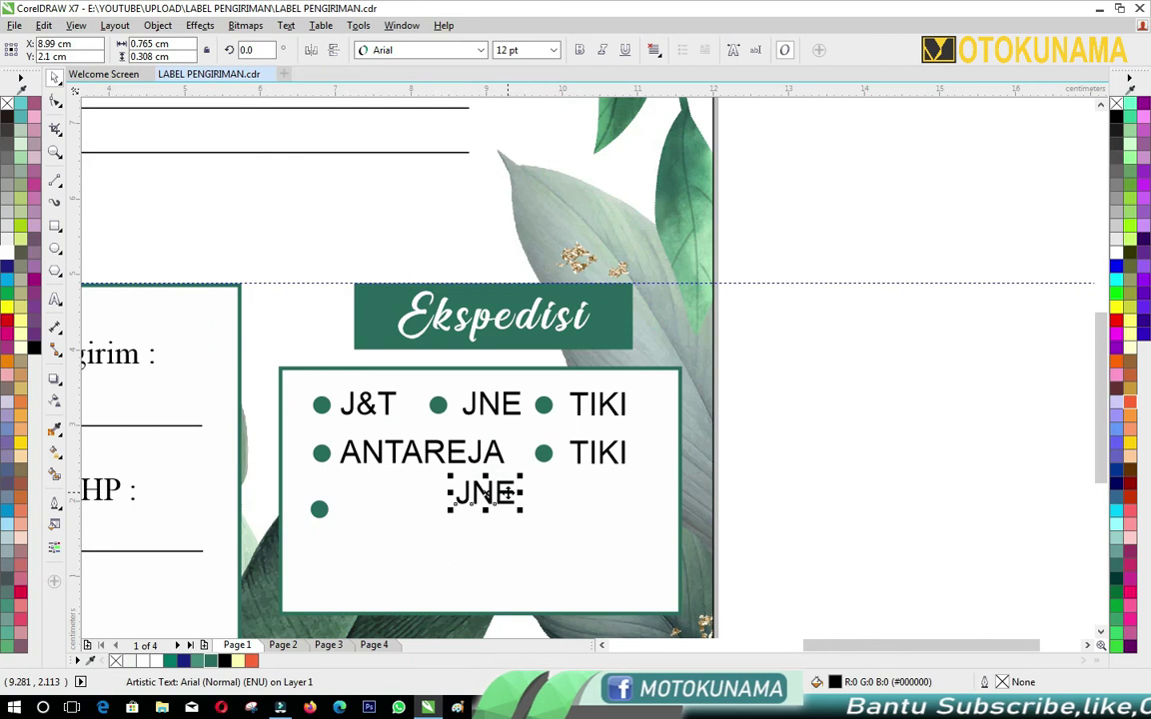
right_click(508, 493)
click(545, 307)
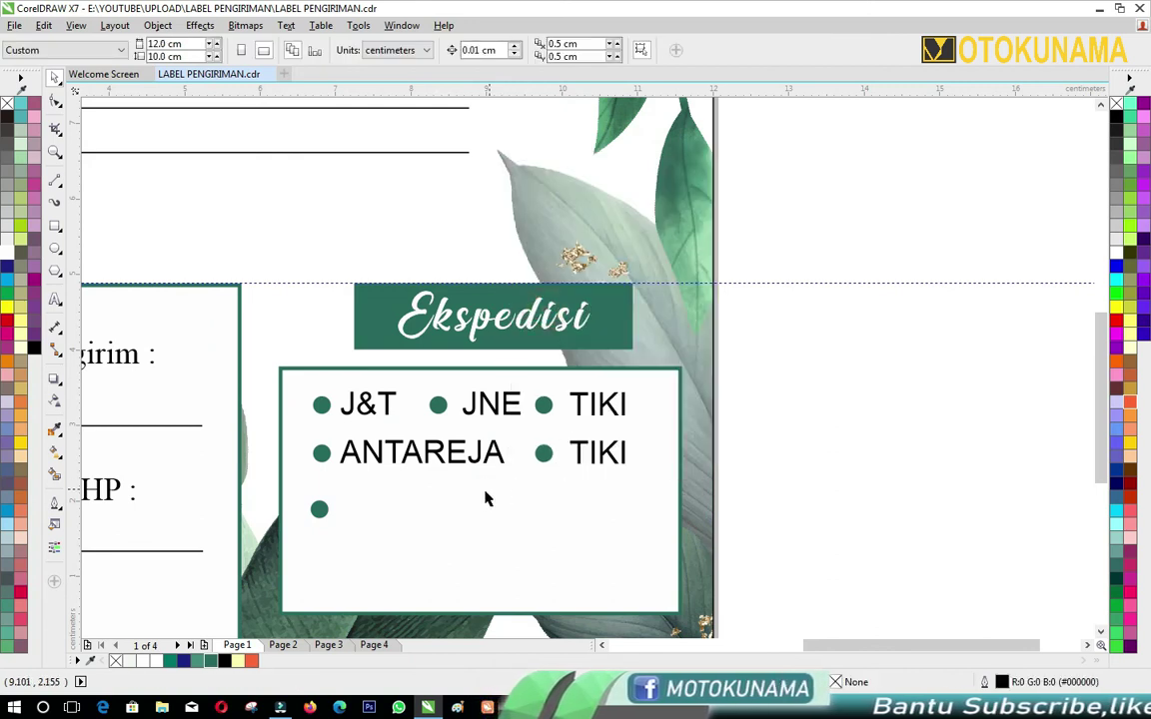
Reposition the third-row bullet circle beneath the "ANTAREJA" bullet, matching the spacing between the rows above
scroll(315, 507, up, 2)
mouse_move(311, 506)
mouse_down()
mouse_move(323, 506)
mouse_move(320, 489)
mouse_move(323, 504)
mouse_move(319, 487)
mouse_move(293, 494)
mouse_up()
scroll(310, 486, up, 2)
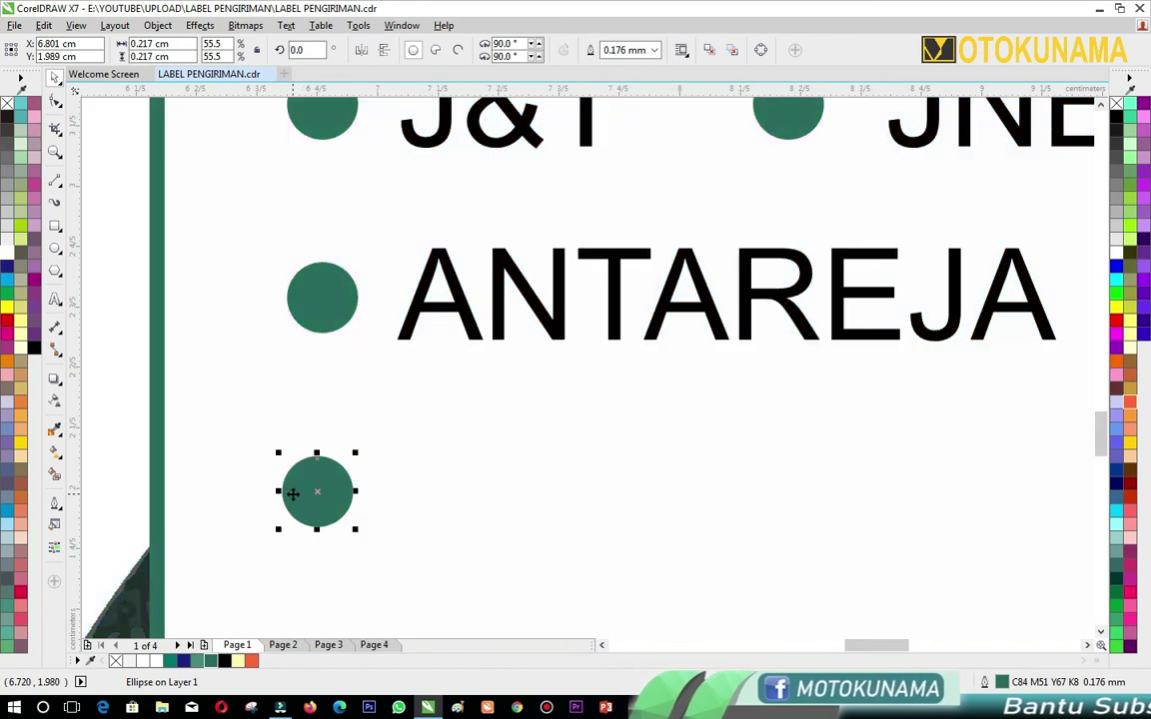
scroll(339, 451, down, 2)
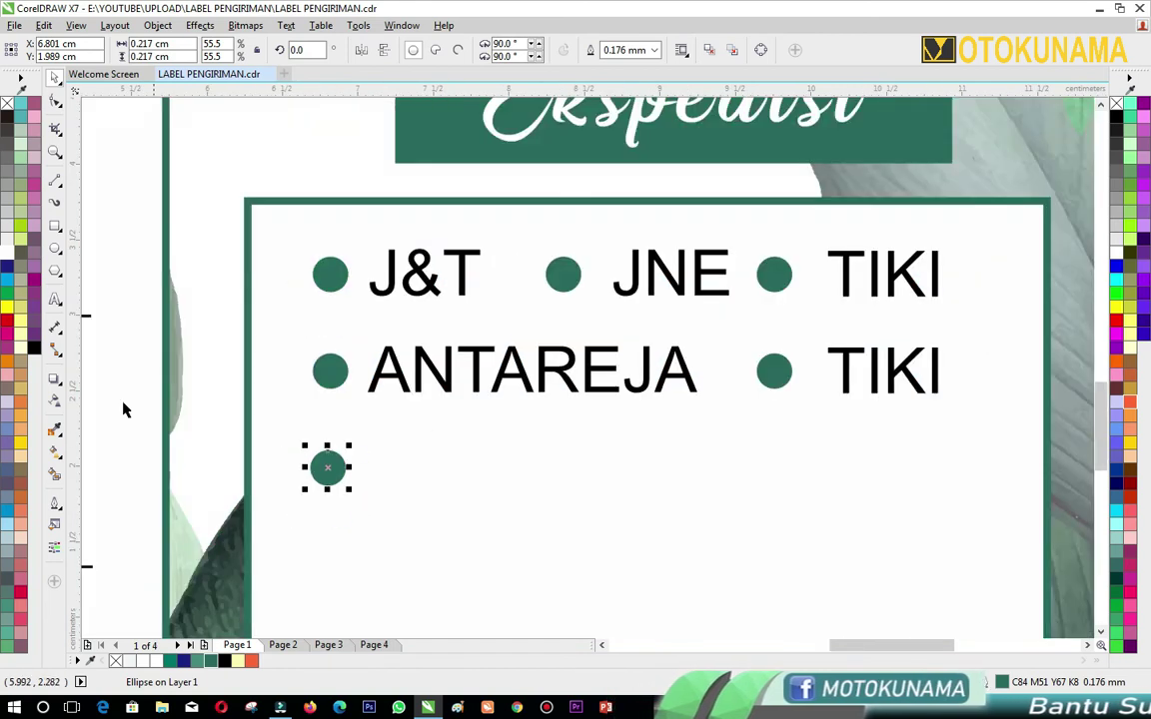
Change the second row's "TIKI" text to "Si Cepat"
click(50, 302)
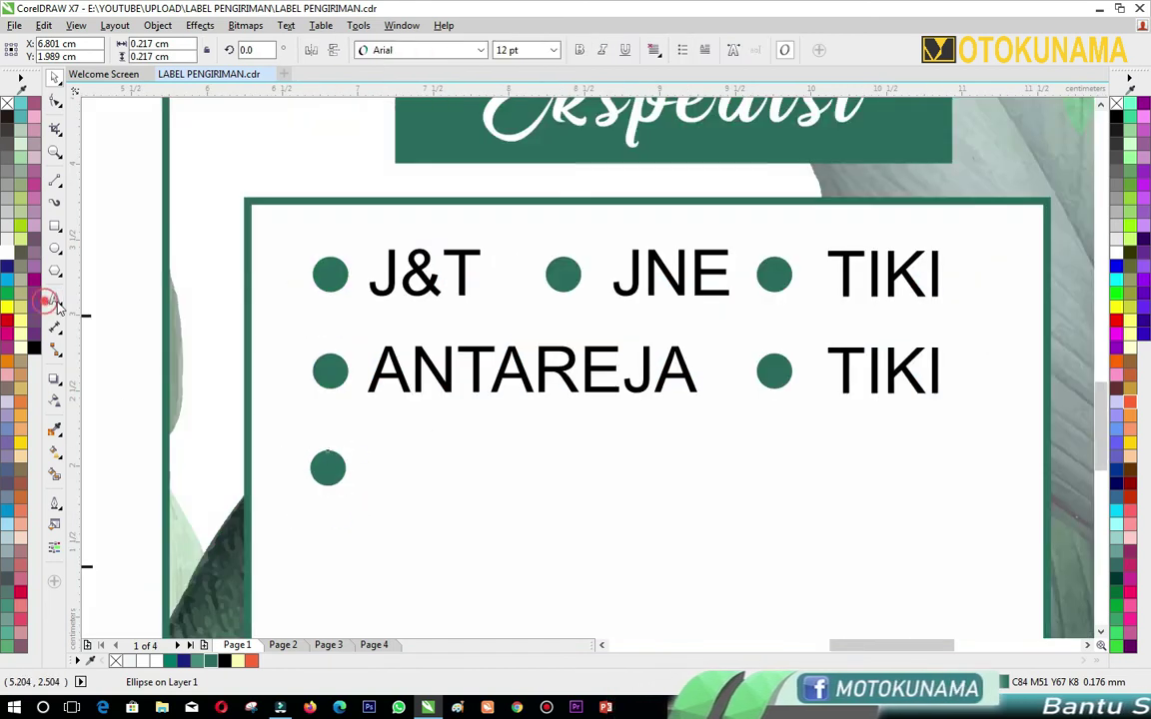
click(939, 372)
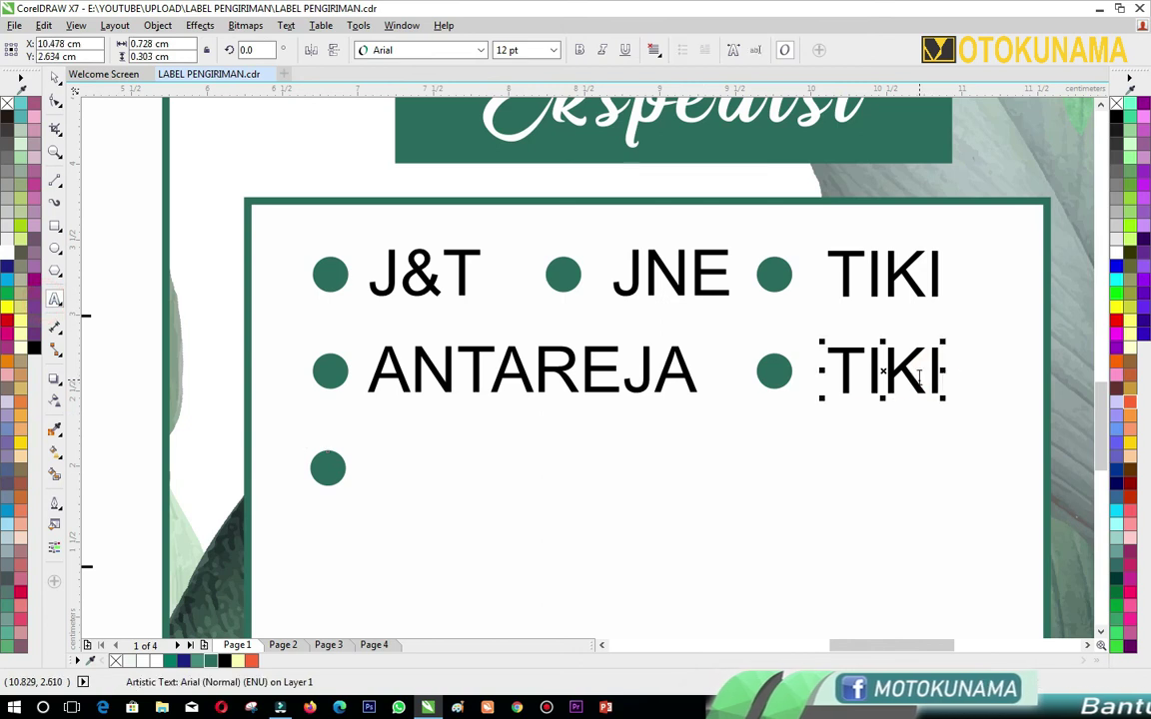
key(BackSpace)
key(BackSpace)
key(BackSpace)
key(BackSpace)
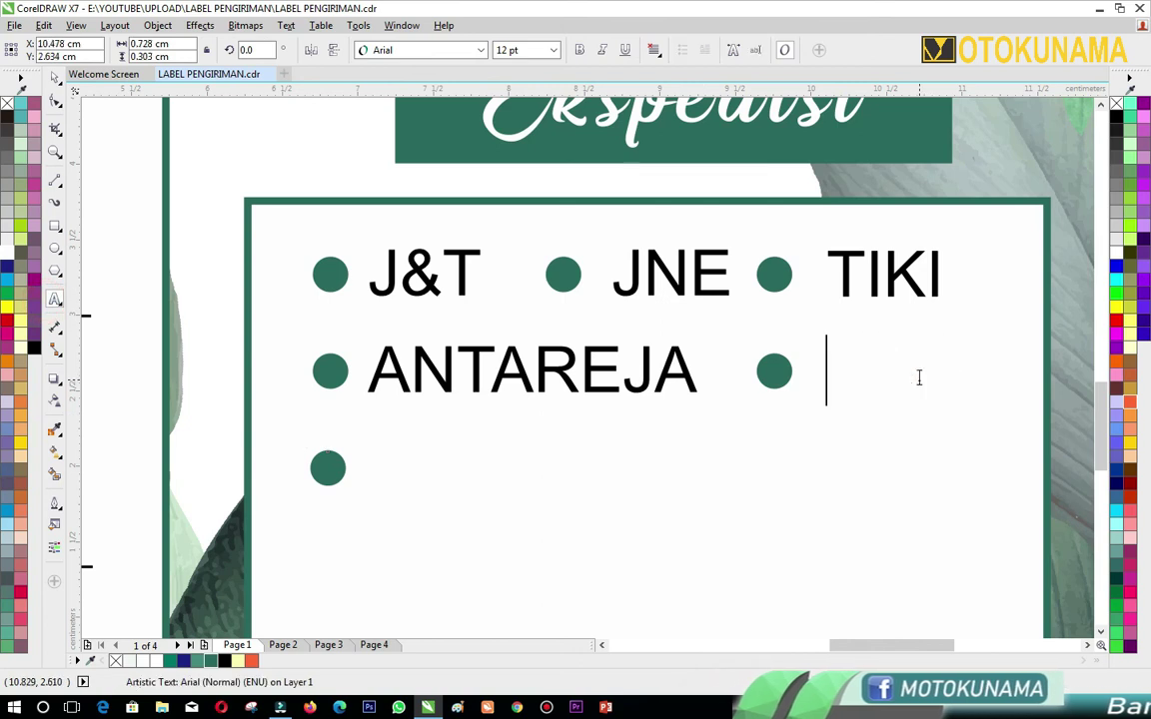
text(Si C)
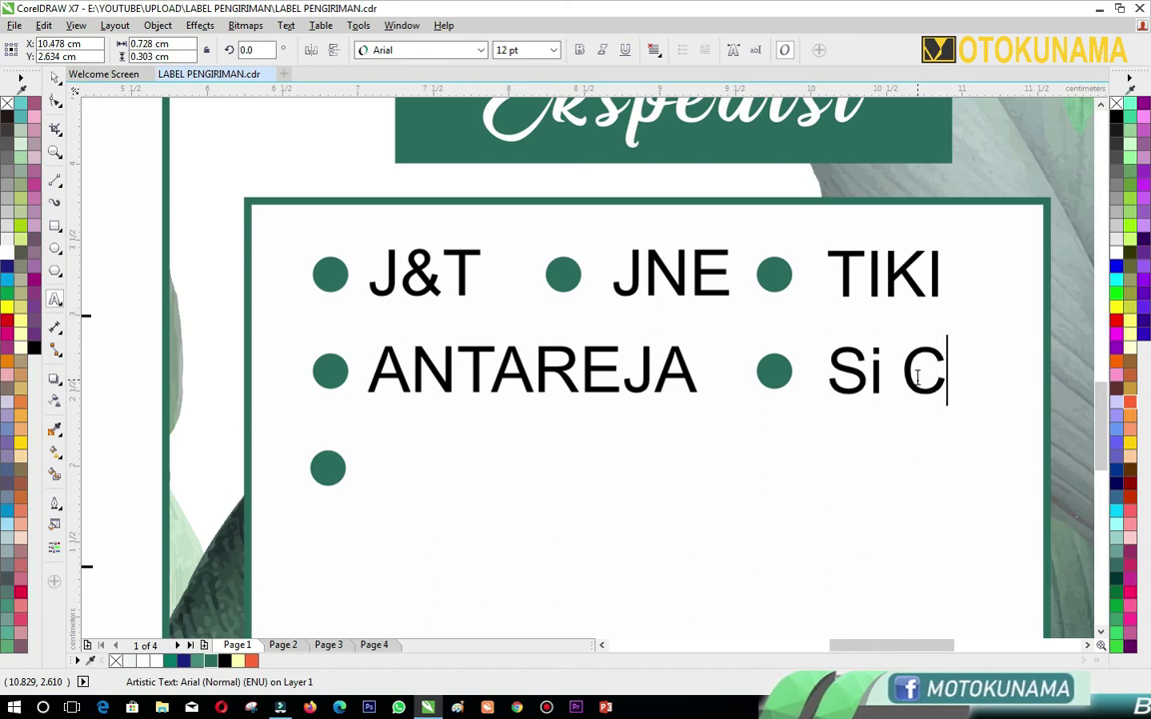
text(epat)
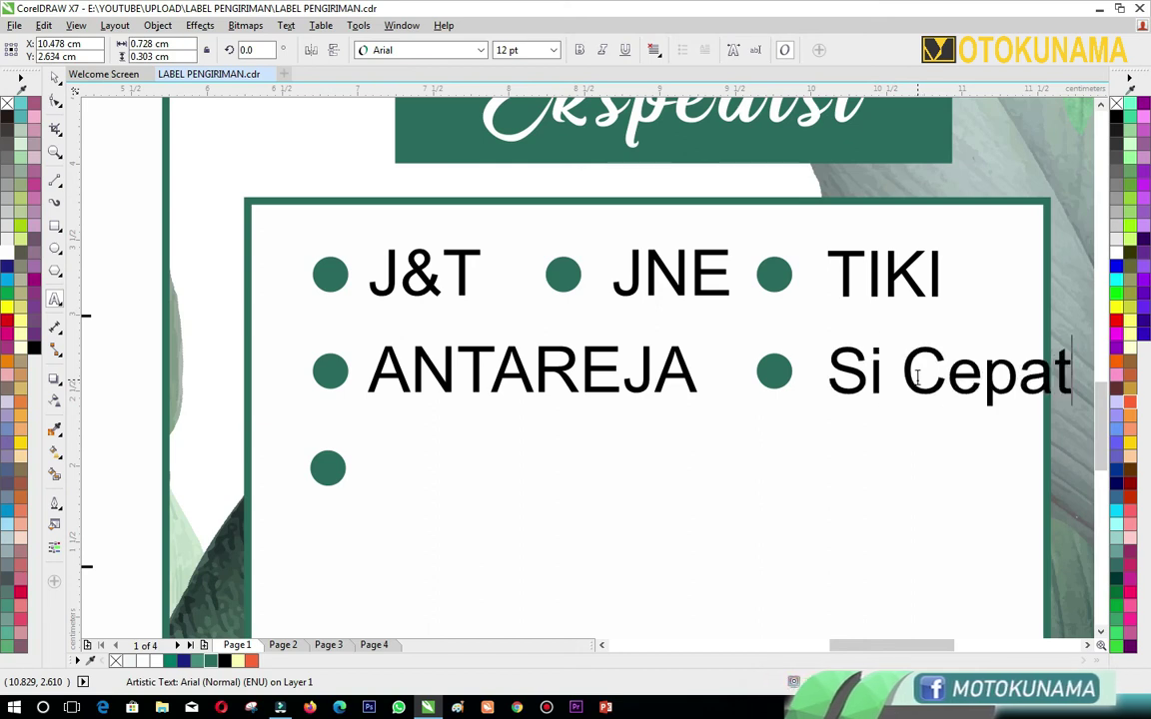
key(Escape)
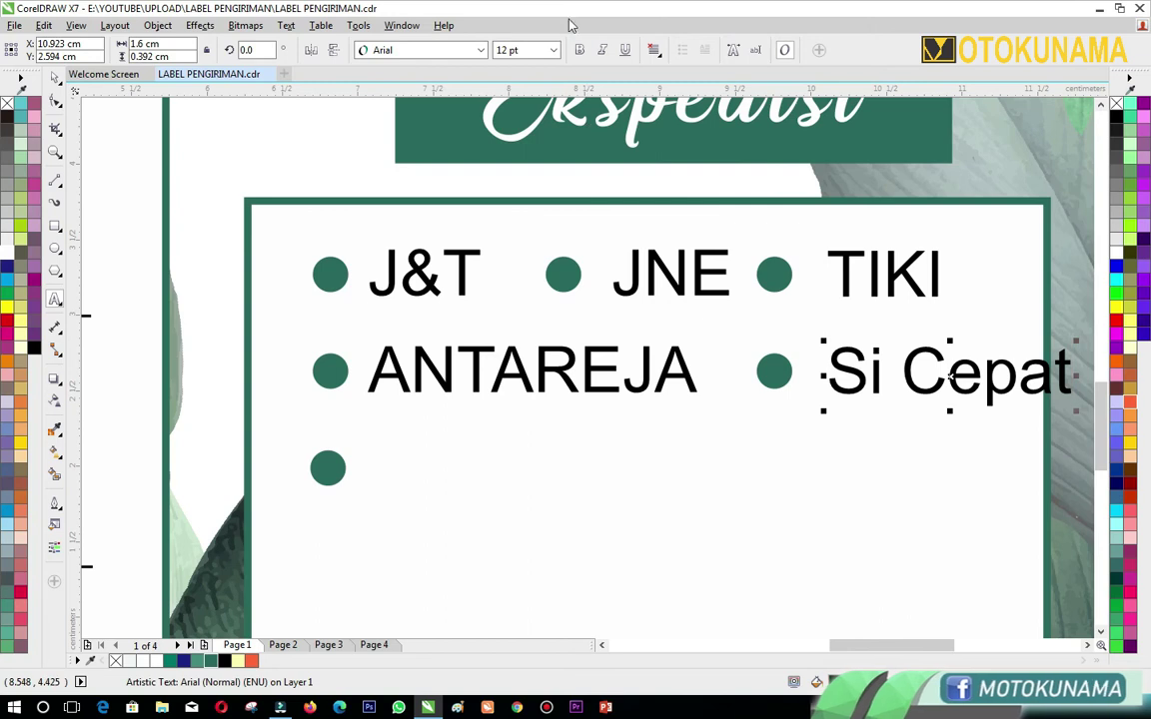
Shift the "Si Cepat" text and its bullet circle left so that both fit inside the box border
click(54, 77)
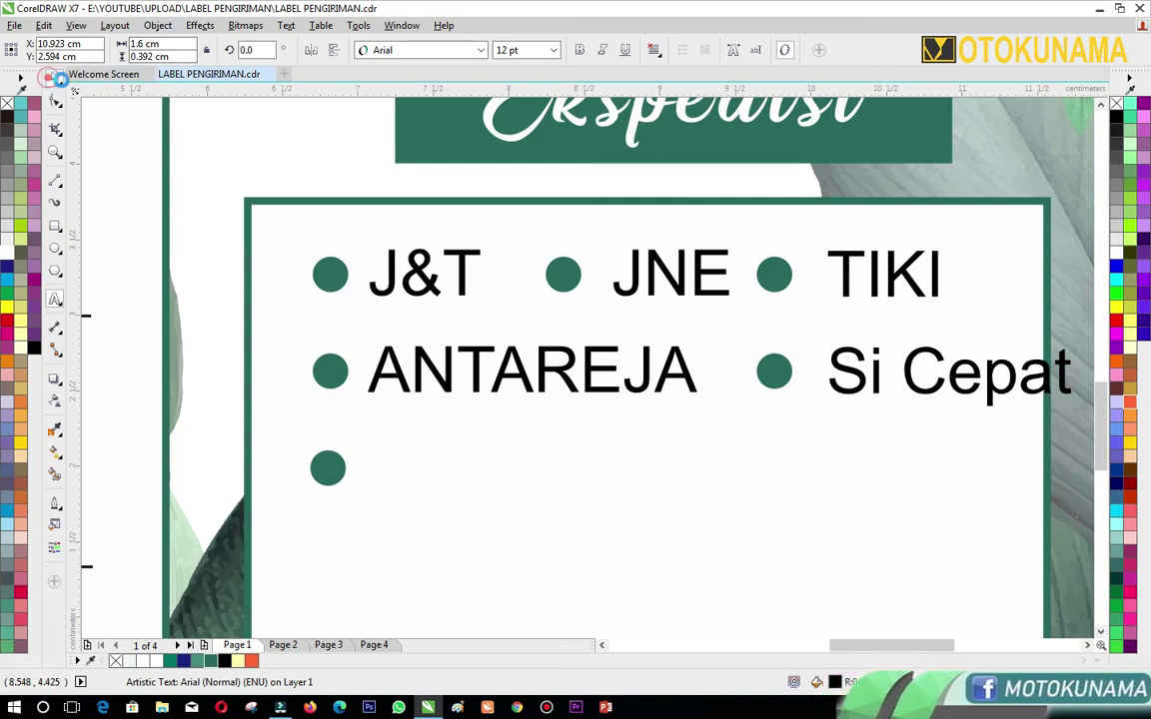
drag(775, 372, 745, 371)
drag(911, 391, 860, 381)
Draw a horizontal blank line about 4.11 cm long beside the third-row bullet circle
click(56, 180)
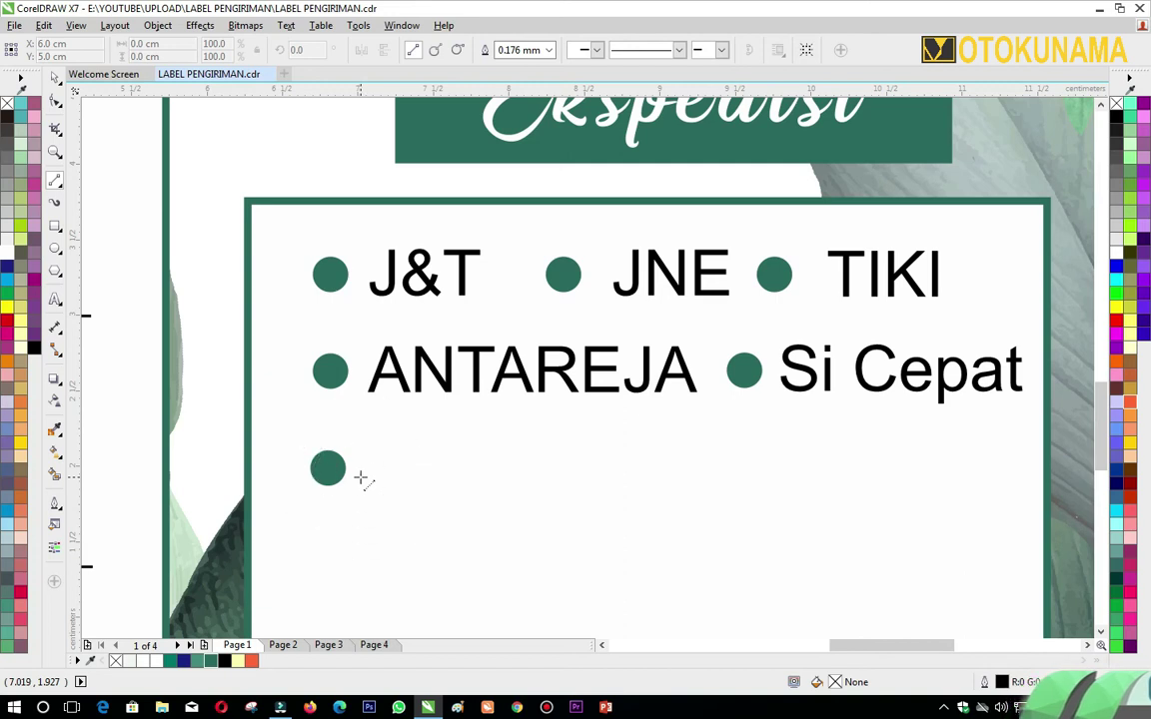
click(359, 476)
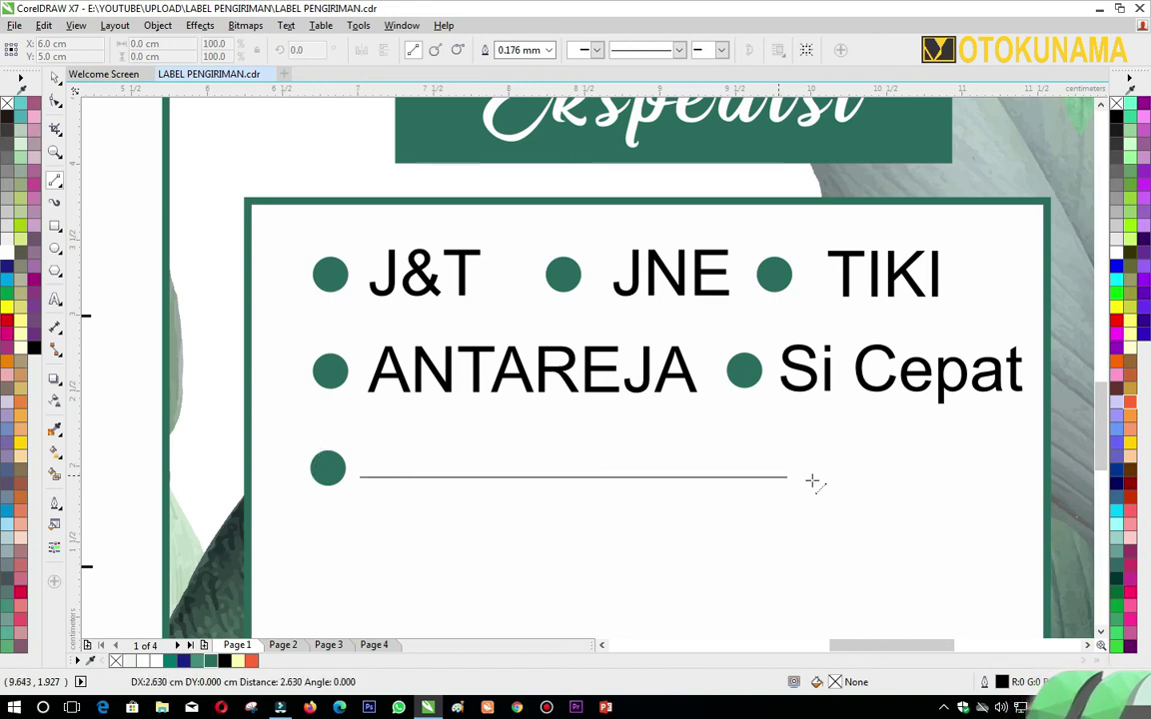
ctrl+click(979, 495)
scroll(475, 385, down, 2)
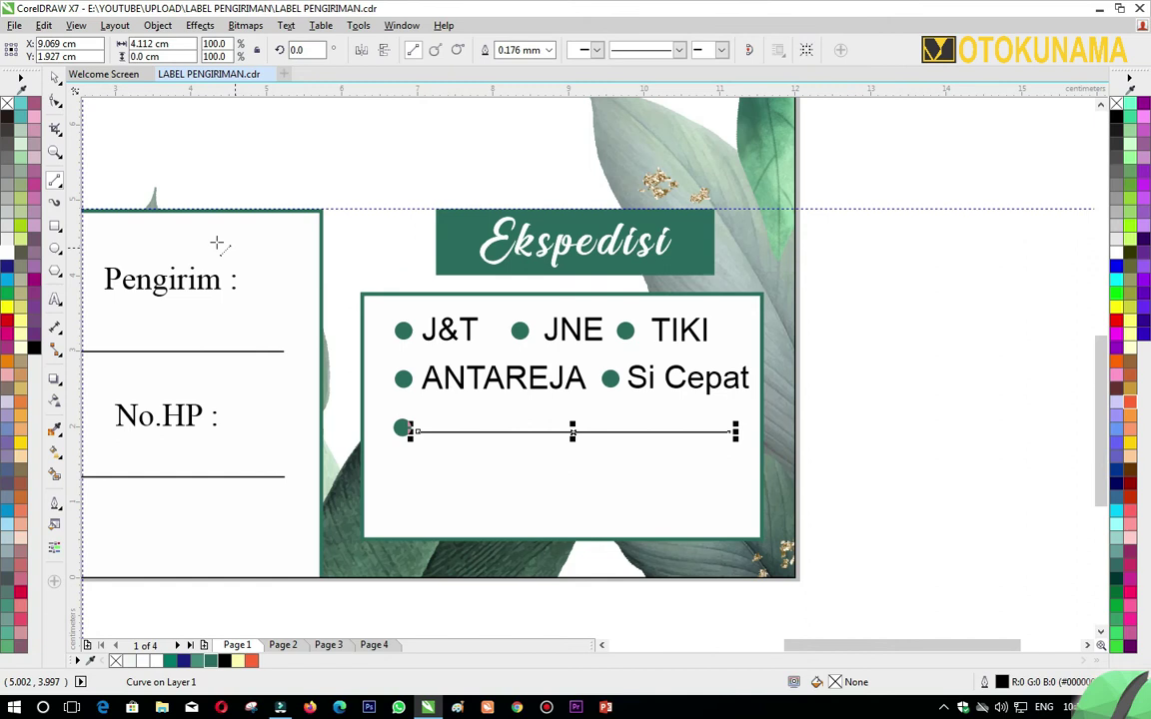
click(52, 80)
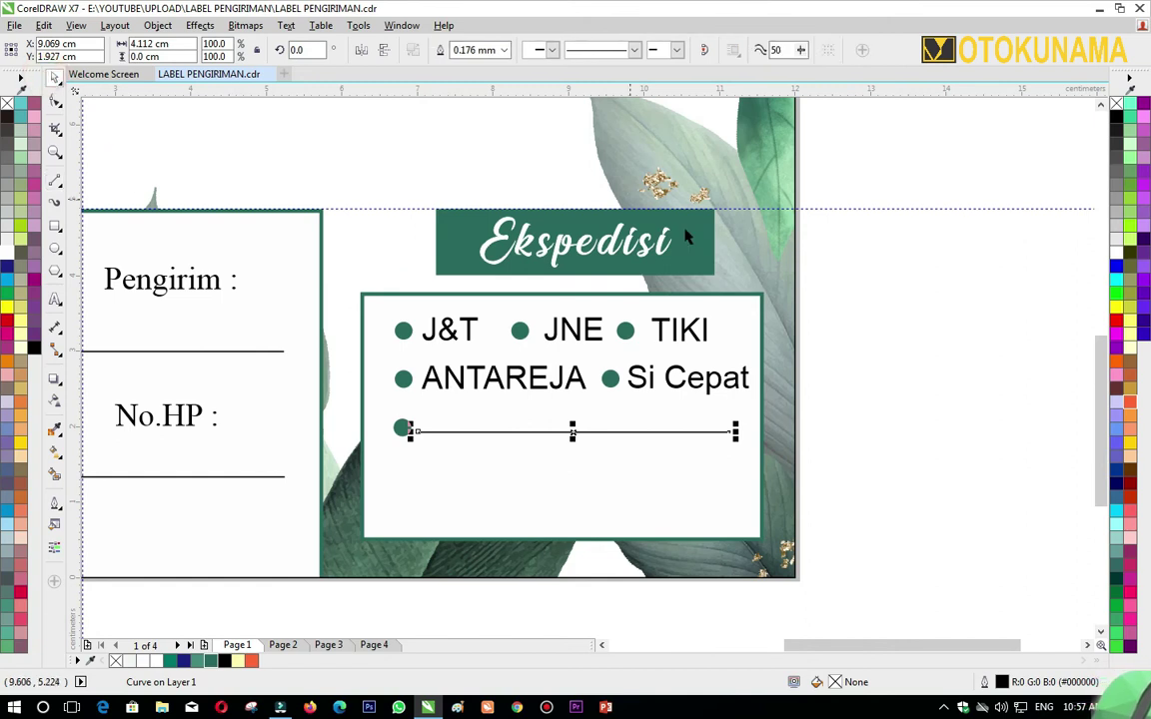
Group all the courier options with their bullets and the blank line, and move the group down inside the box
click(859, 427)
drag(833, 313, 380, 461)
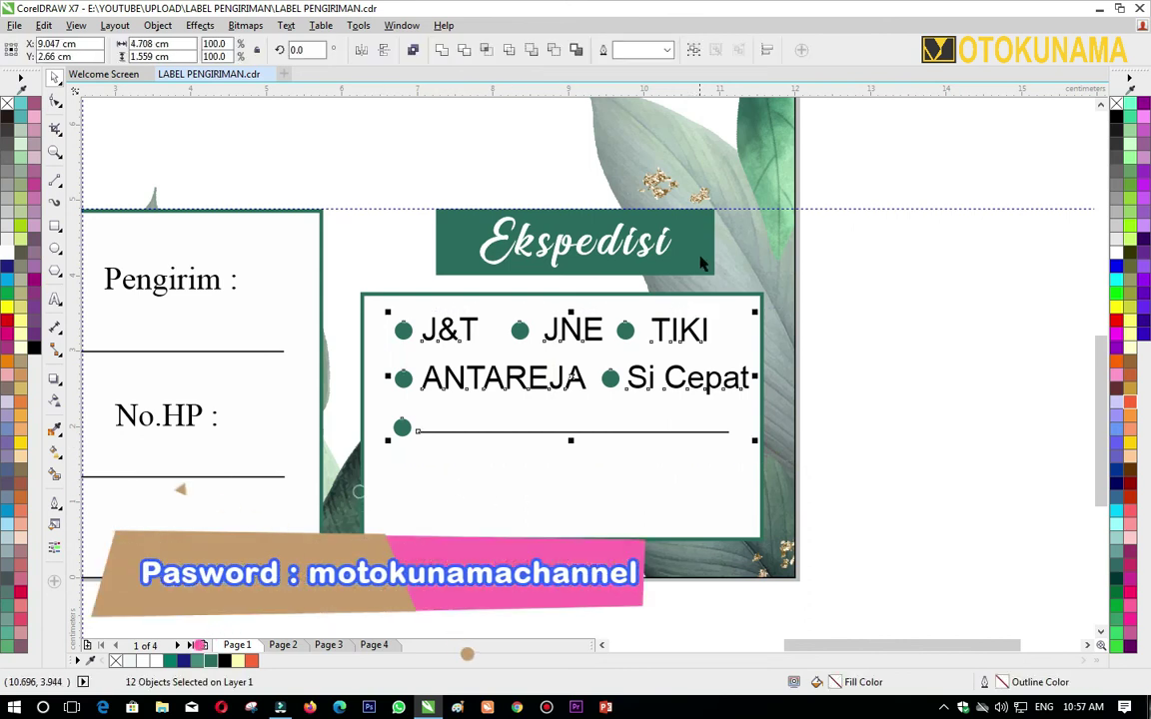
click(688, 51)
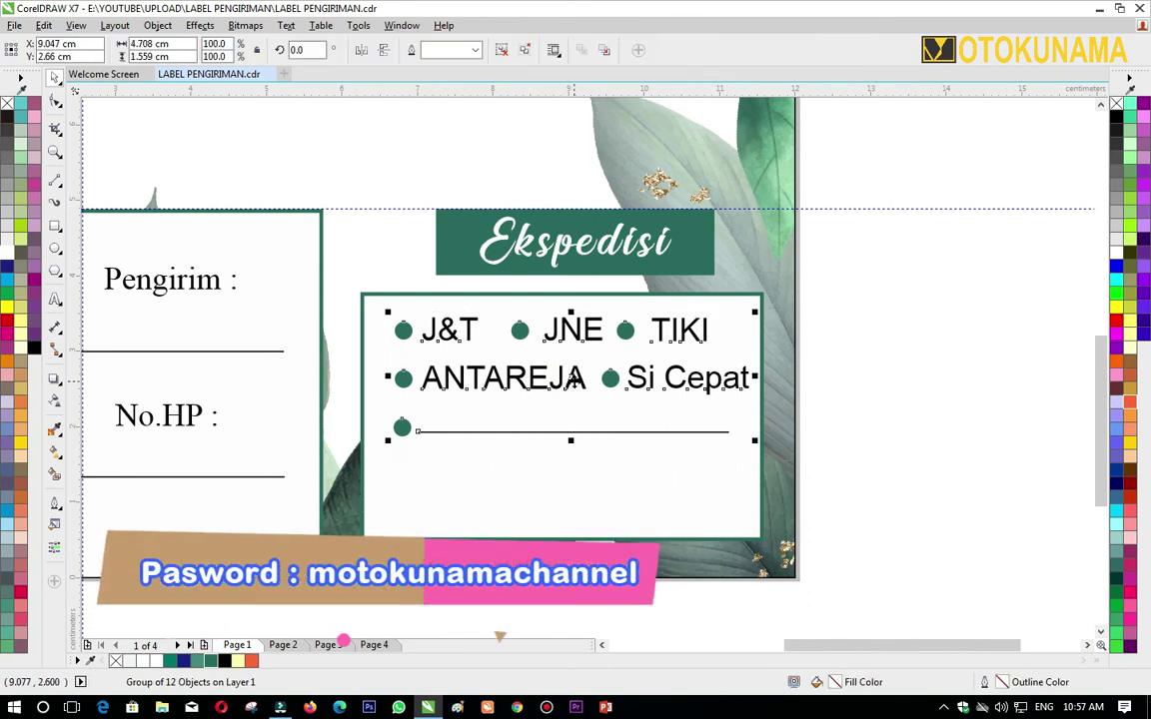
drag(572, 378, 572, 430)
Lower the courier box's top edge to make it about 2.8 cm high, and move the "Ekspedisi" heading down closer to it
click(606, 313)
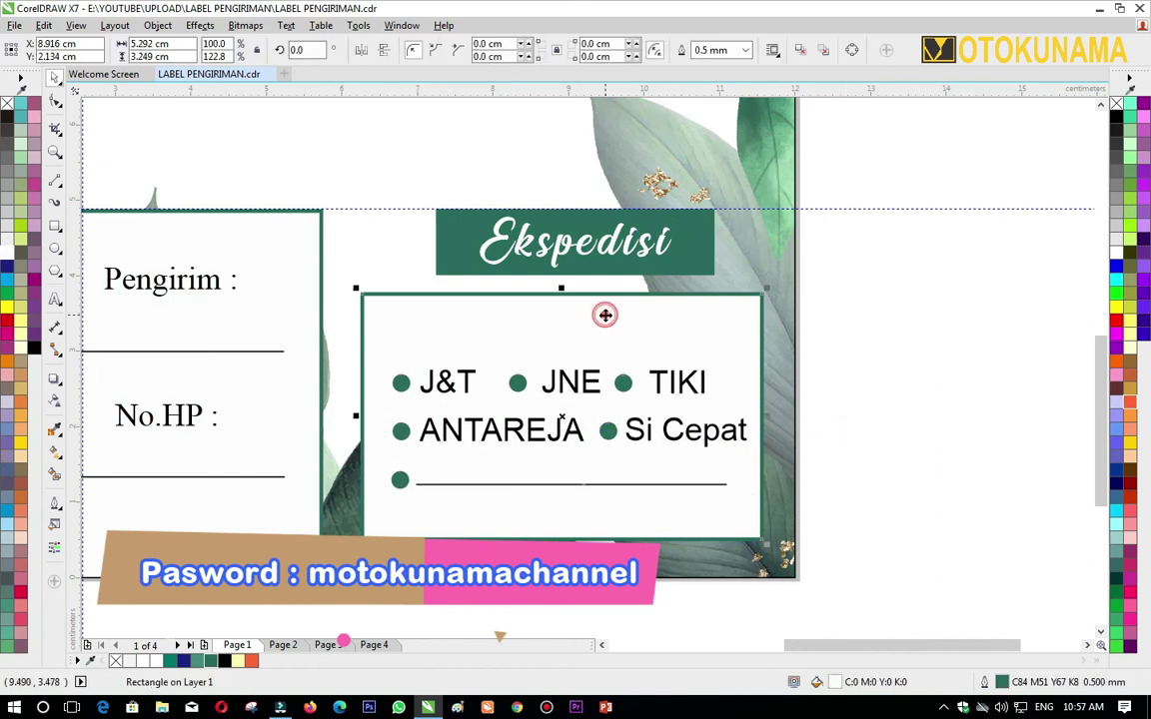
drag(561, 292, 559, 328)
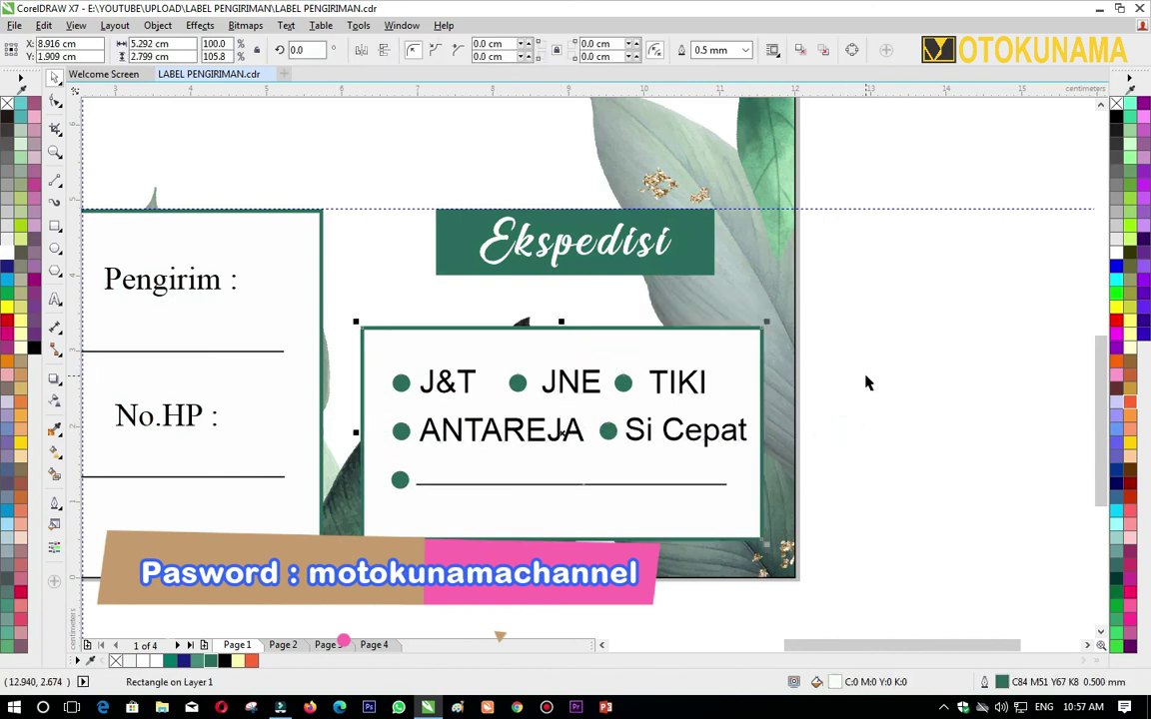
click(865, 375)
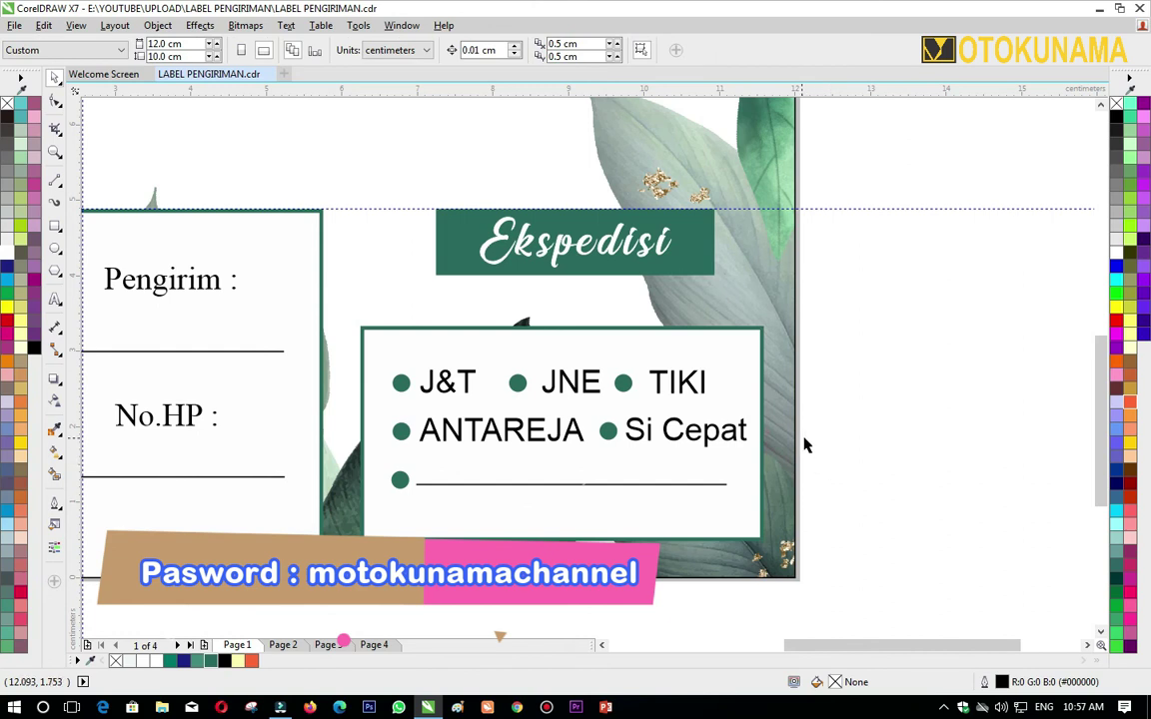
click(567, 238)
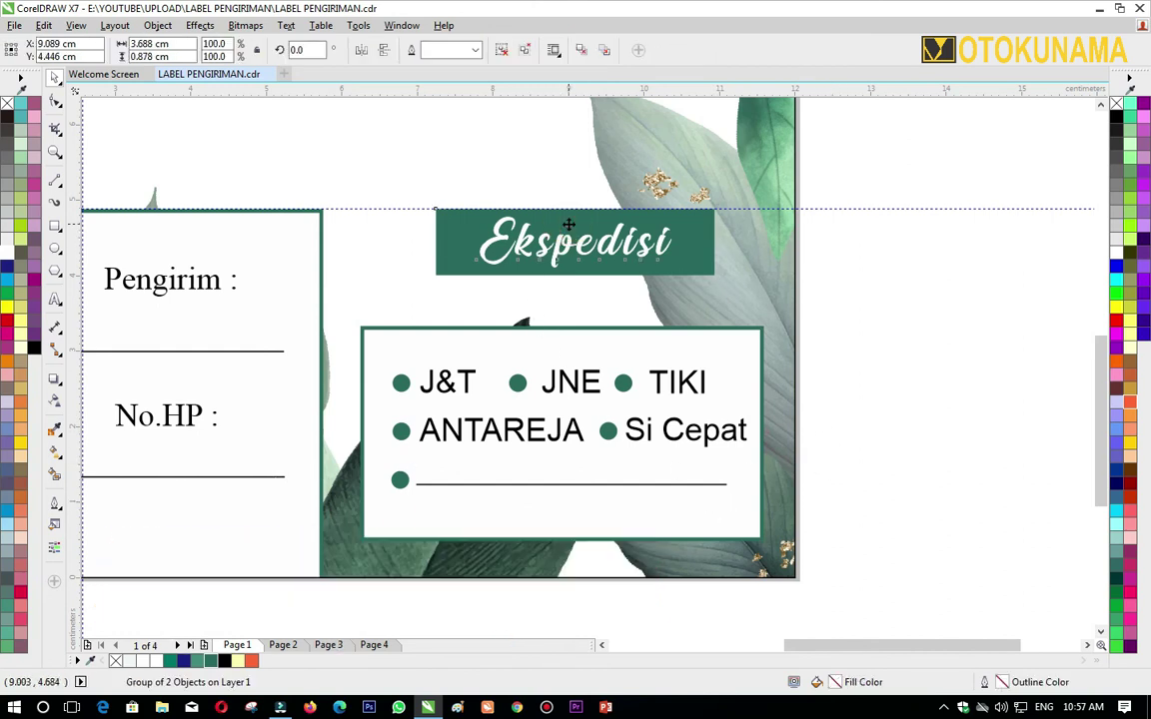
drag(568, 225, 566, 262)
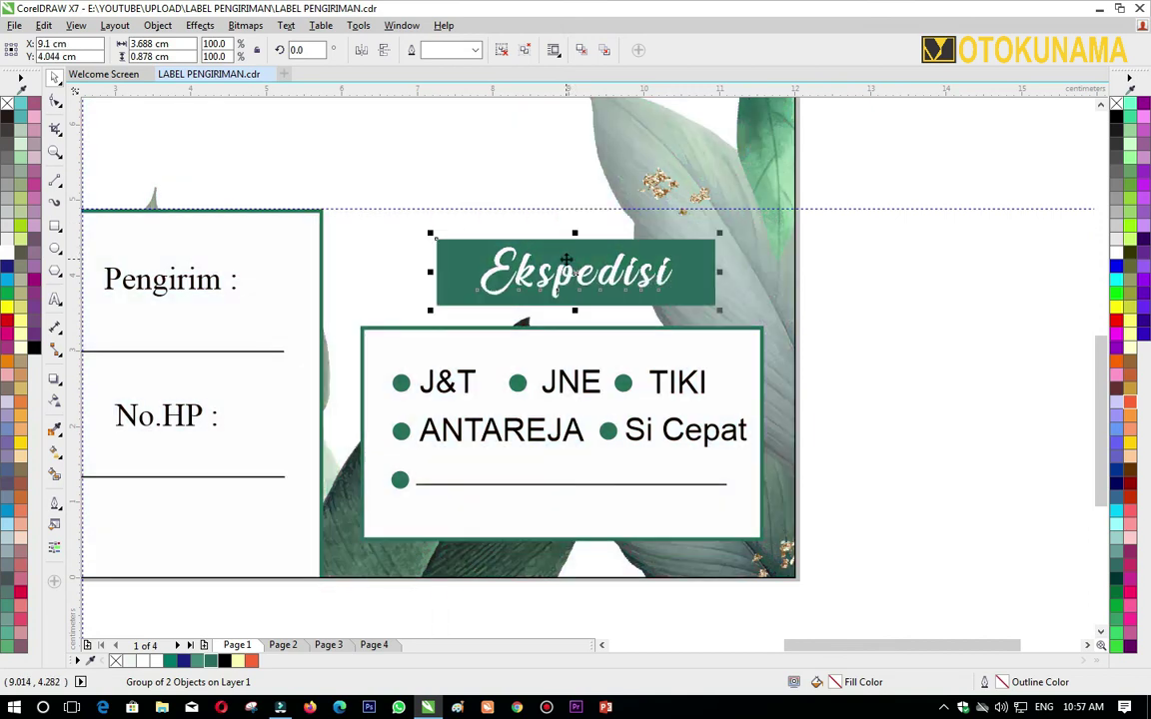
Delete the horizontal guideline running along the sender panel's upper edge
right_click(865, 208)
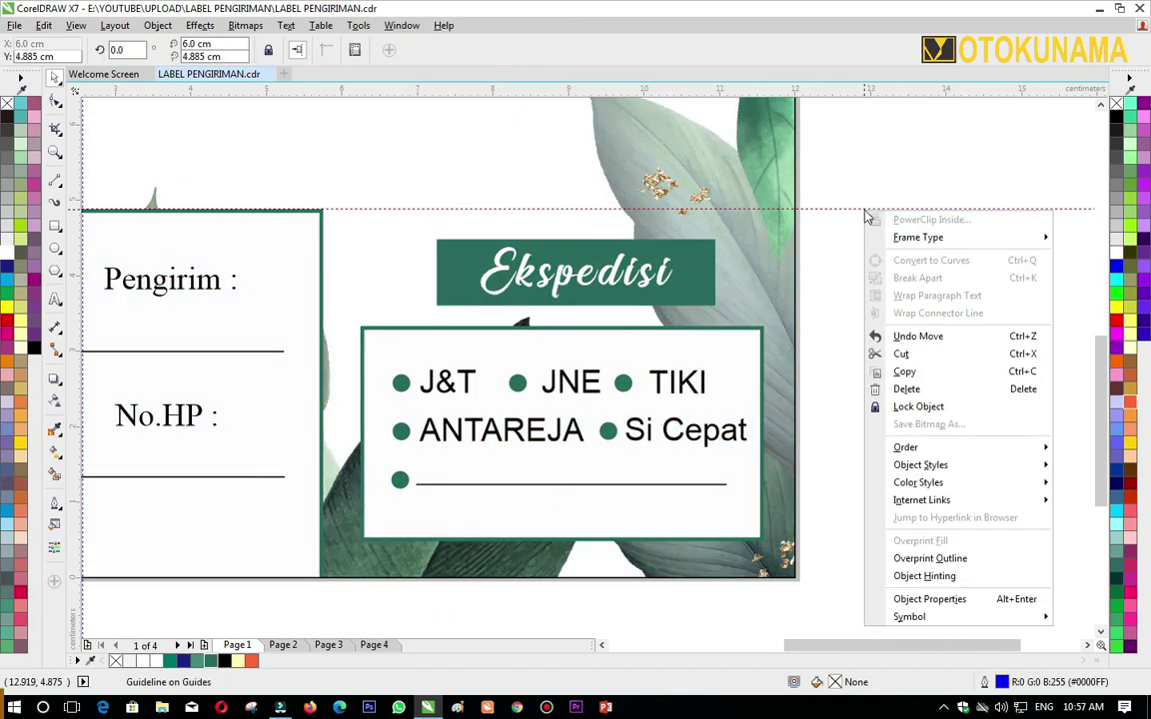
click(872, 387)
scroll(667, 323, down, 3)
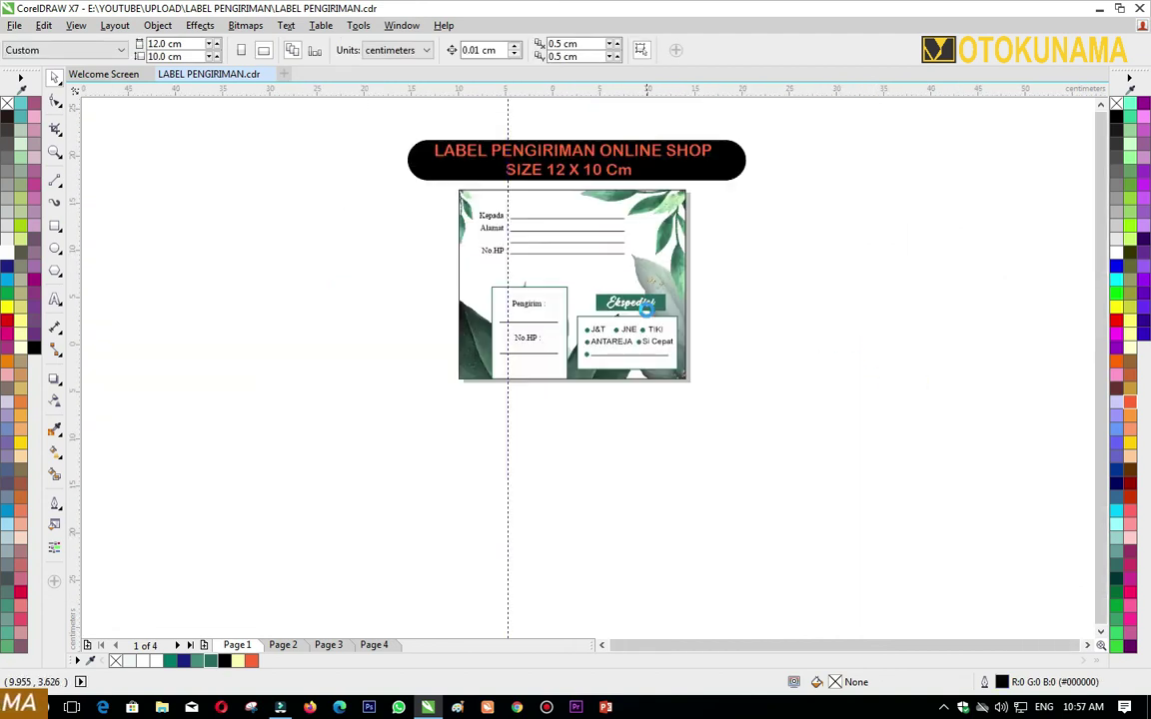
scroll(631, 259, up, 4)
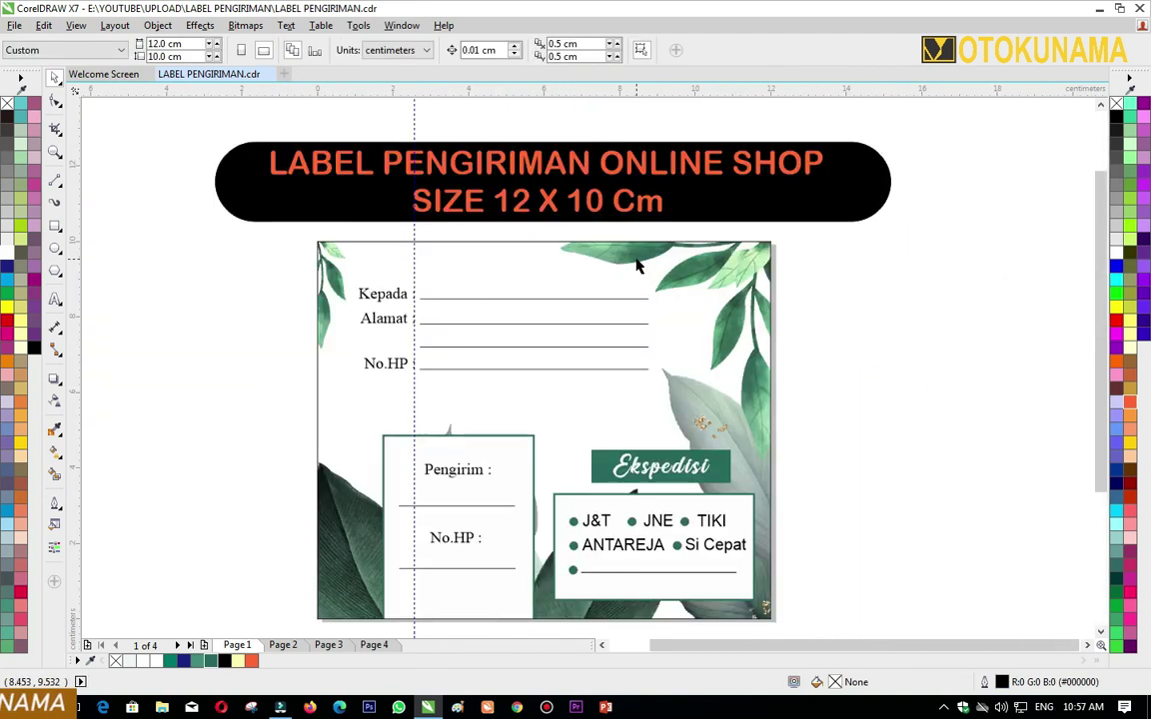
scroll(637, 264, down, 3)
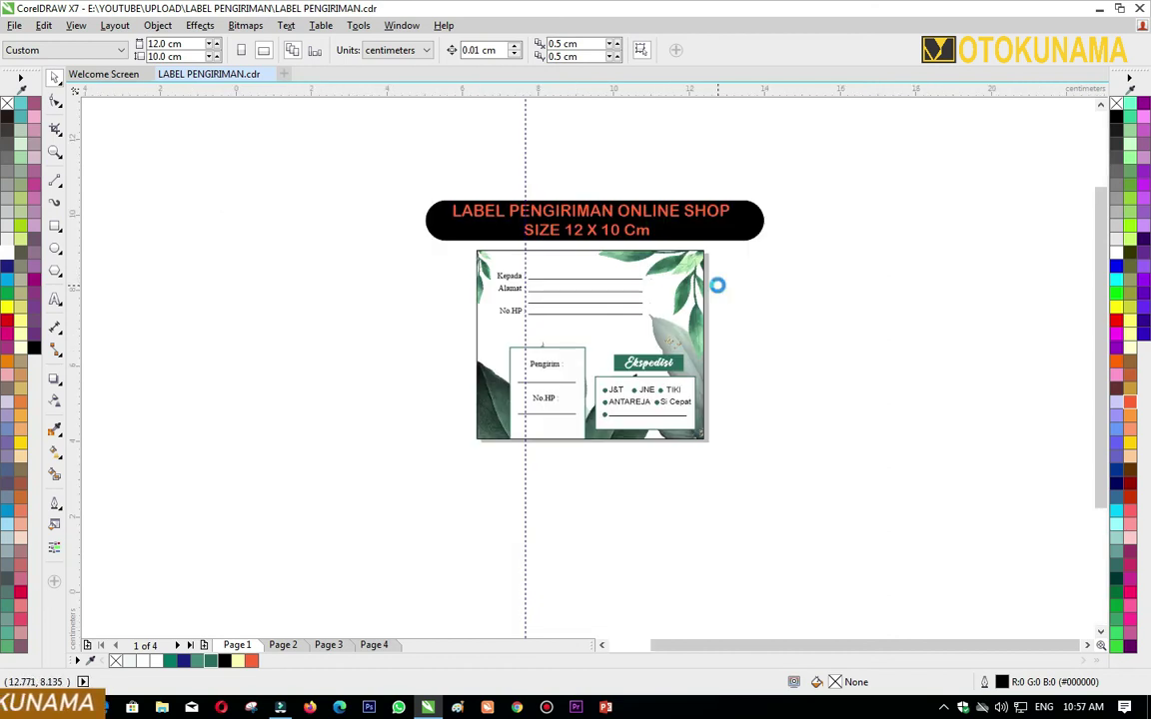
scroll(719, 288, up, 3)
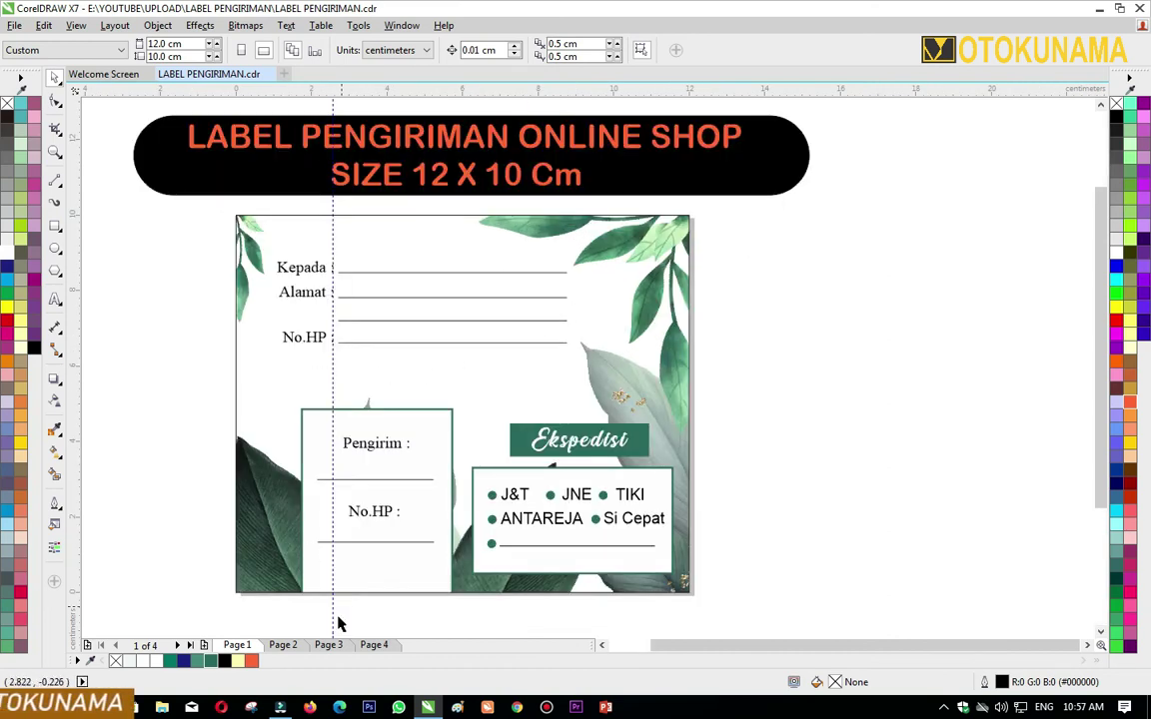
Add the text "Handle With Care" in the empty area between the recipient lines and the sender panel
click(55, 301)
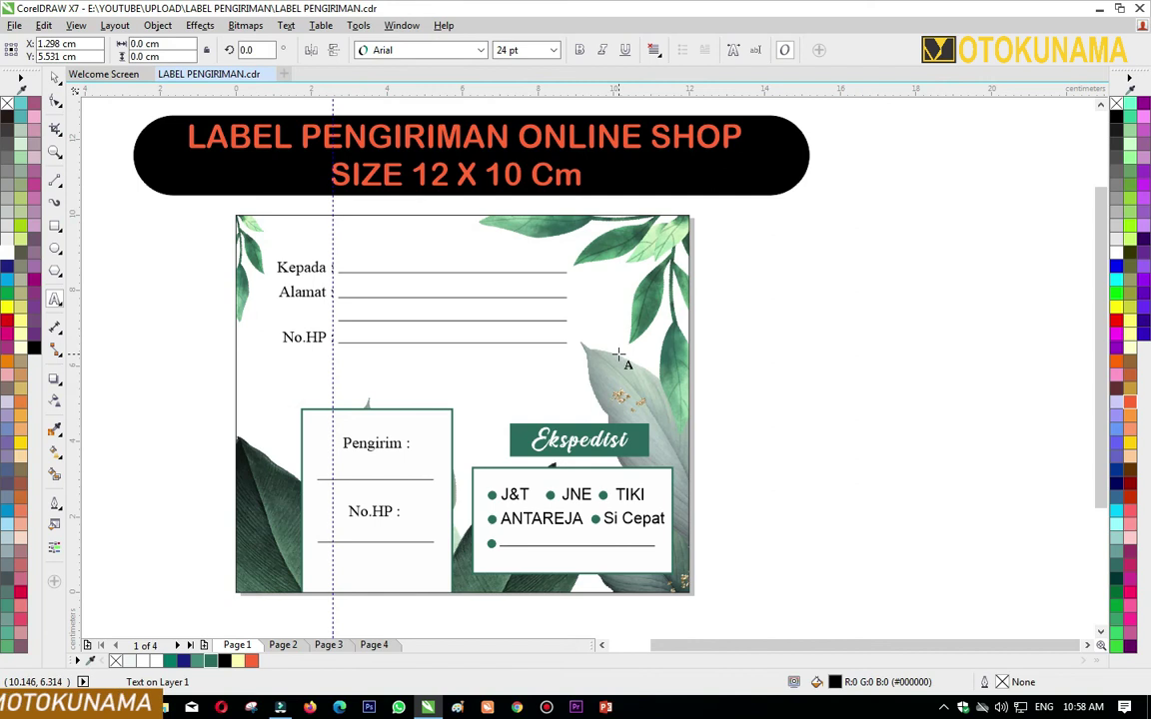
click(287, 383)
text(Handle With Care)
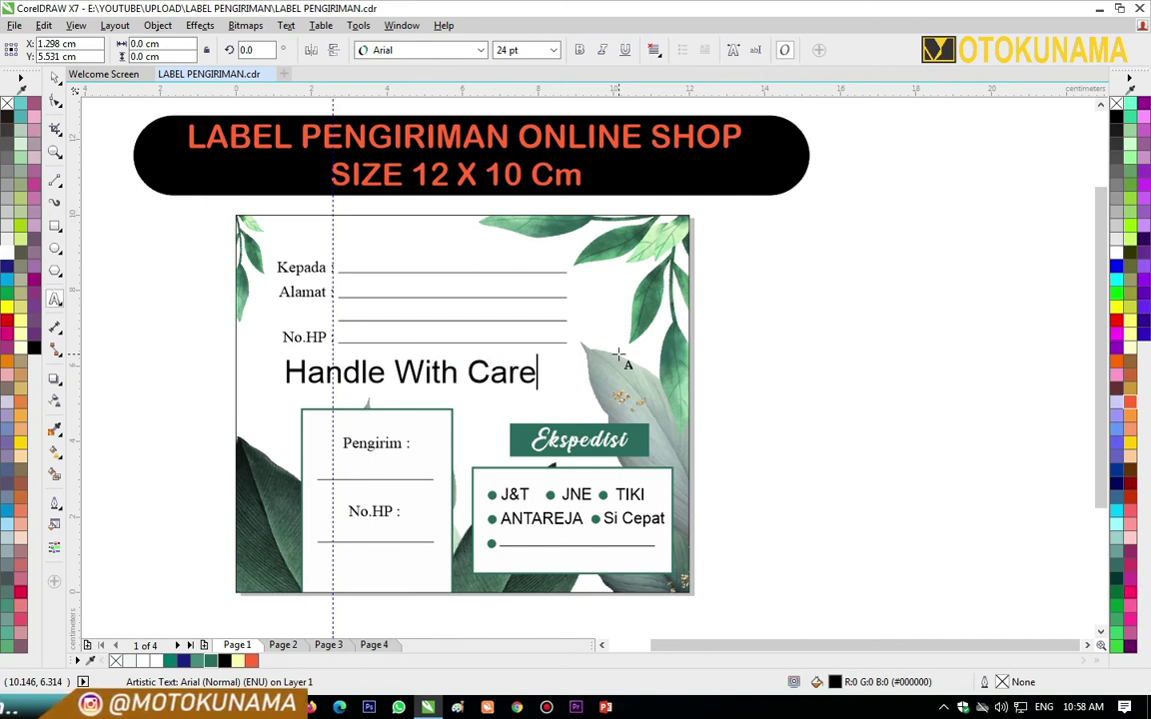
key(Escape)
Try the babylittle font on the "Handle With Care" text
scroll(296, 384, up, 3)
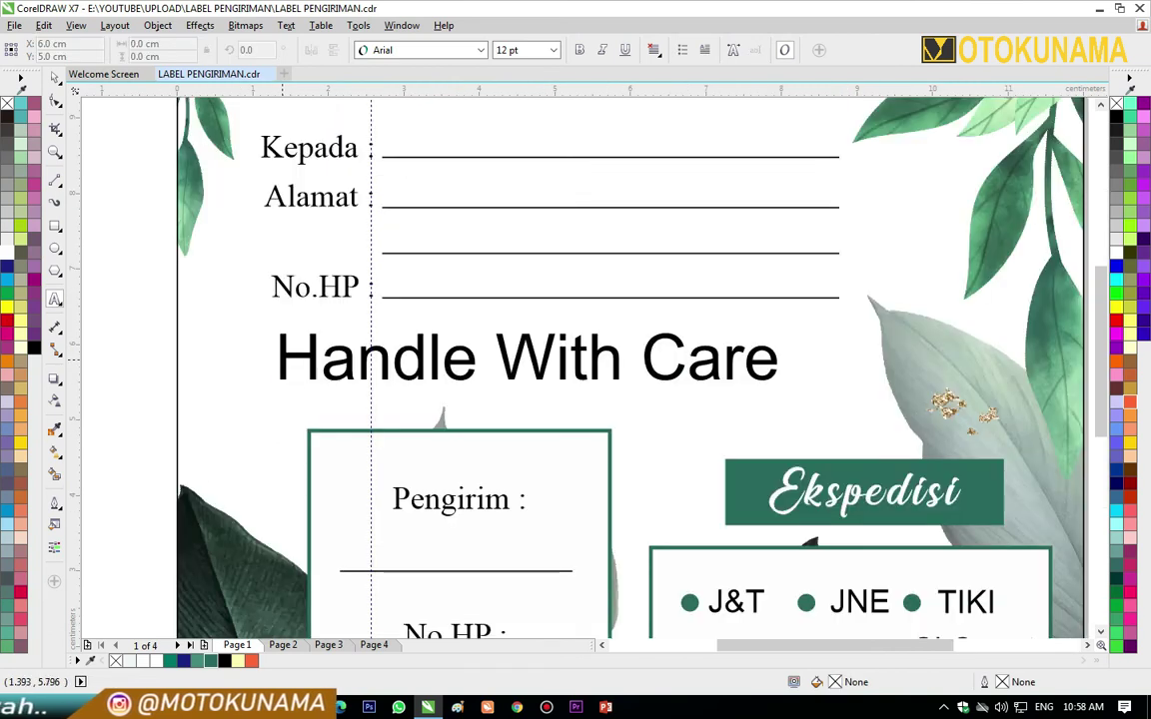
drag(277, 360, 781, 362)
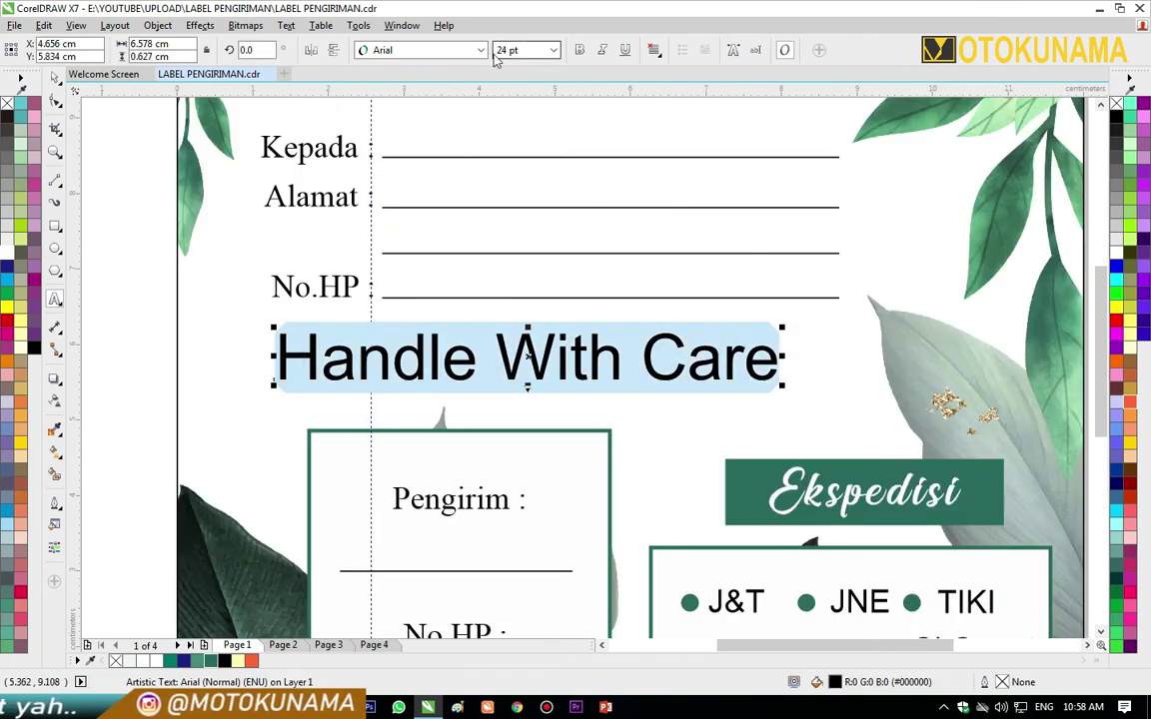
click(480, 50)
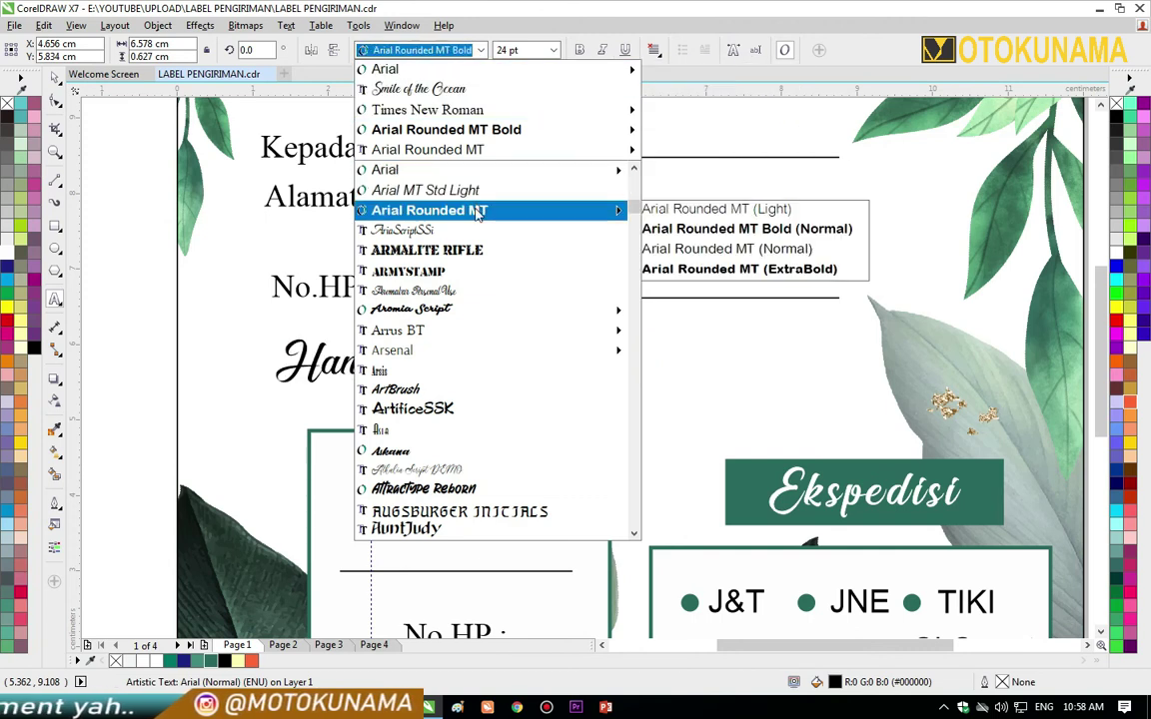
mouse_move(480, 312)
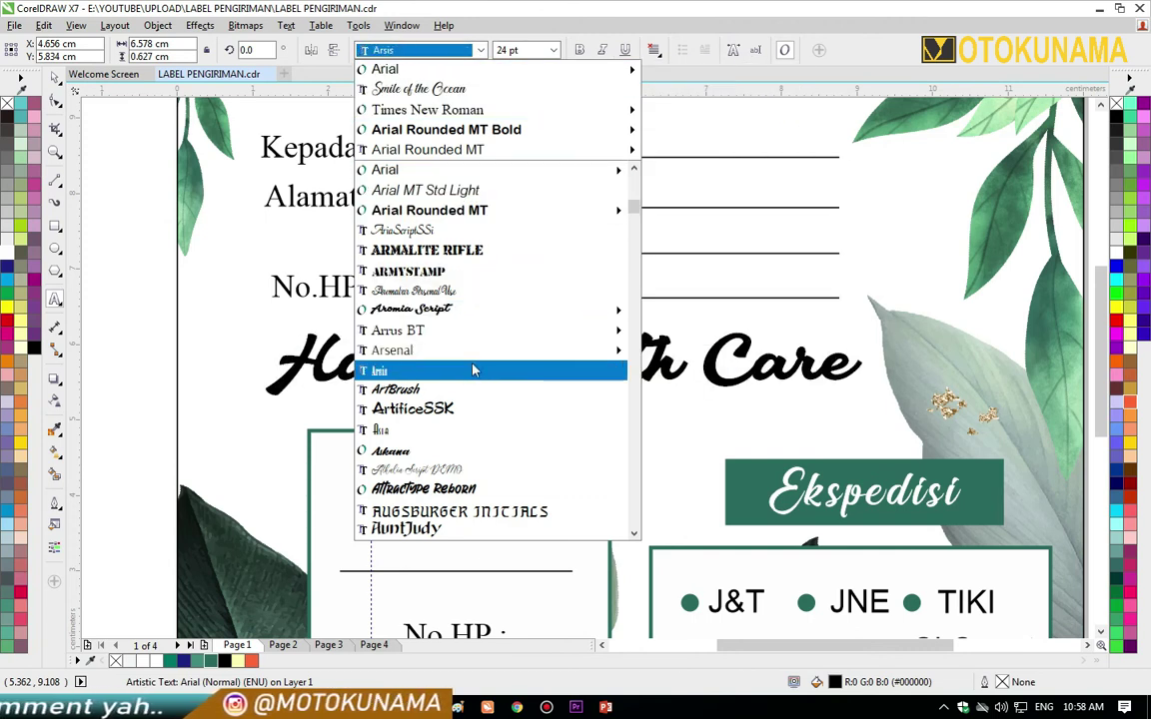
scroll(471, 372, down, 6)
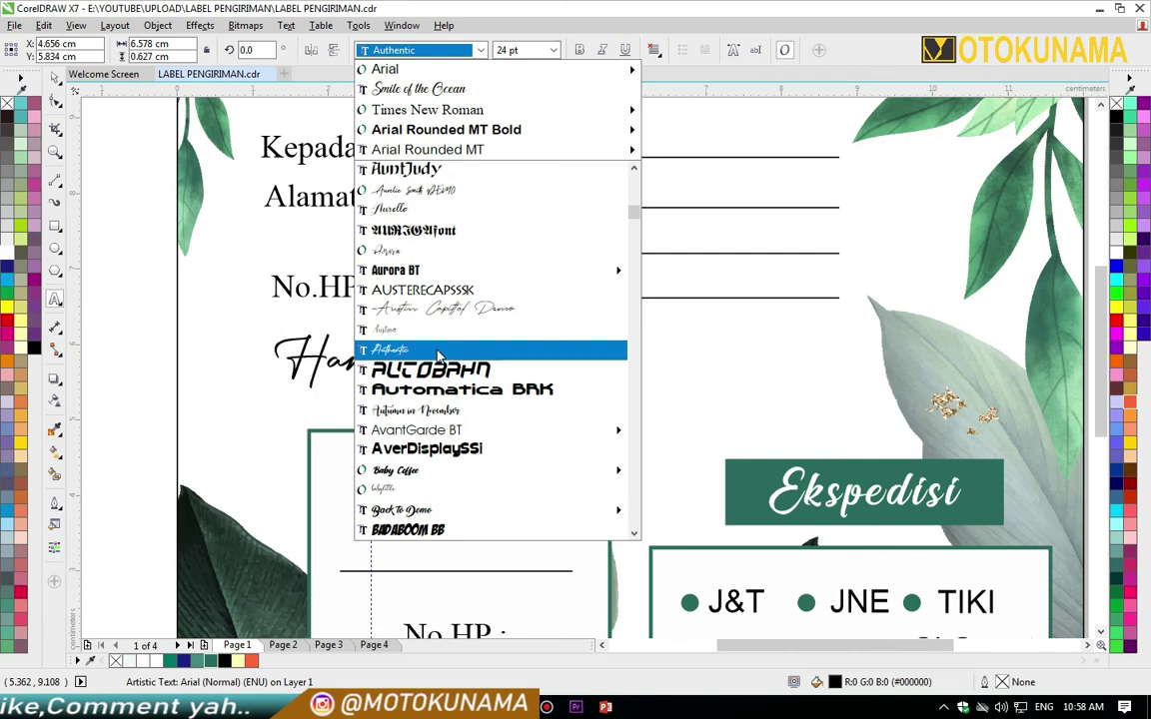
mouse_move(437, 469)
mouse_move(436, 509)
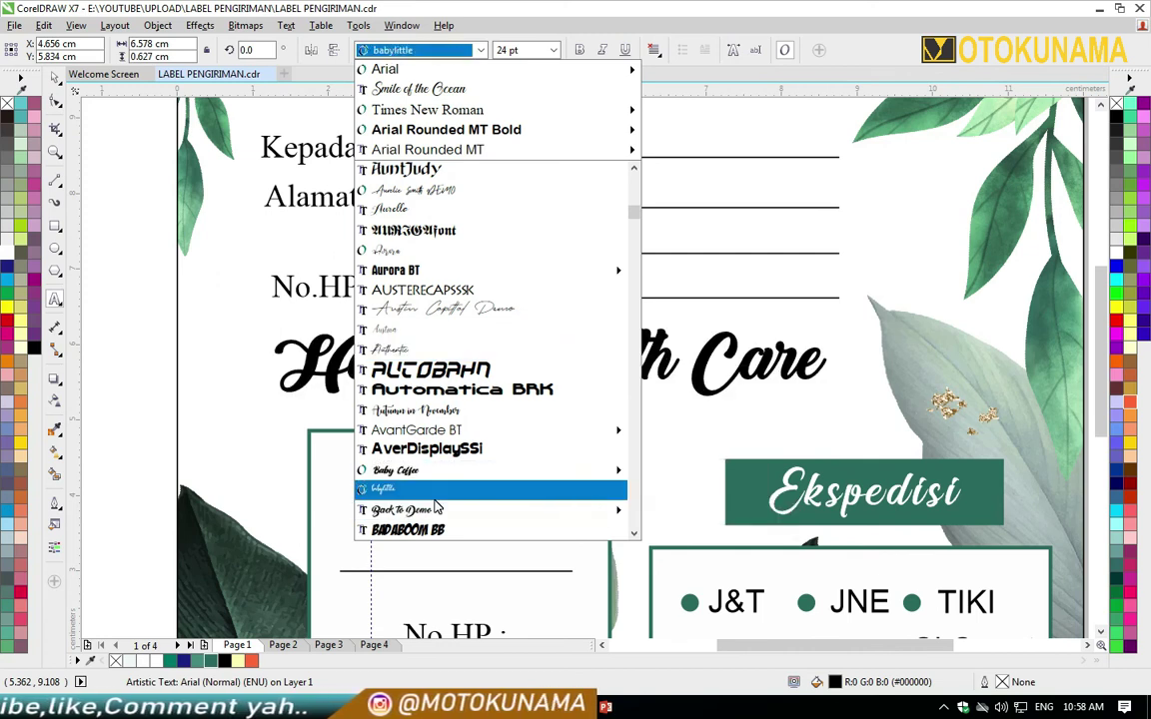
click(436, 488)
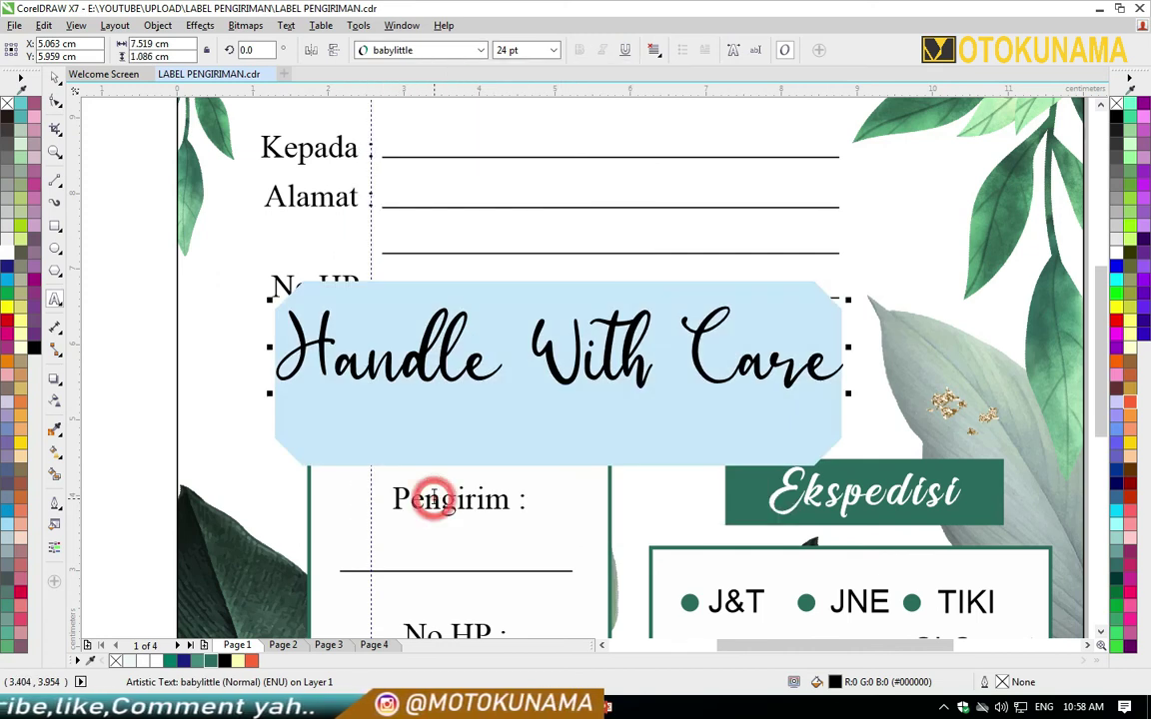
click(133, 257)
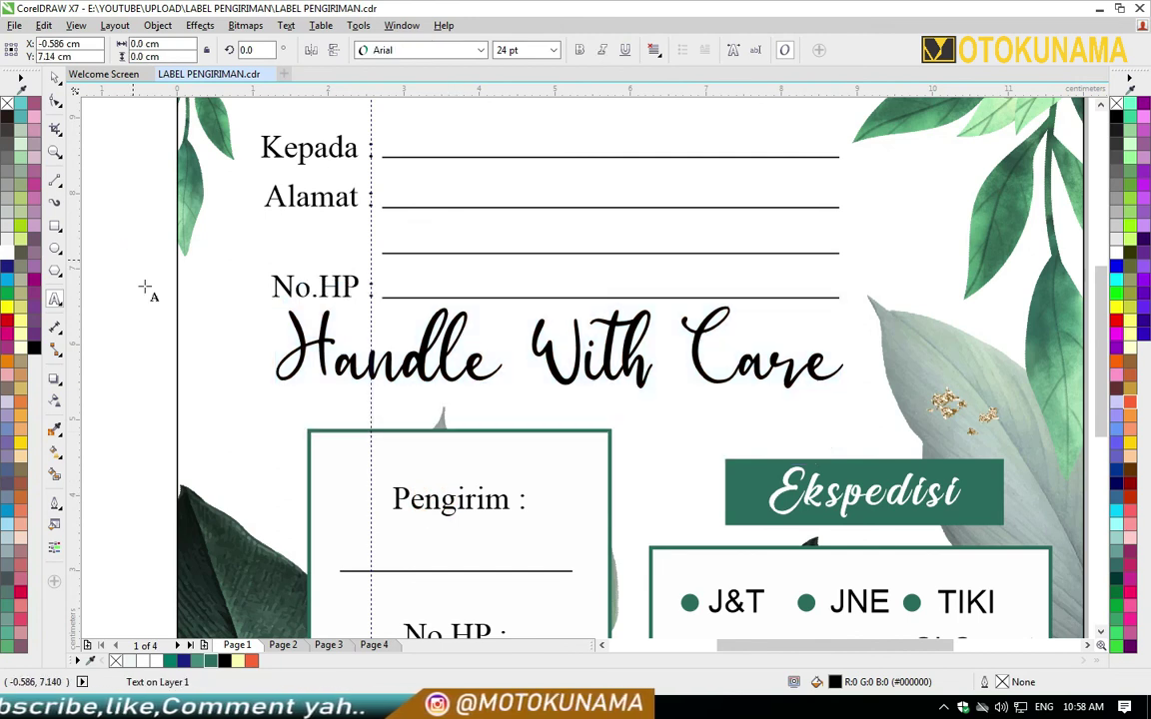
Colour the "Handle With Care" text green (C89 M42 Y64 K2) and set its font to Banff
drag(284, 367, 796, 401)
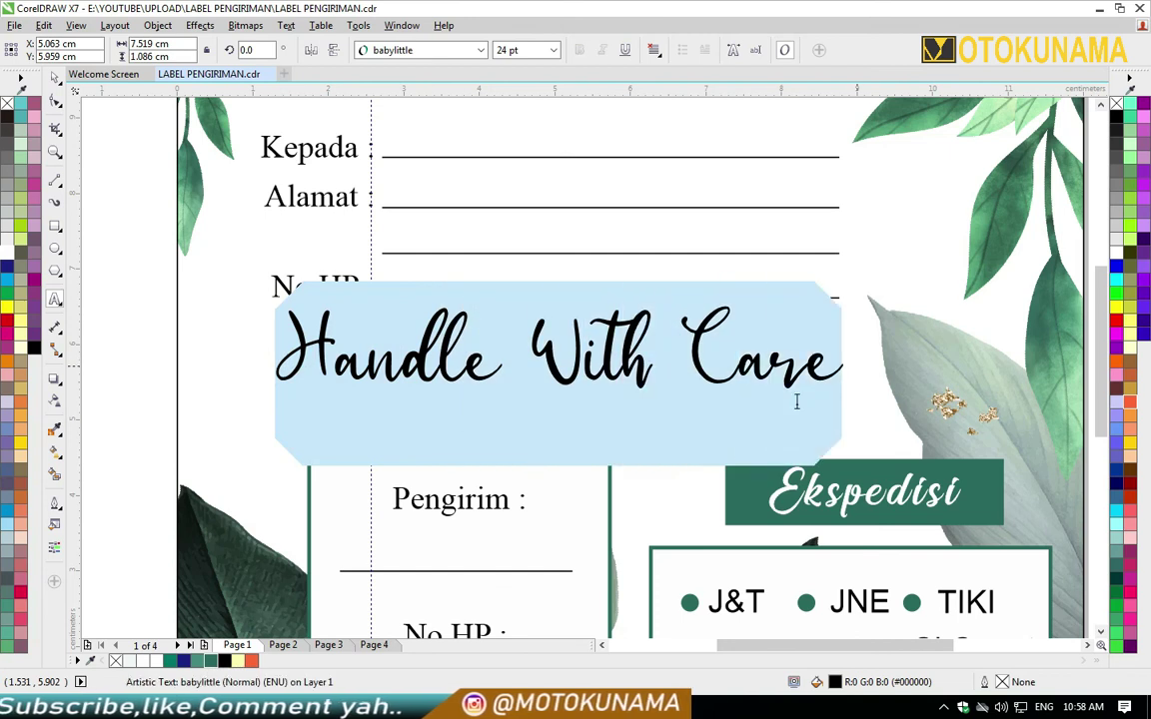
click(172, 662)
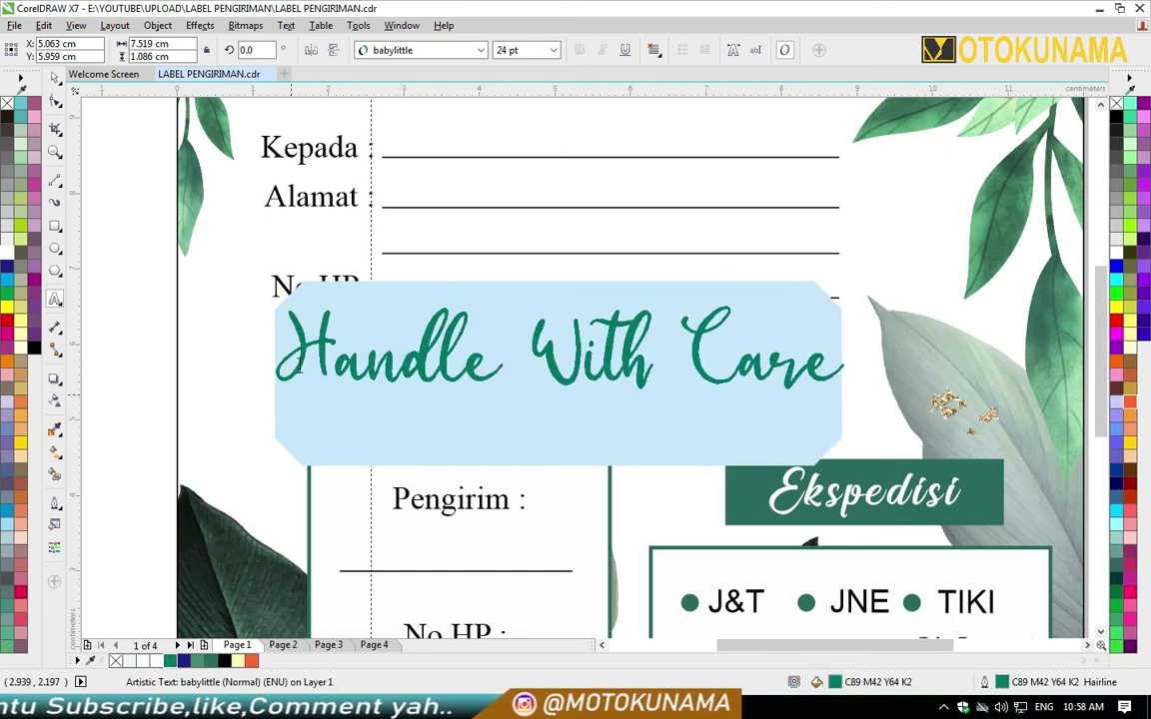
click(481, 50)
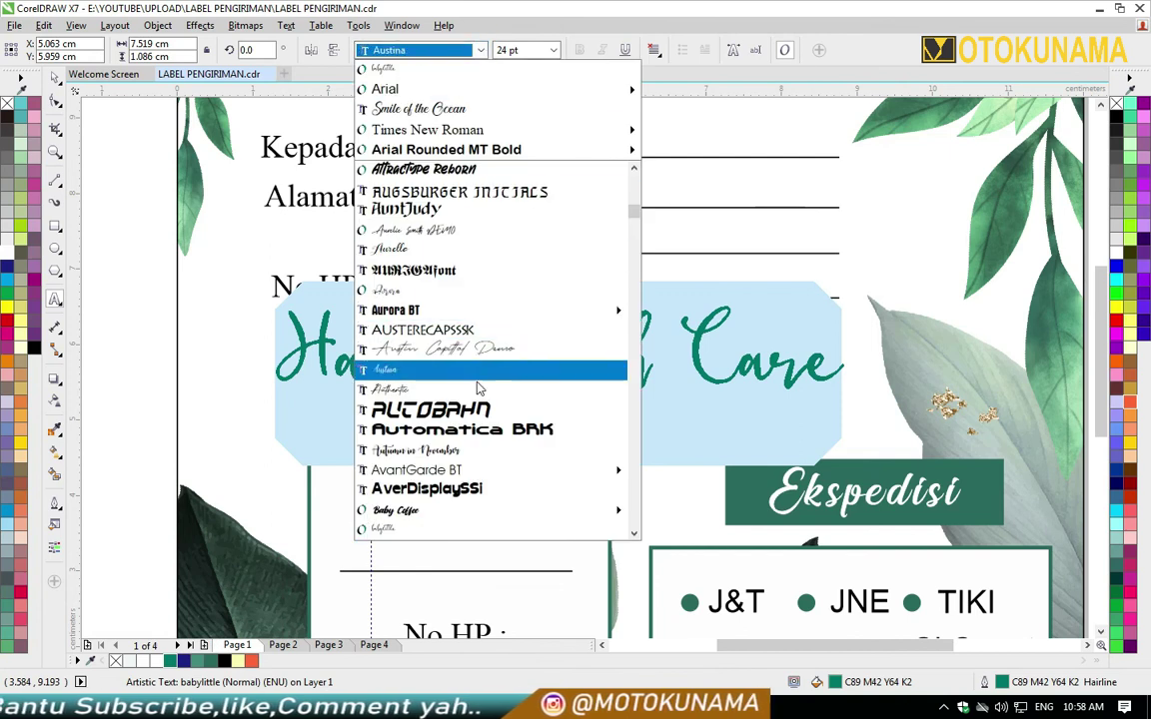
drag(632, 218, 632, 226)
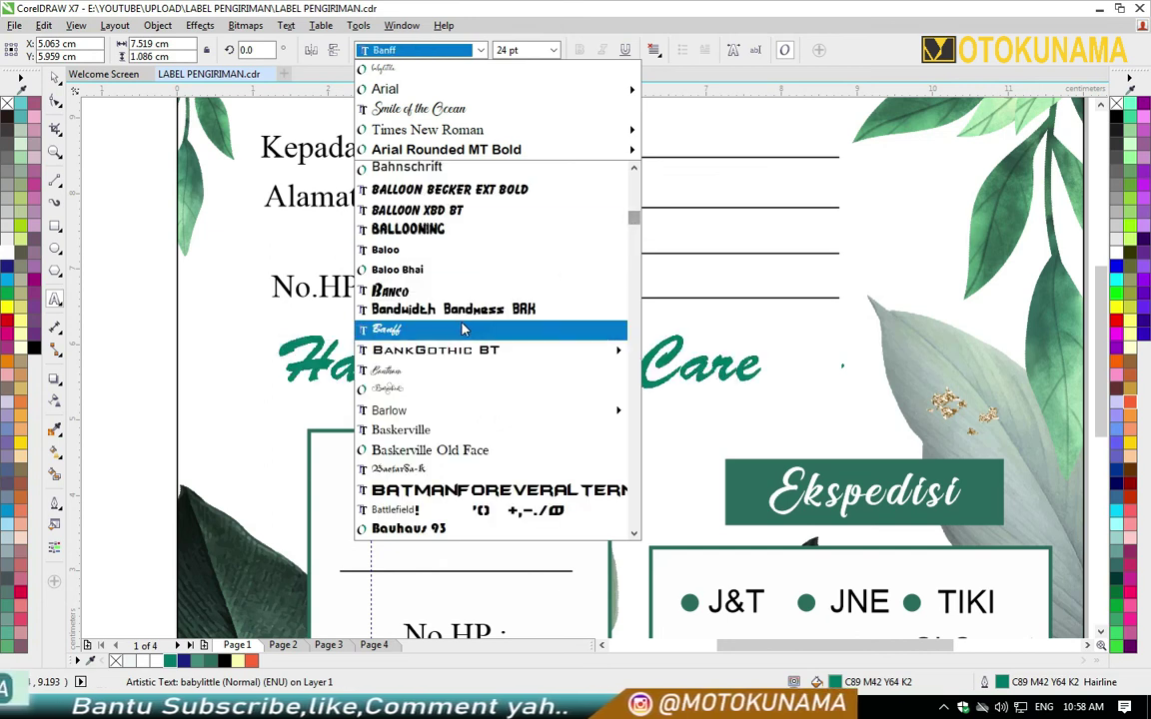
click(463, 329)
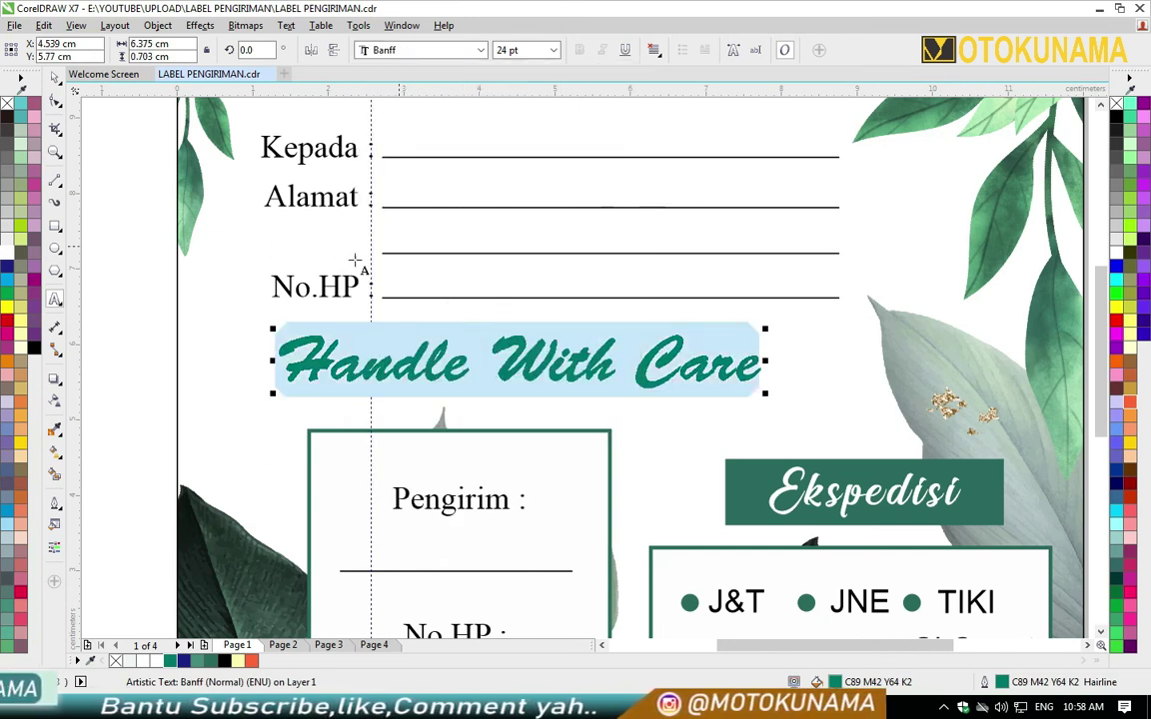
click(55, 82)
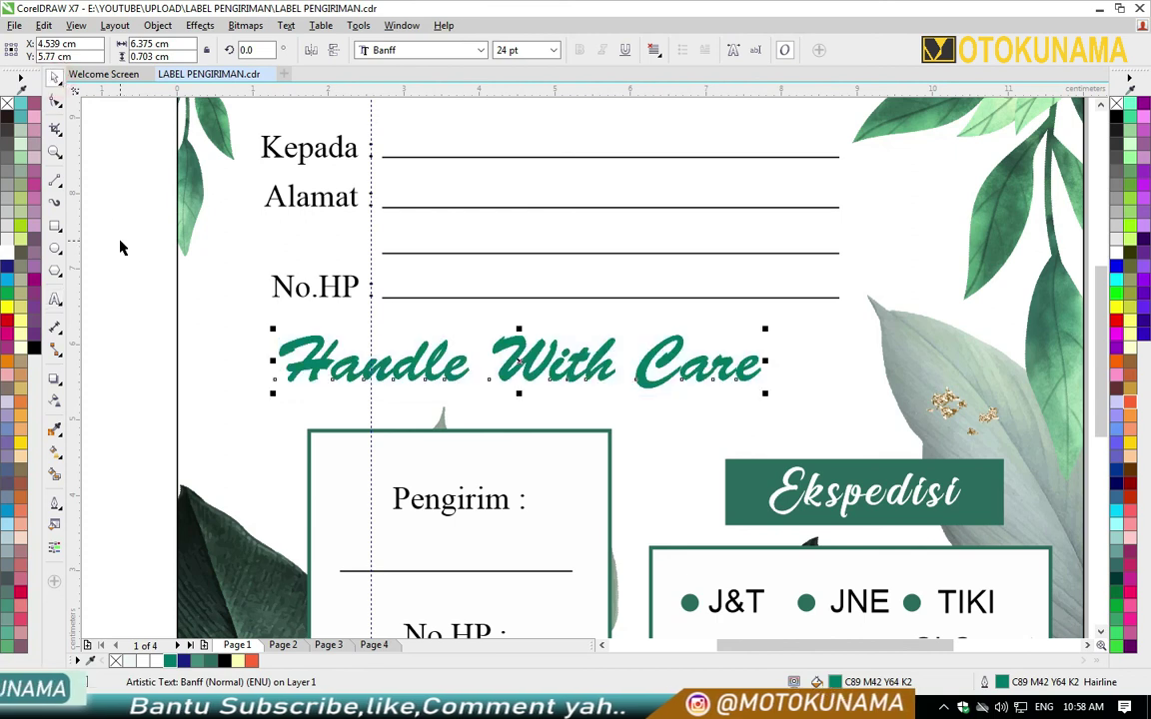
click(112, 221)
Enlarge the "Handle With Care" text to about 7.84 cm wide and move it slightly down and left, just above the sender panel
click(529, 367)
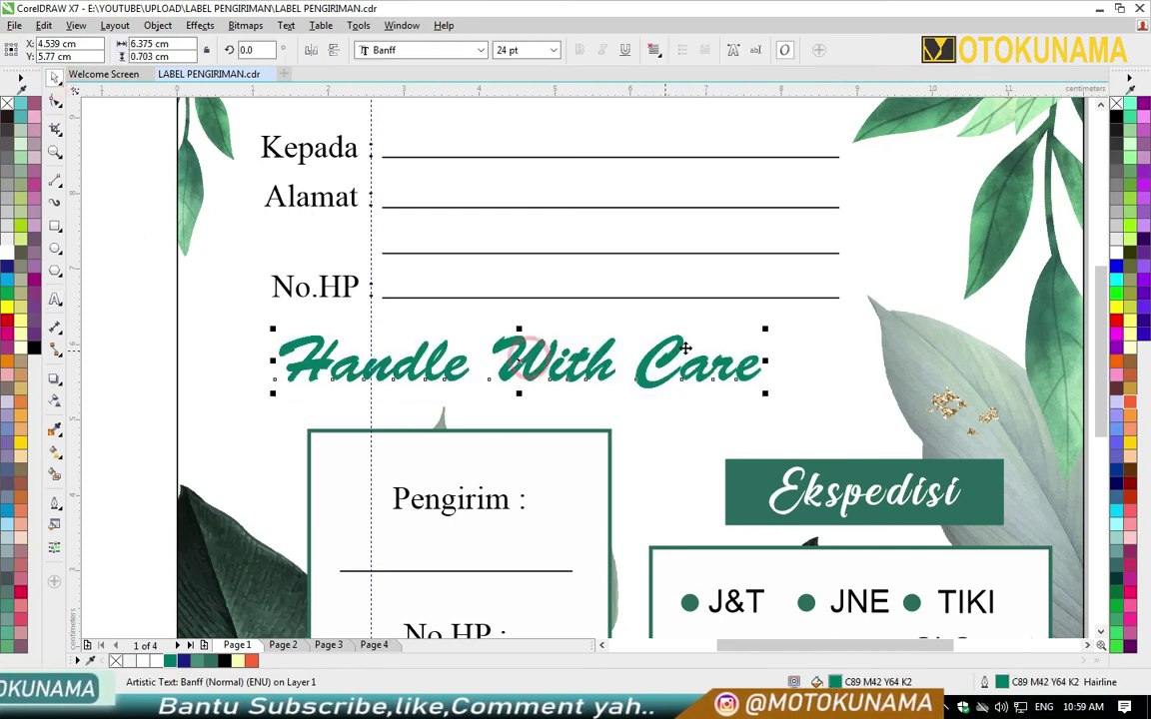
drag(769, 326, 881, 318)
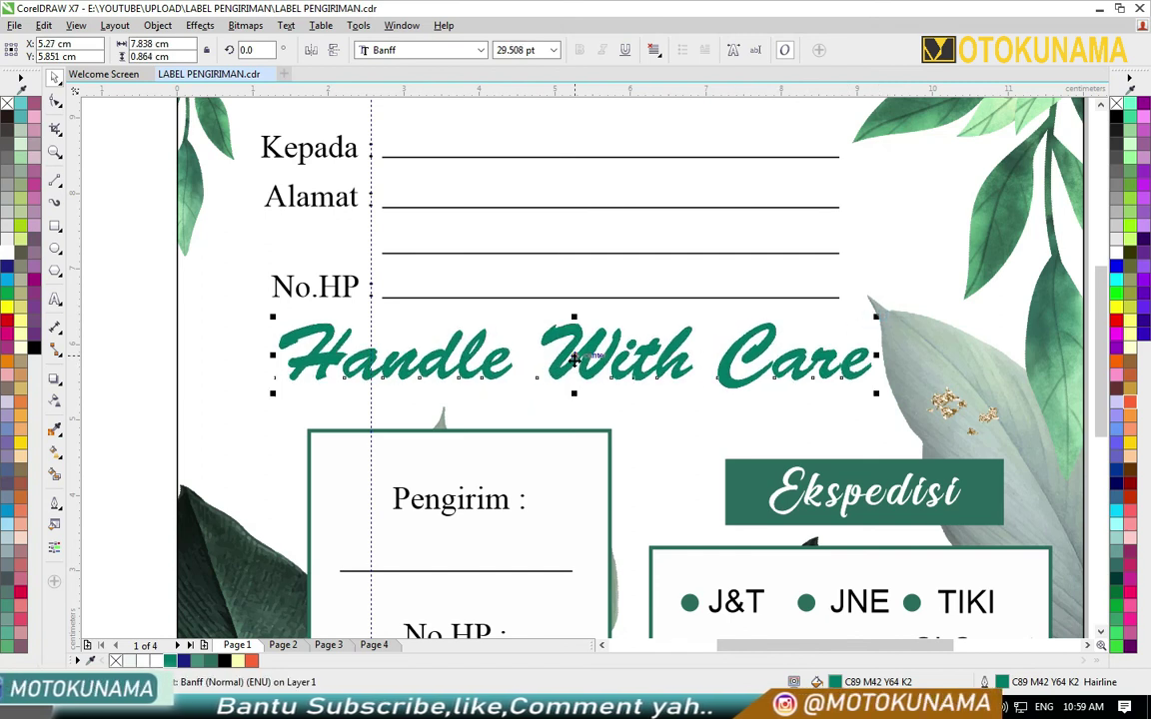
drag(570, 355, 539, 377)
key(F4)
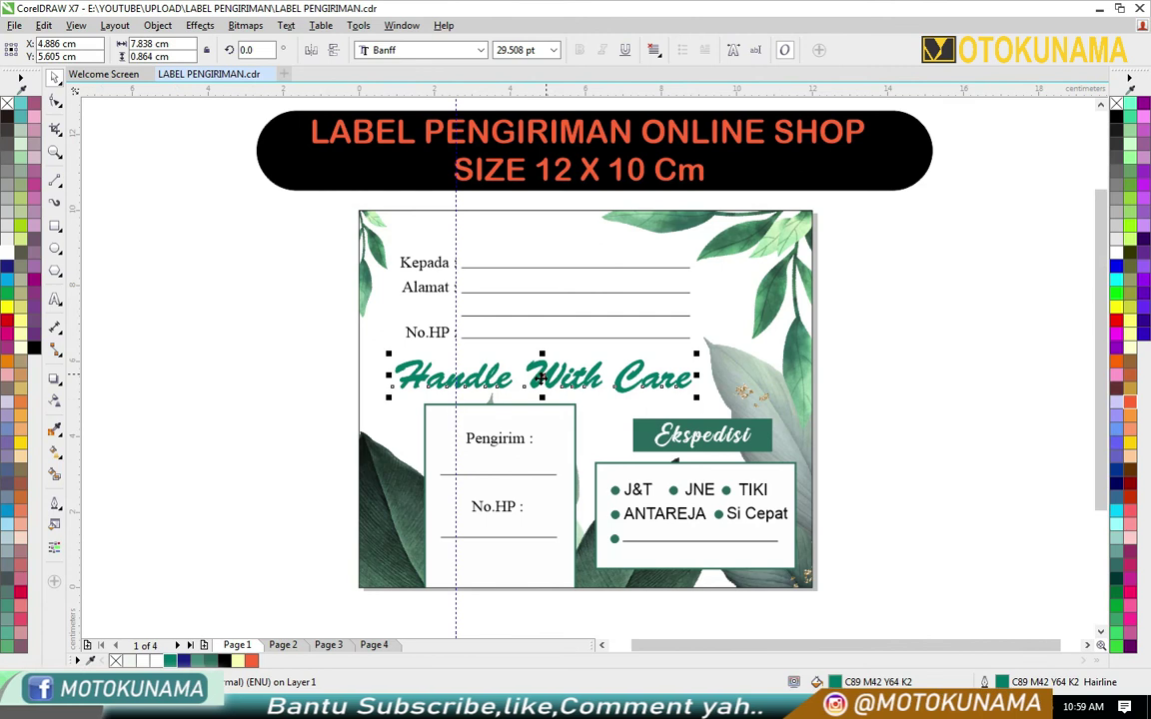
click(296, 396)
Give the label's background rectangle a linear black-to-white fountain fill, with the black end just below the label's lower edge
click(380, 310)
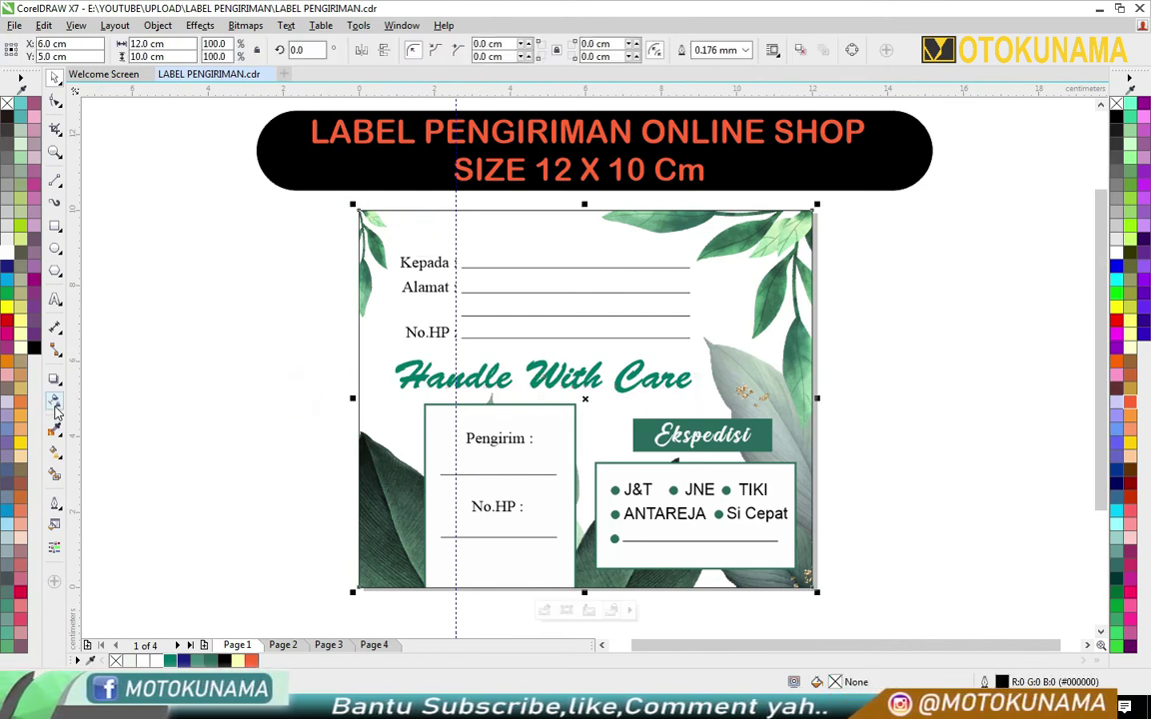
click(56, 449)
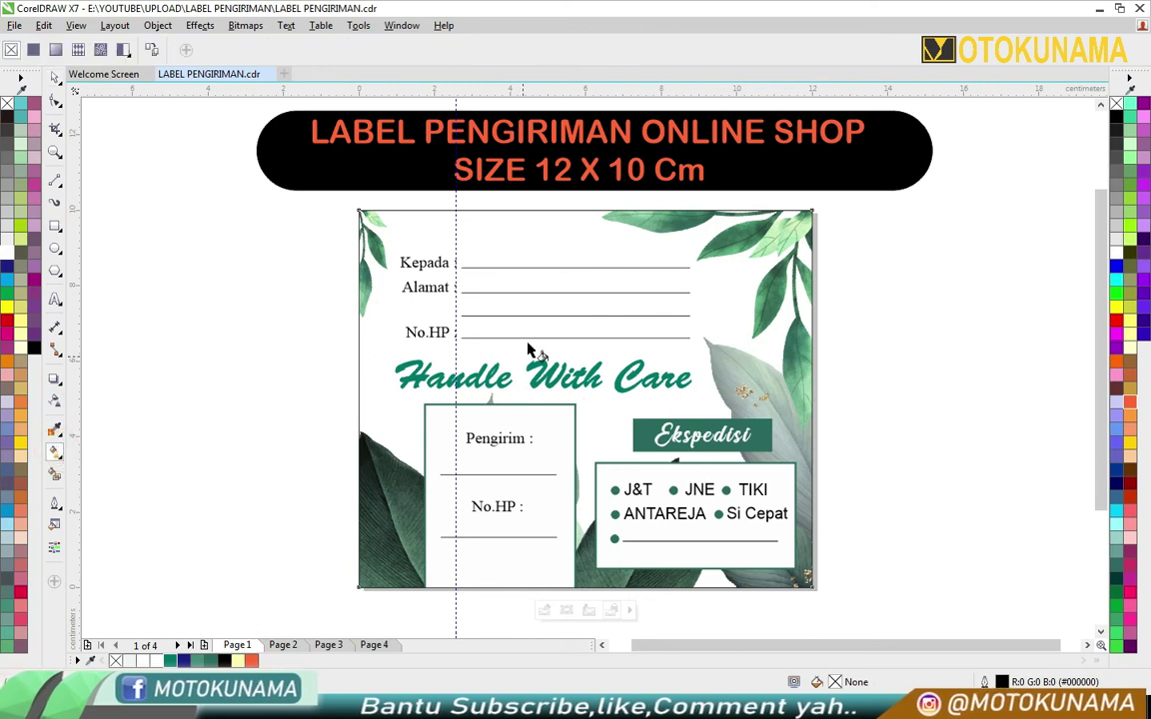
drag(608, 402, 627, 425)
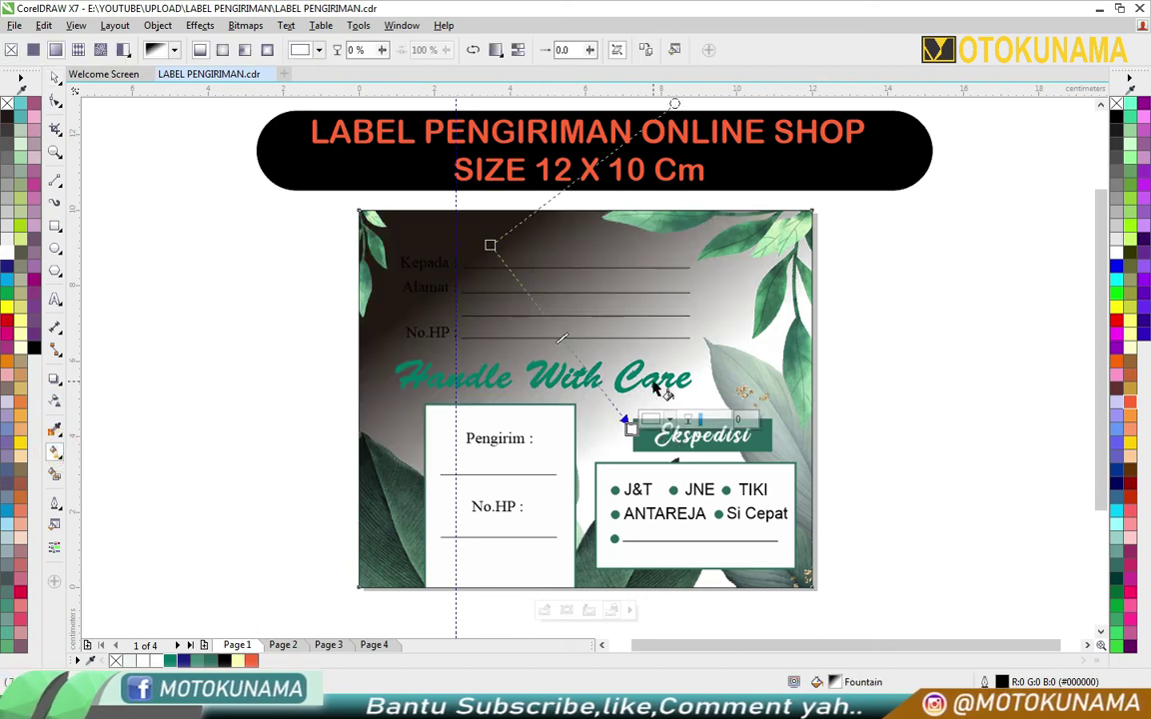
drag(490, 244, 663, 600)
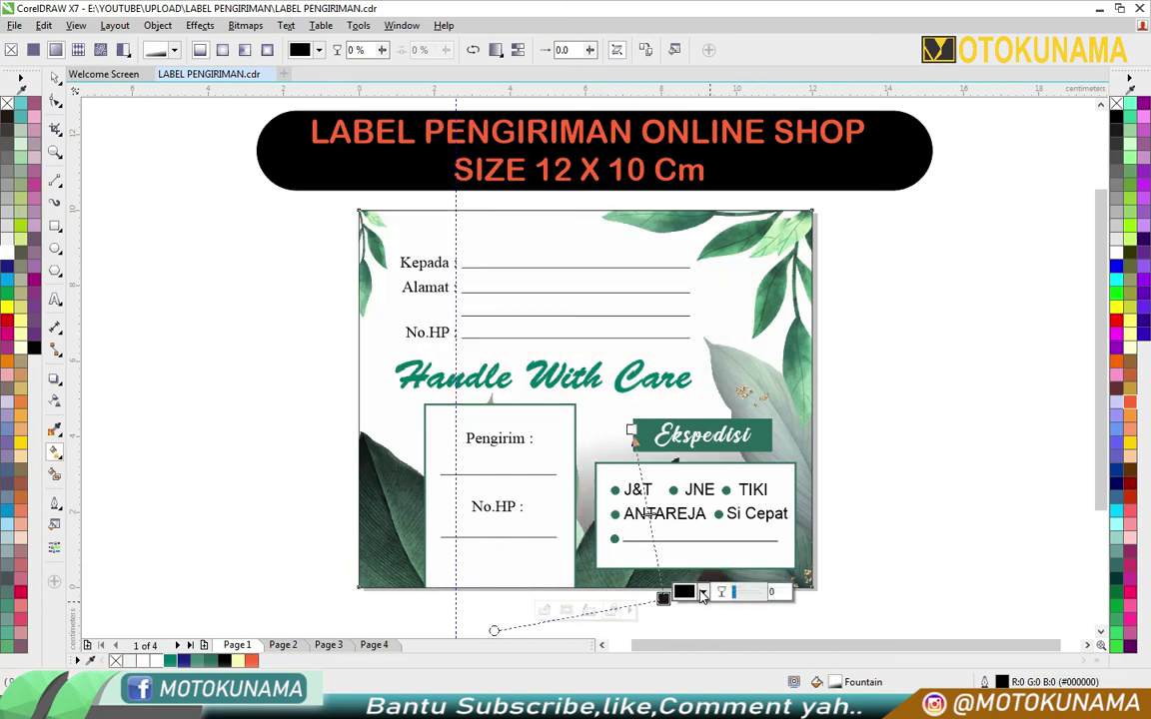
Change the gradient's black end colour to the dark green #386956 sampled from a leaf in the upper right corner
click(703, 593)
click(736, 423)
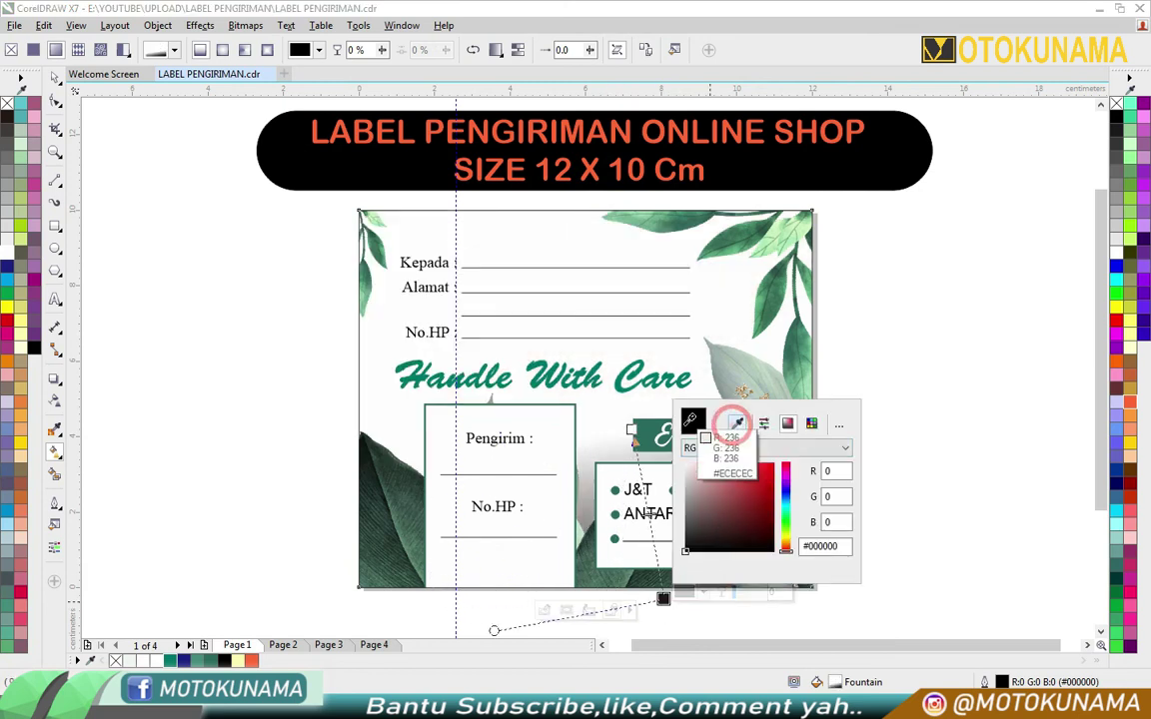
click(736, 232)
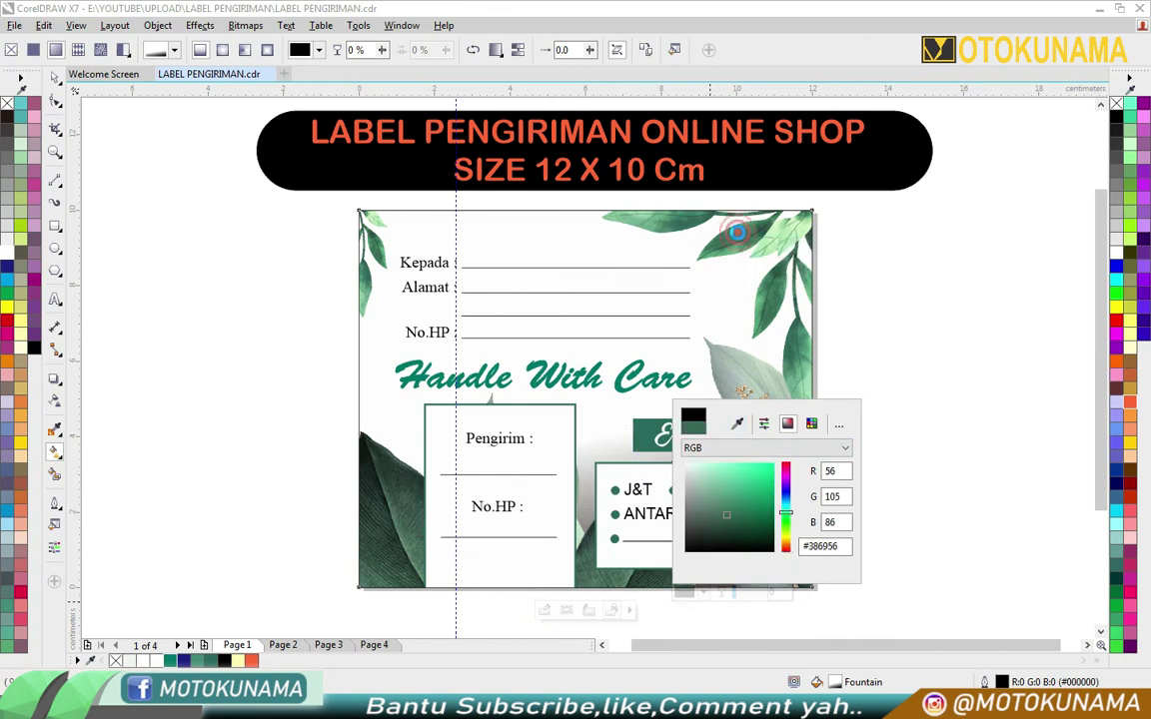
Reposition the gradient's end points so it runs nearly vertically, from white at the last recipient line to green below the label
drag(631, 440, 460, 292)
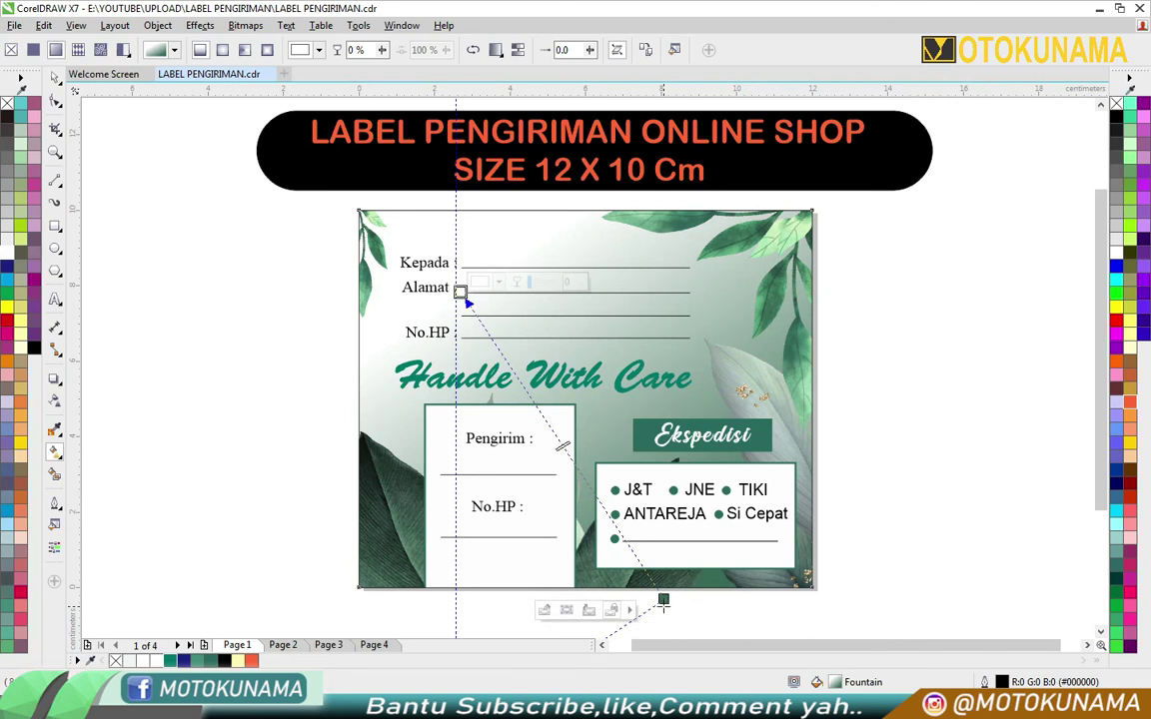
drag(663, 600, 589, 603)
drag(466, 302, 574, 318)
scroll(574, 317, down, 2)
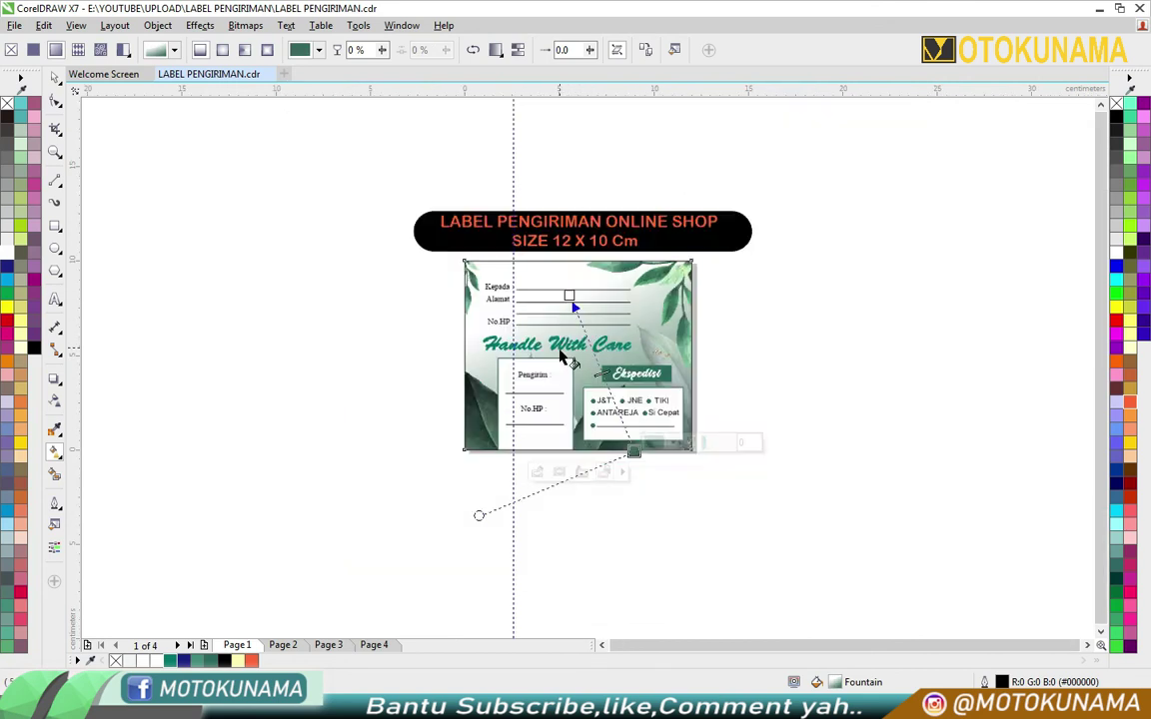
click(577, 464)
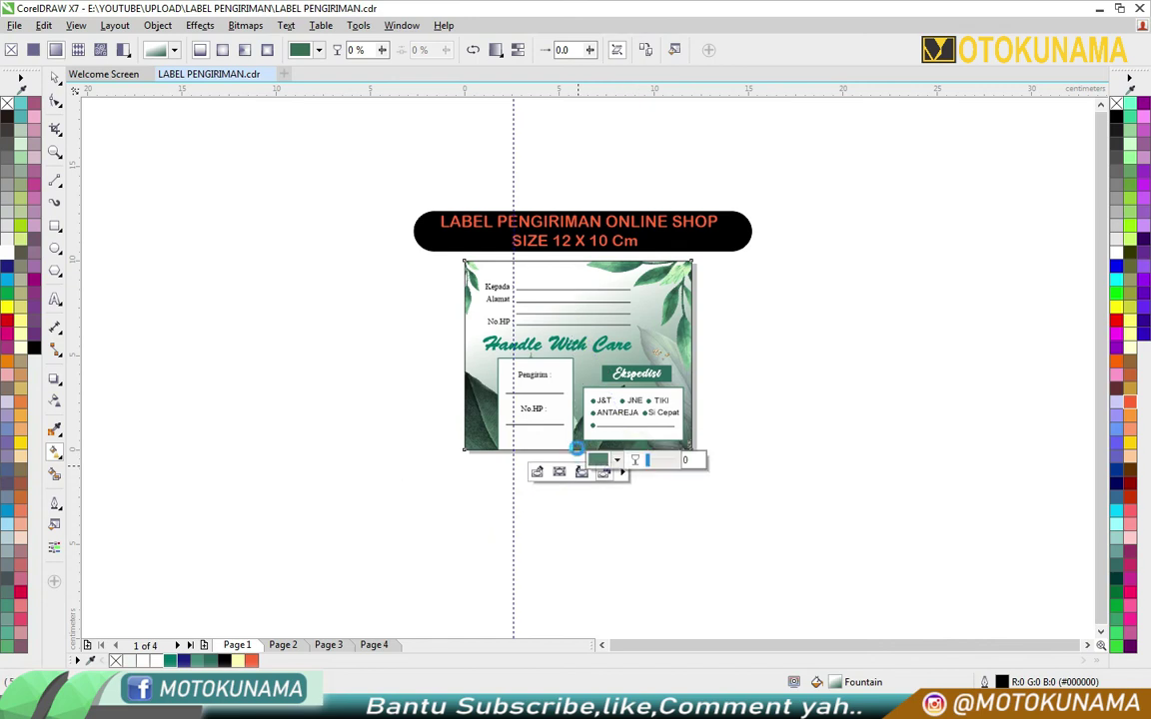
scroll(600, 366, up, 2)
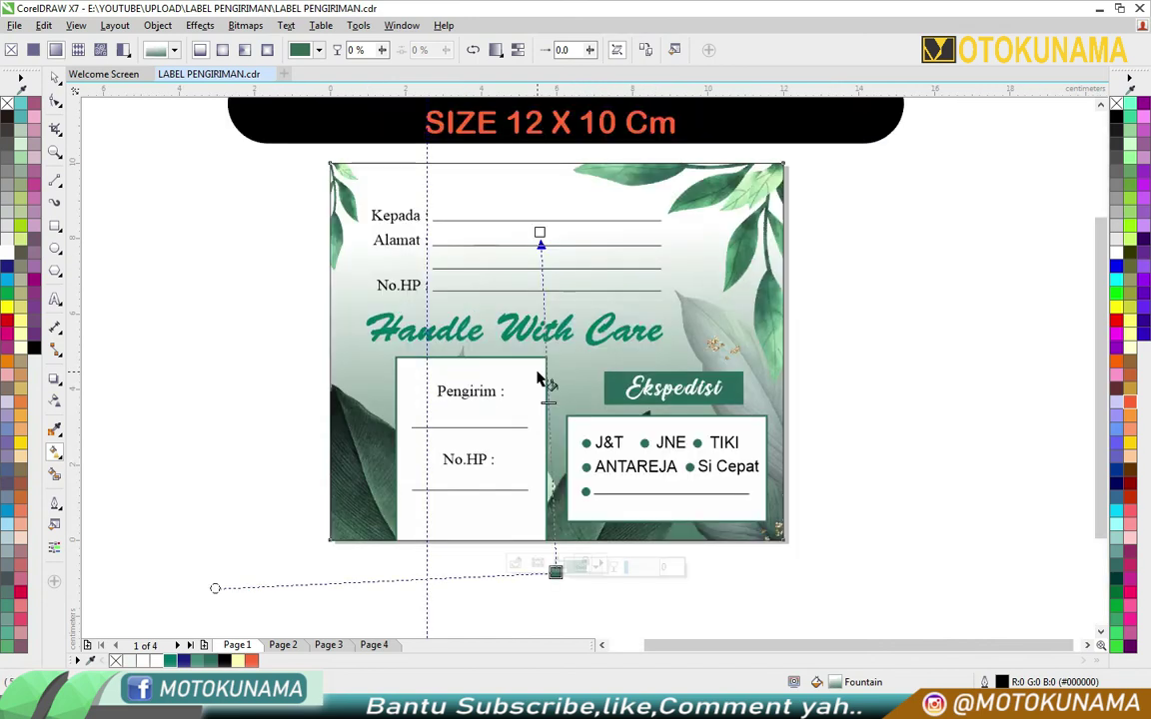
drag(540, 234, 545, 290)
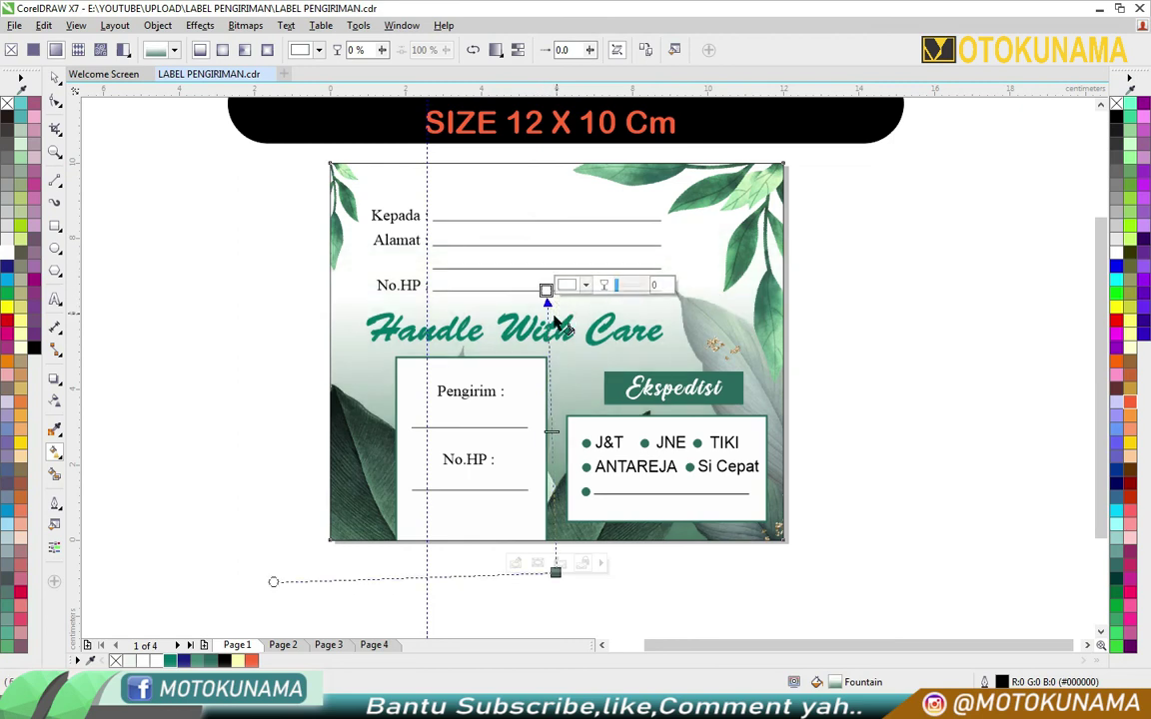
Remove the outline from the label's gradient background rectangle
click(56, 80)
click(190, 195)
click(364, 181)
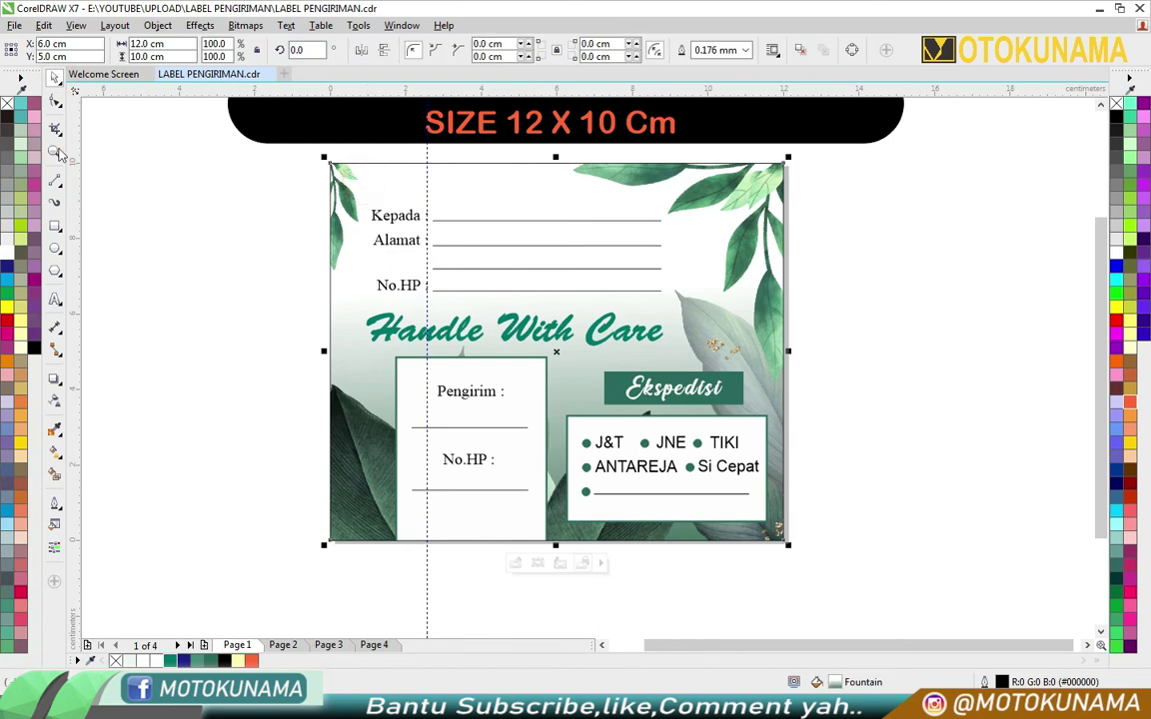
right_click(11, 105)
Group all of the label's objects and delete the vertical guideline crossing the page
drag(286, 157, 819, 566)
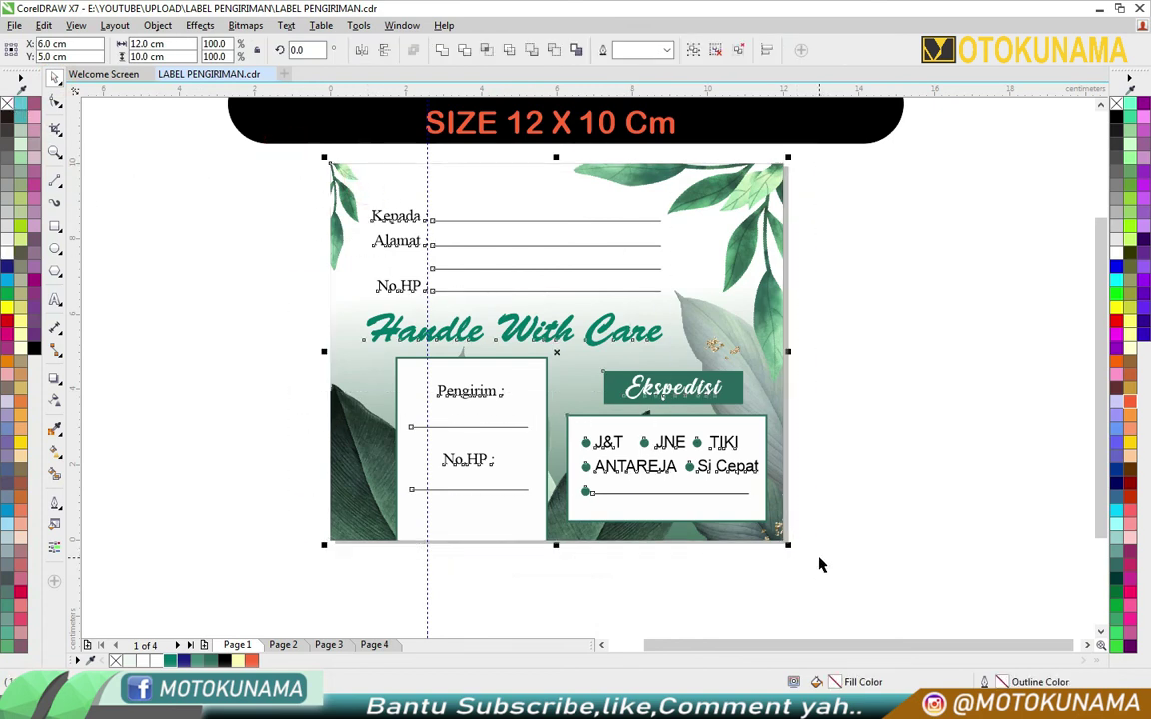
click(691, 51)
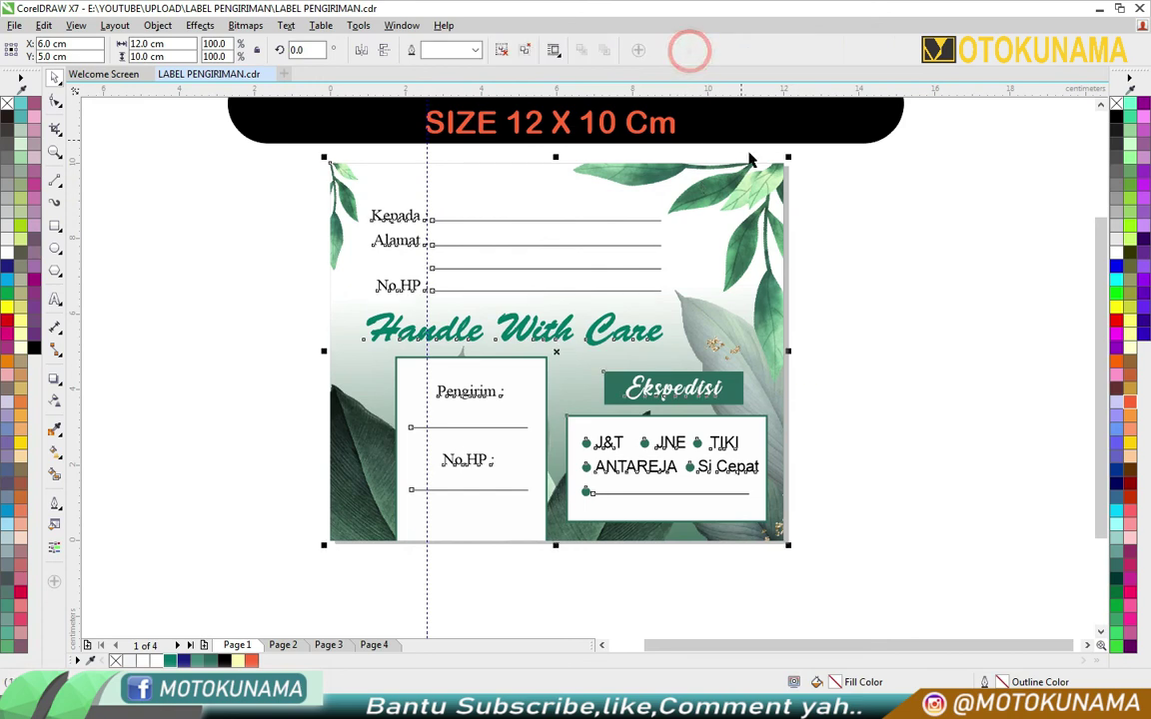
click(855, 242)
right_click(427, 154)
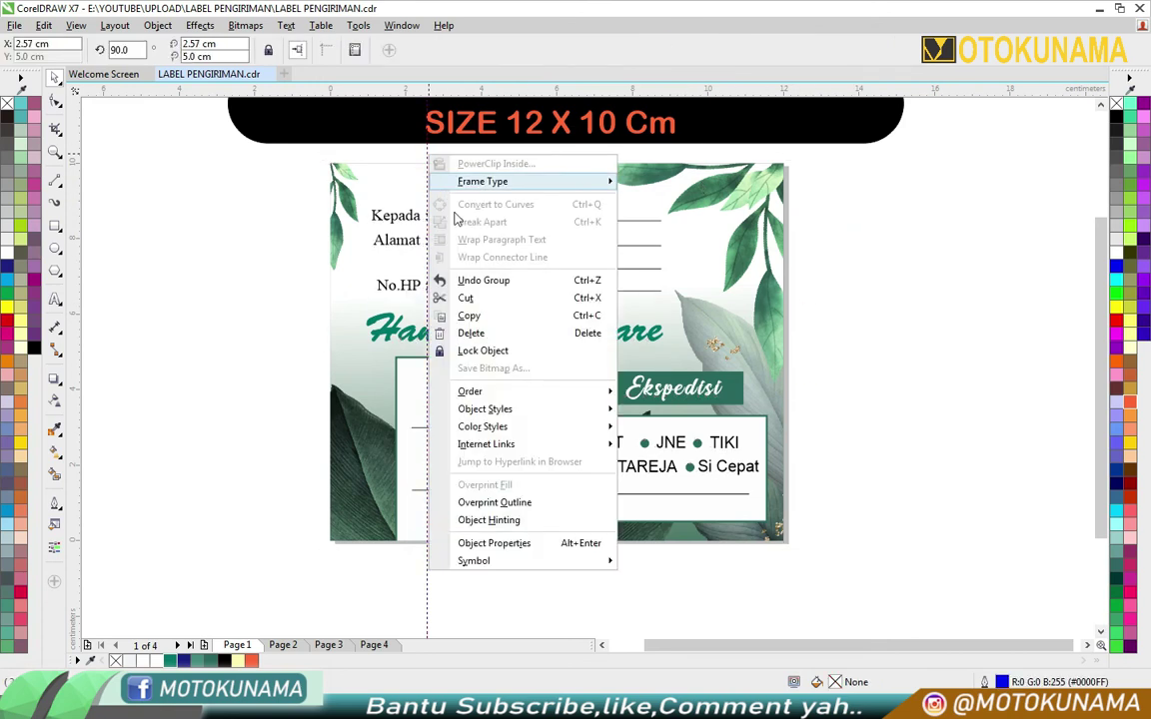
click(475, 333)
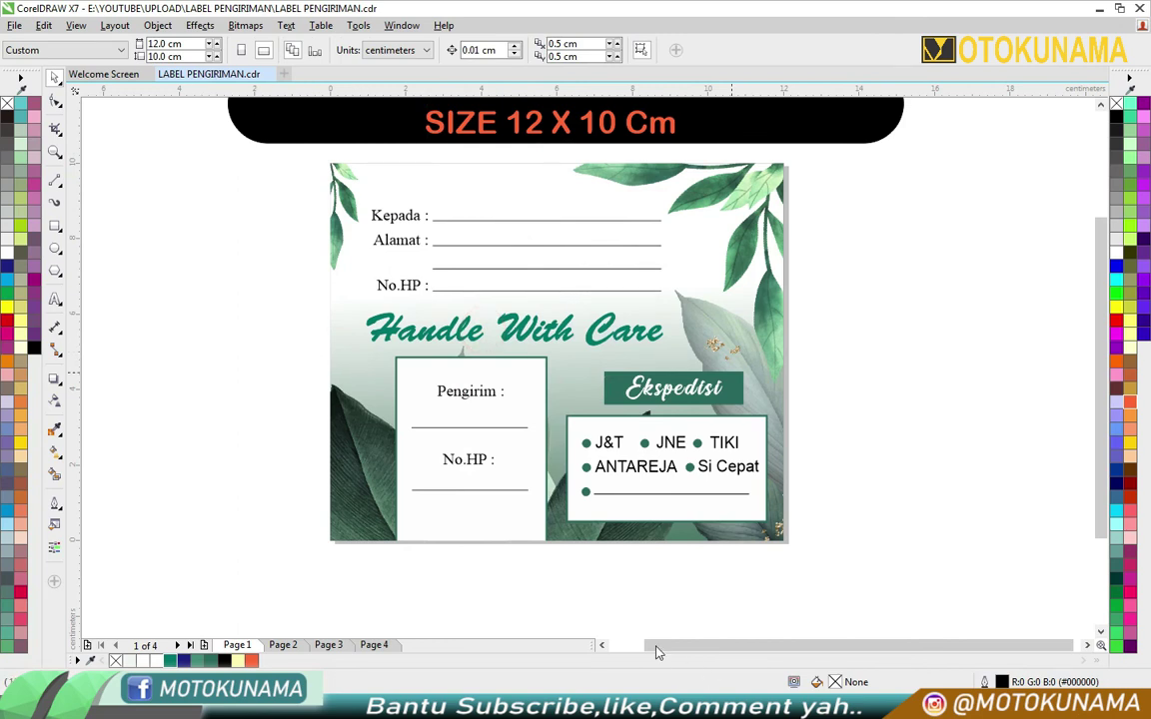
Review the other label designs on pages 2, 3 and 4, and return to page 1
click(284, 645)
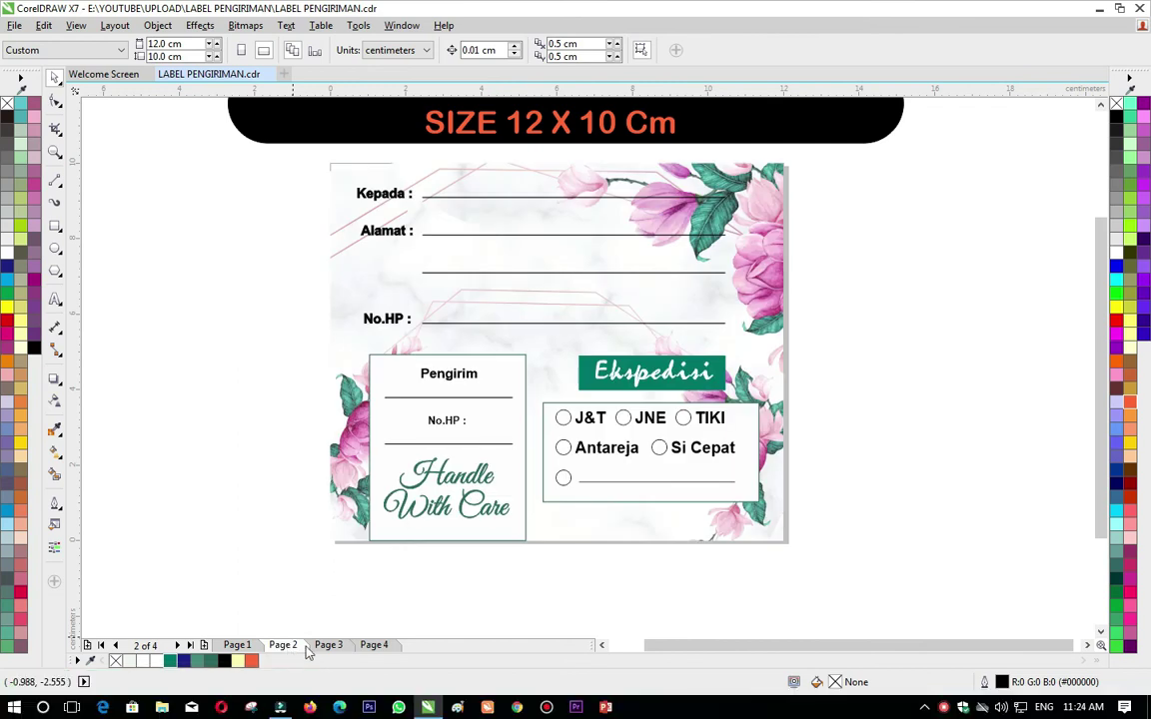
click(328, 646)
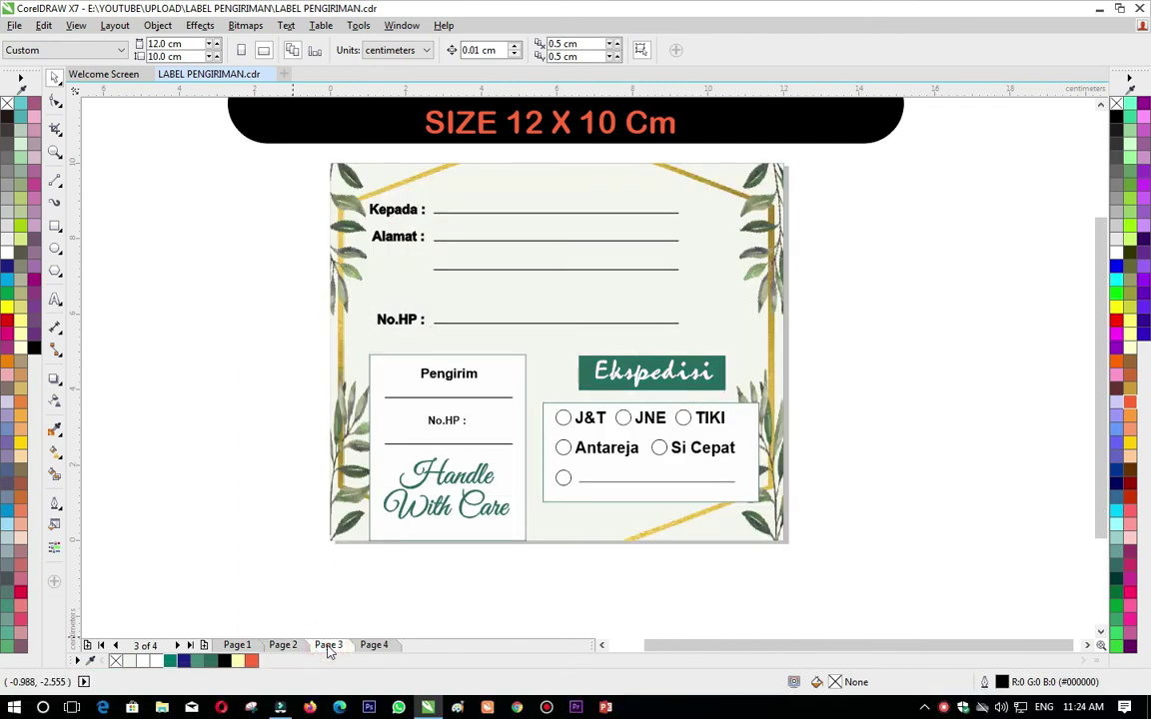
click(376, 646)
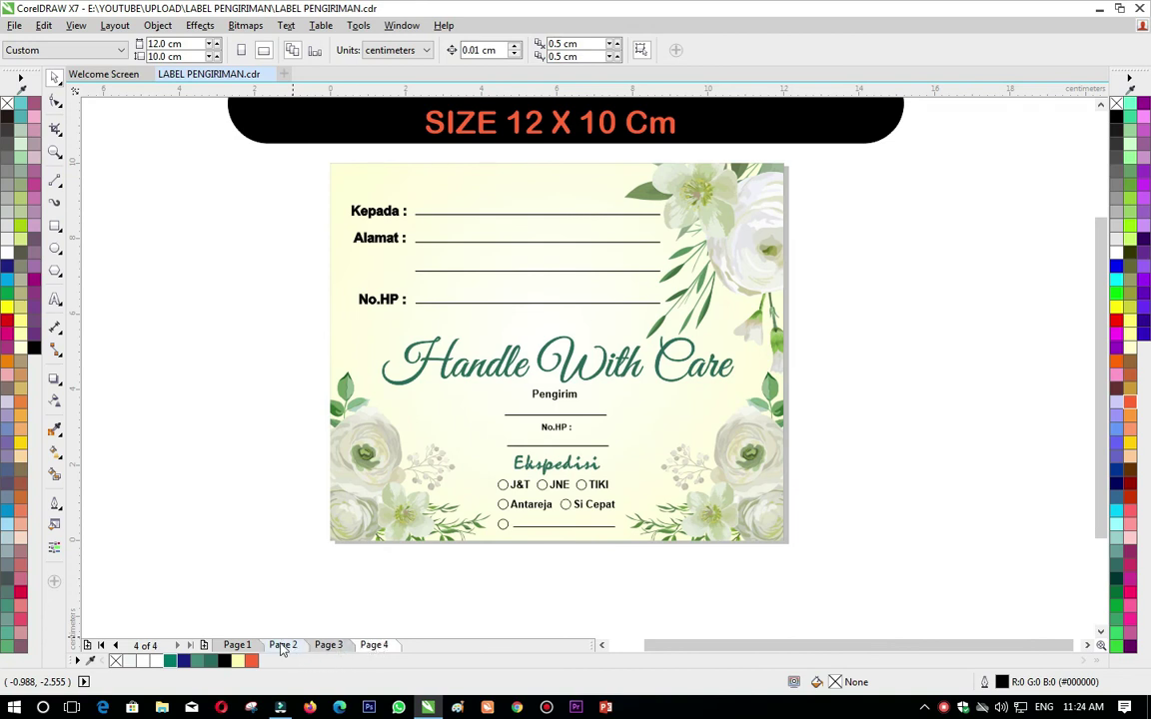
click(248, 647)
click(238, 646)
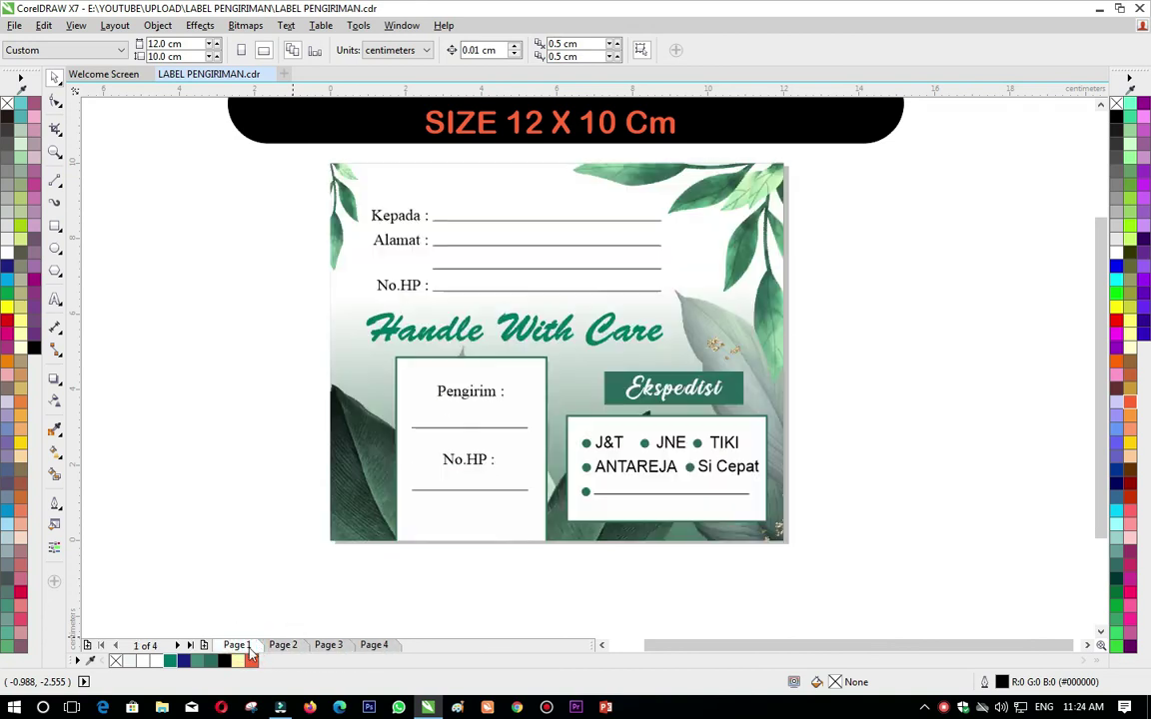